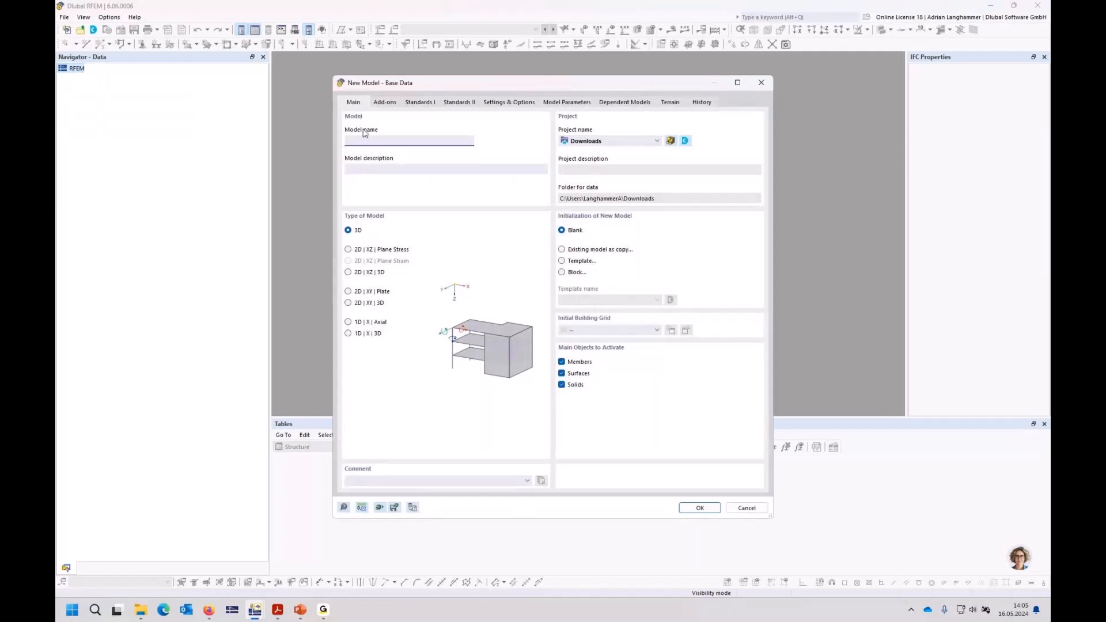
- Create the model webinar_en with the Construction Stages Analysis (CSA) and Time-Dependent Analysis (TDA) add-ons activated
text(webinar_en)
click(384, 104)
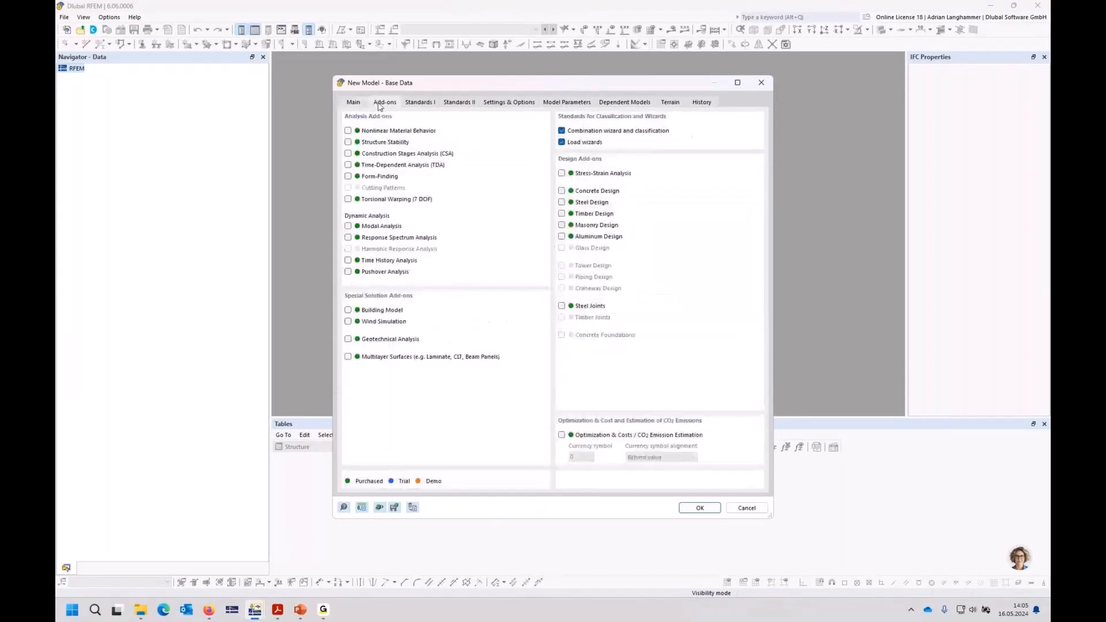
drag(411, 86, 405, 80)
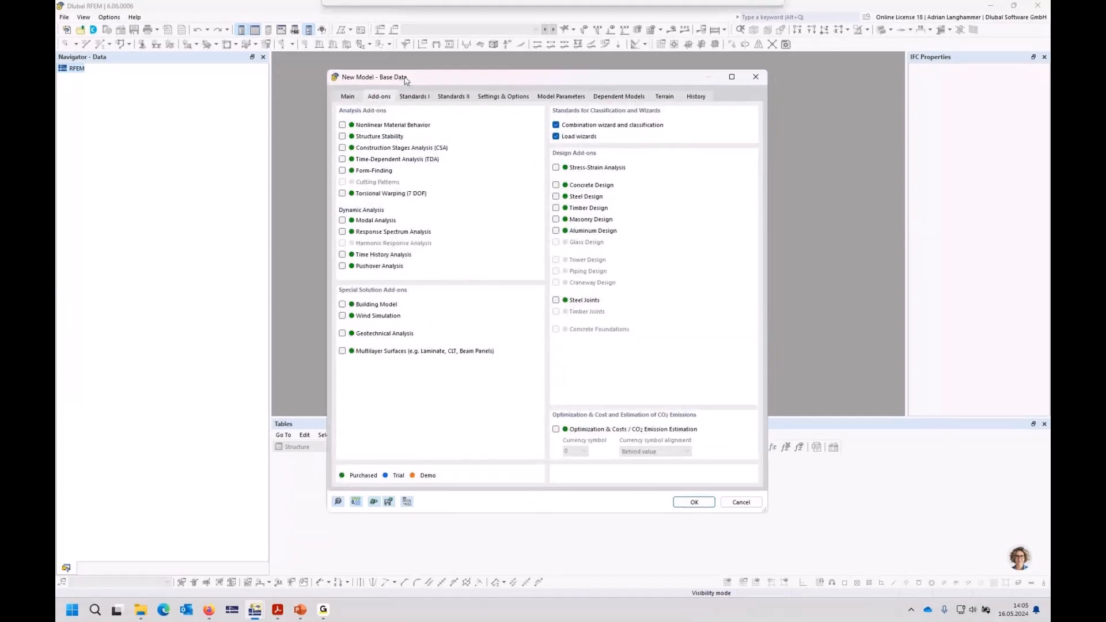
click(342, 148)
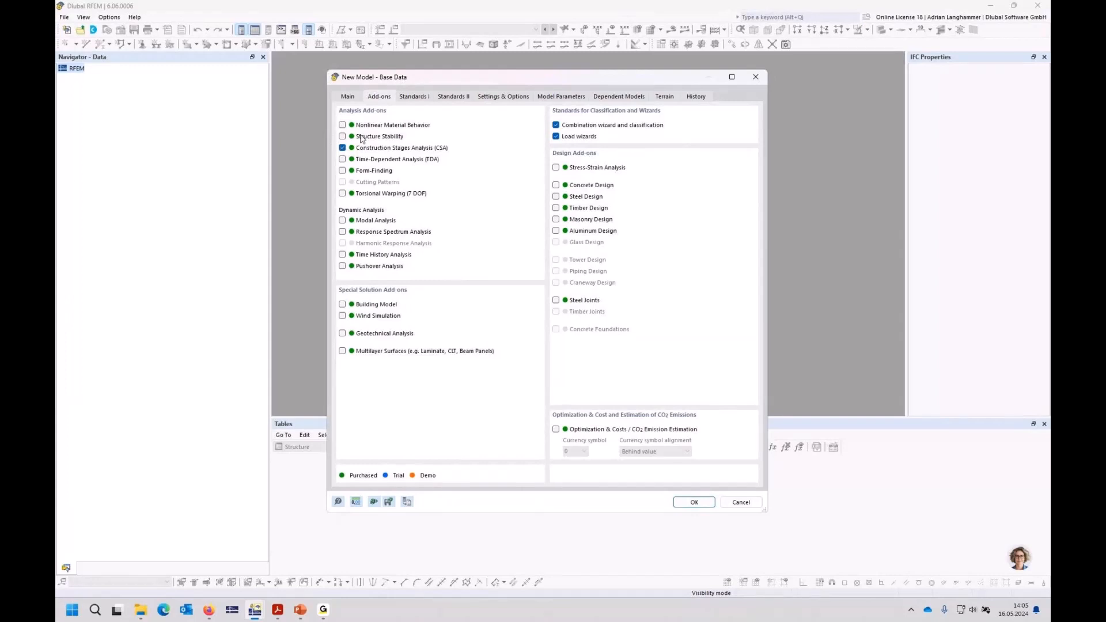
click(343, 160)
click(694, 503)
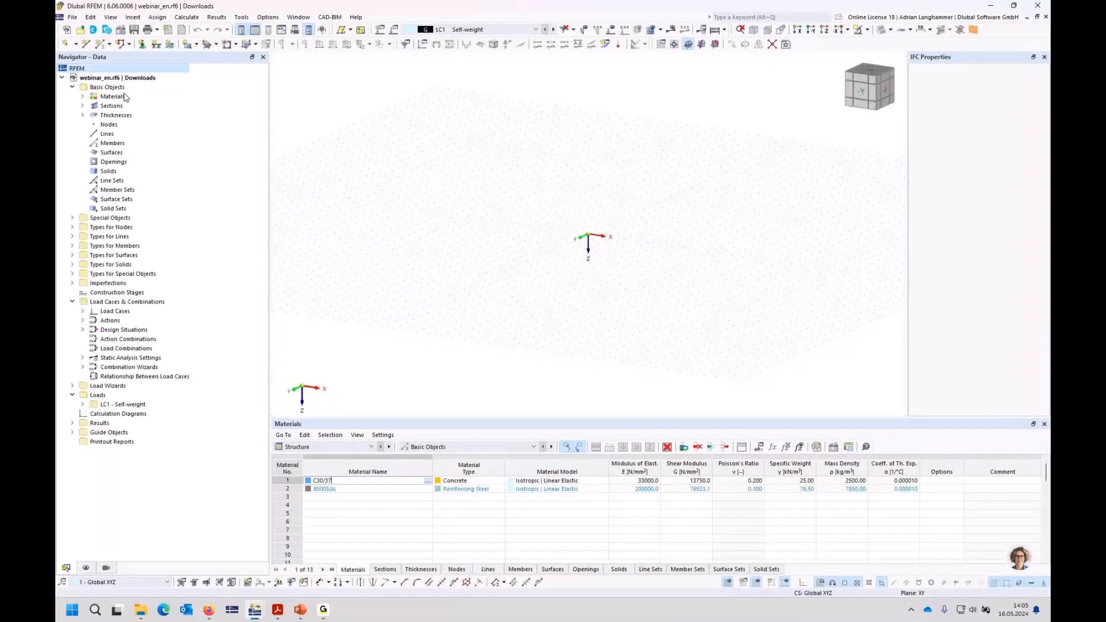
- Start a new beam member and define its section as R_M1 1000/200 in C30/37 concrete
middle_drag(463, 222, 491, 224)
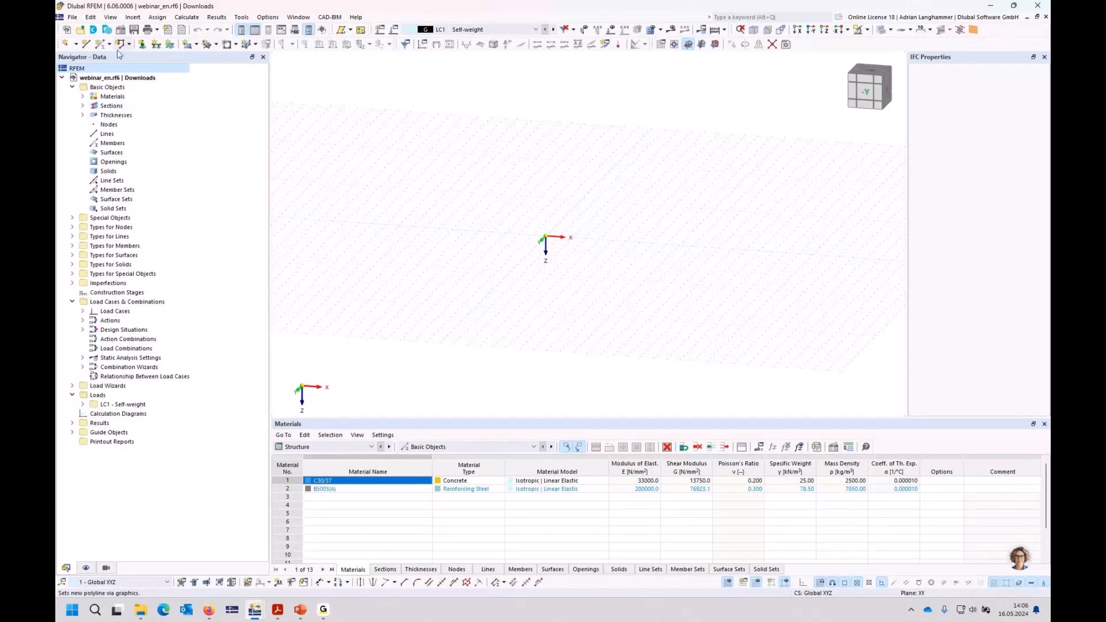
click(101, 44)
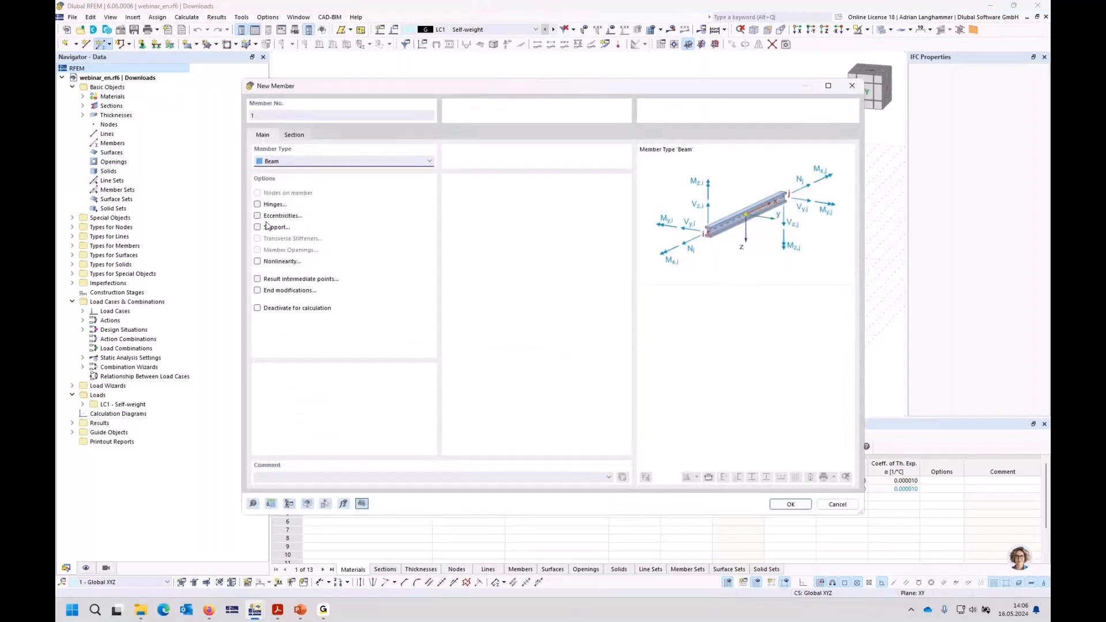
click(294, 135)
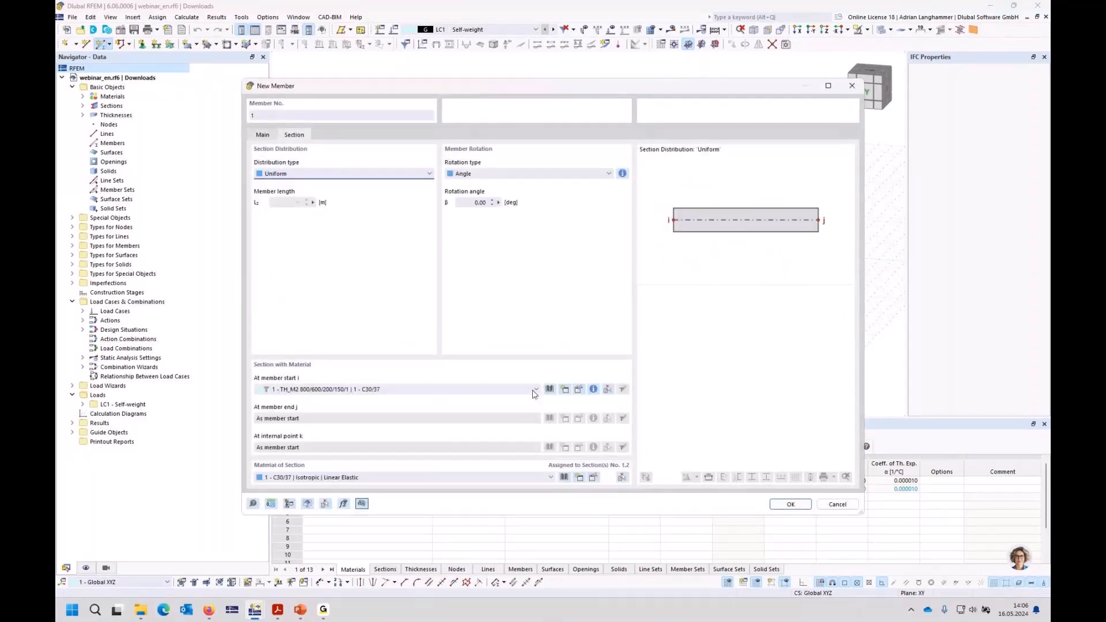
click(533, 391)
click(527, 389)
click(563, 385)
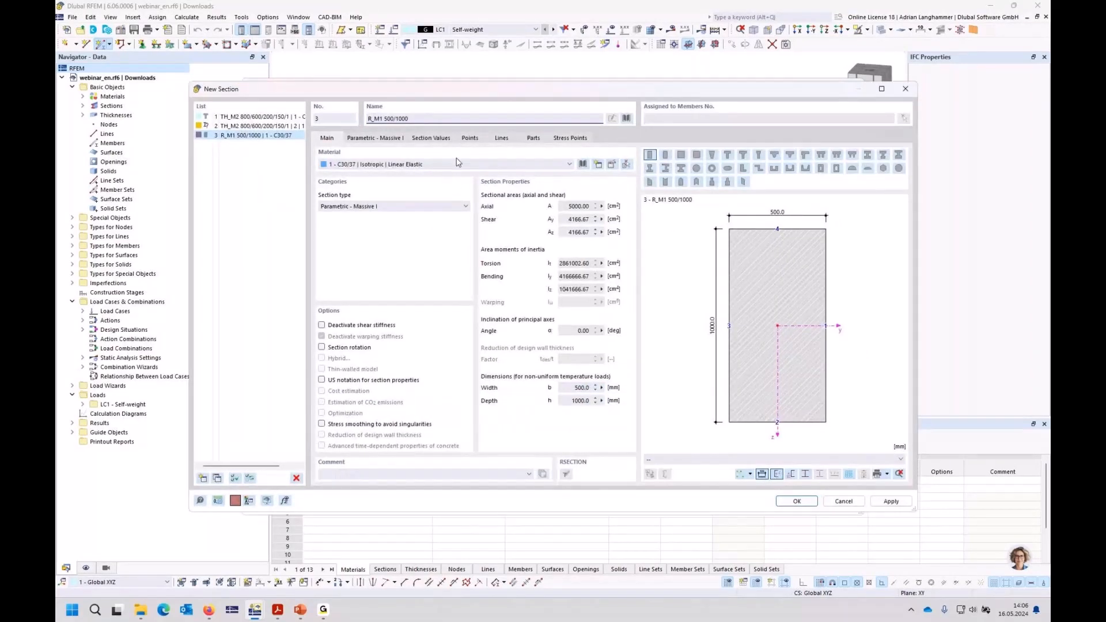
drag(384, 119, 405, 119)
text(1000/)
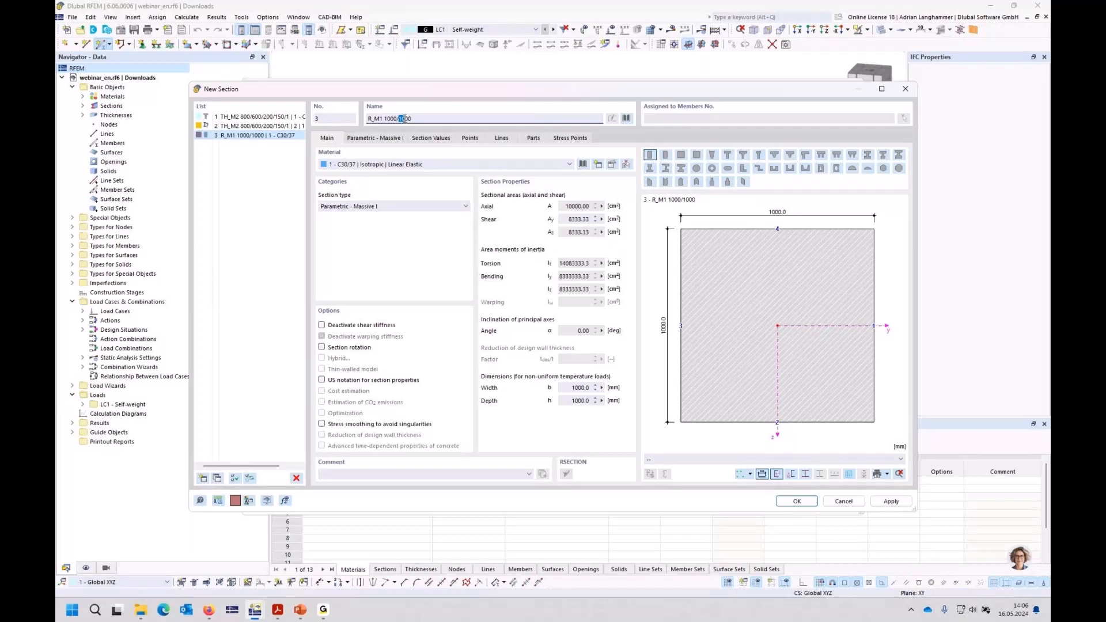
text(2)
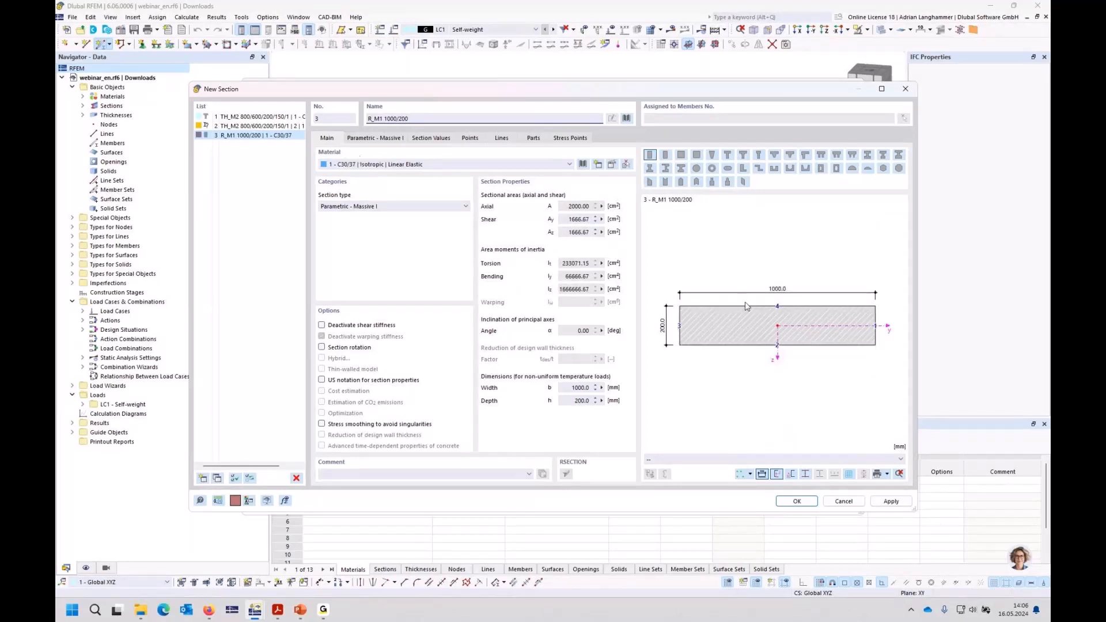
click(798, 502)
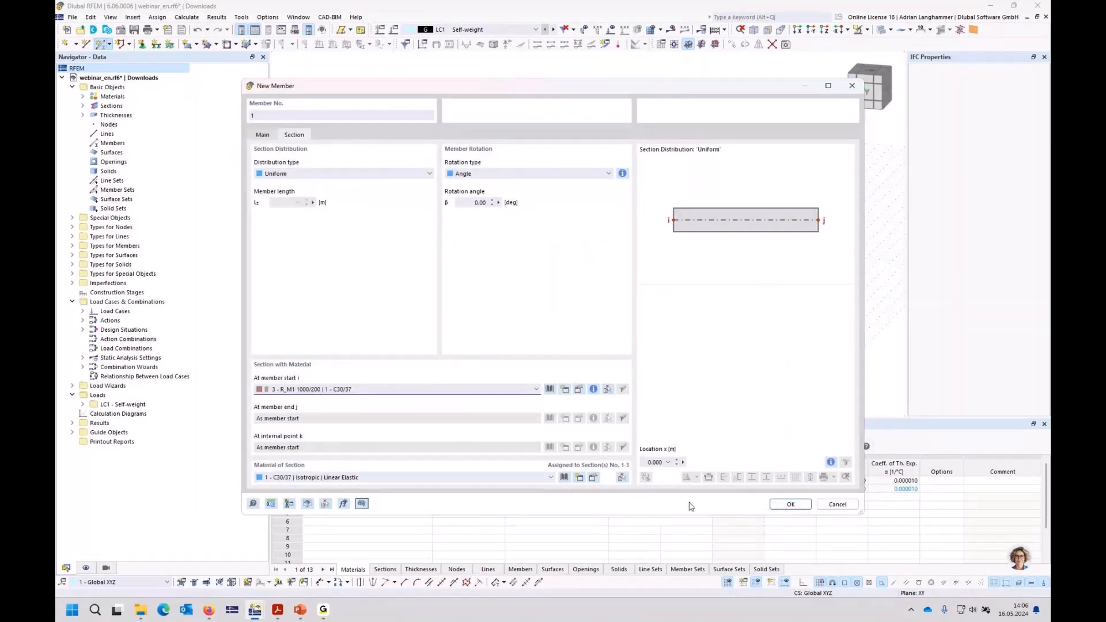
- Draw two consecutive 5 m members along the X axis from the origin to X = 10 m
click(791, 504)
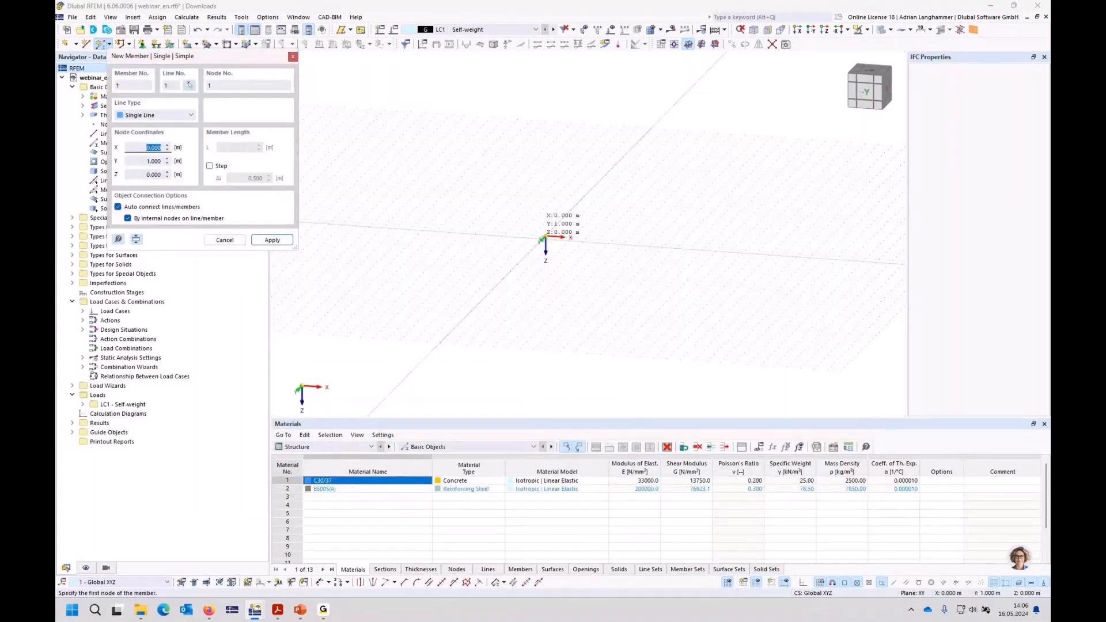
click(545, 237)
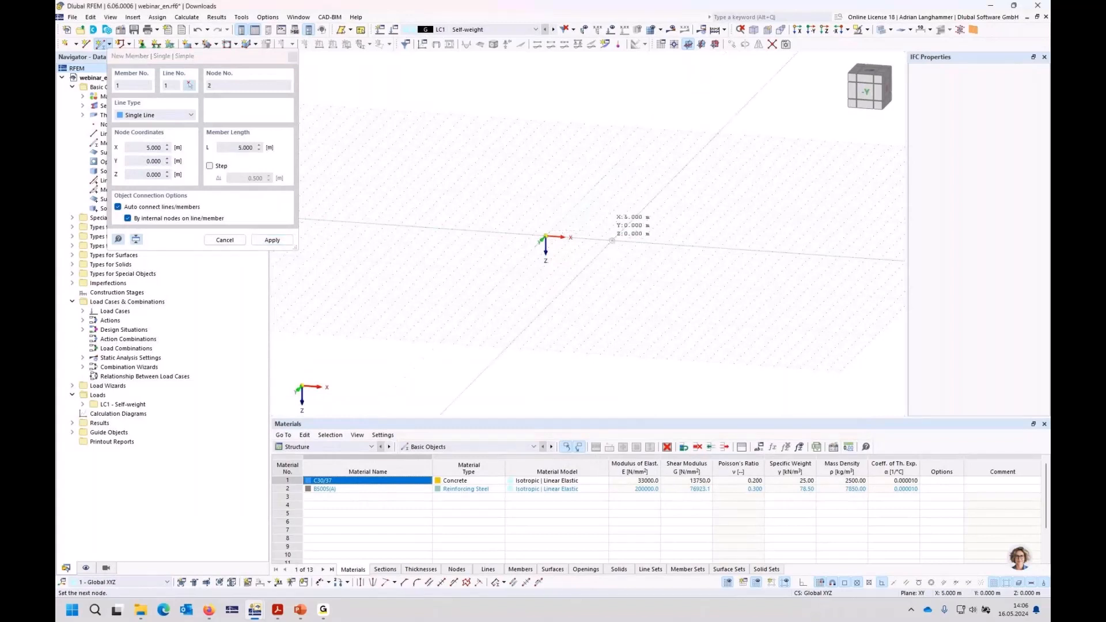
click(613, 241)
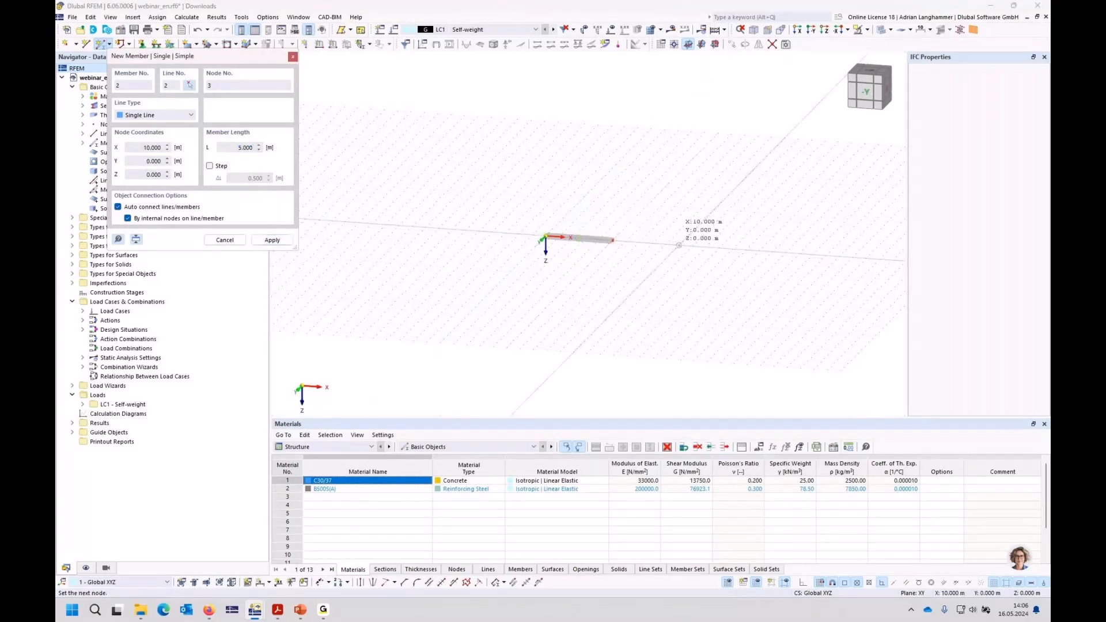
click(679, 245)
key(Escape)
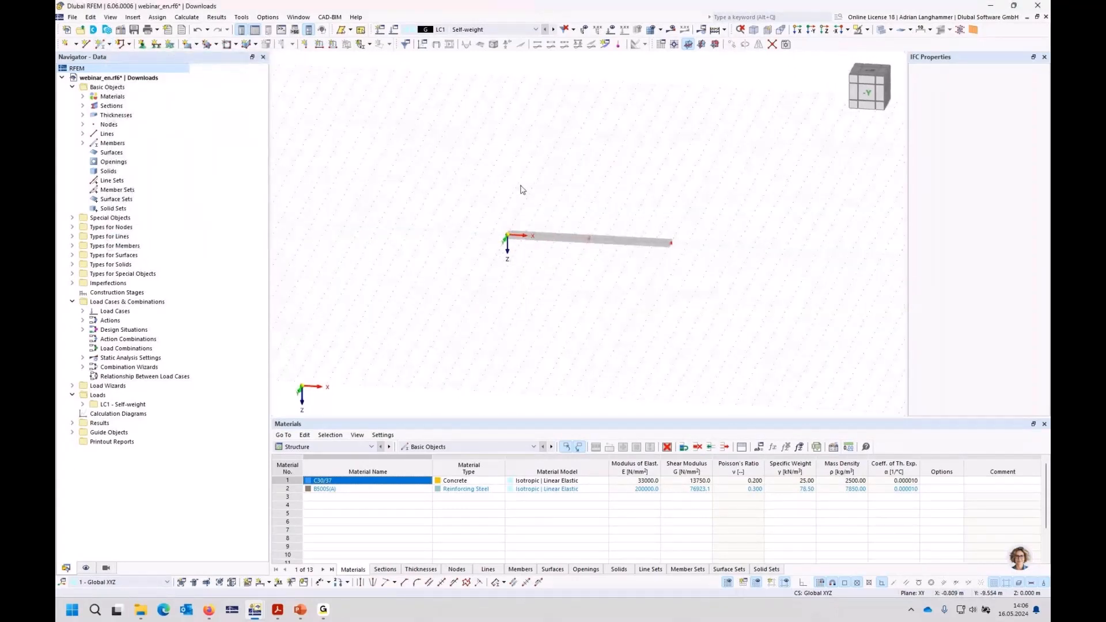
- Assign a new nodal support to the beam's start node, restraining uX, uY, uZ, φX and φZ with φY free
middle_drag(532, 218, 481, 209)
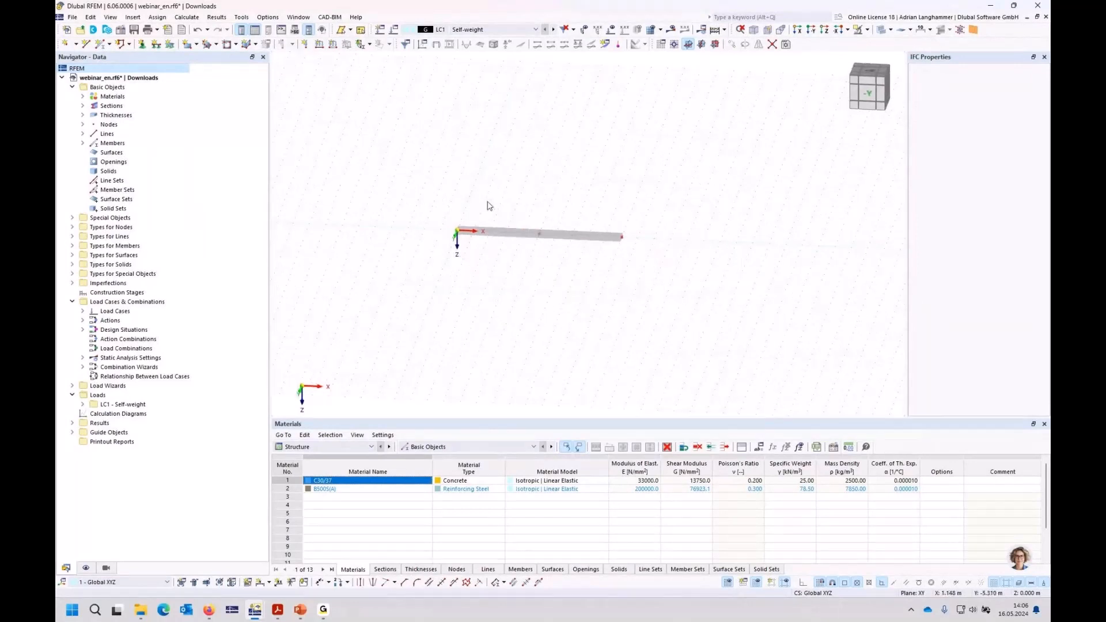
scroll(507, 214, up, 2)
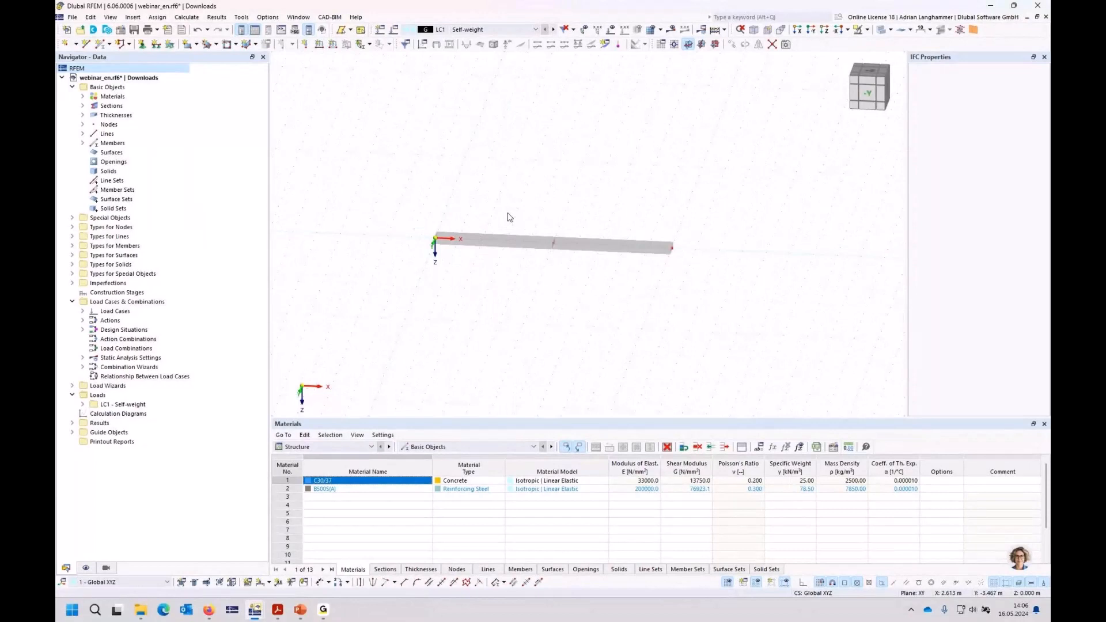
click(143, 43)
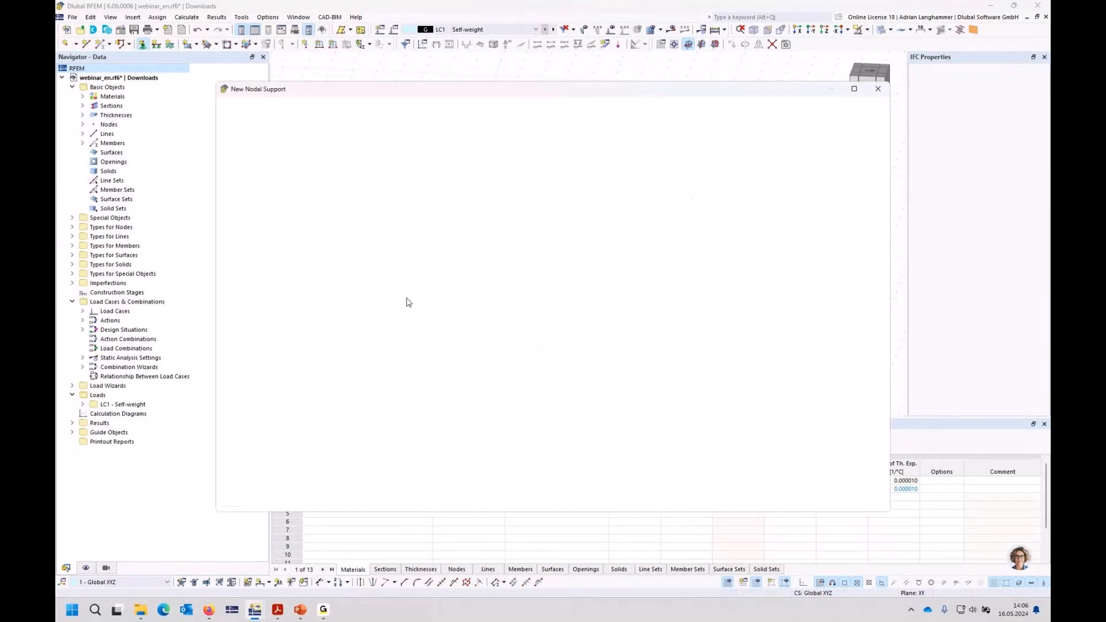
click(345, 262)
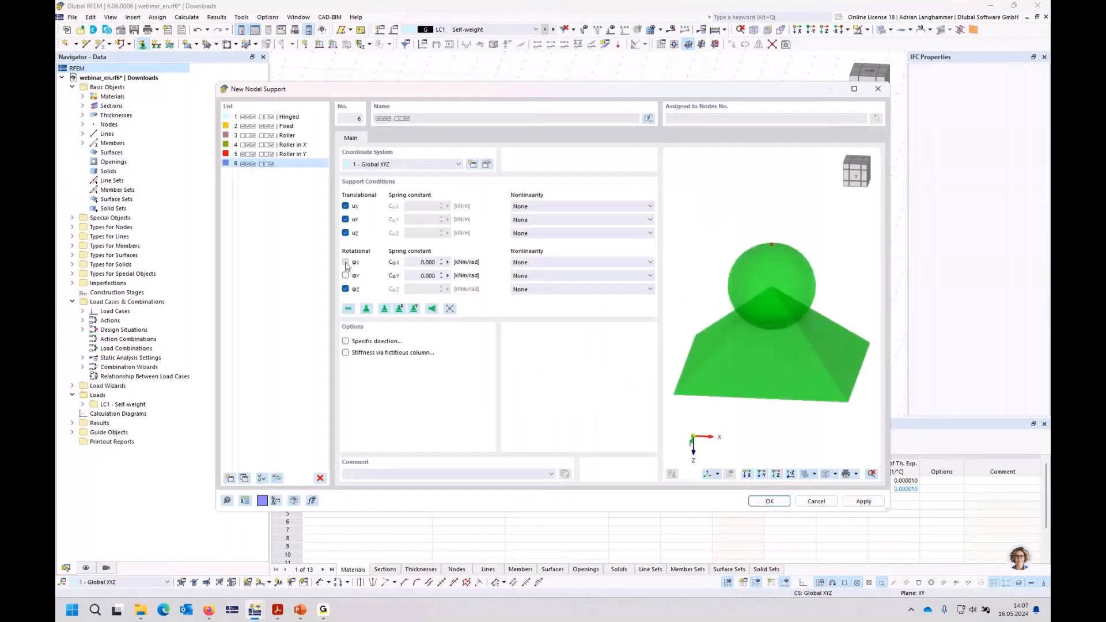
click(756, 502)
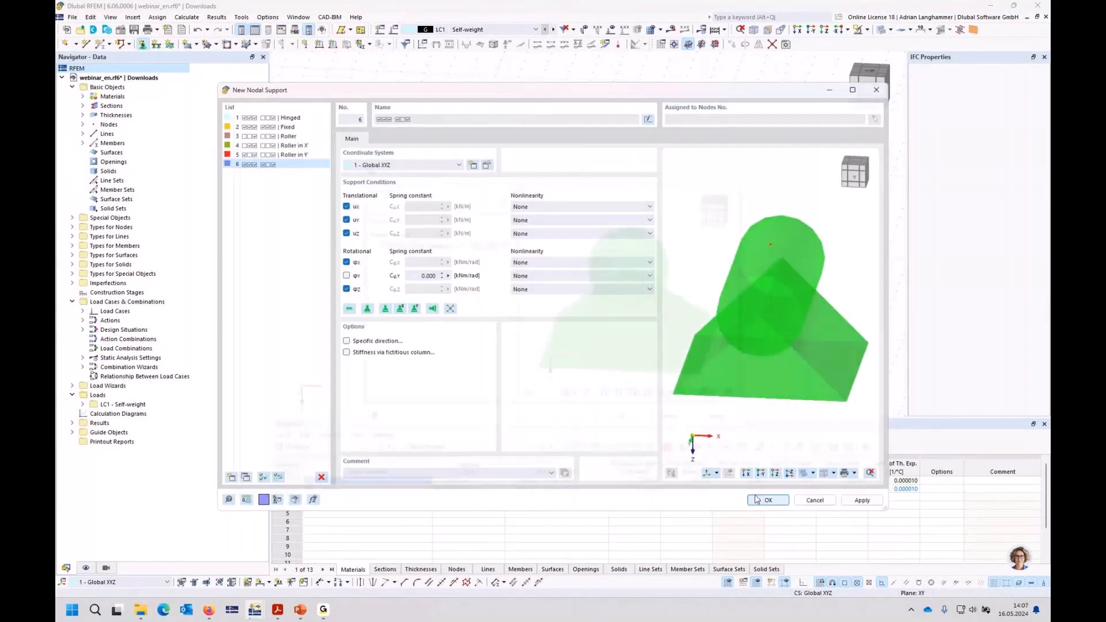
click(621, 417)
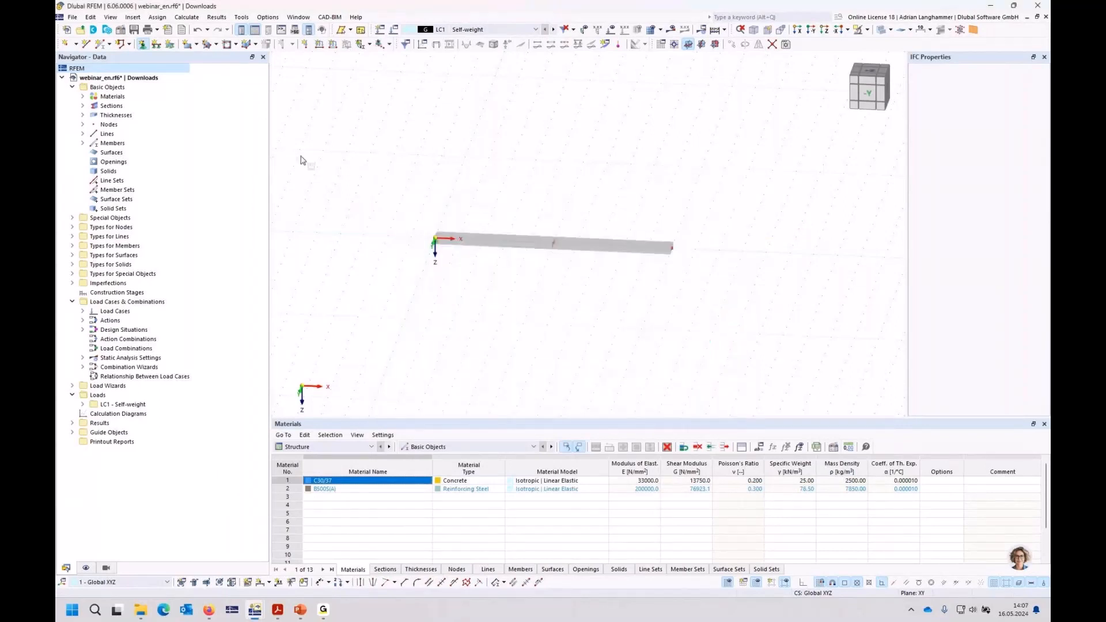
- Assign a new sliding support to the middle and end nodes, restraining uY, uZ, φX and φZ with uX and φY free
click(143, 44)
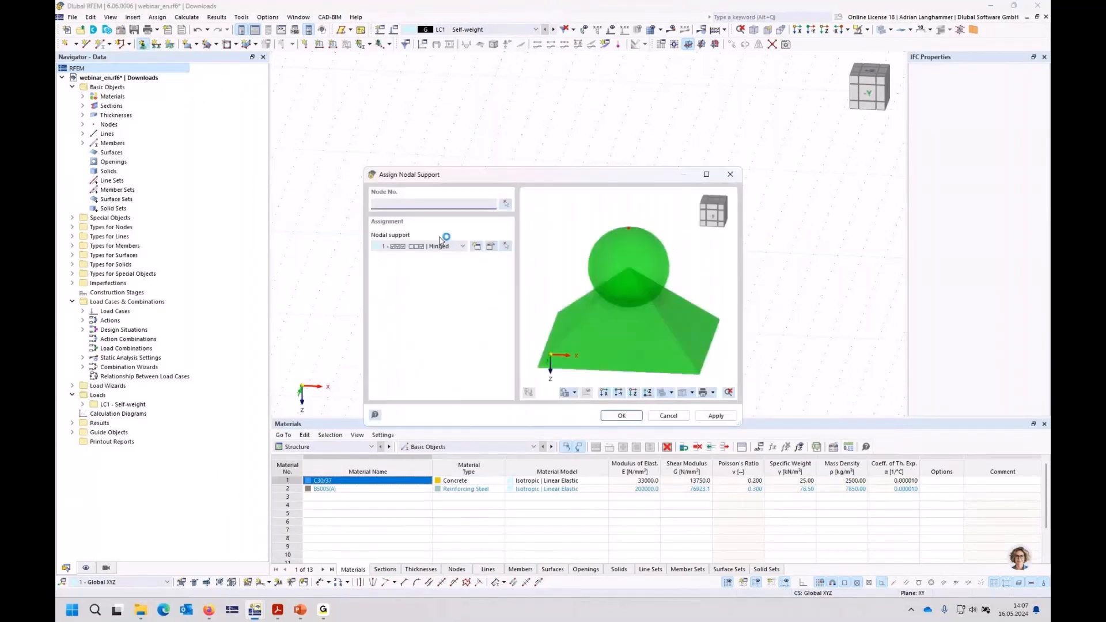
click(478, 247)
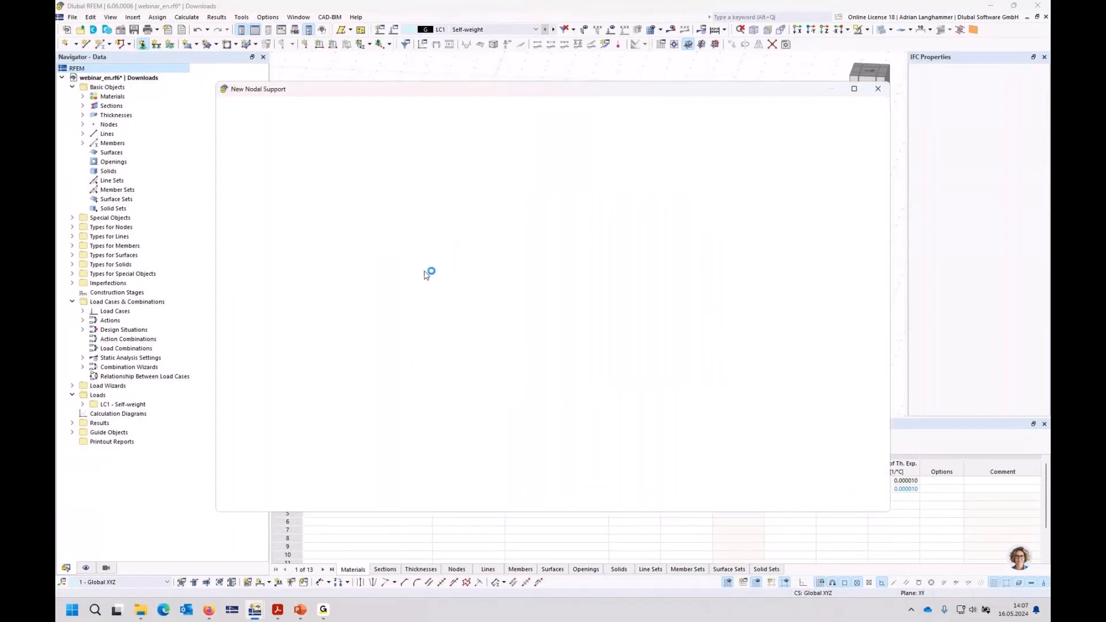
click(345, 261)
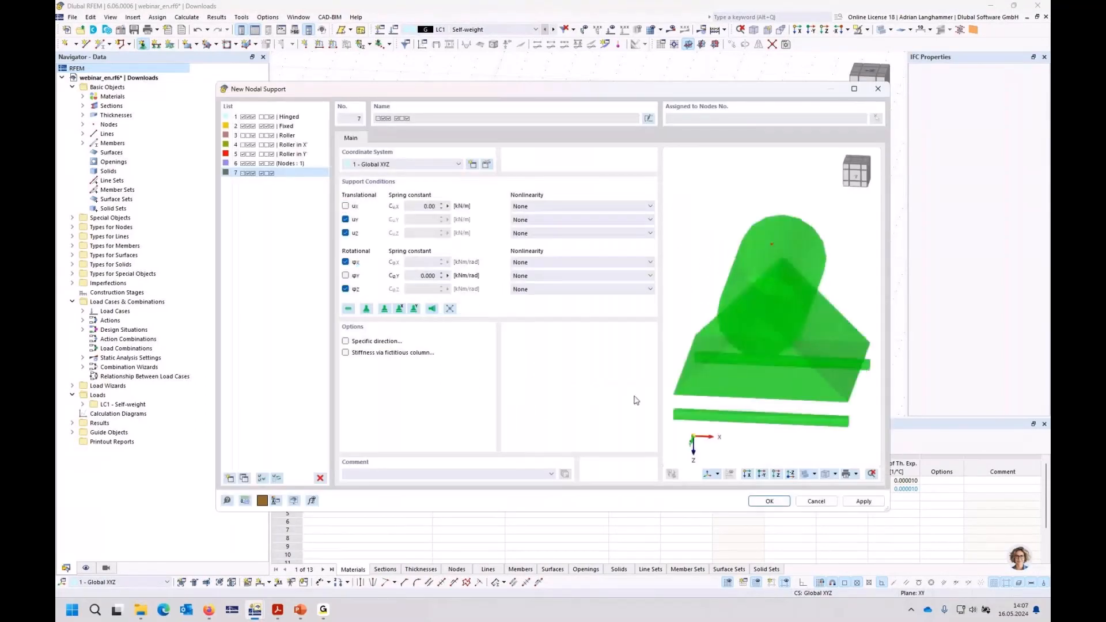
click(345, 206)
click(769, 501)
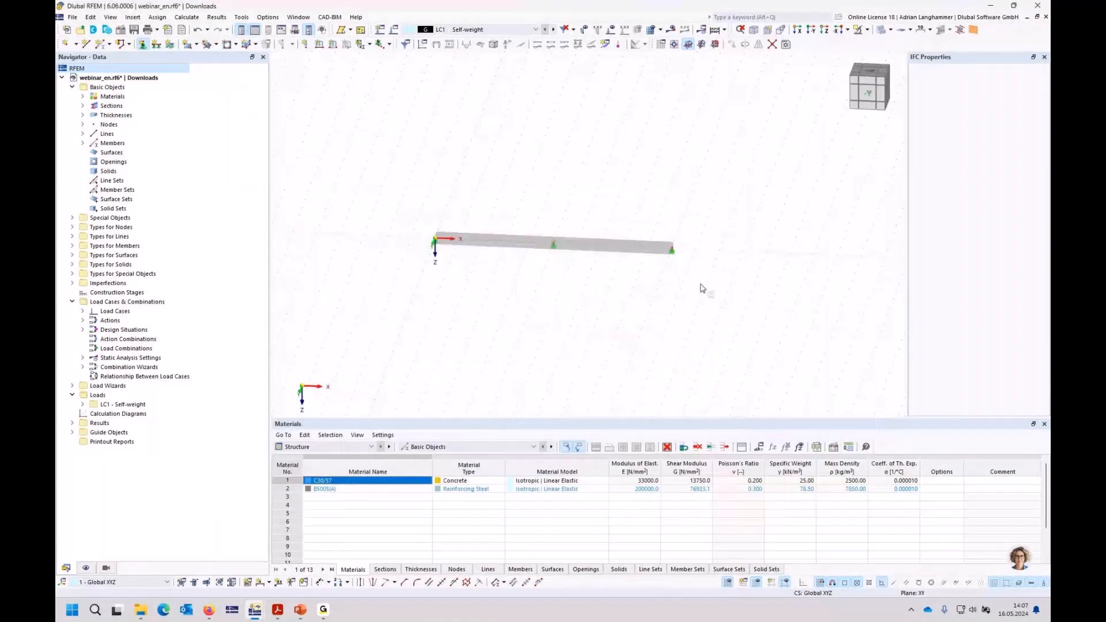
- Enlarge the displayed size of the nodal support symbols on the beam
scroll(677, 280, up, 3)
right_click(672, 242)
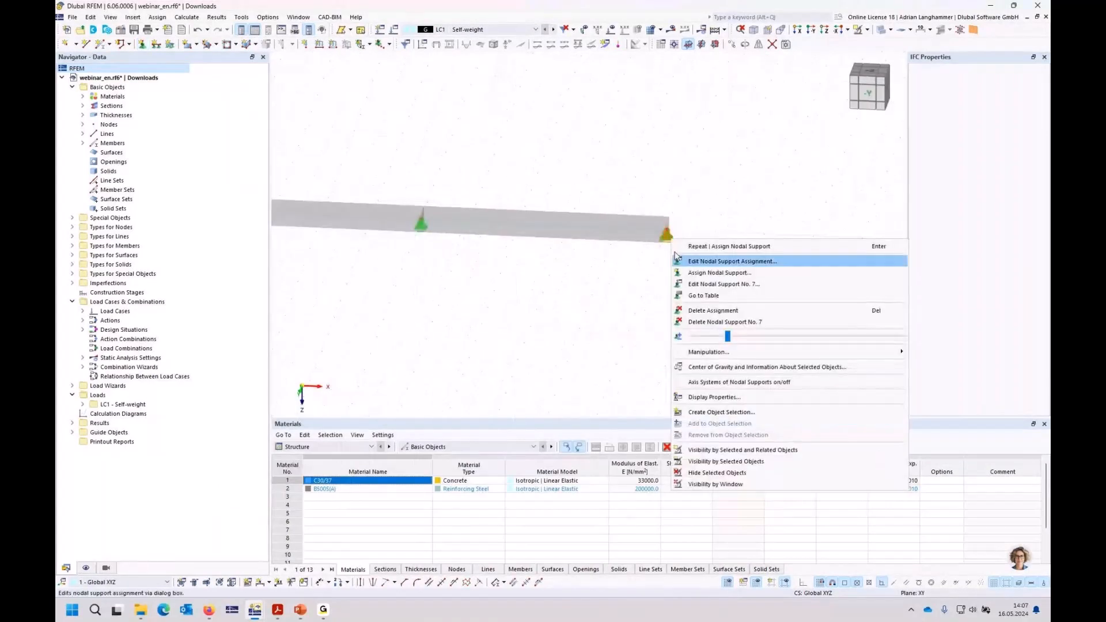
drag(733, 338, 773, 337)
click(593, 346)
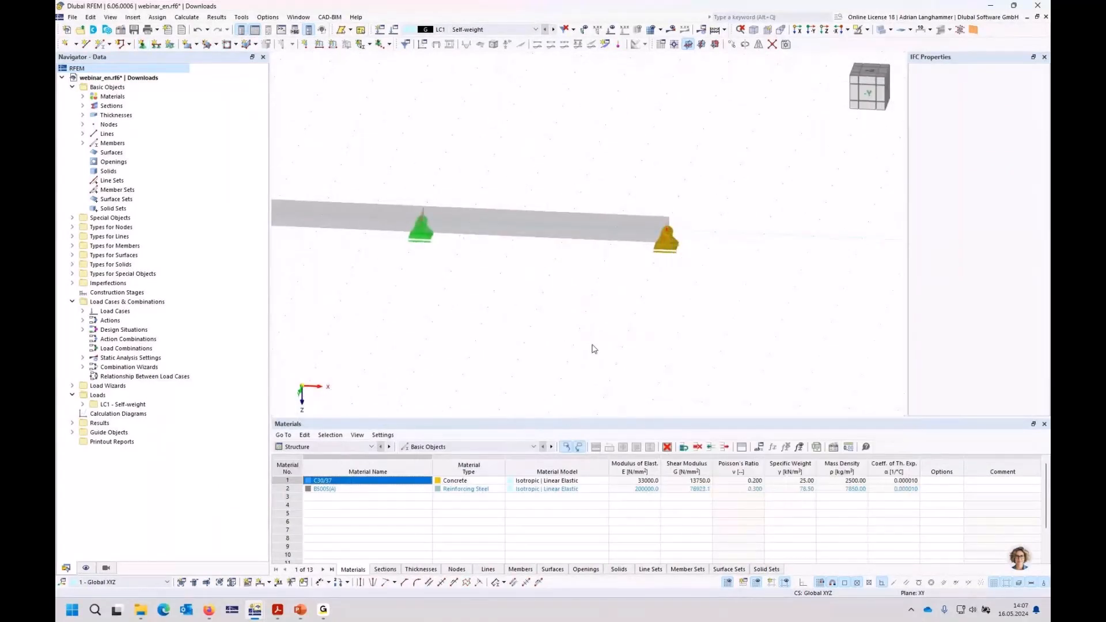
middle_drag(536, 328, 664, 298)
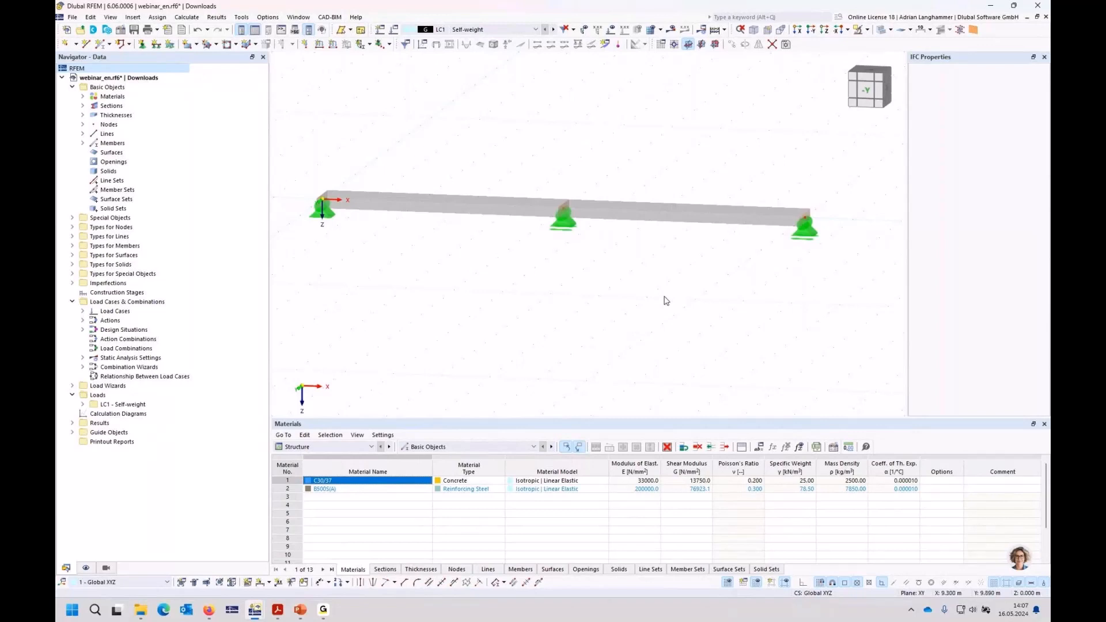
- Activate creep for the C30/37 concrete and choose section R_M1 1000/200 for its creep coefficient diagram
click(82, 96)
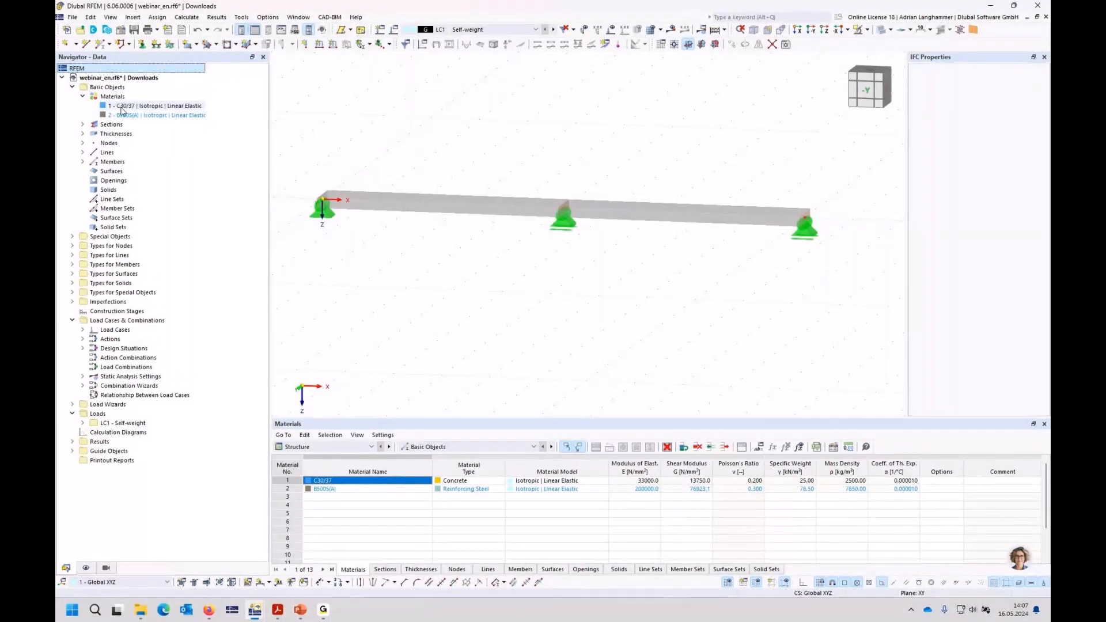
double_click(122, 107)
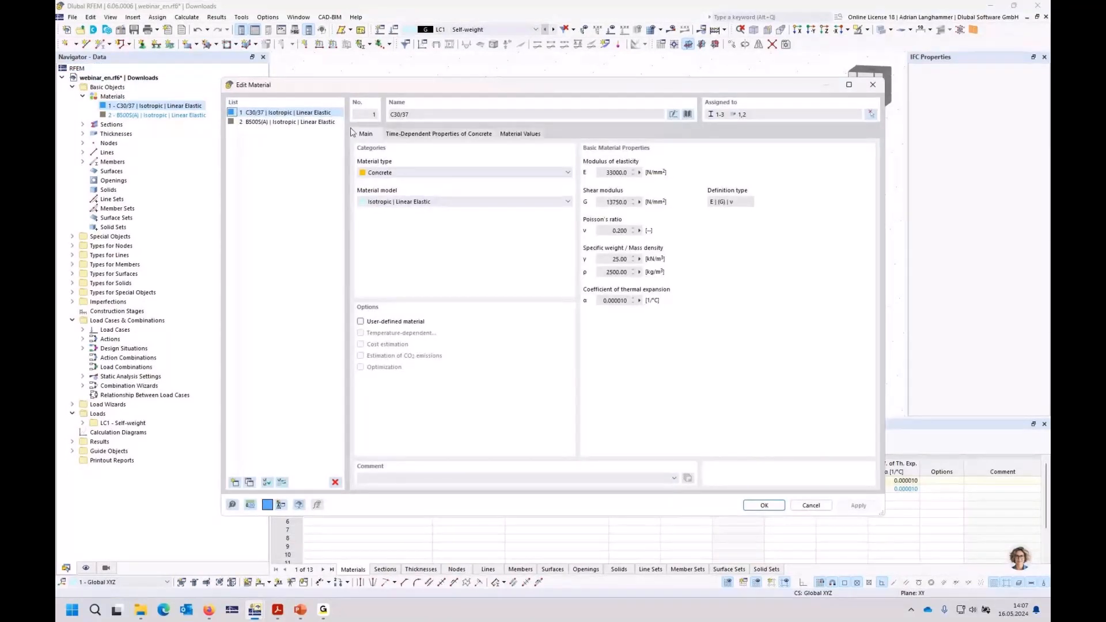
click(399, 135)
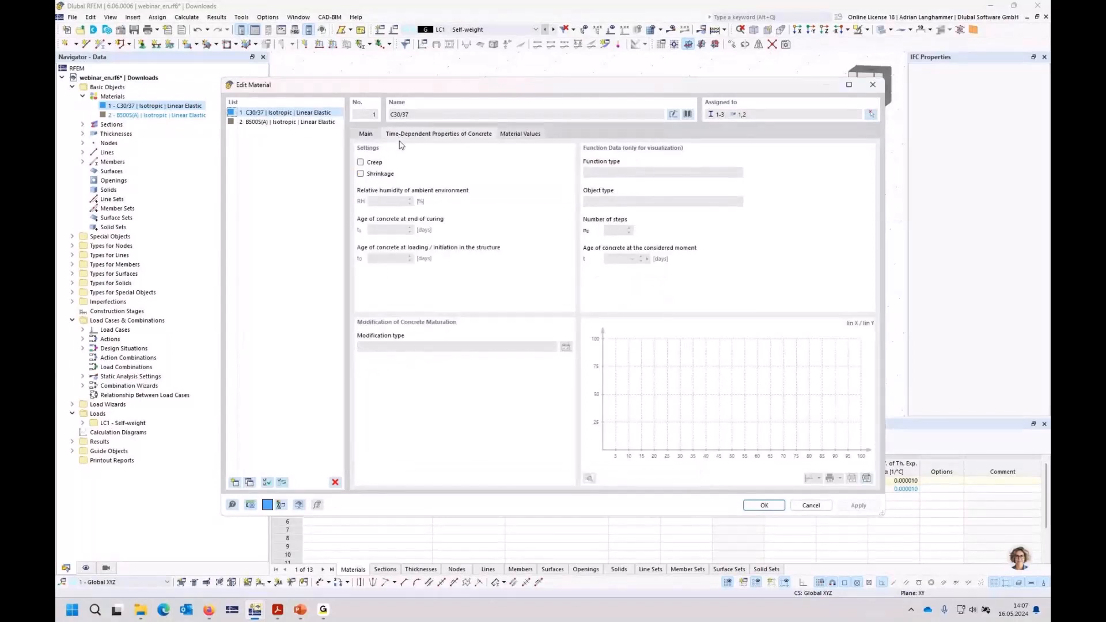
click(377, 163)
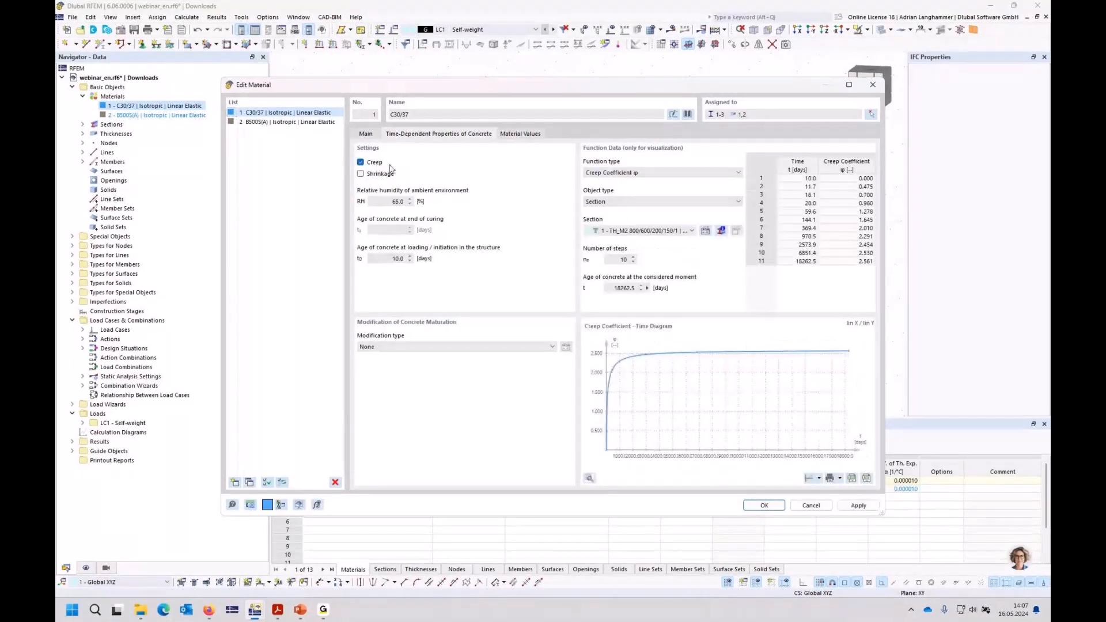
click(691, 231)
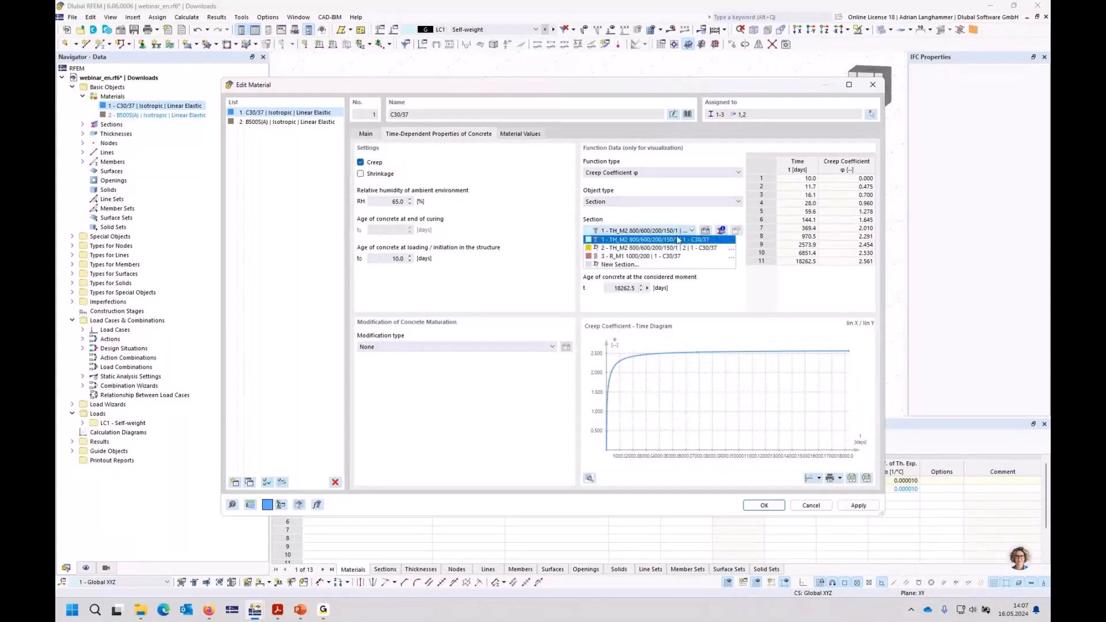
click(639, 257)
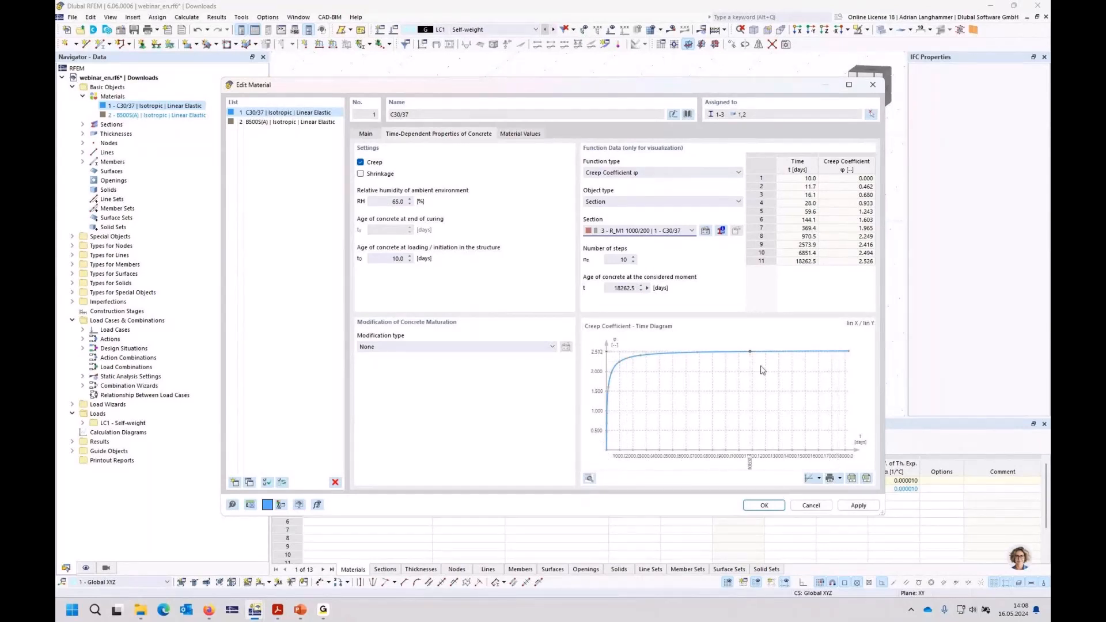
click(776, 508)
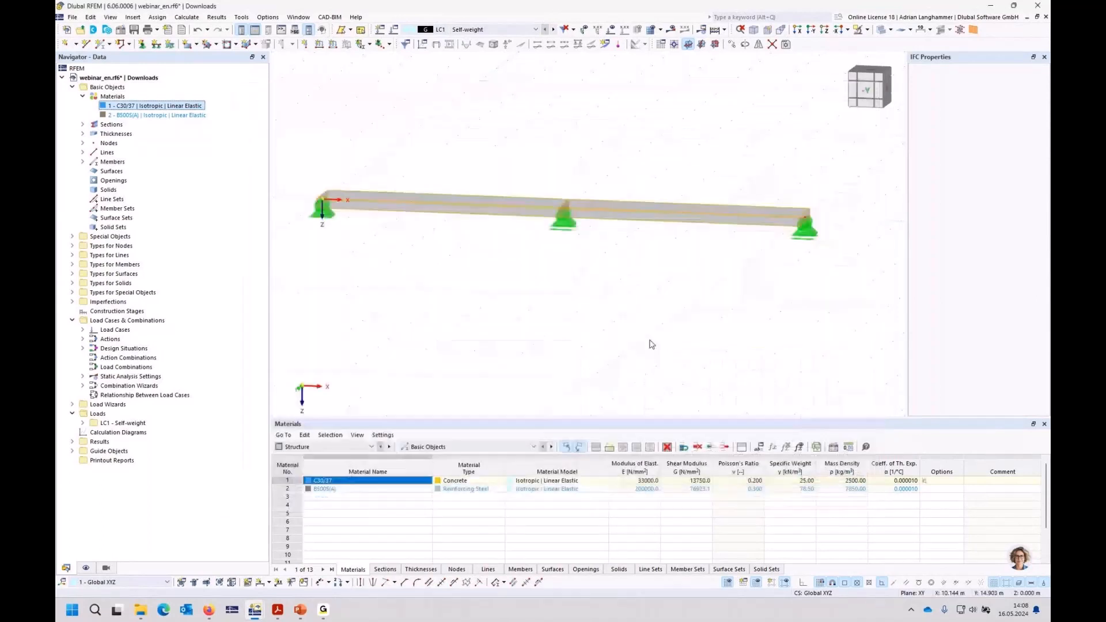
middle_drag(559, 307, 561, 300)
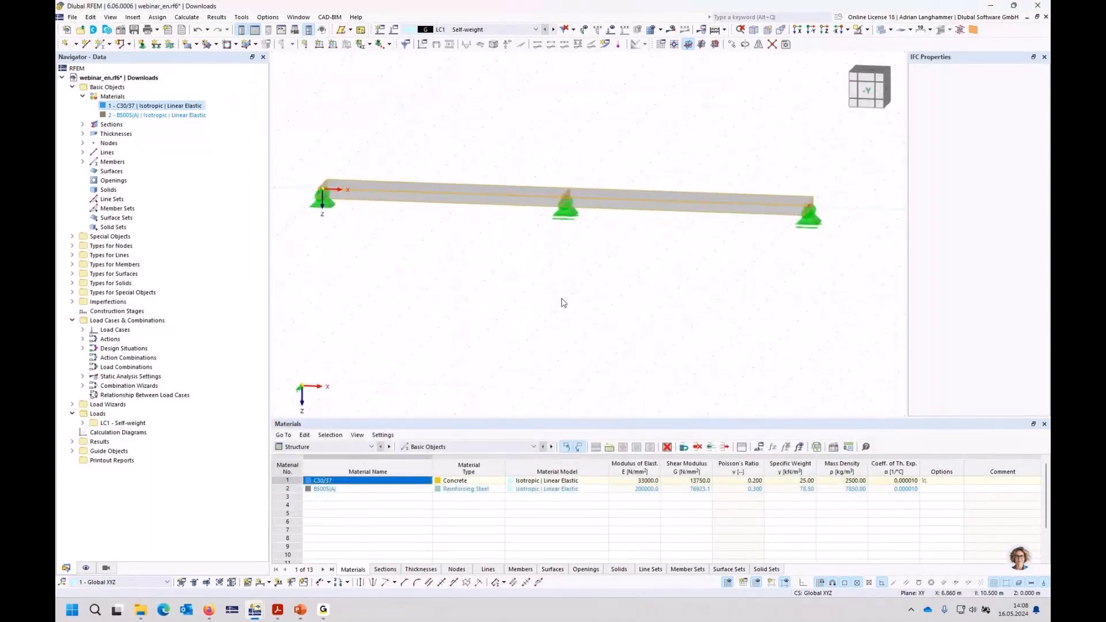
click(509, 30)
click(506, 39)
- Create the first construction stage with a member change and add all members to it
click(111, 312)
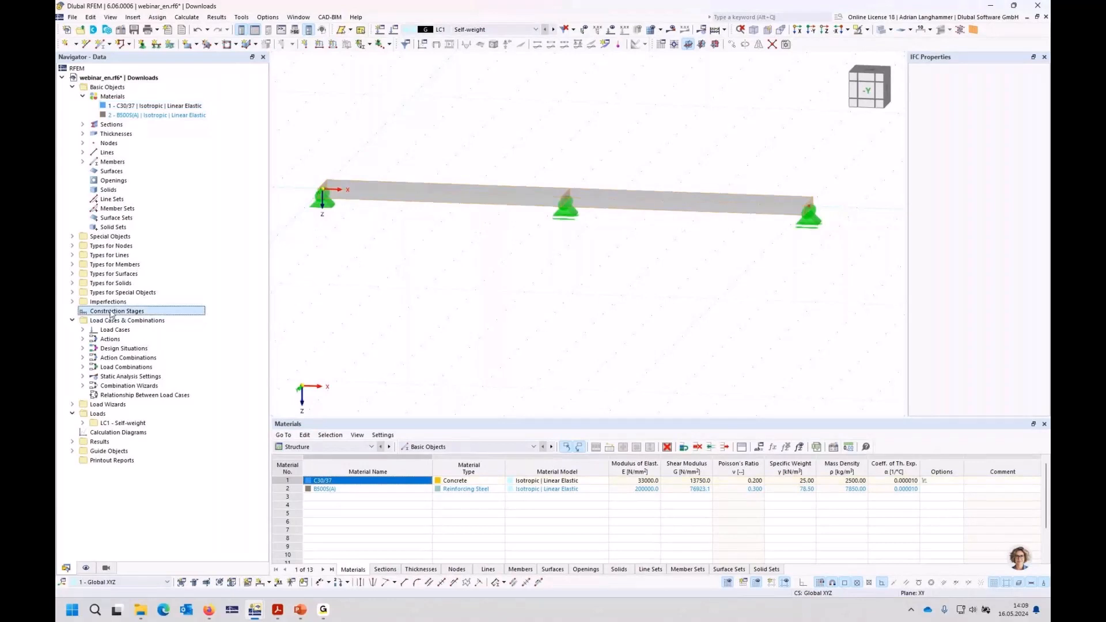
right_click(111, 313)
click(147, 324)
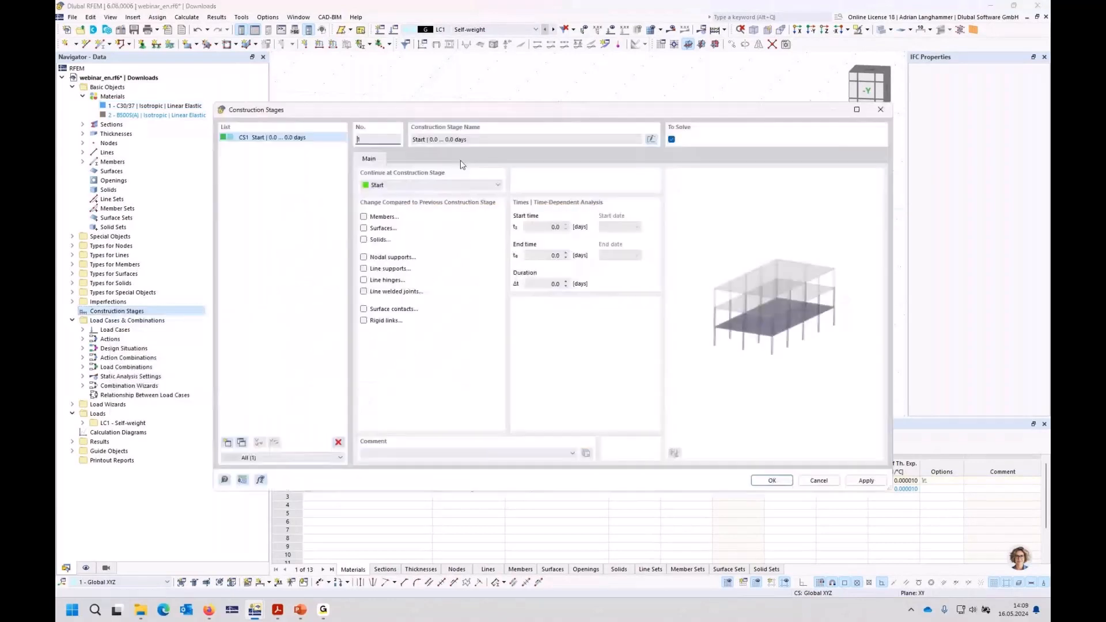
drag(499, 106, 450, 264)
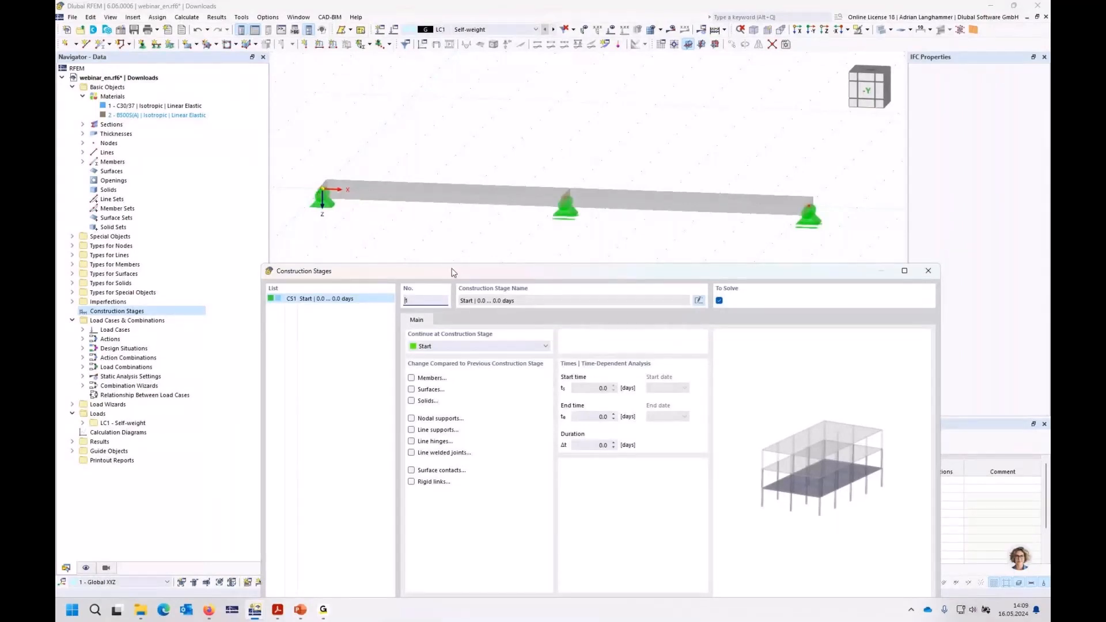
drag(452, 272, 429, 241)
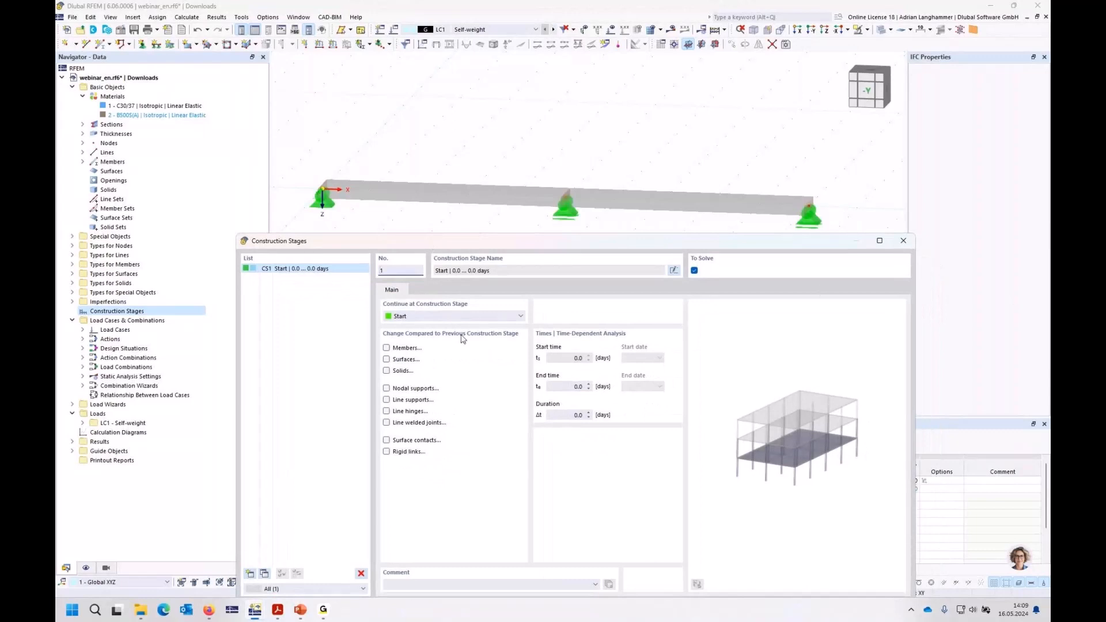
click(387, 347)
click(424, 291)
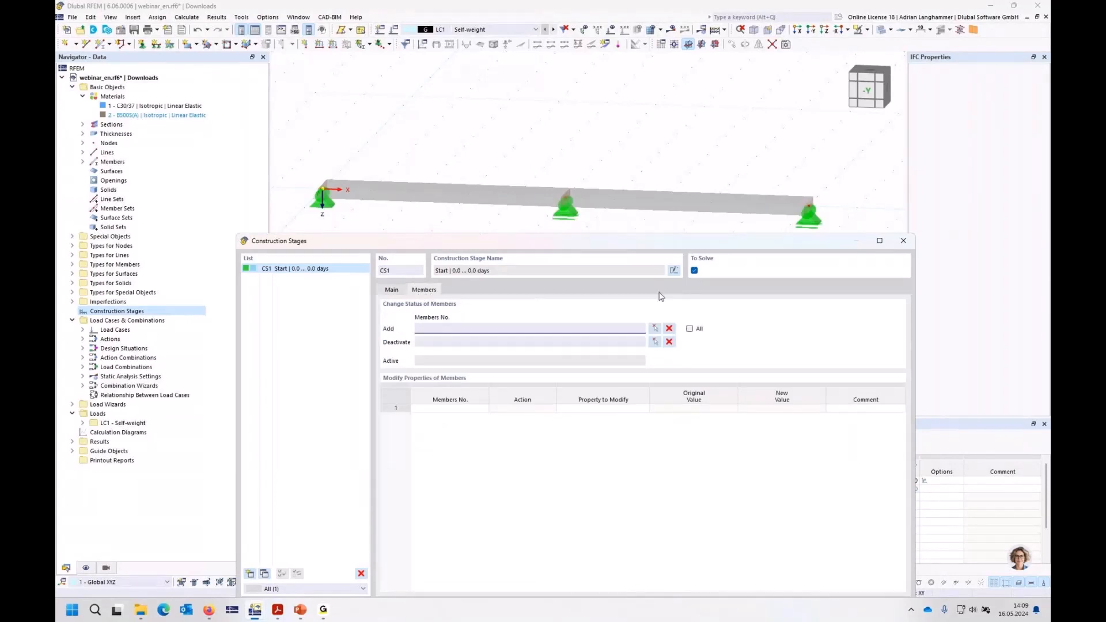
click(690, 329)
click(691, 330)
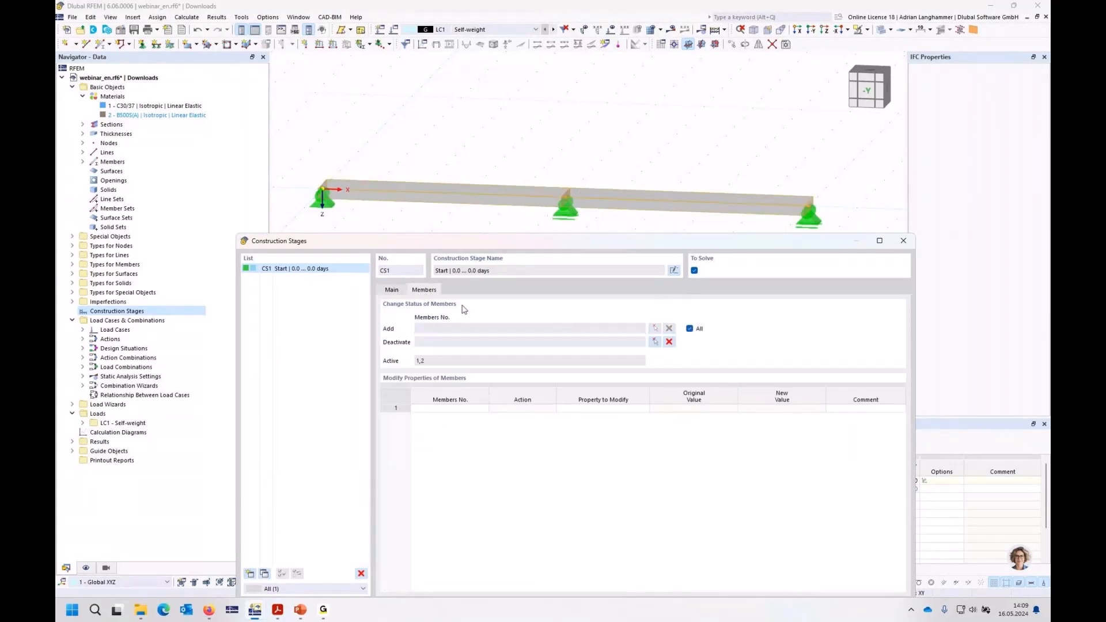
- Enable nodal support changes in stage CS1, add all supported nodes and deactivate the supports at end nodes 1 and 3
click(391, 291)
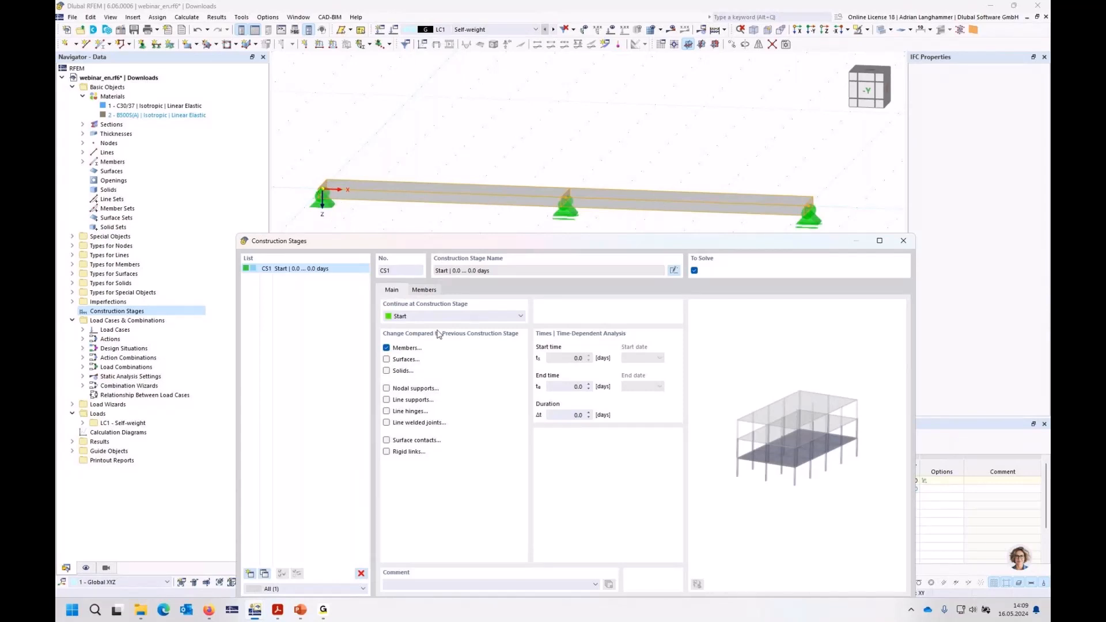
click(386, 388)
click(425, 290)
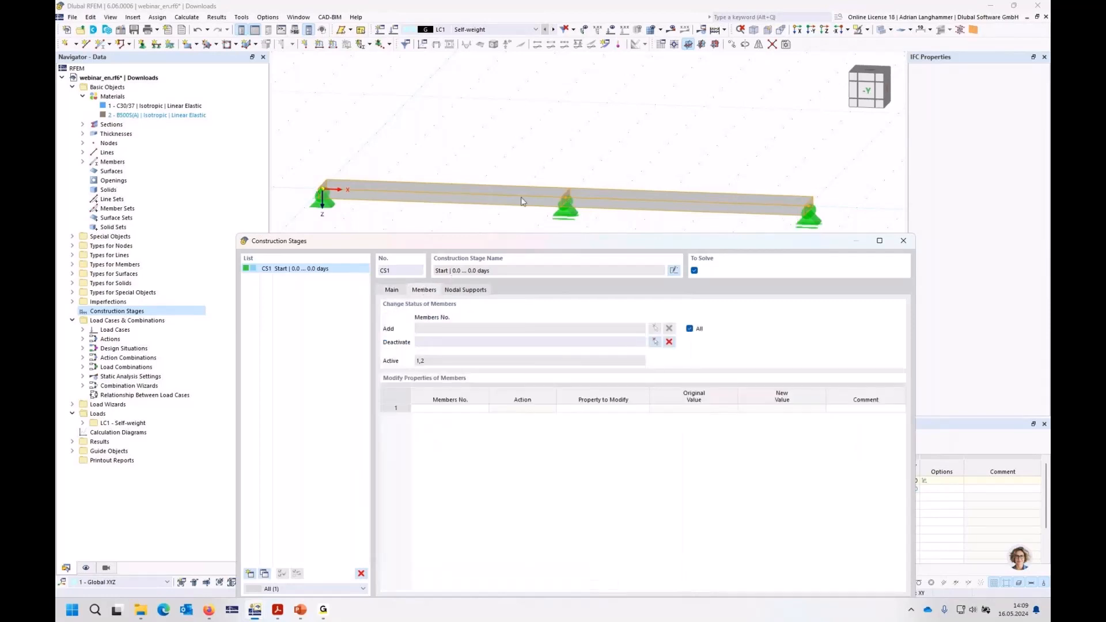
click(464, 289)
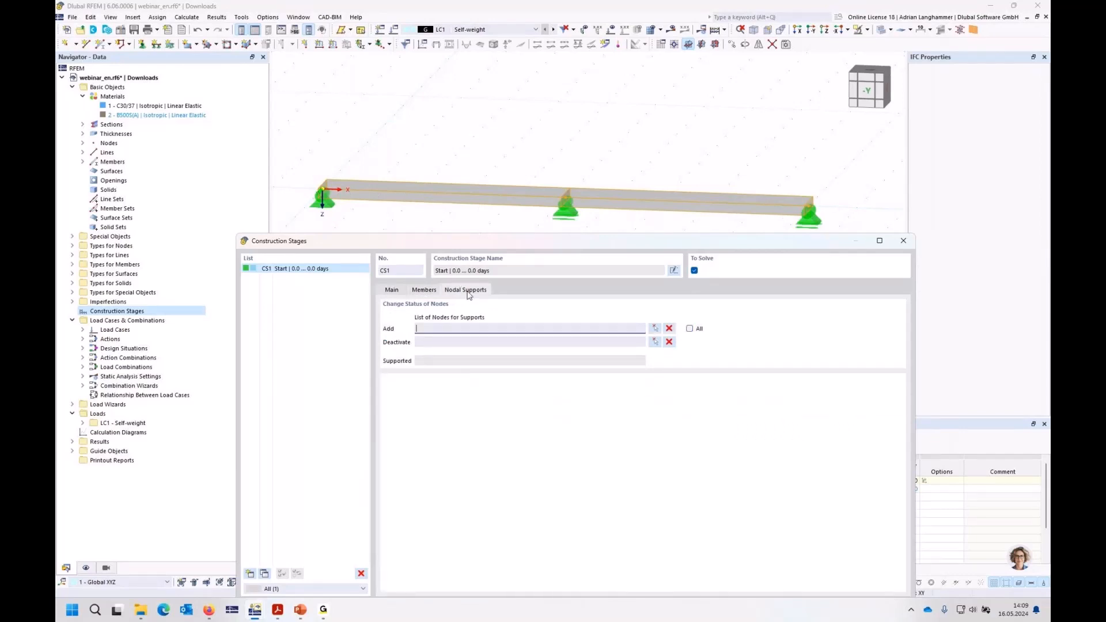
click(690, 329)
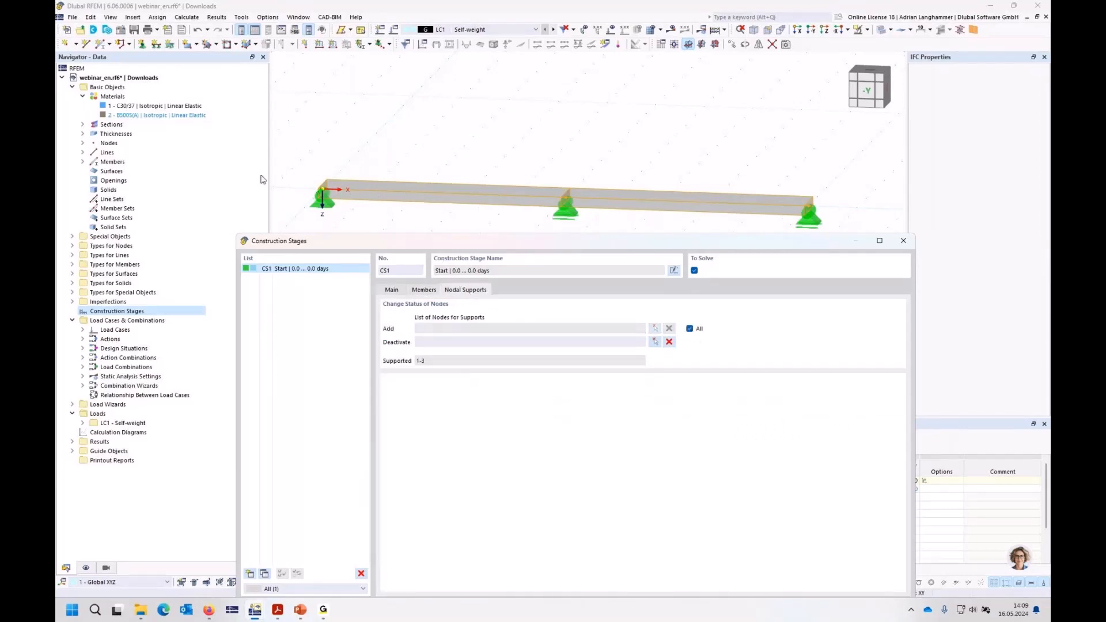
click(654, 342)
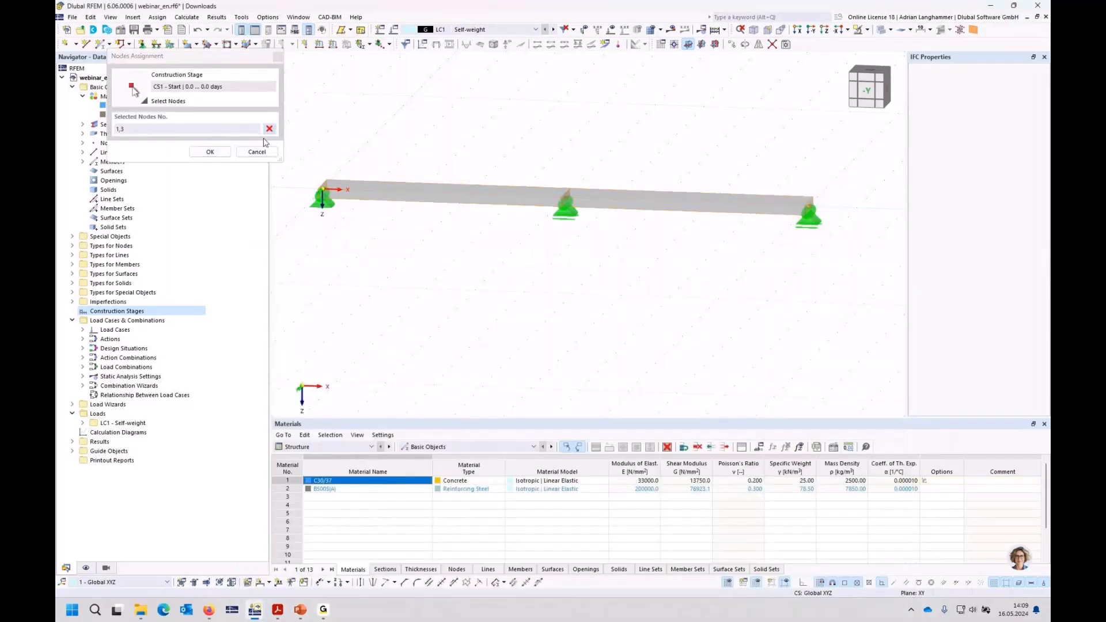
click(219, 153)
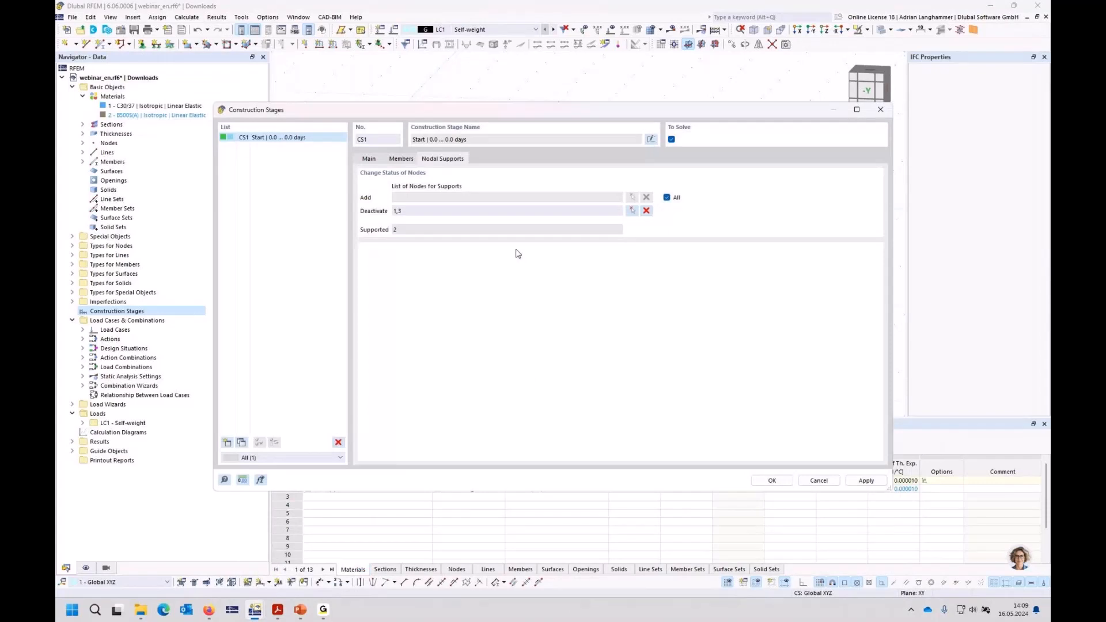
- Add a second construction stage continuing from CS1 and activate the nodal supports at all nodes in it
click(371, 161)
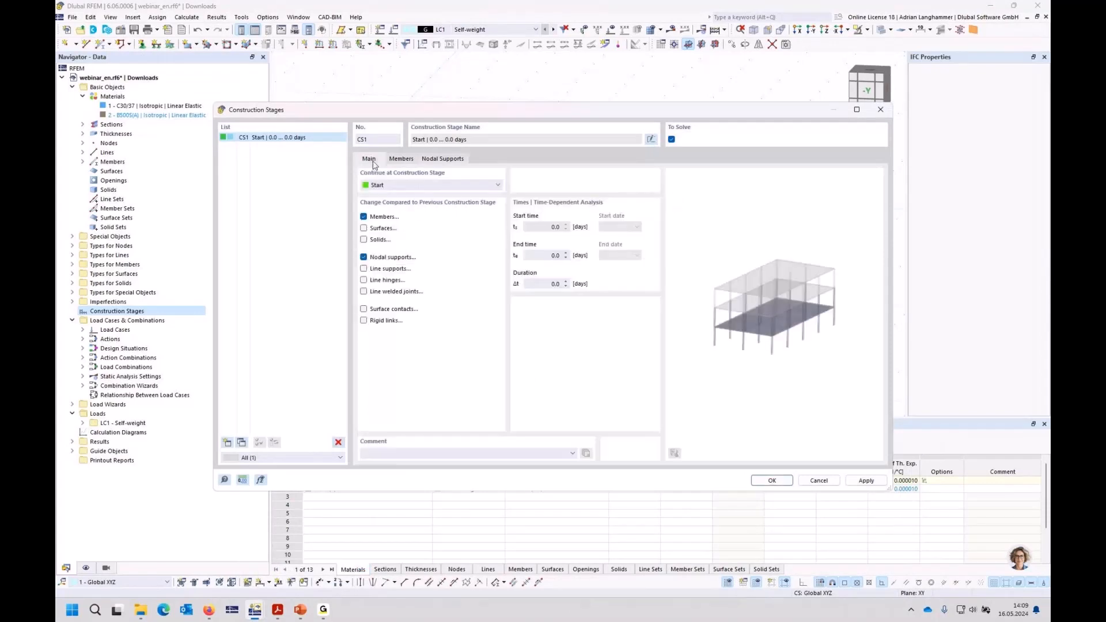
click(227, 443)
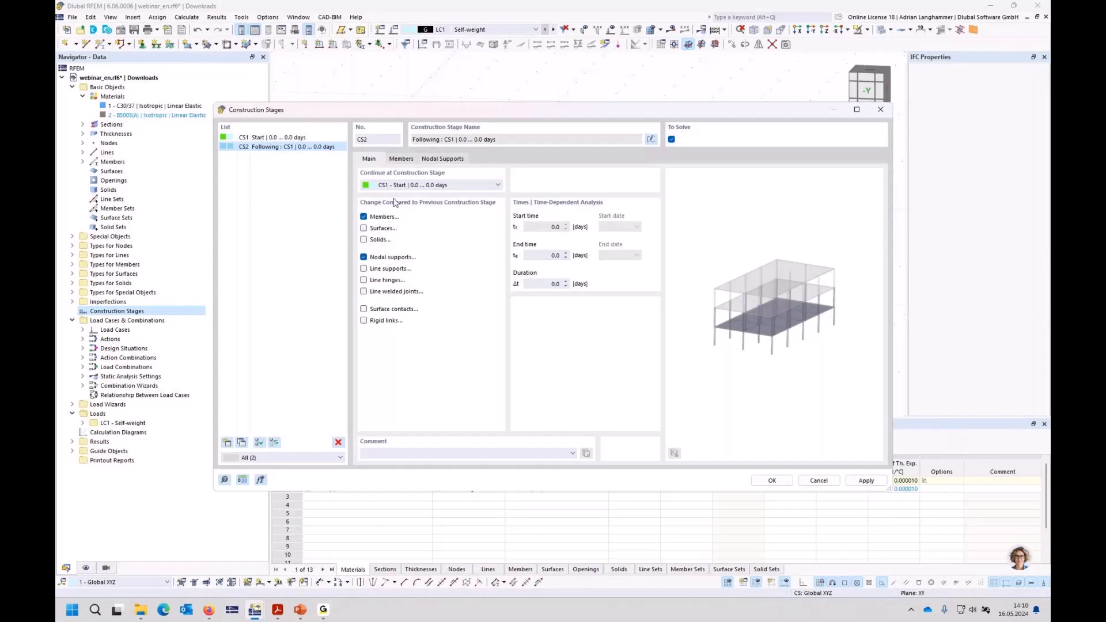
click(438, 159)
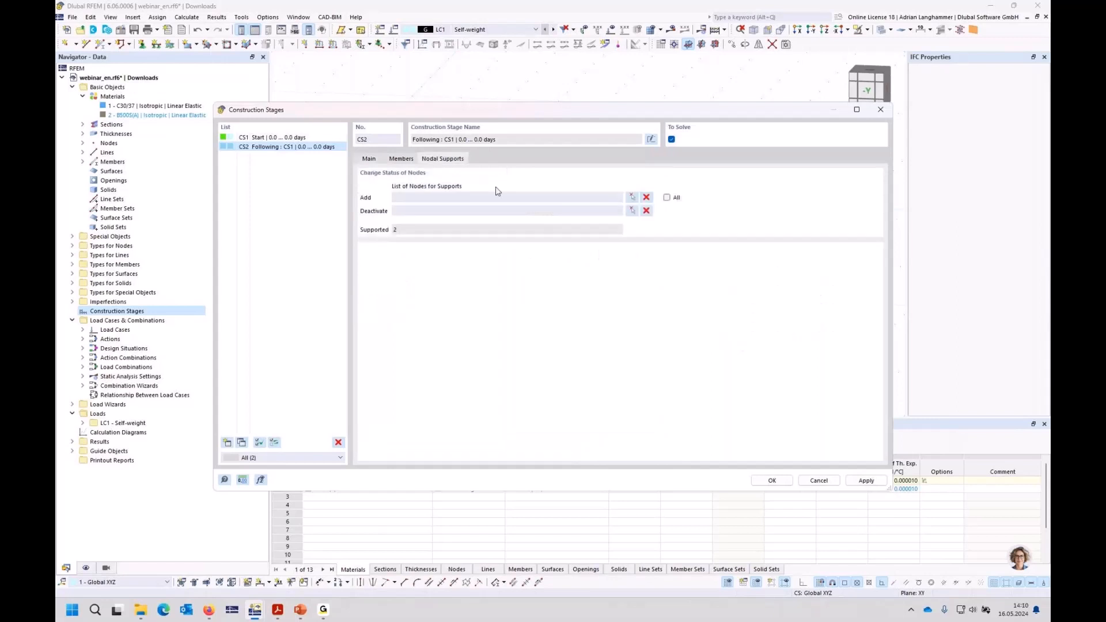
click(667, 197)
- Add a third construction stage continuing from CS2, set its end time to 18250 days and accept the construction stages
click(227, 442)
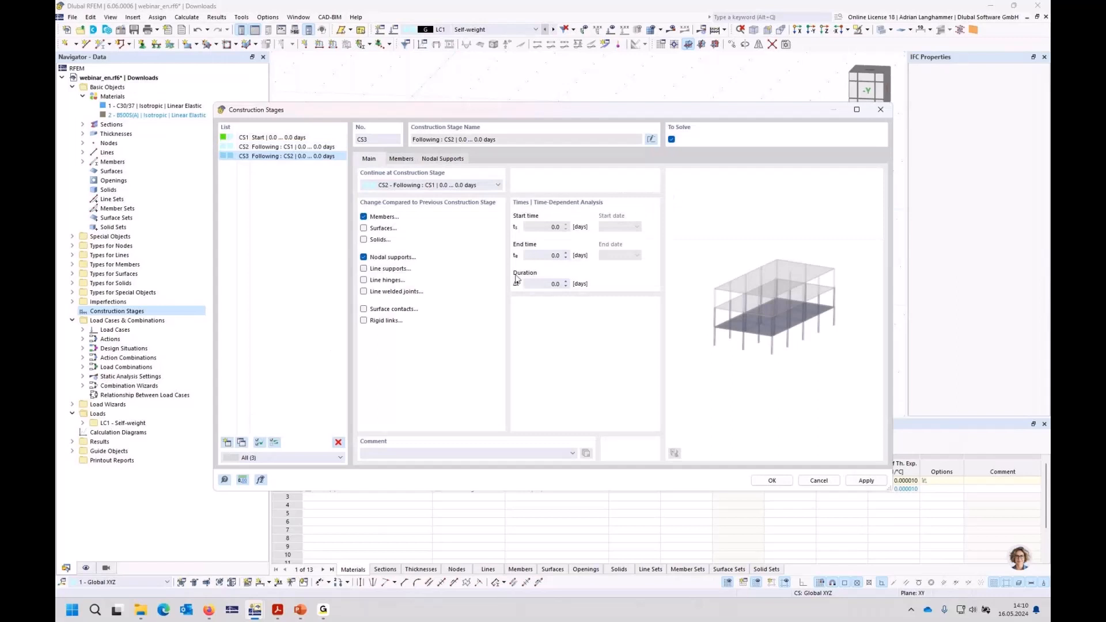
click(548, 255)
drag(548, 256, 593, 256)
text(18250)
click(540, 283)
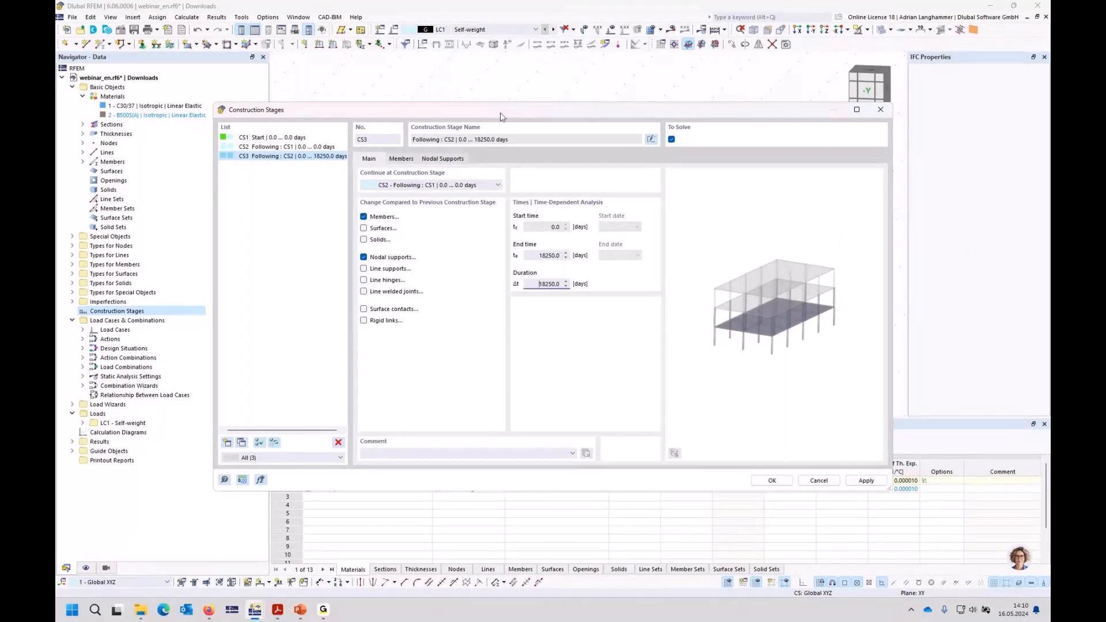
click(265, 147)
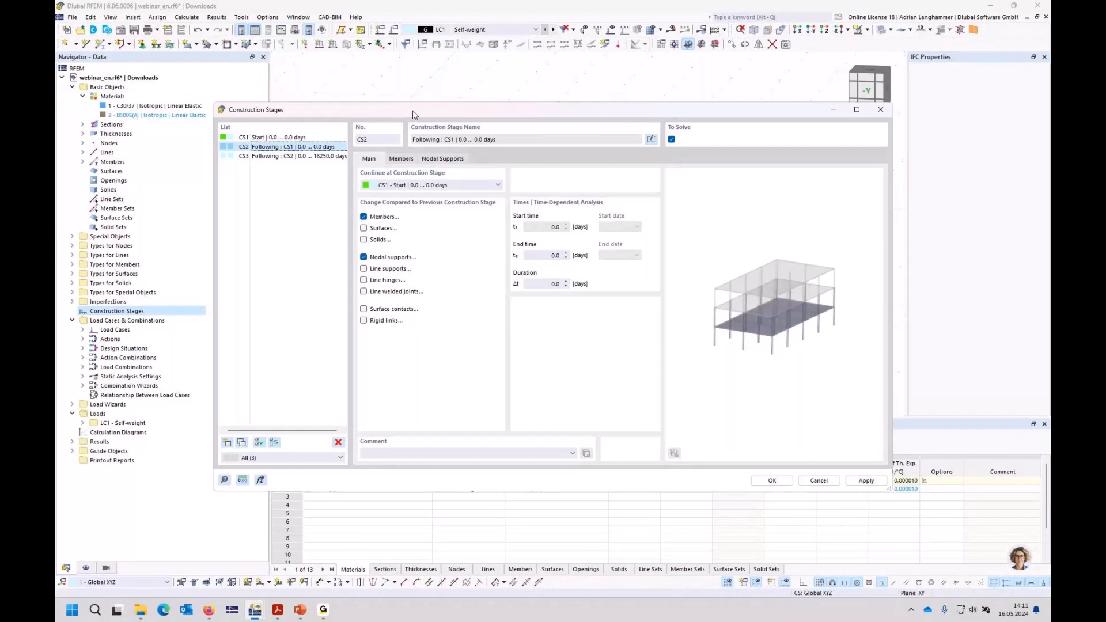
drag(412, 114, 392, 307)
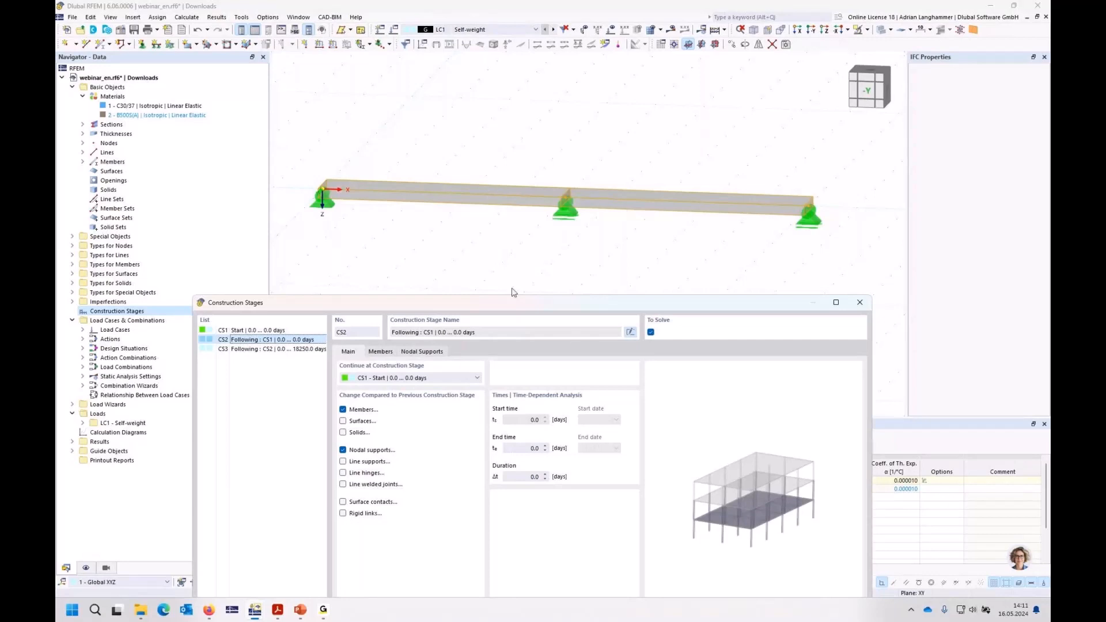
drag(513, 303, 485, 58)
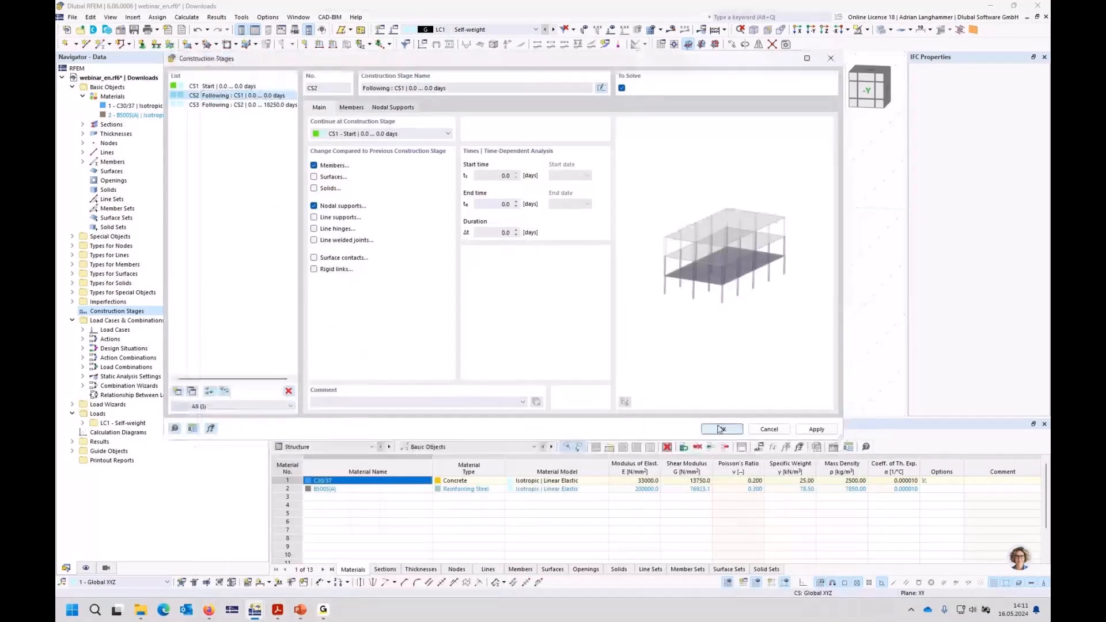
click(720, 429)
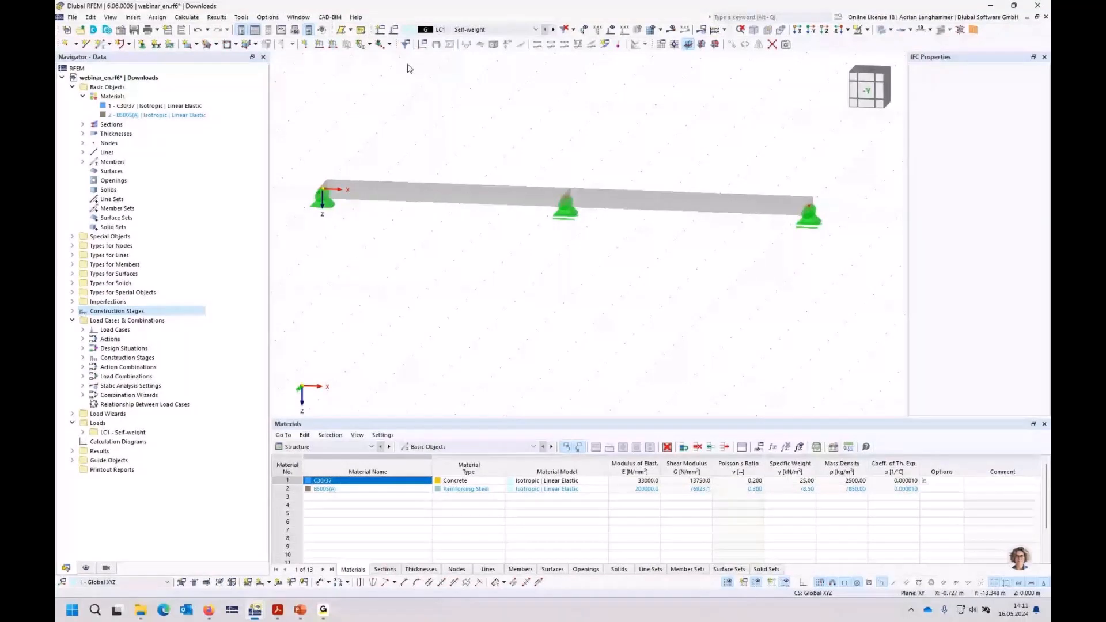
- Select construction stage CS1 and assign load case LC1 Self-weight to it in the load cases and combinations settings
click(461, 29)
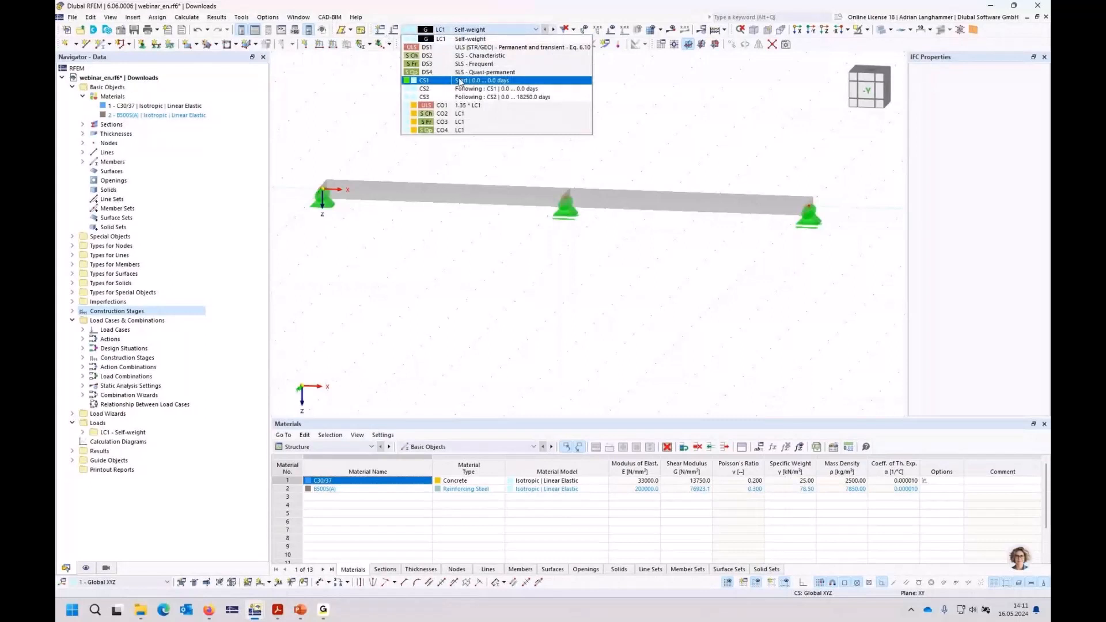
click(460, 82)
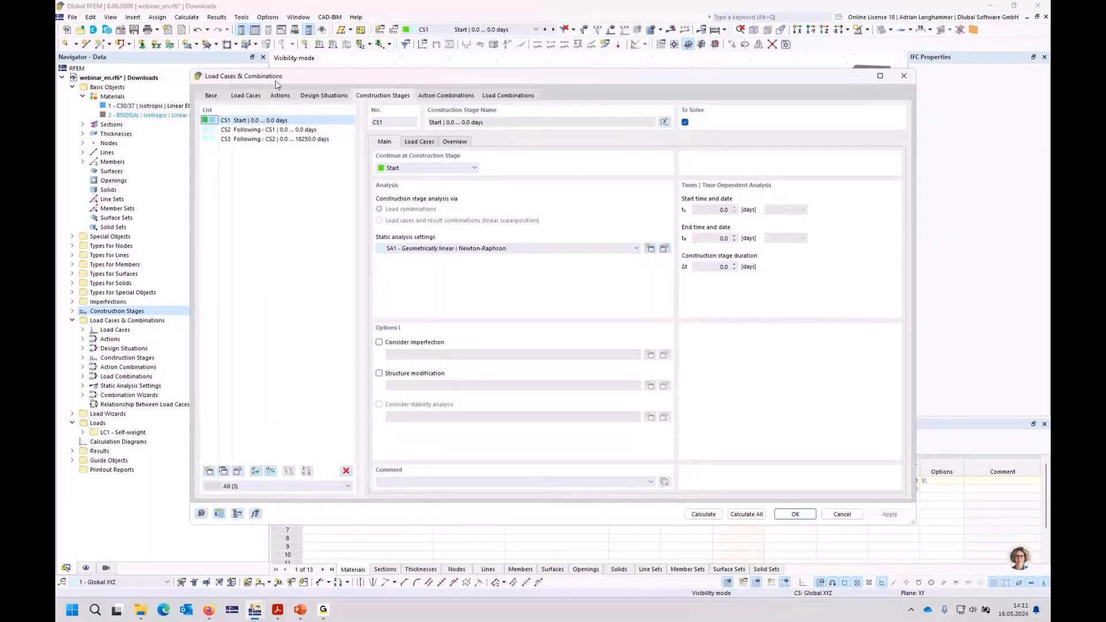
click(246, 130)
click(248, 120)
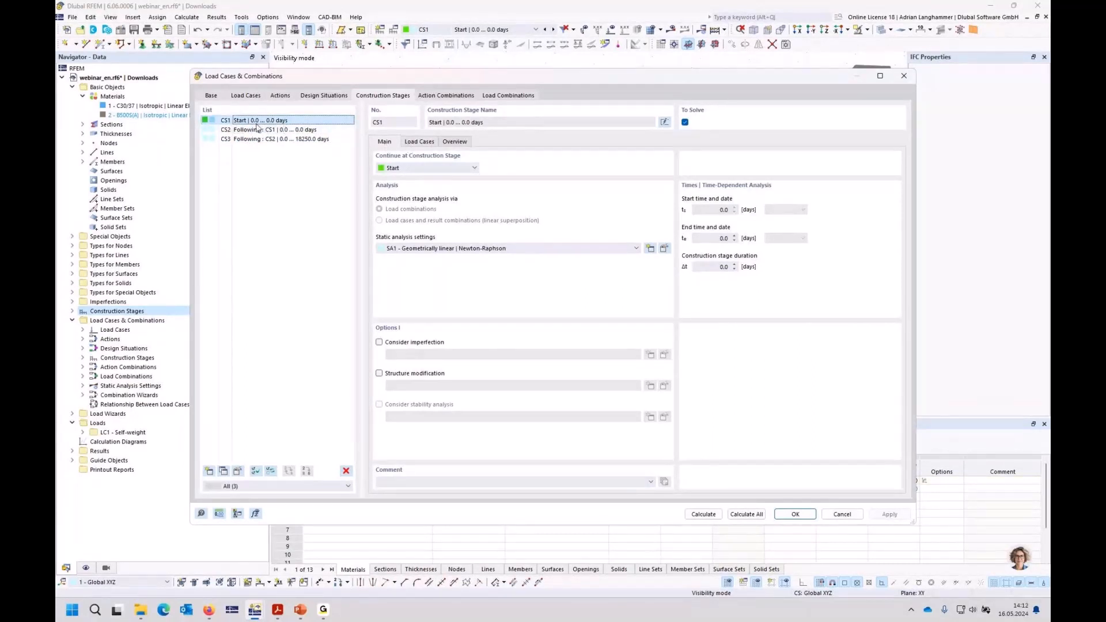
click(418, 142)
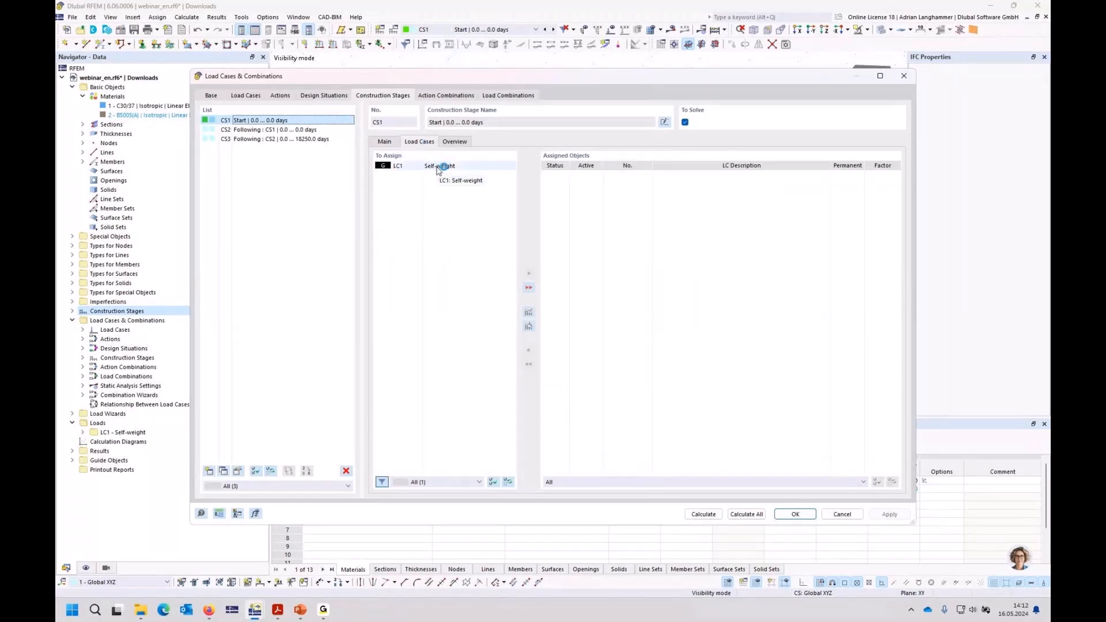
double_click(439, 167)
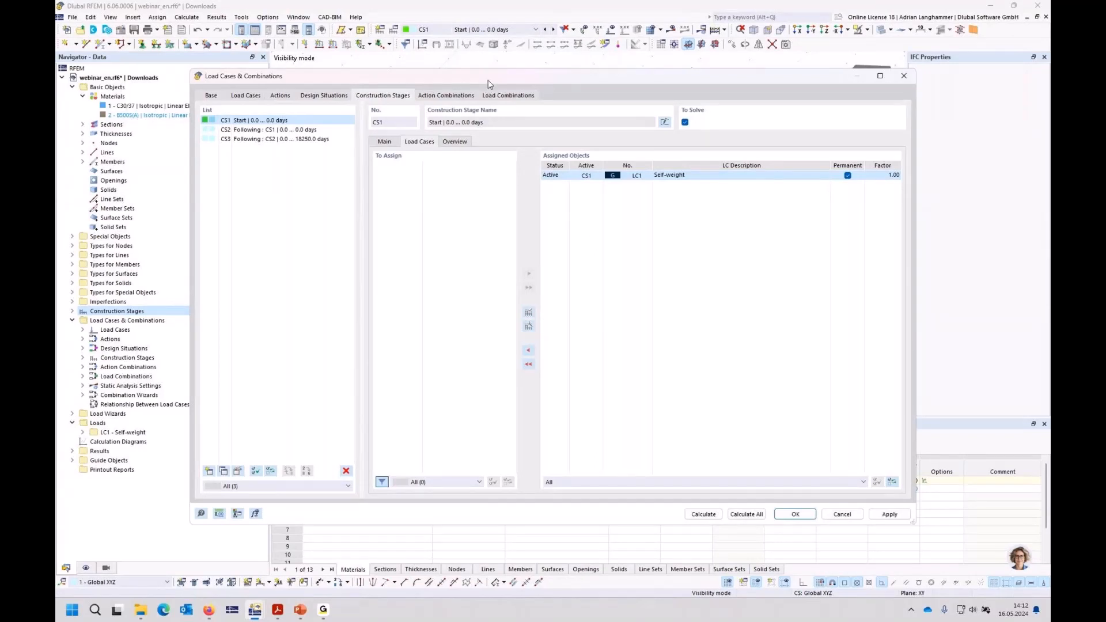
drag(487, 84, 500, 86)
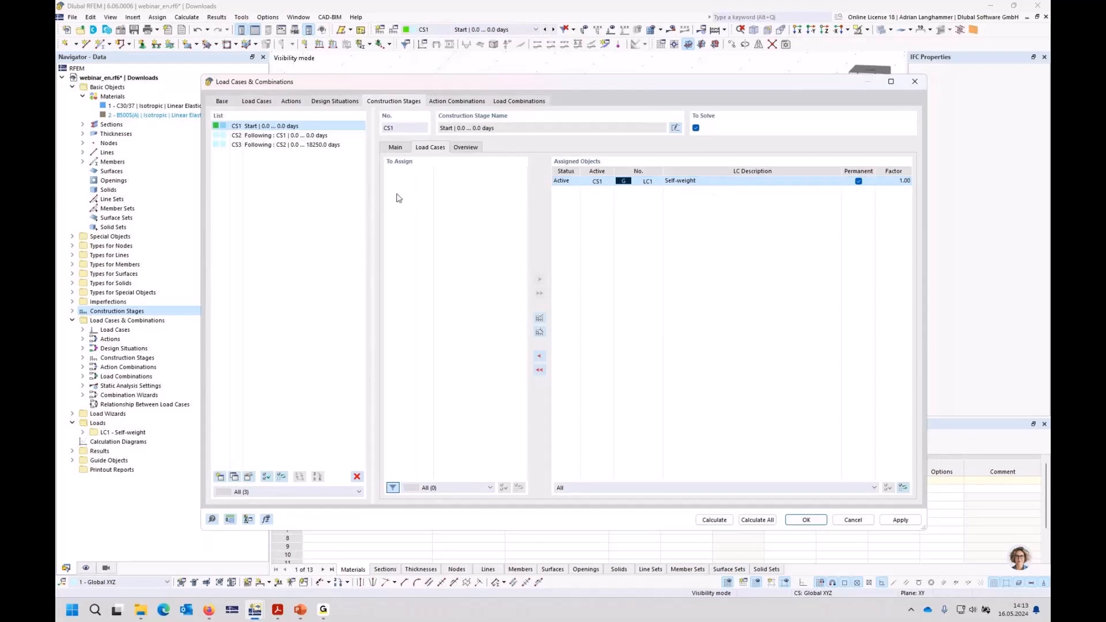
- Check the load case assignments of stages CS2, CS3 and CS1, and accept the load cases and combinations settings
click(309, 136)
click(281, 147)
click(305, 126)
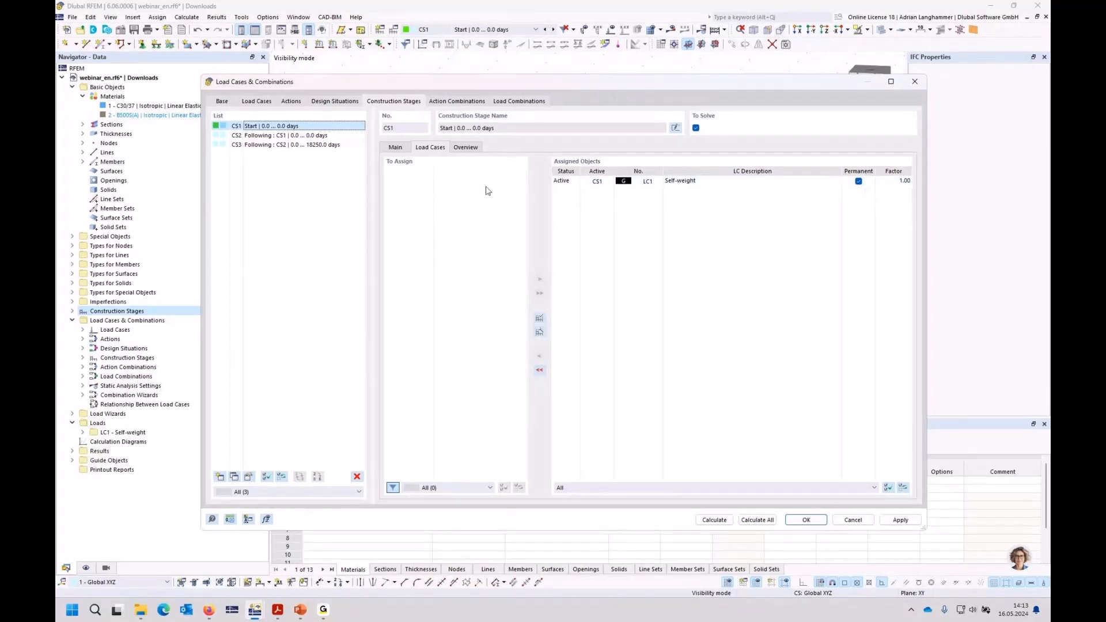
click(806, 519)
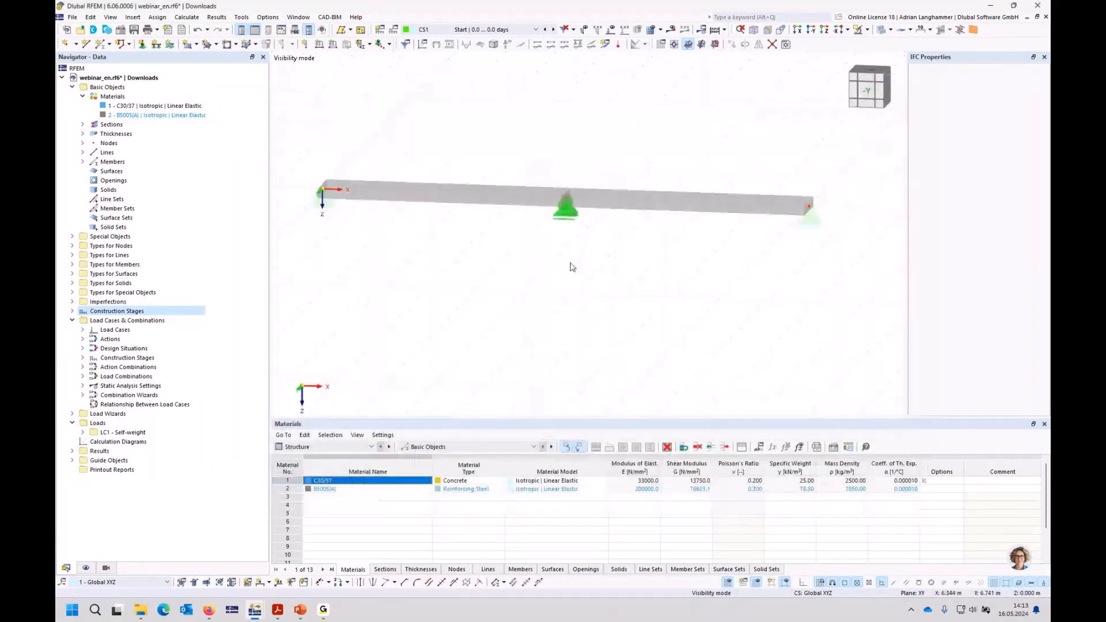
- Keep construction stage CS1 as the displayed stage and save the model
click(517, 33)
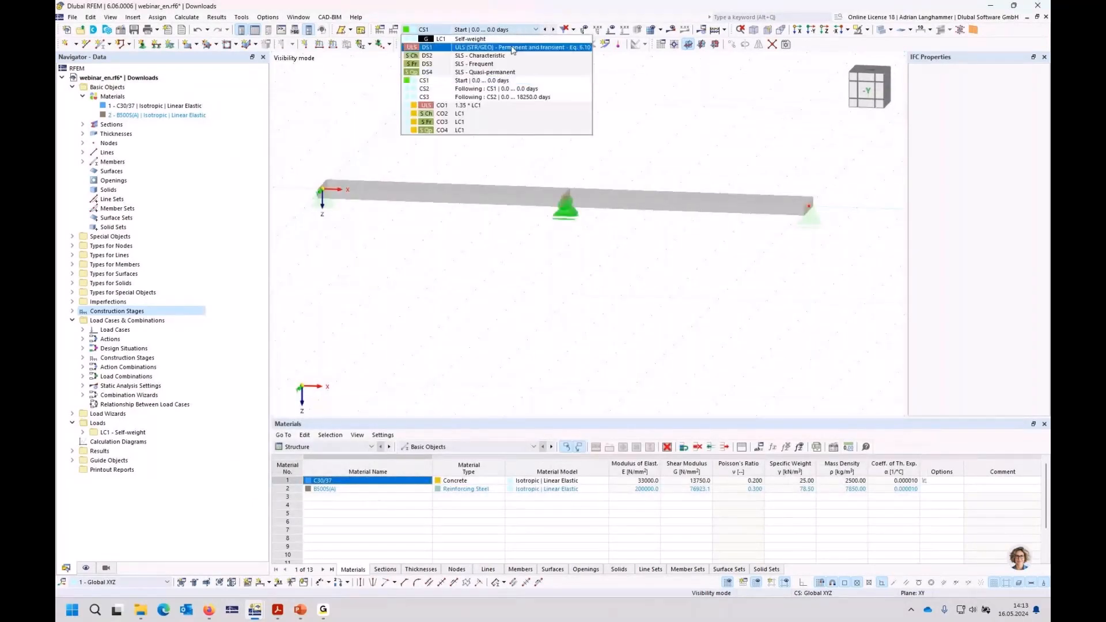
click(514, 84)
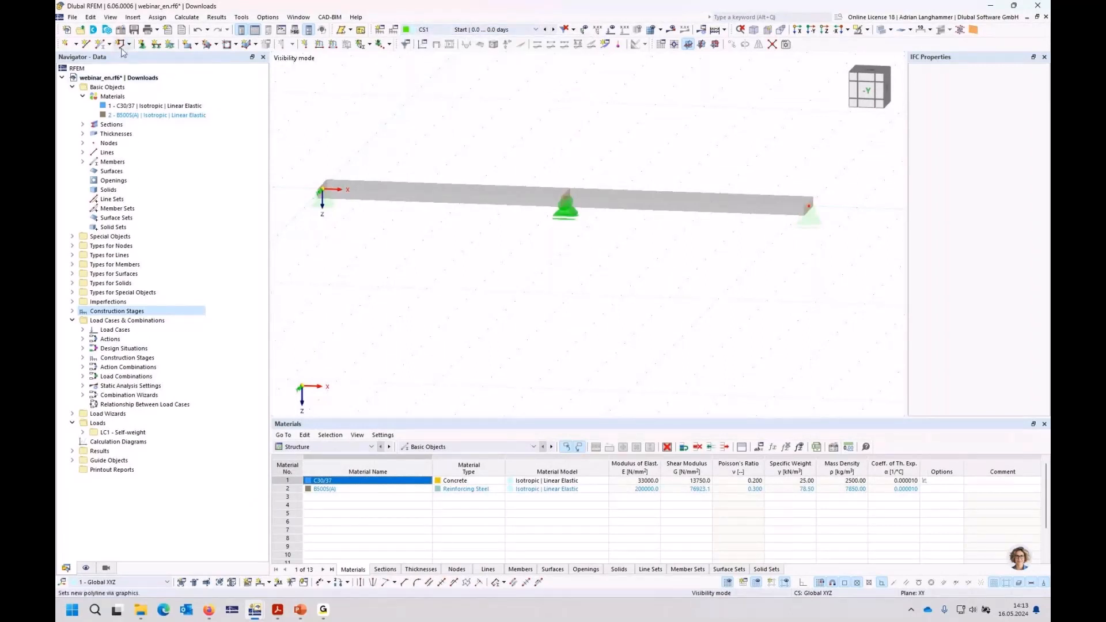
click(134, 30)
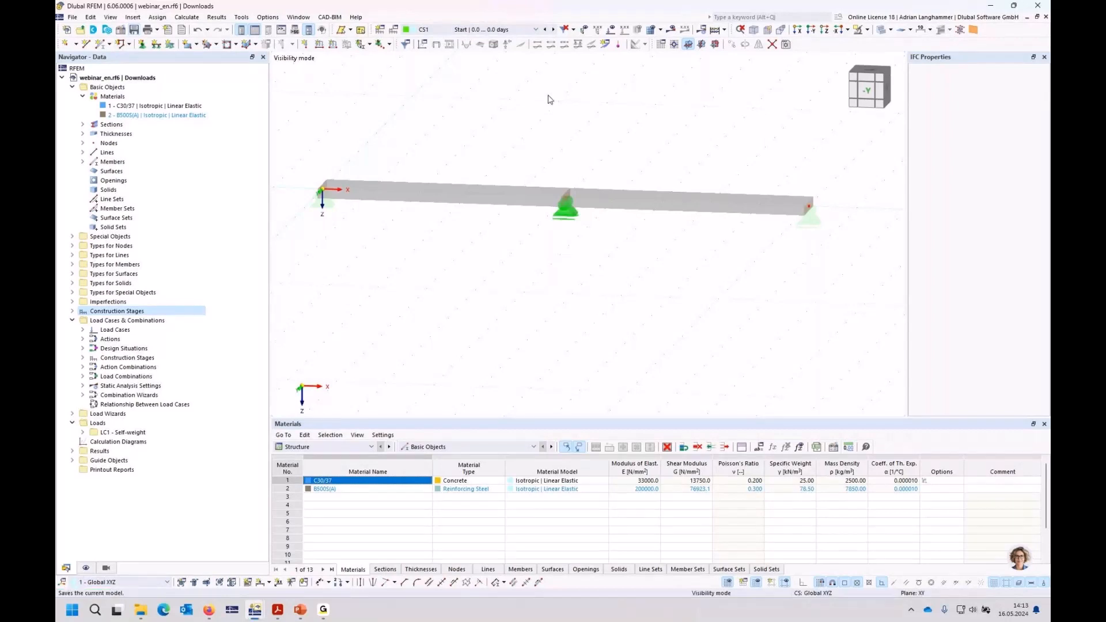
- Display construction stage CS2 in the model view to inspect its active supports
mouse_move(548, 99)
middle_down()
mouse_move(500, 104)
mouse_move(557, 113)
middle_up()
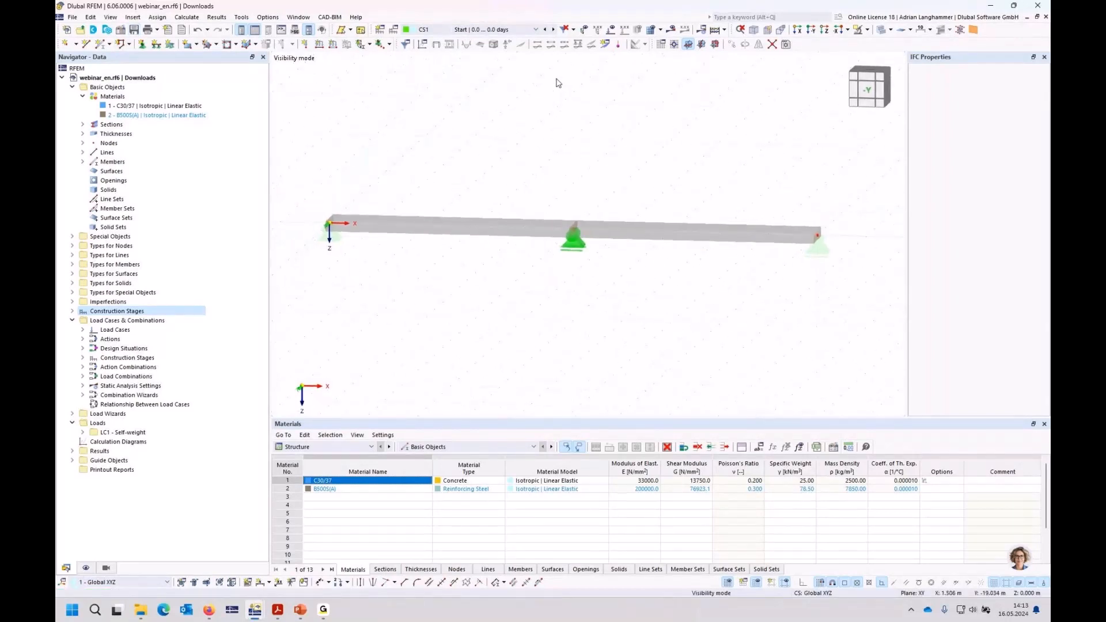
click(518, 29)
click(514, 85)
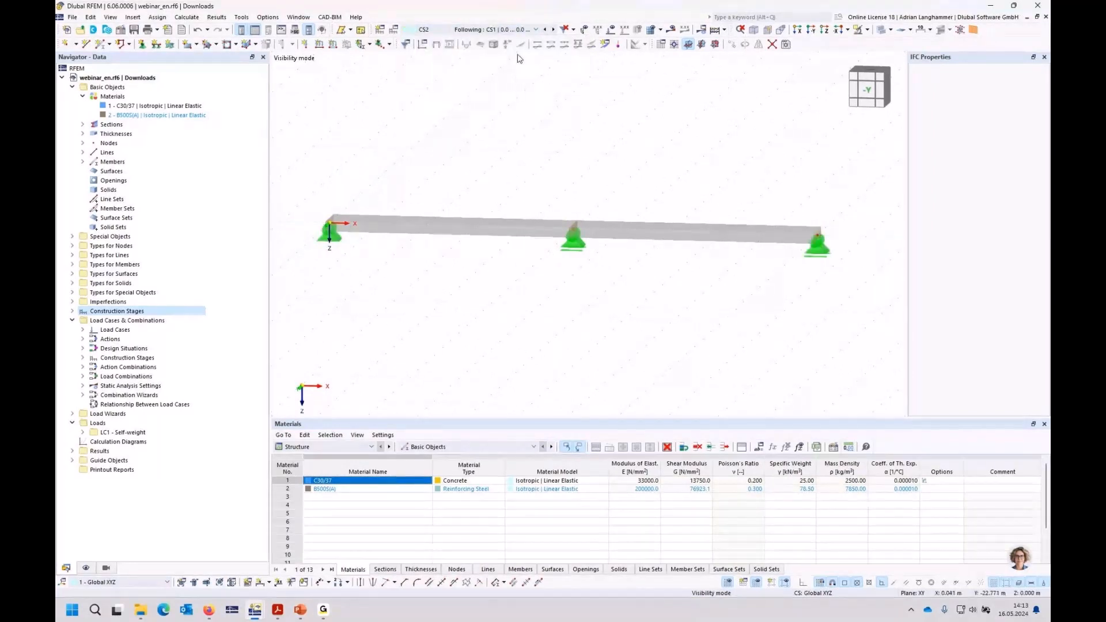
- Switch the displayed construction stage between CS1 and CS2 to compare the active nodal supports
click(517, 30)
click(515, 78)
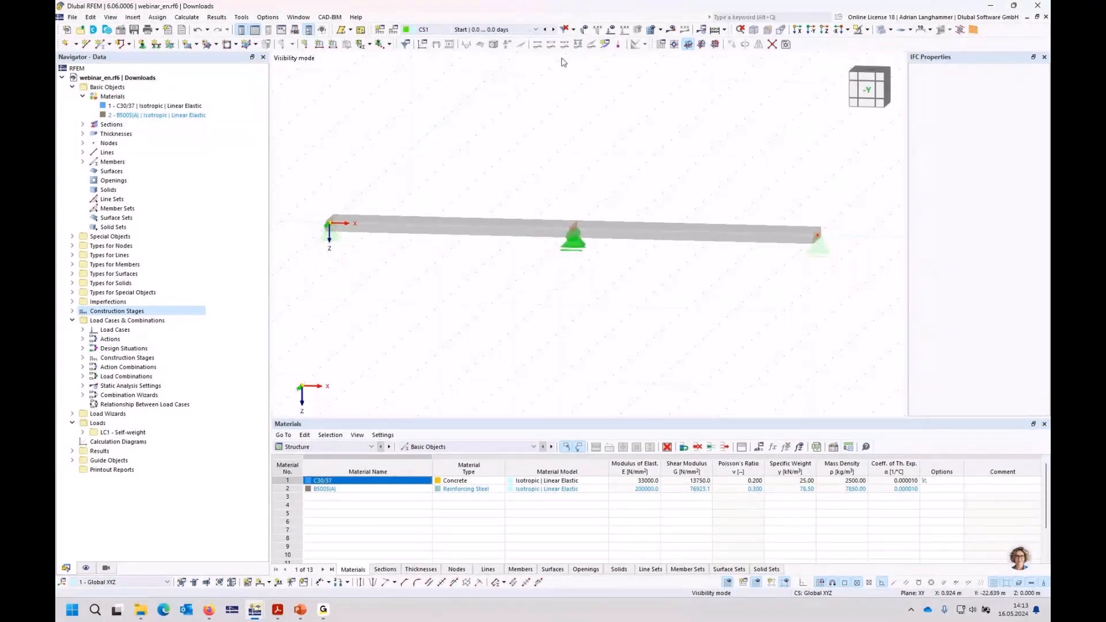
click(553, 30)
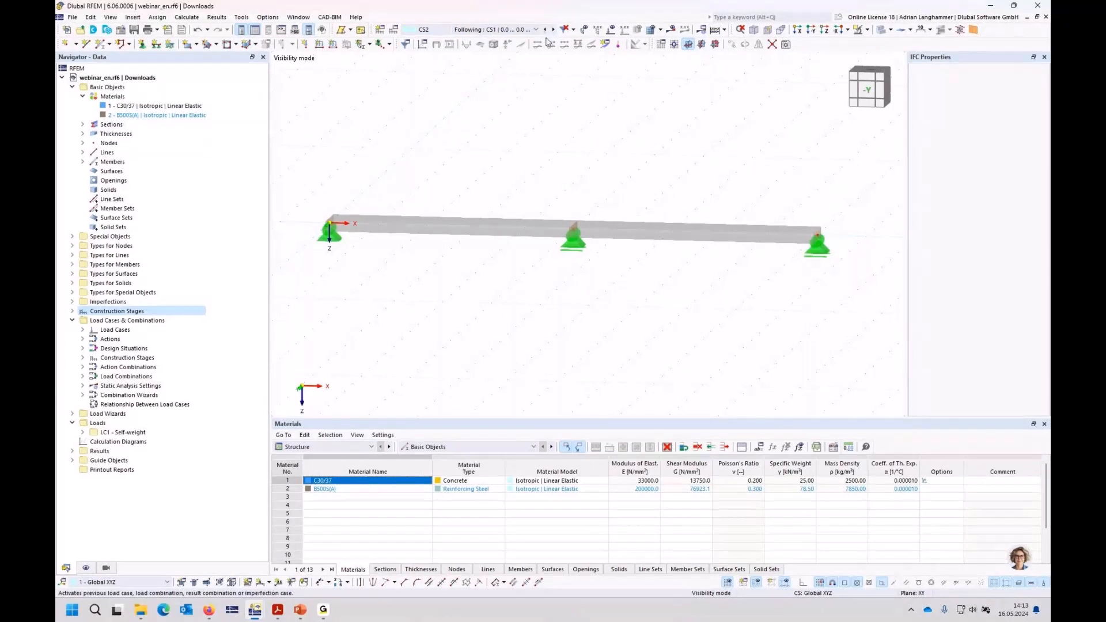
click(544, 30)
- In construction stage CS1, turn off adding all nodal supports, select nodes 1 and 3 for deactivation, and accept the construction stage settings
click(72, 311)
click(117, 322)
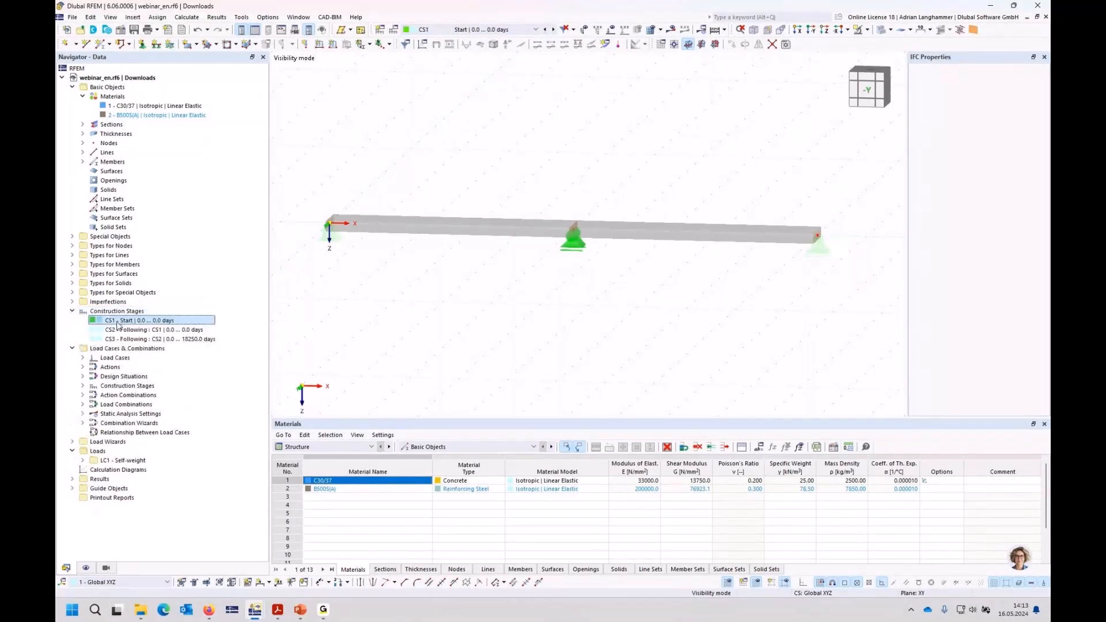
double_click(118, 324)
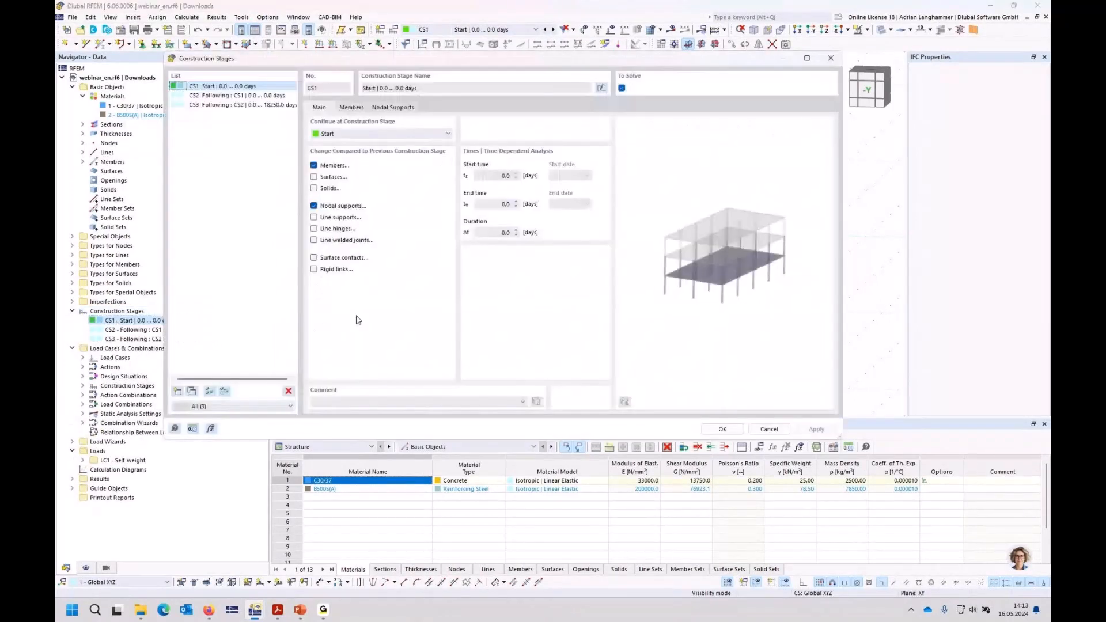
click(386, 107)
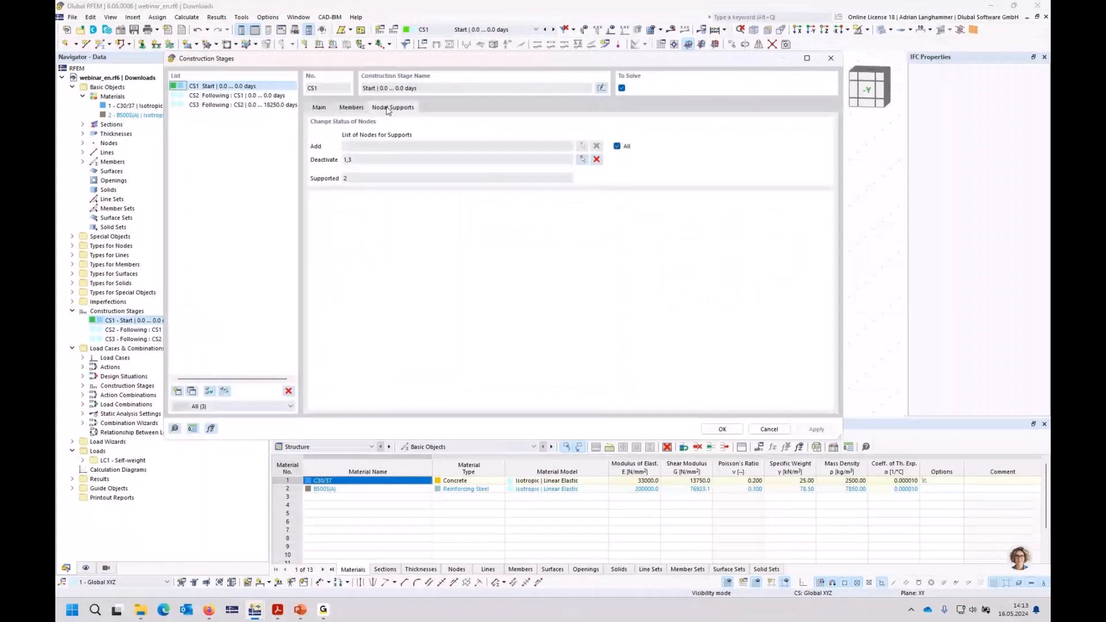
click(616, 147)
click(581, 161)
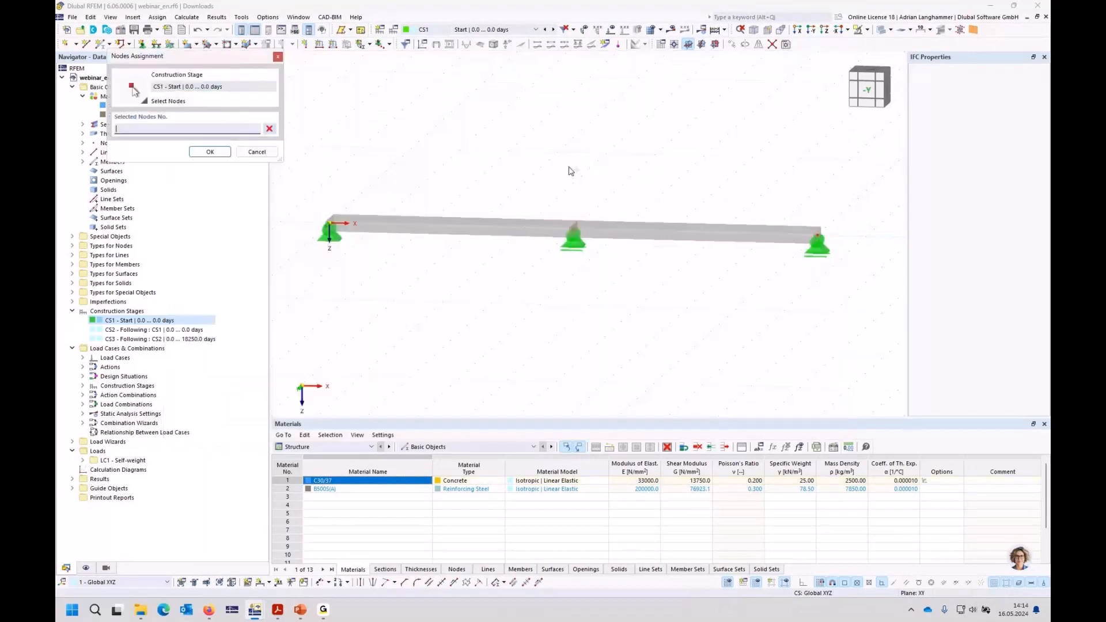
click(330, 223)
click(818, 232)
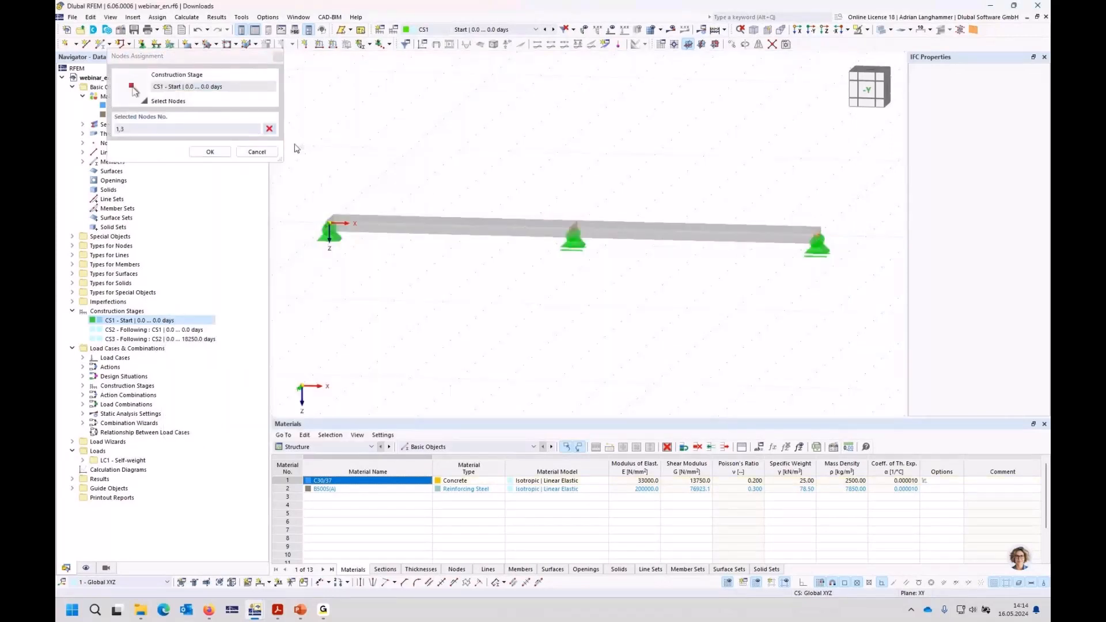
click(210, 151)
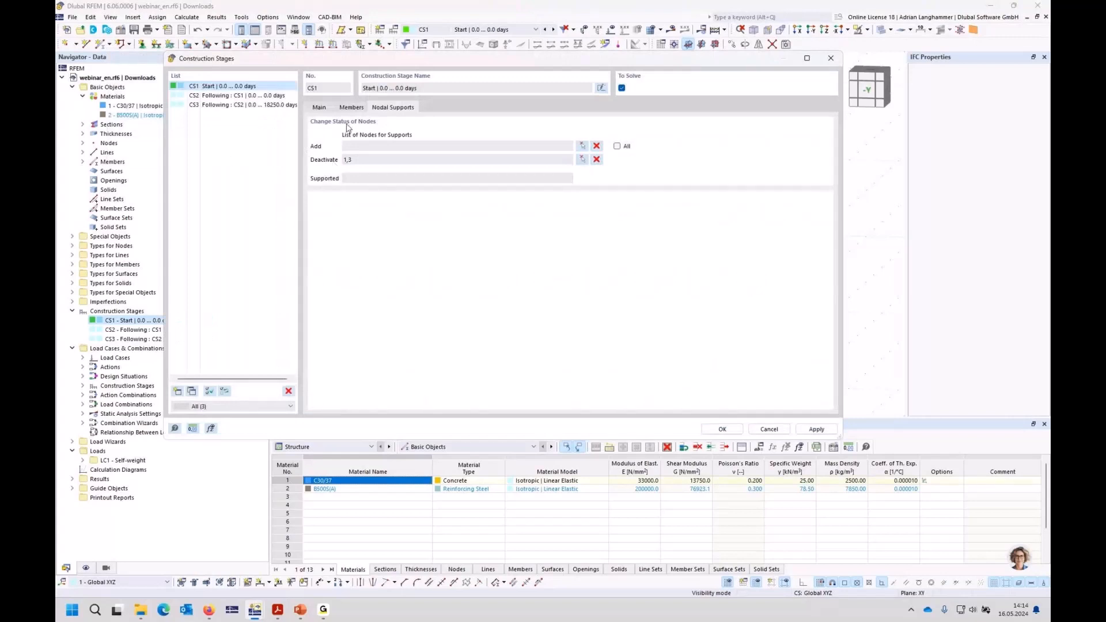
click(238, 95)
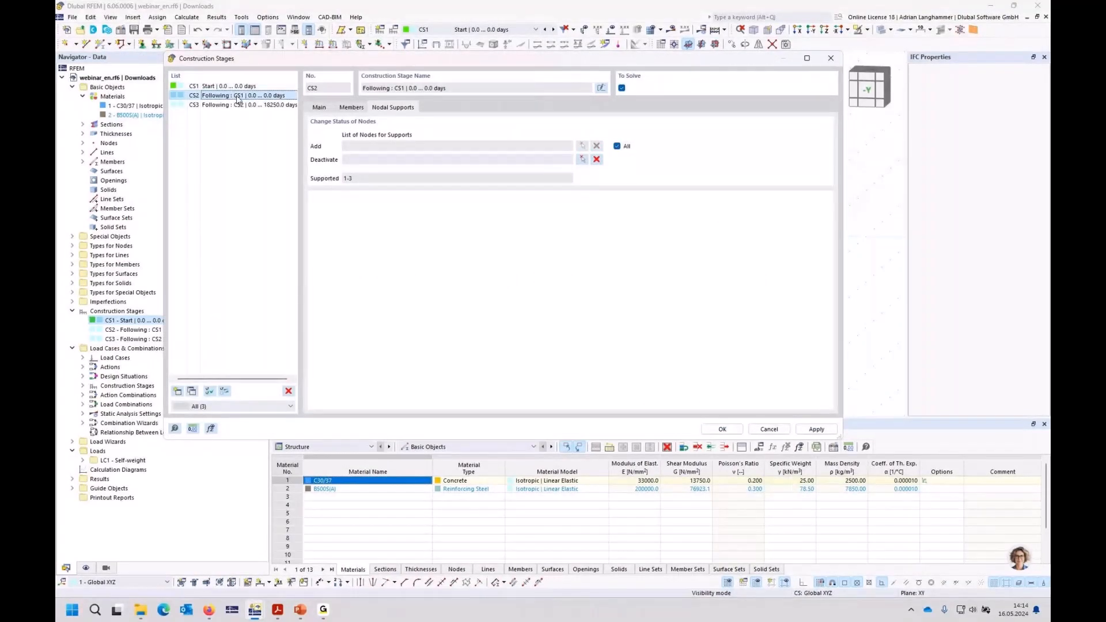
key(Return)
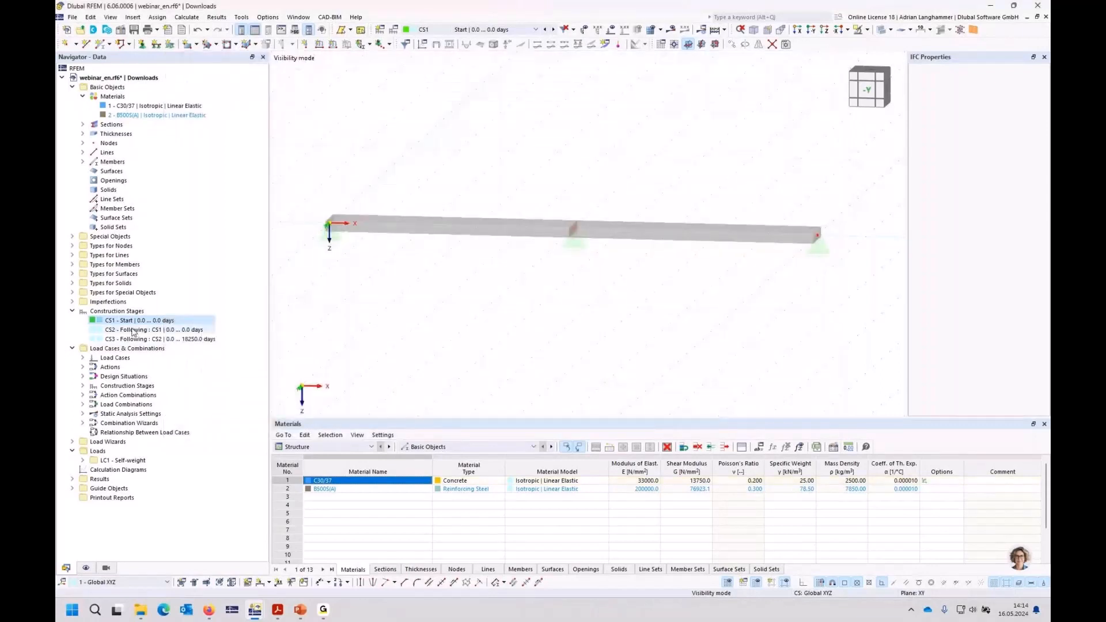
- Add the supports at nodes 1 and 3 to construction stage CS1, check stage CS2, and accept the settings
double_click(133, 331)
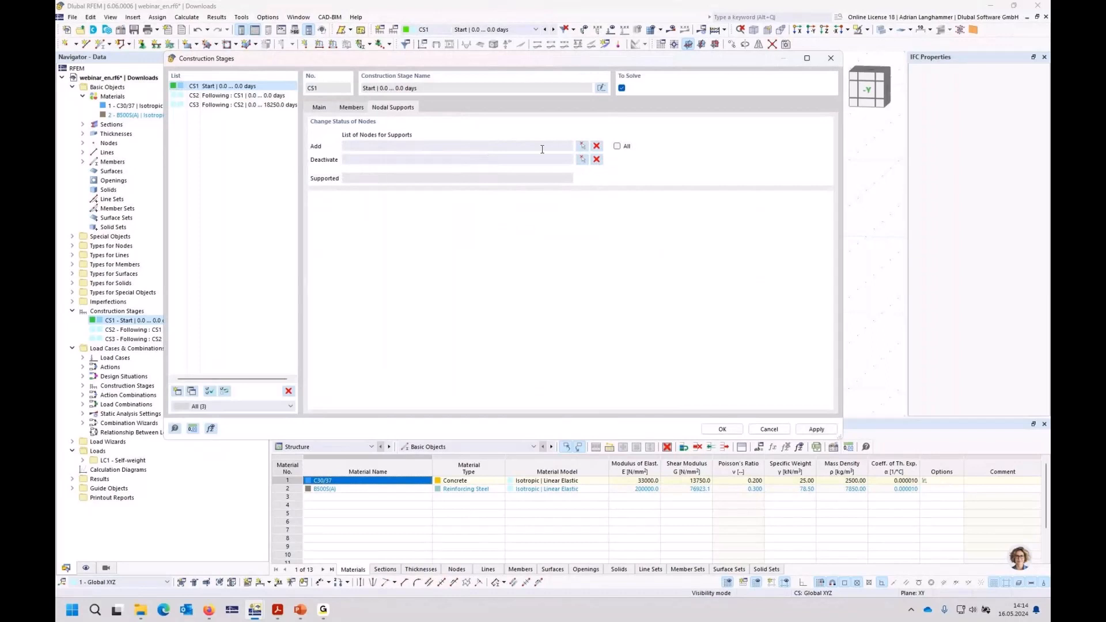
click(582, 146)
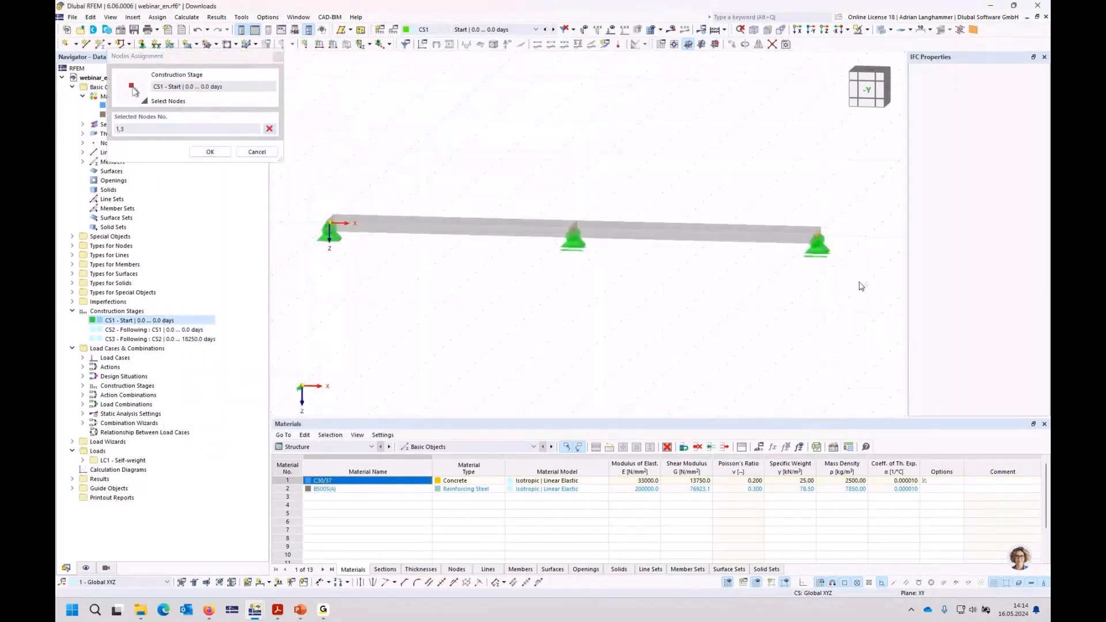
key(Return)
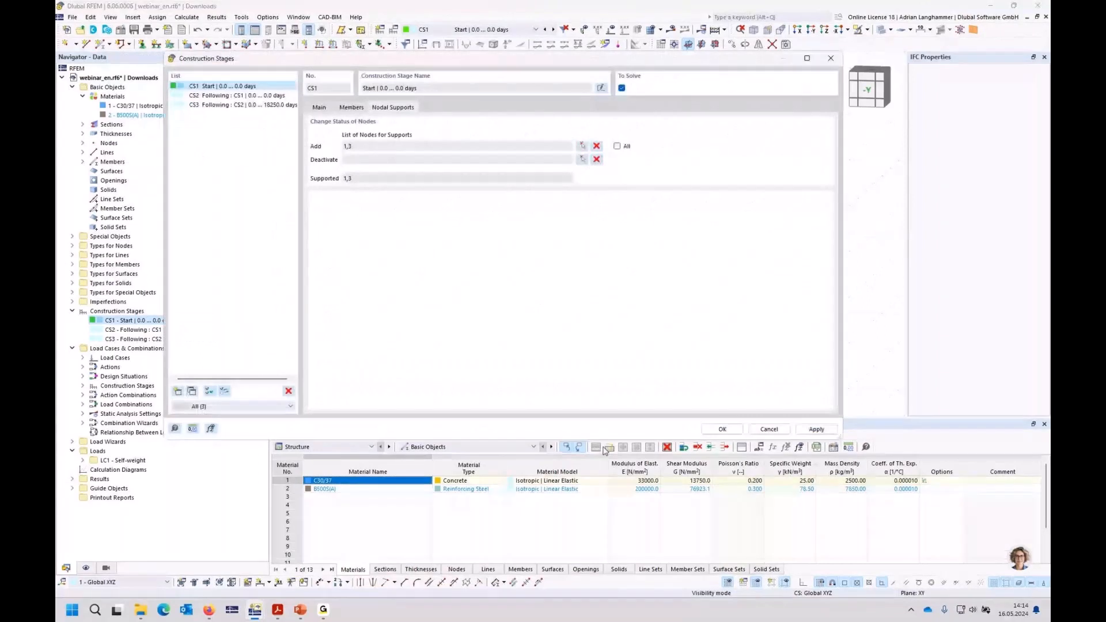
click(237, 95)
click(722, 429)
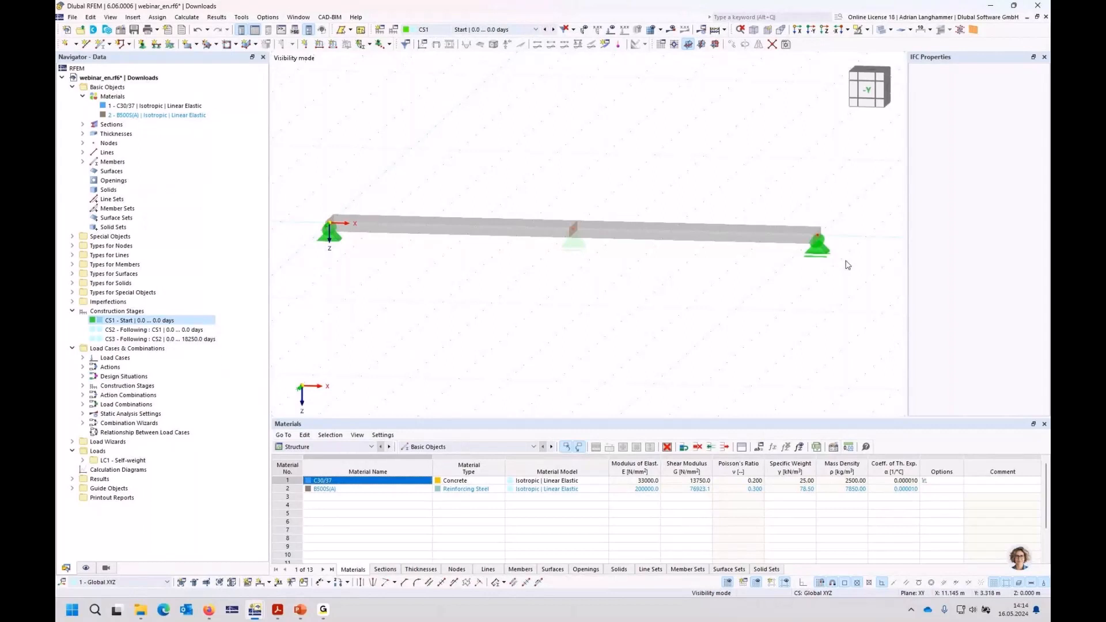
- Step through construction stages CS2 and CS3 and back to CS1 to check the supports active in each stage
click(553, 28)
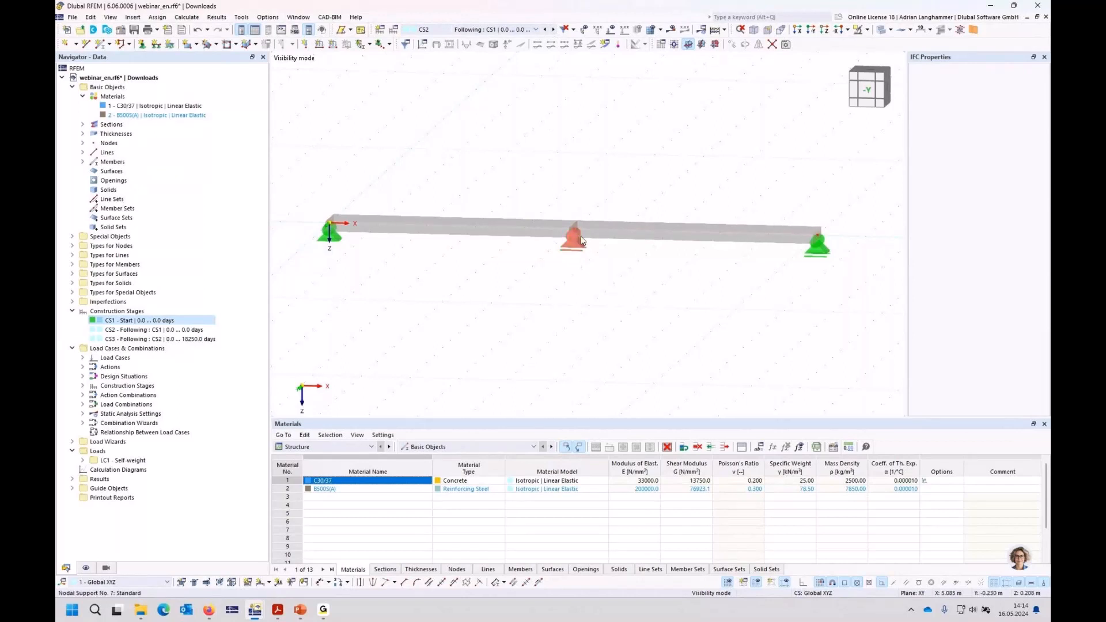
mouse_move(579, 236)
click(553, 29)
click(544, 29)
click(544, 30)
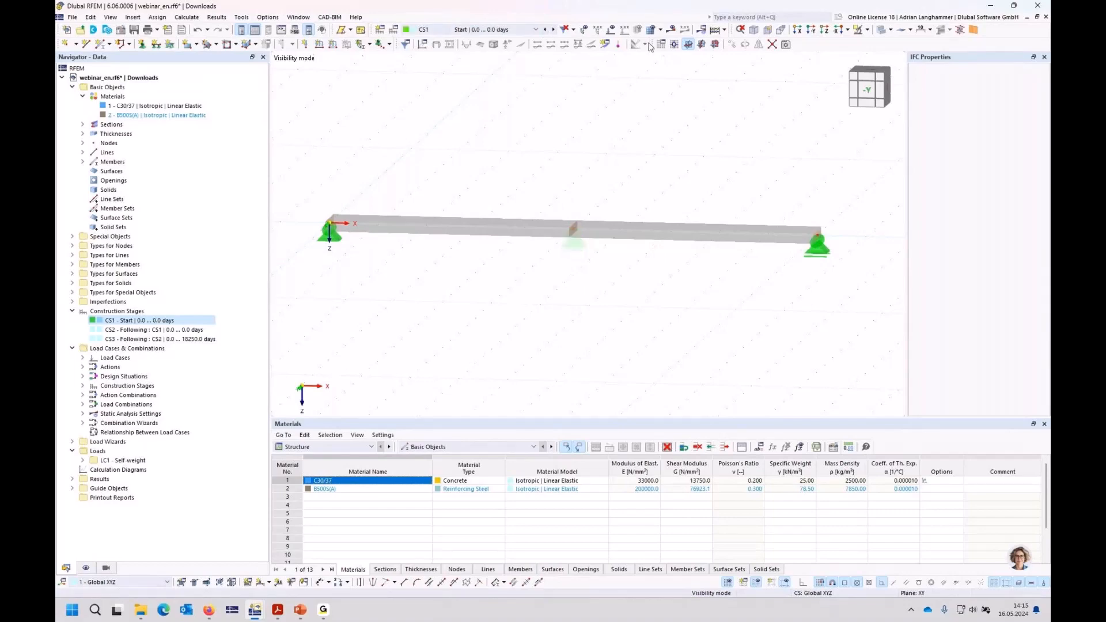
- Calculate construction stage CS1 and display the bending moments My of the members
click(671, 30)
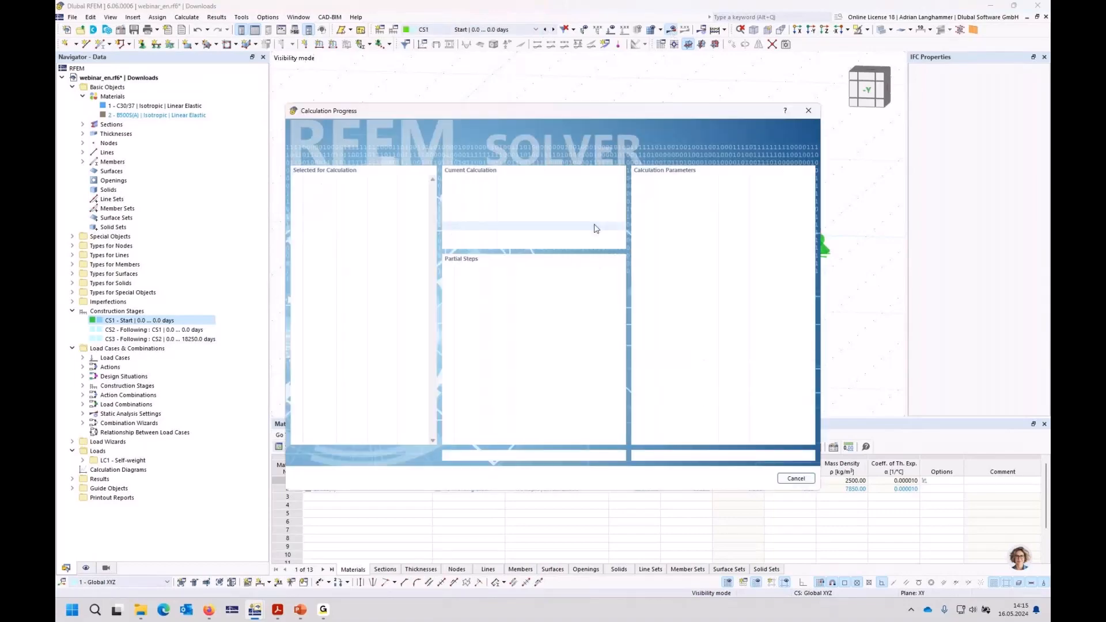
click(581, 392)
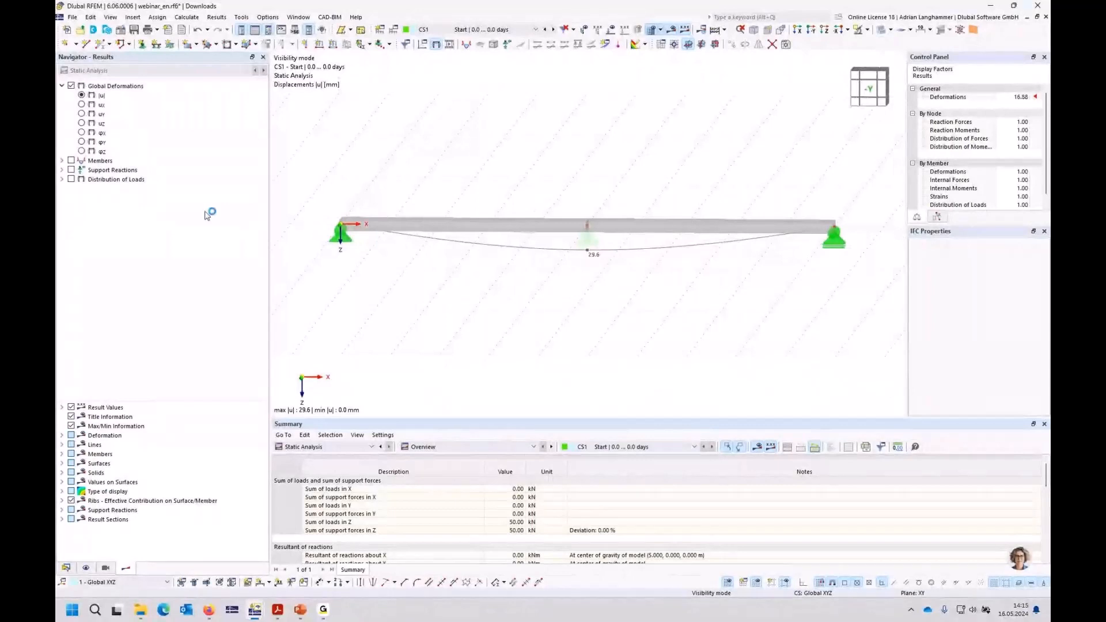
click(62, 161)
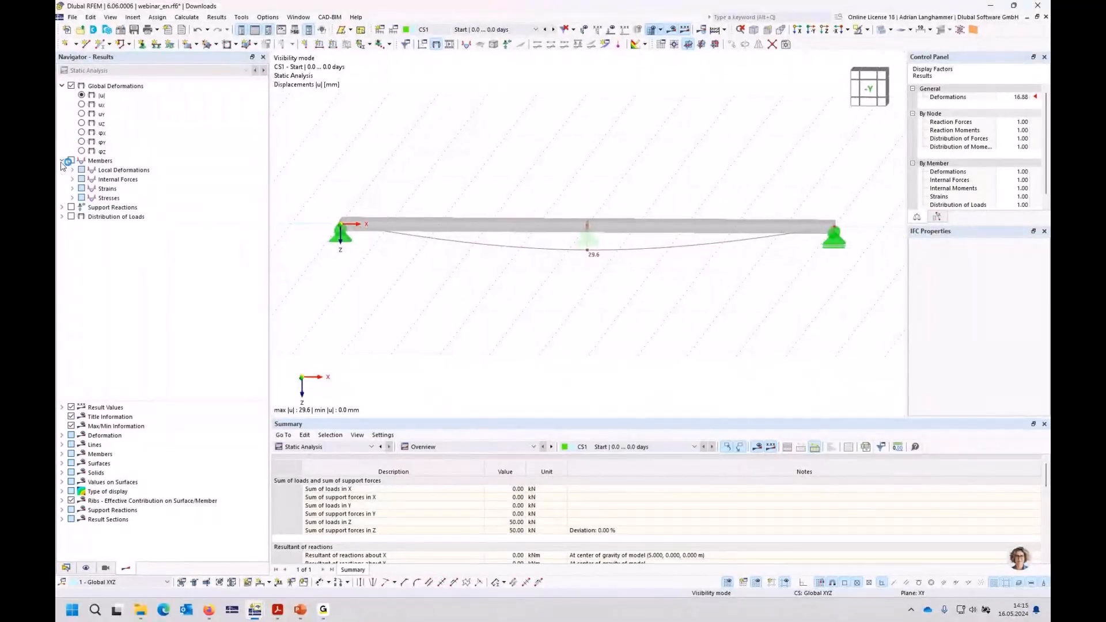
click(72, 179)
click(92, 225)
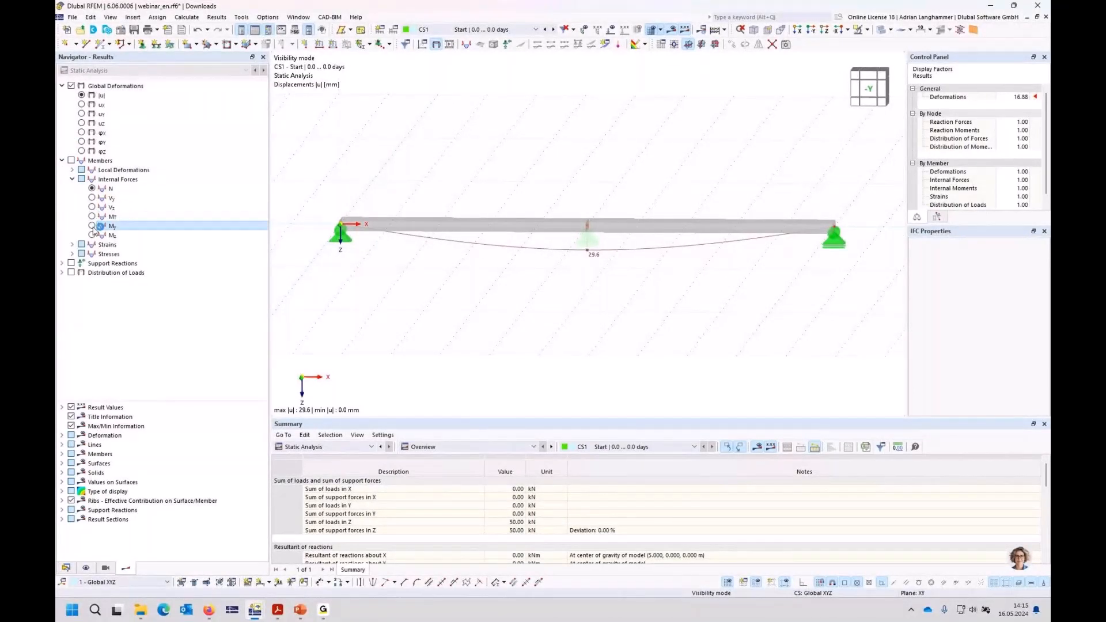
- Calculate construction stage CS2 and inspect its My moment diagram at the middle support
click(553, 30)
click(672, 31)
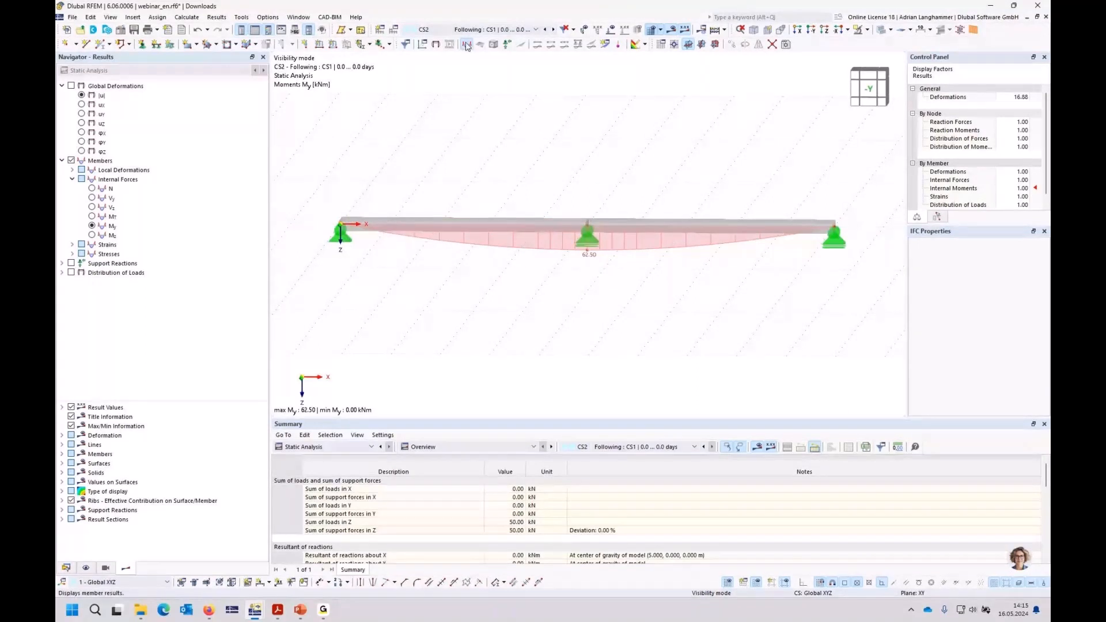
click(589, 249)
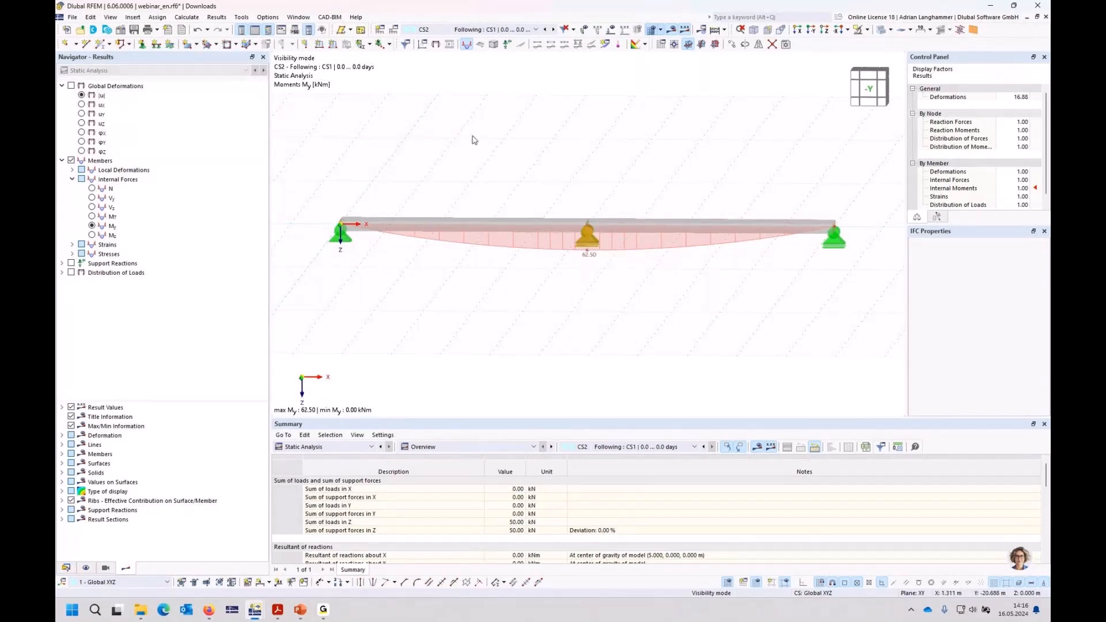
- Calculate construction stage CS3 and show its My moment diagram
click(553, 30)
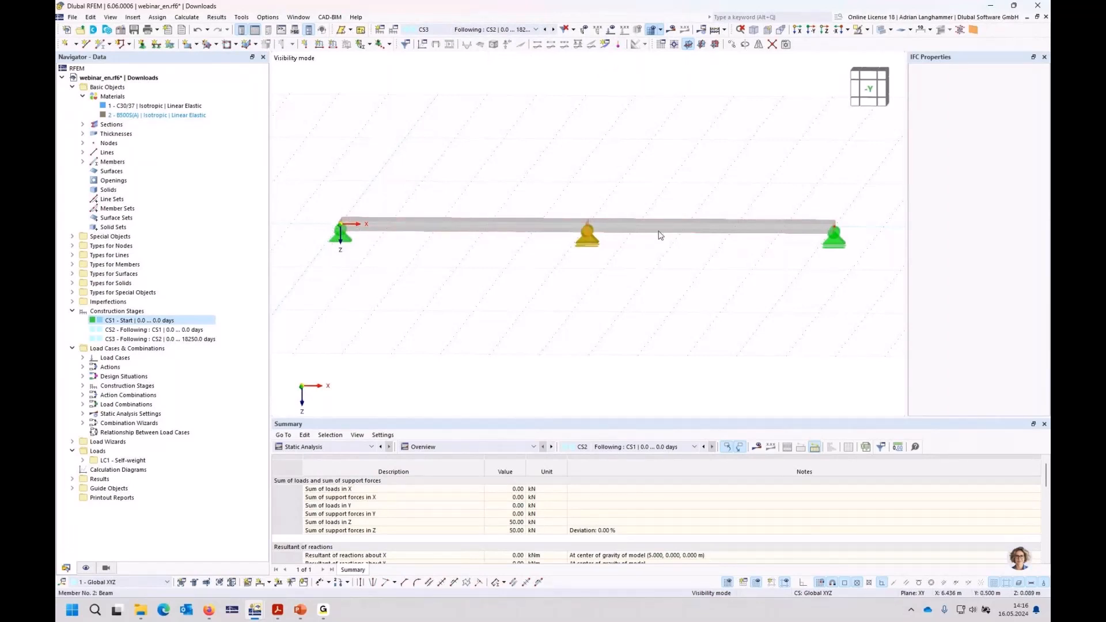
click(671, 30)
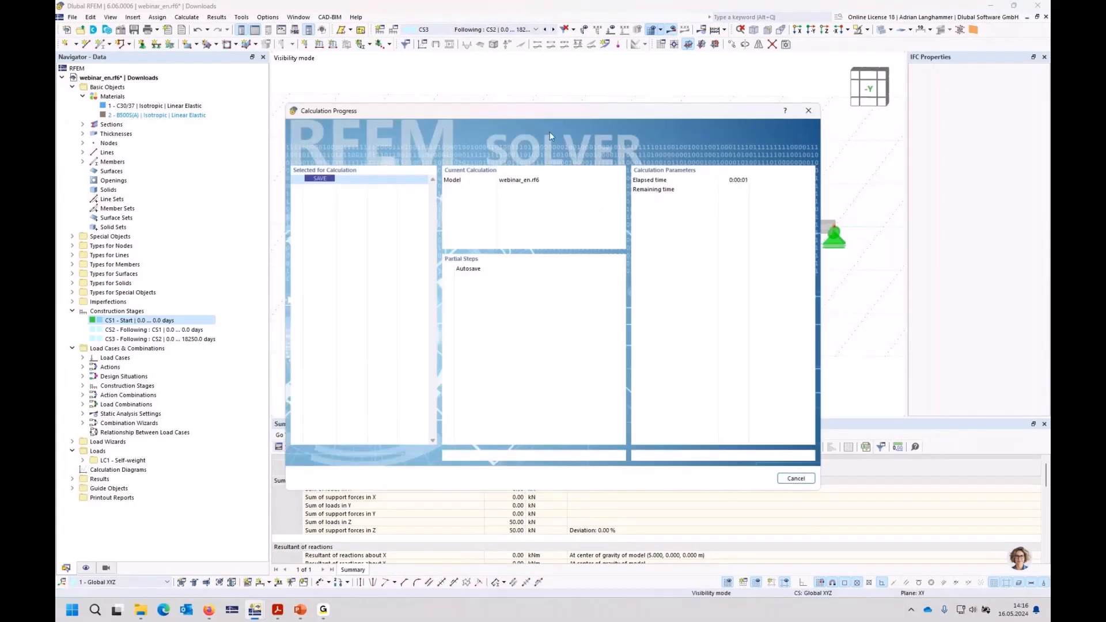
drag(559, 116, 565, 292)
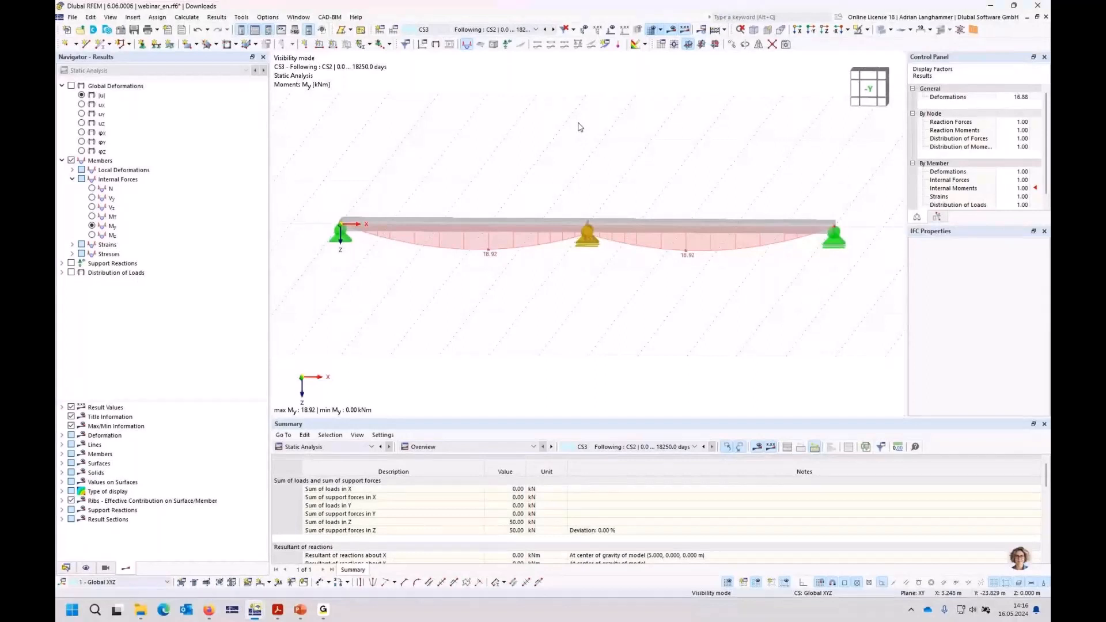
- Display the global deformations and compare the beam's displacement at the middle support between construction stages CS2 and CS3
click(543, 32)
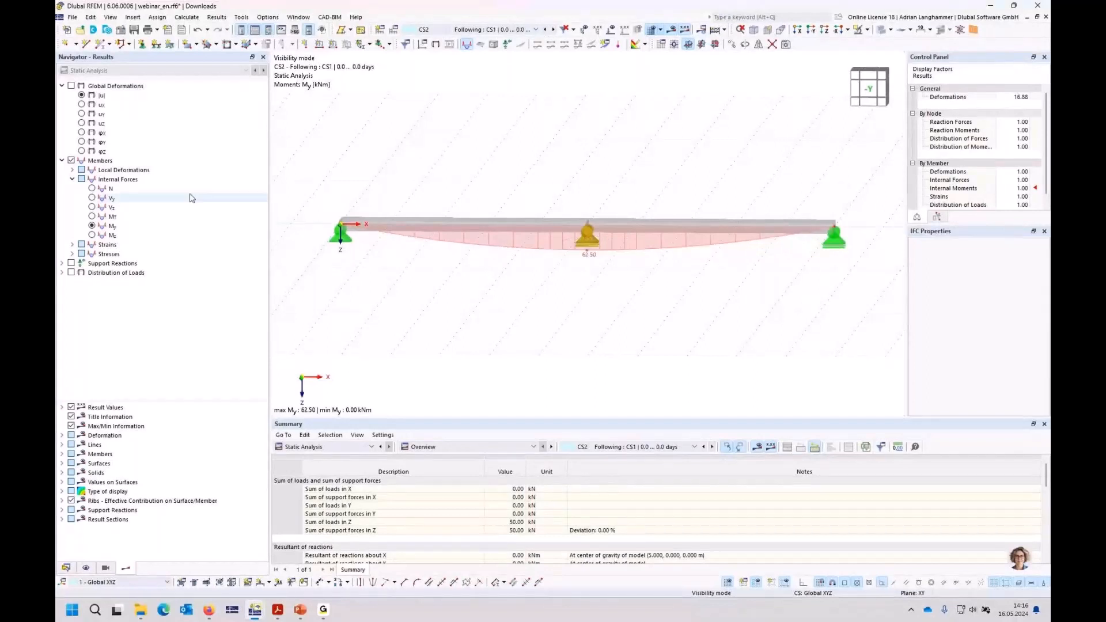
click(72, 86)
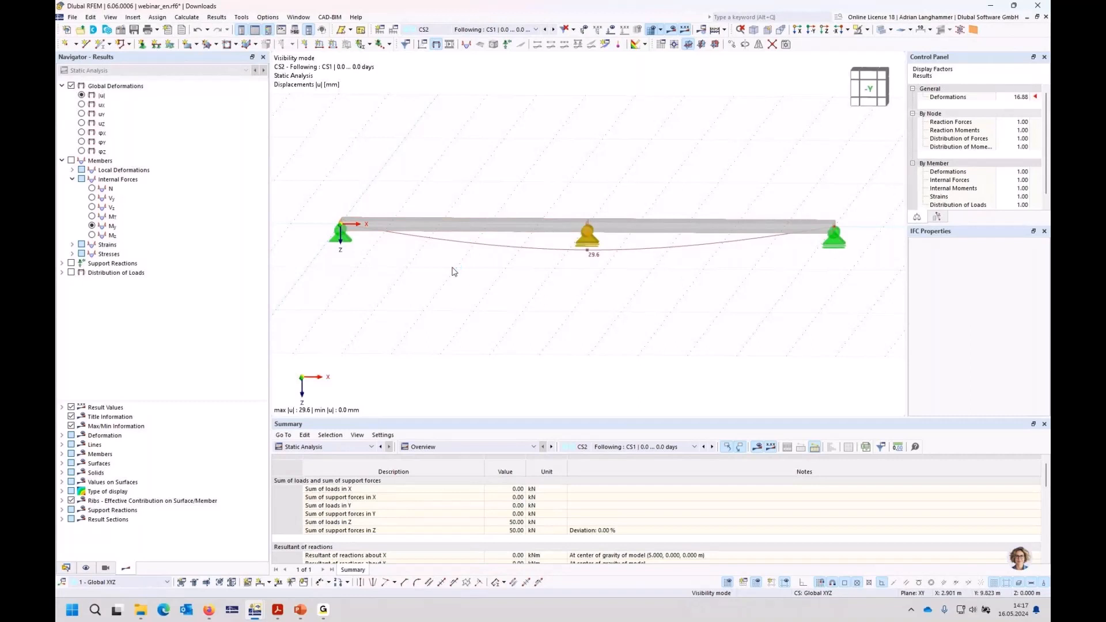
click(591, 235)
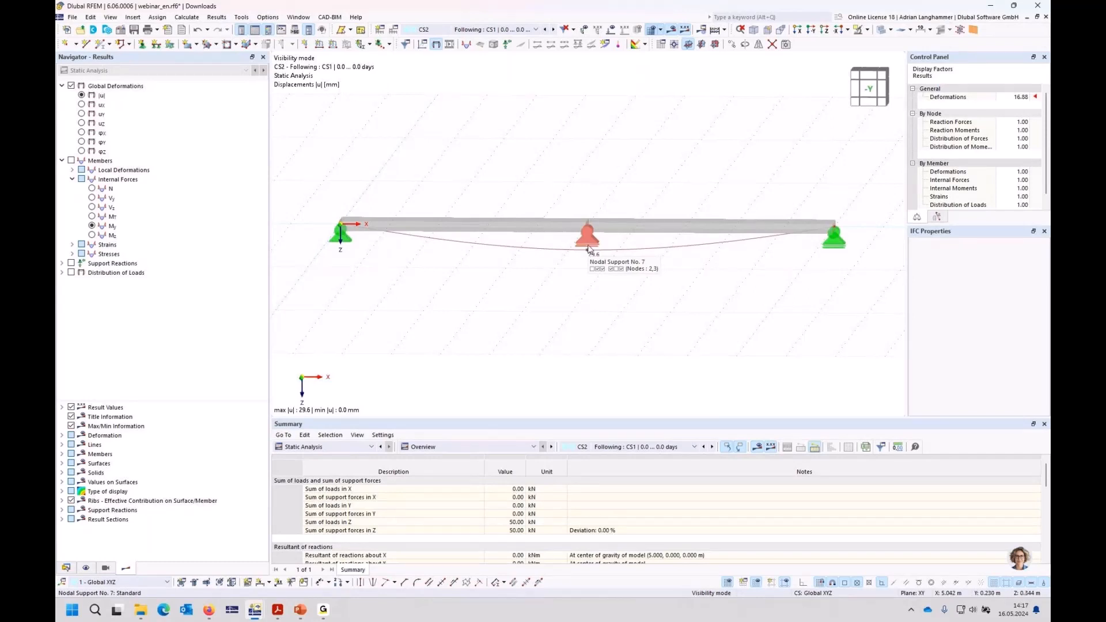
click(587, 252)
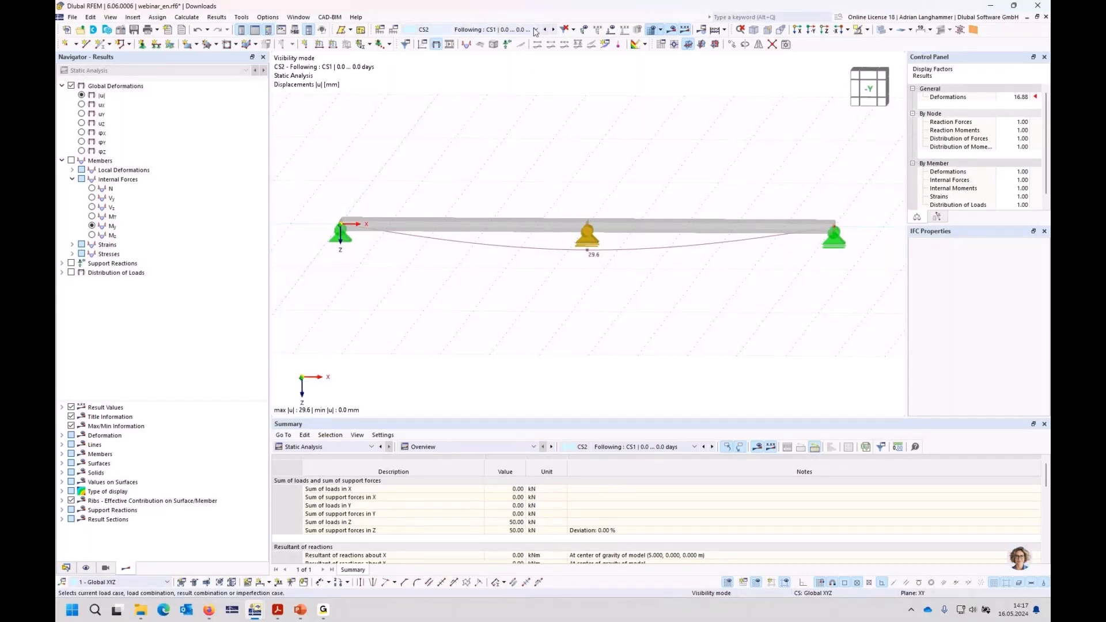
click(553, 30)
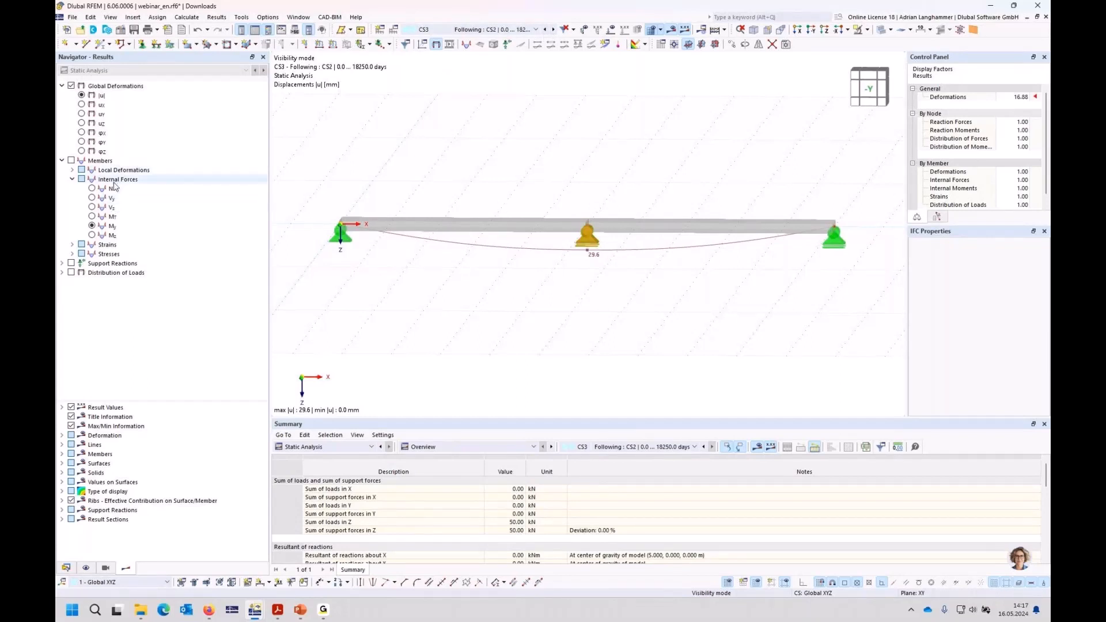
click(545, 29)
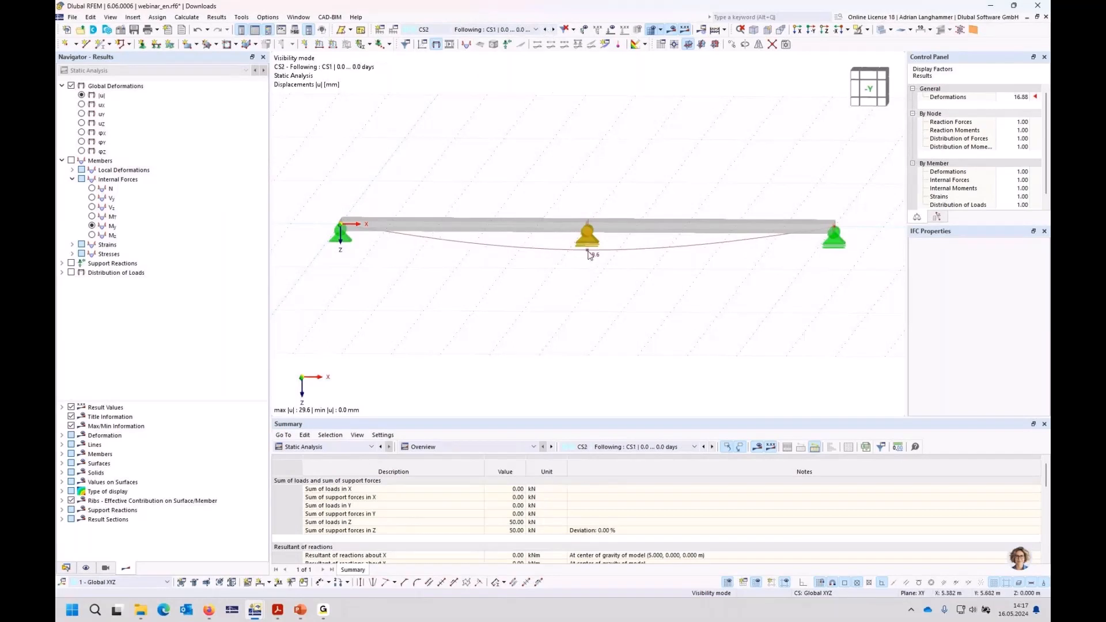
click(553, 29)
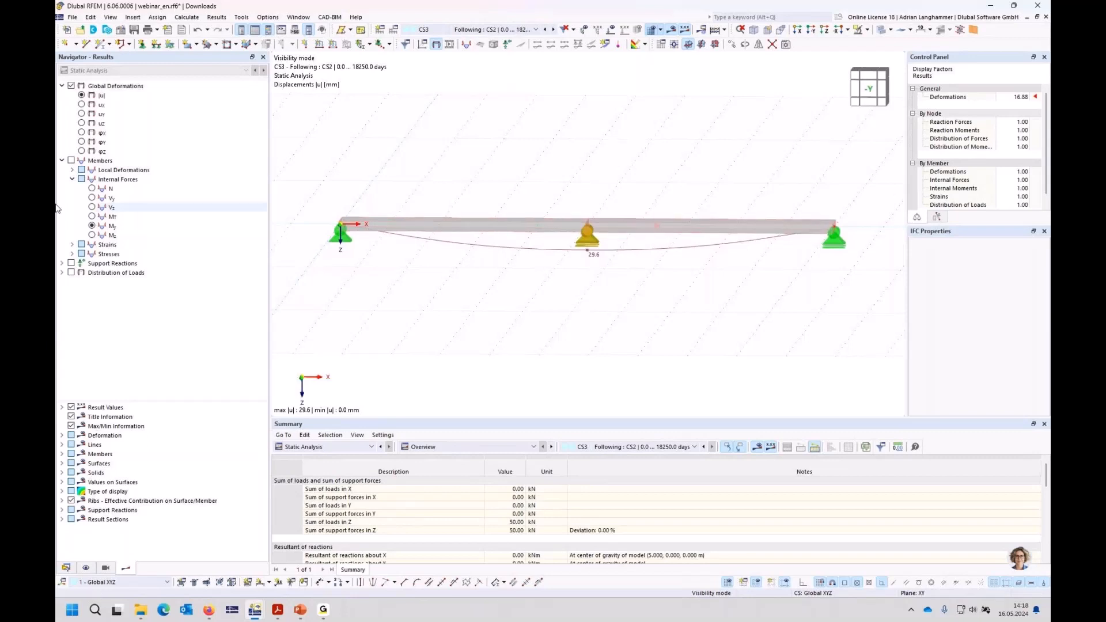
- Display the members' local deformation uz for construction stage CS3 with all result values labelled along the beam
click(72, 170)
click(92, 198)
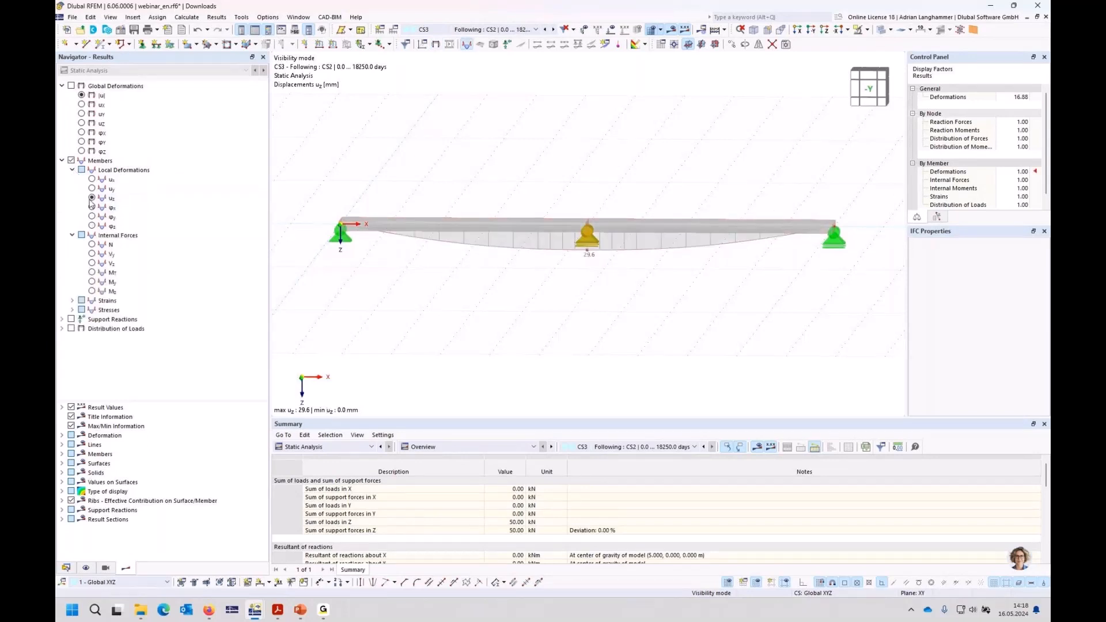
click(61, 454)
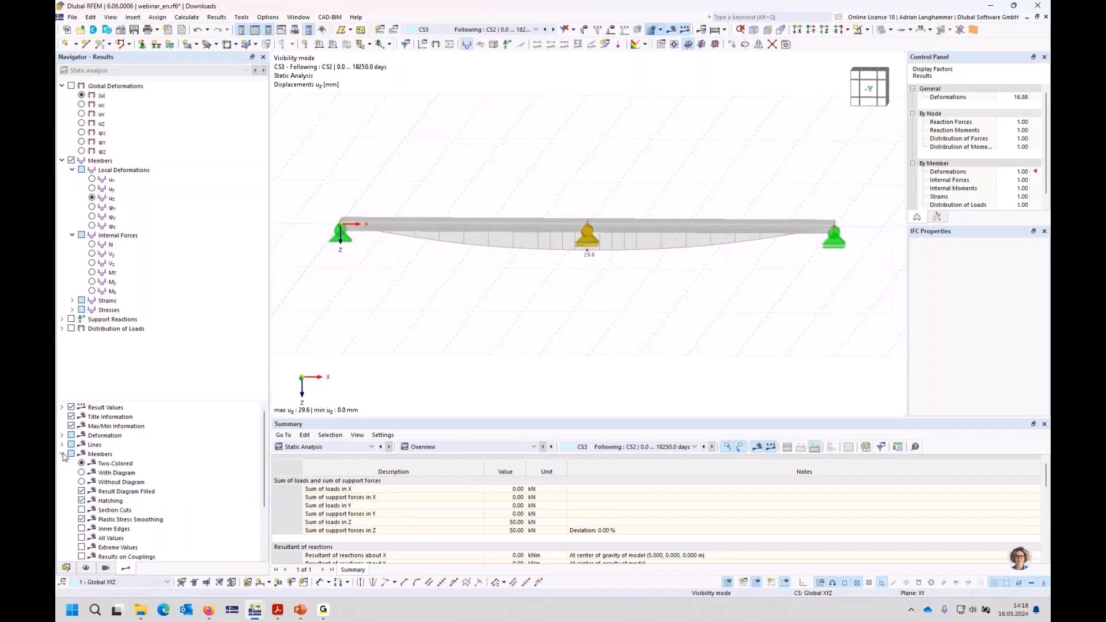
click(81, 538)
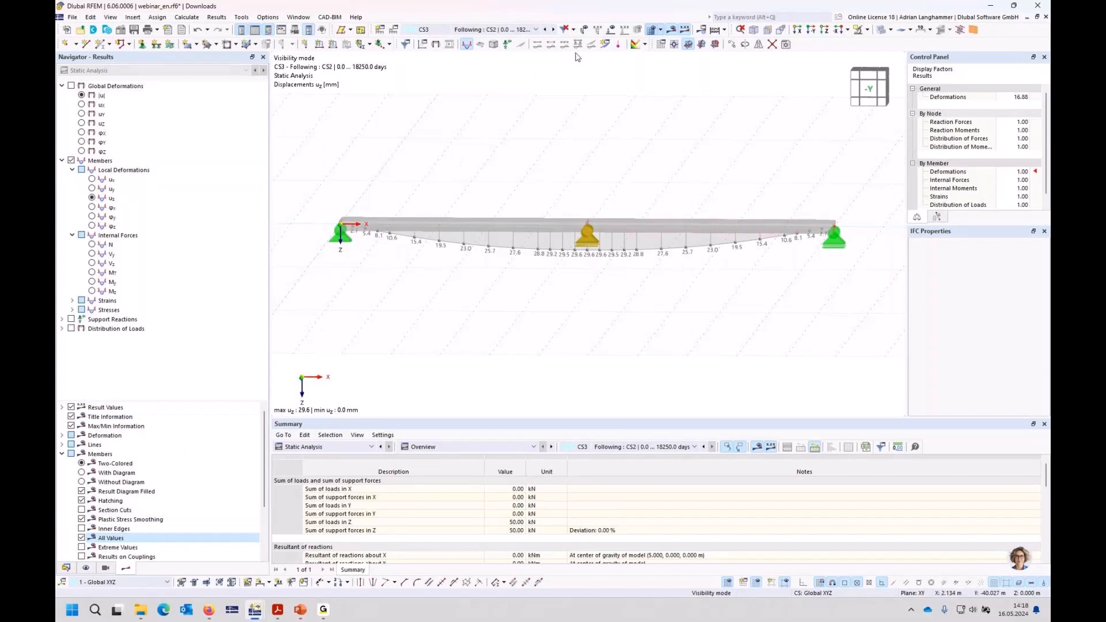
- Compare the local deformation uz between construction stages CS2 and CS3, and display the My moment diagram for CS3
click(545, 30)
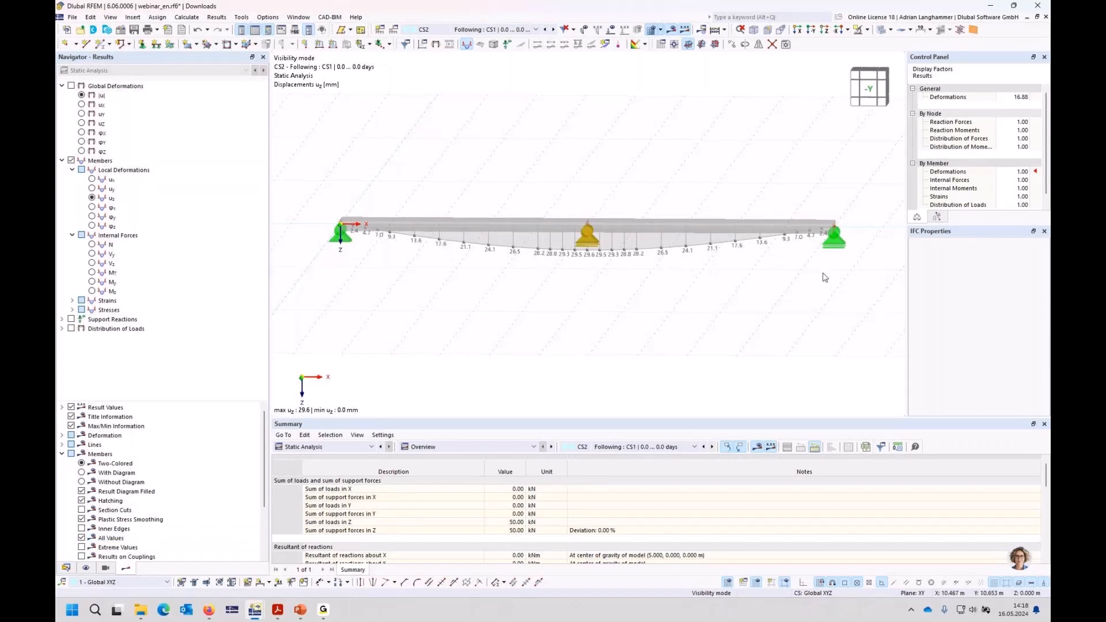
click(553, 30)
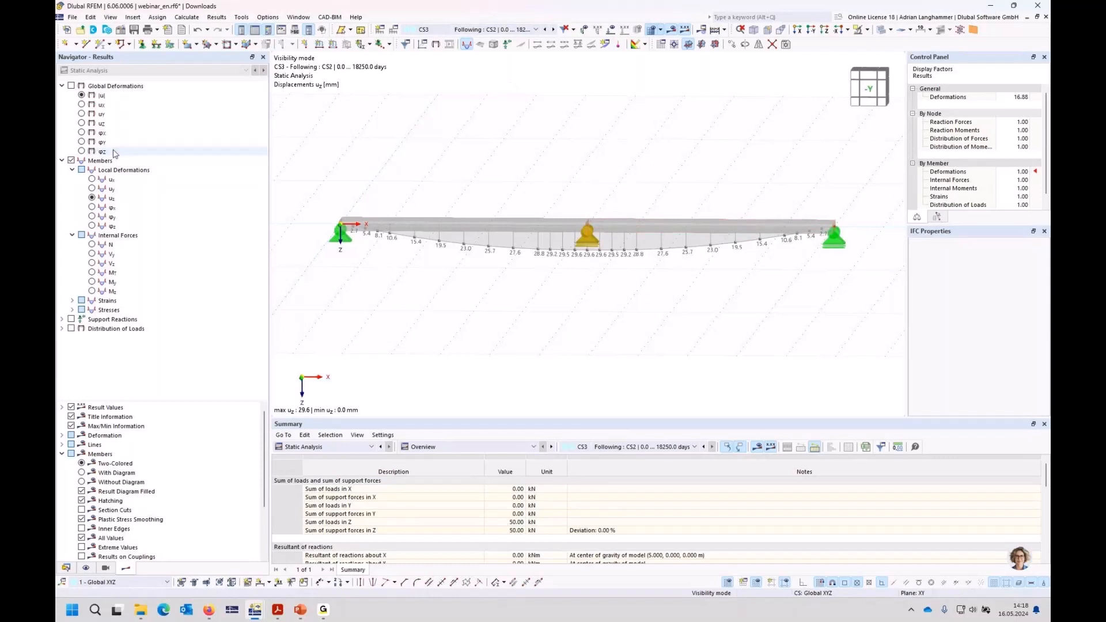
click(92, 282)
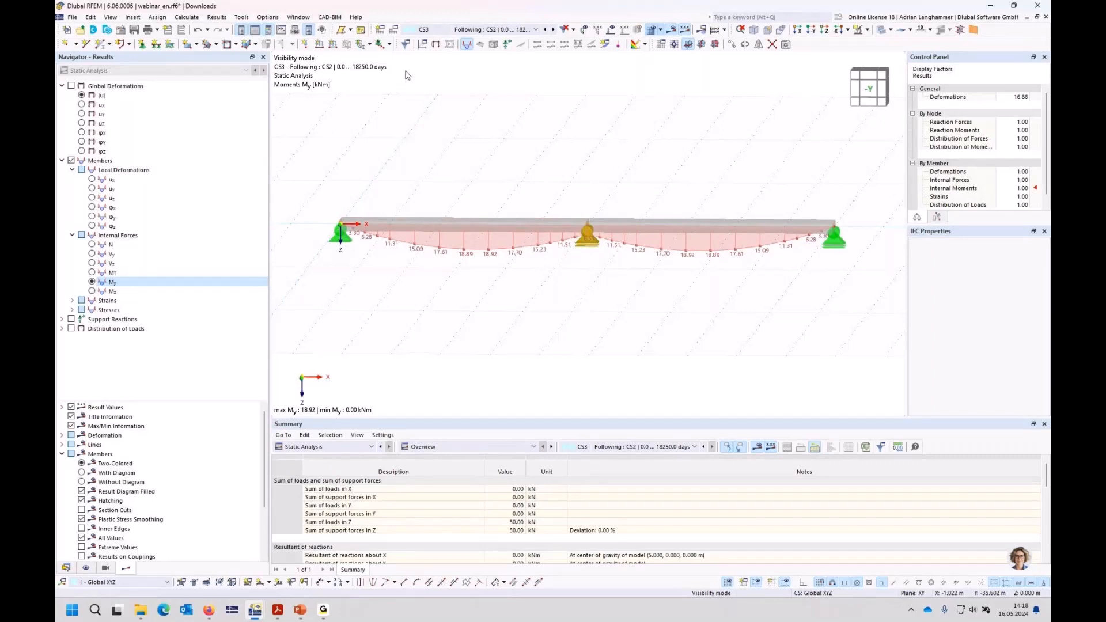
- Enable saving the results of all load increments in the geometrically linear static analysis settings SA1 used by construction stage CS3
click(394, 31)
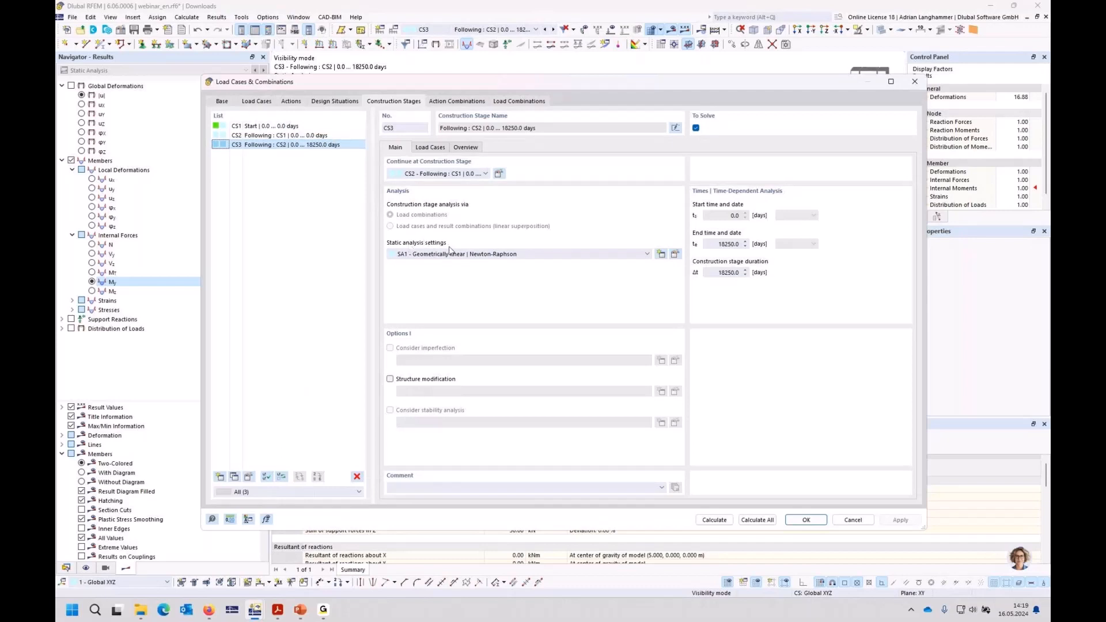
click(675, 255)
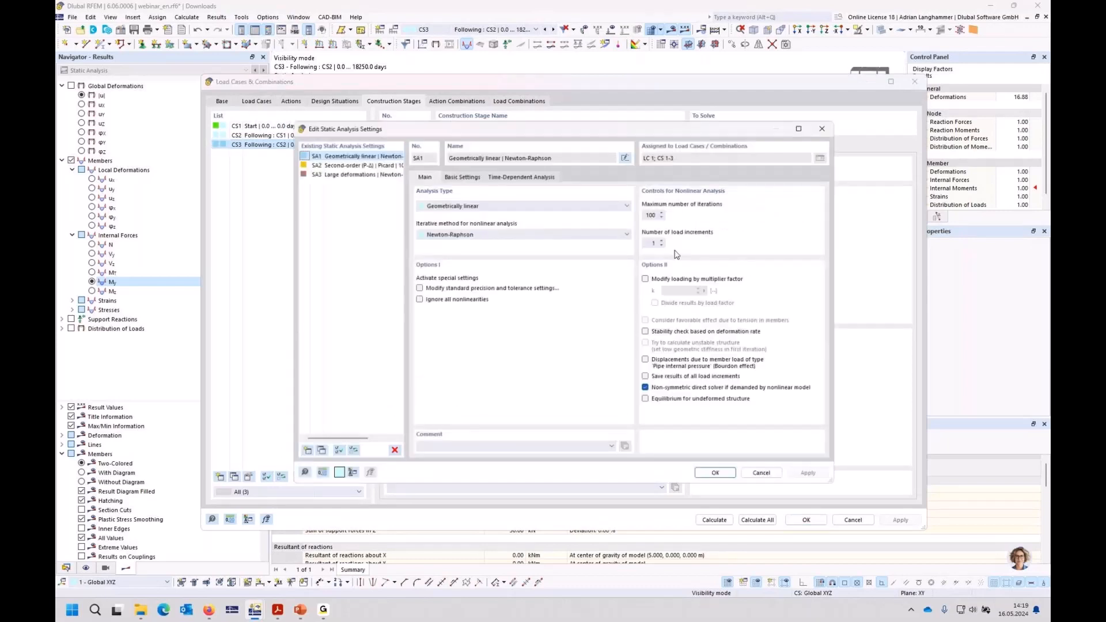
click(498, 175)
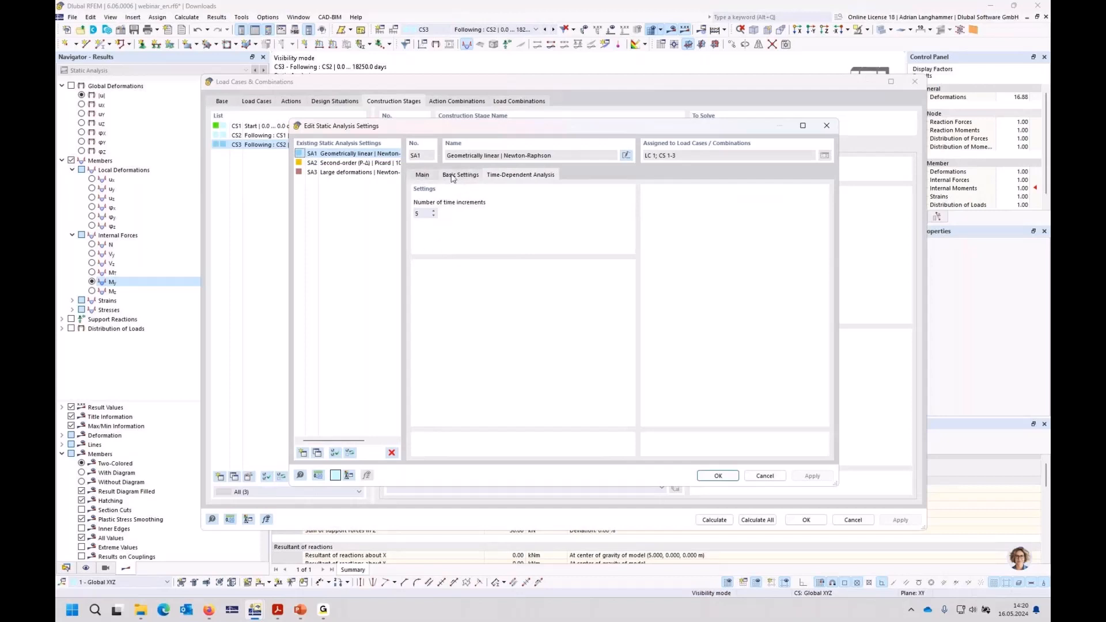
click(422, 176)
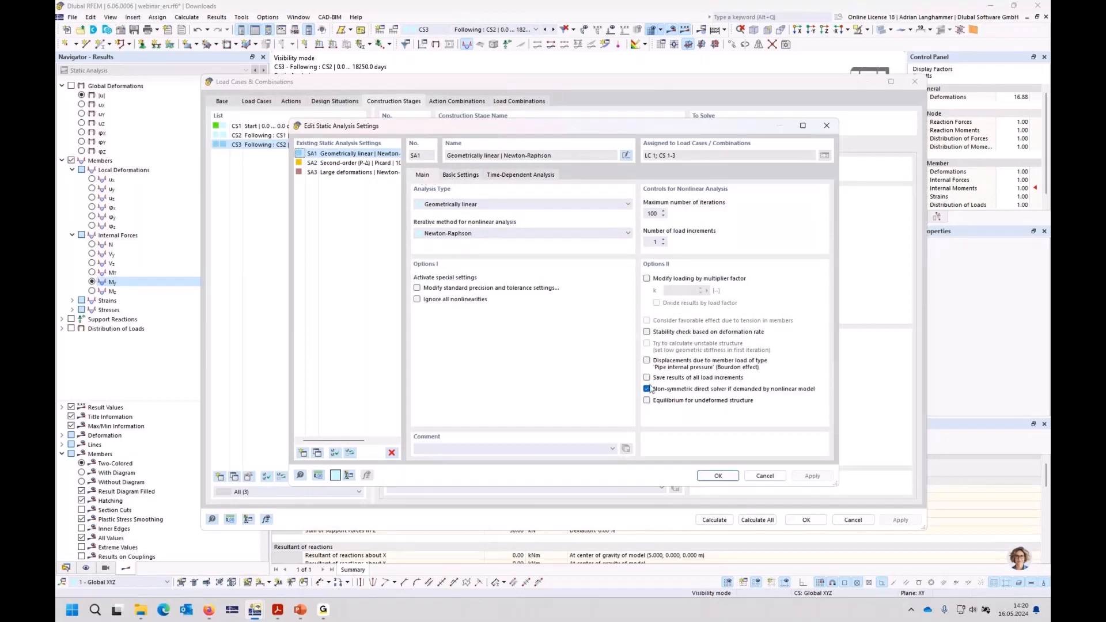
click(728, 379)
click(714, 476)
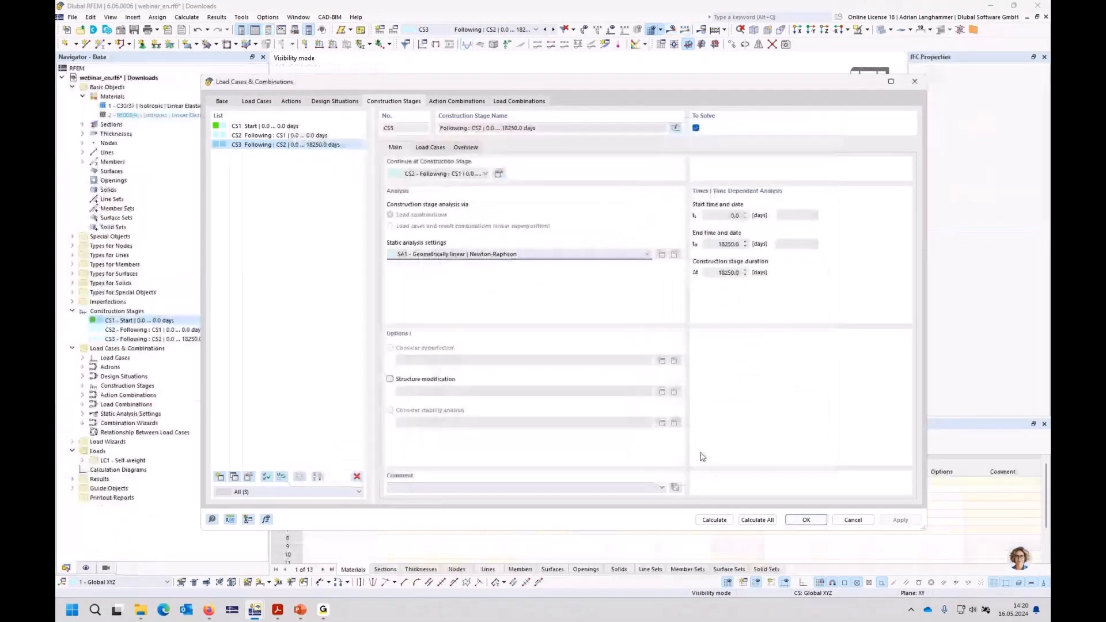
click(806, 520)
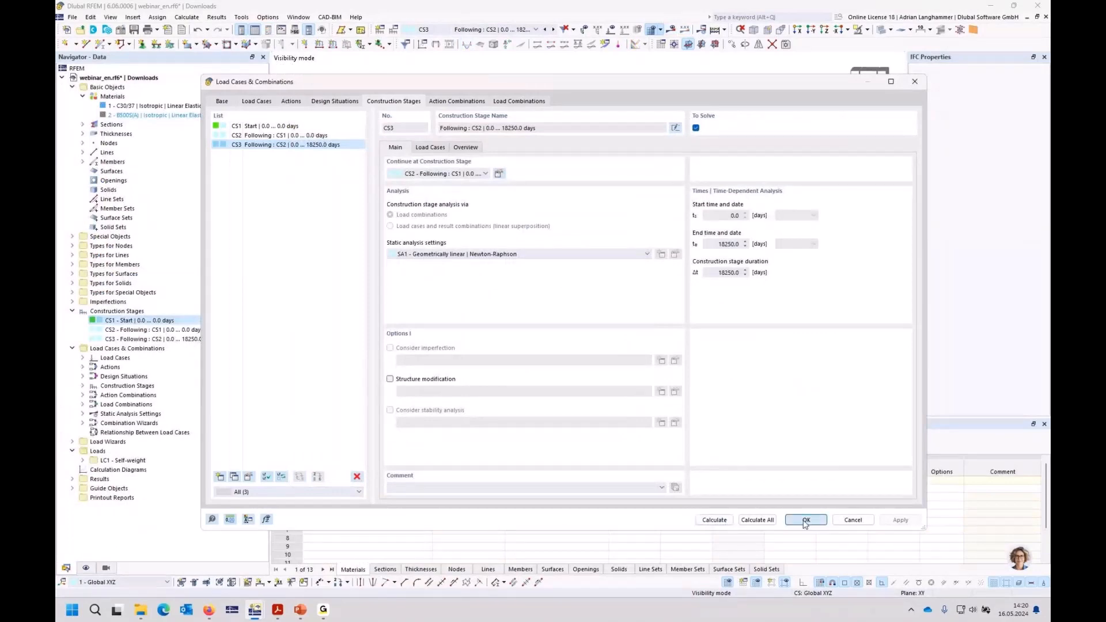
- Recalculate construction stage CS3 and display its My moments by time increment, ending on increment 2 at 3650 days
click(672, 31)
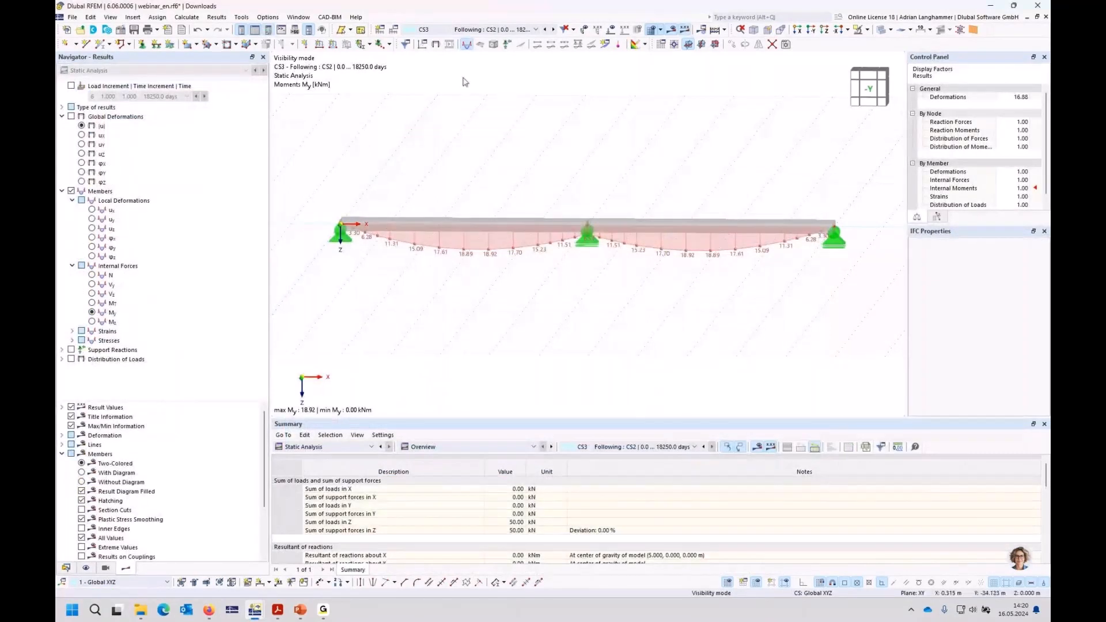
click(71, 86)
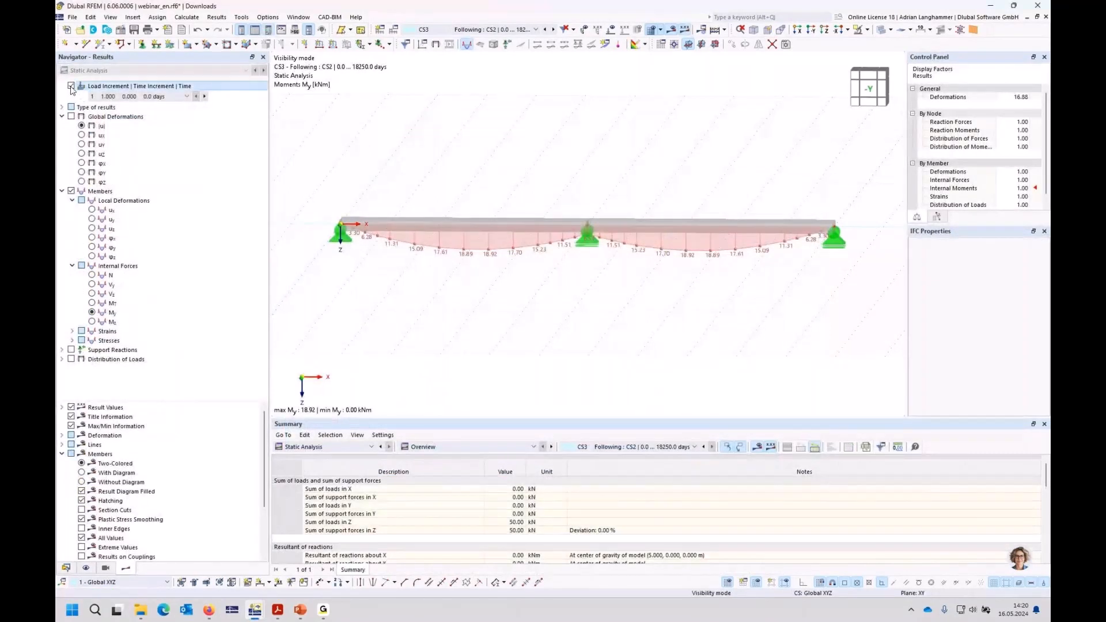
click(185, 96)
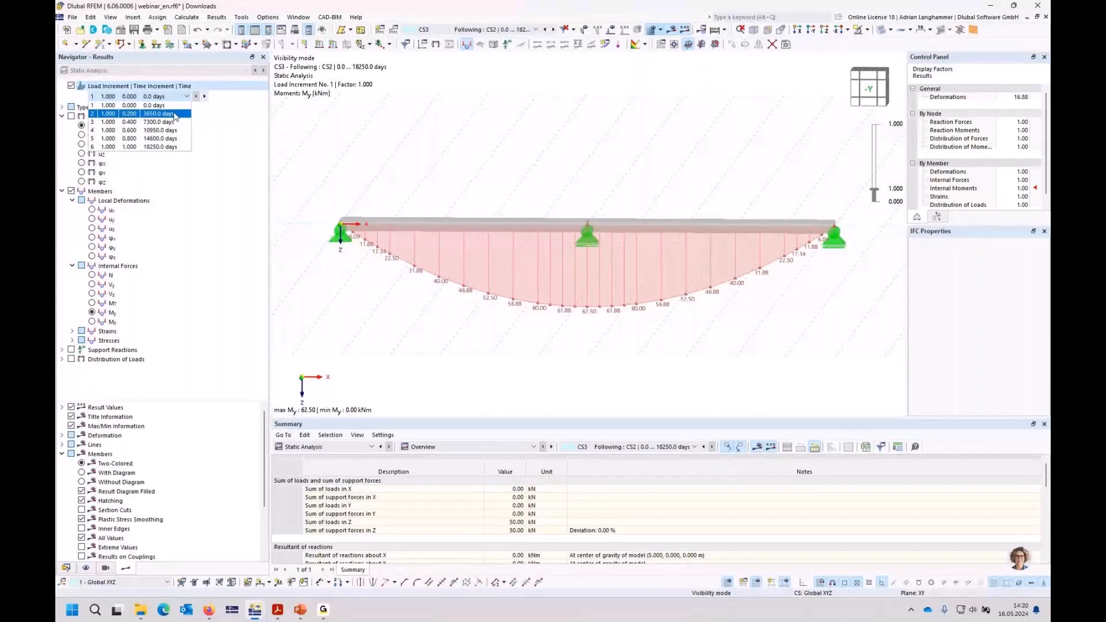
click(175, 115)
click(203, 96)
click(197, 96)
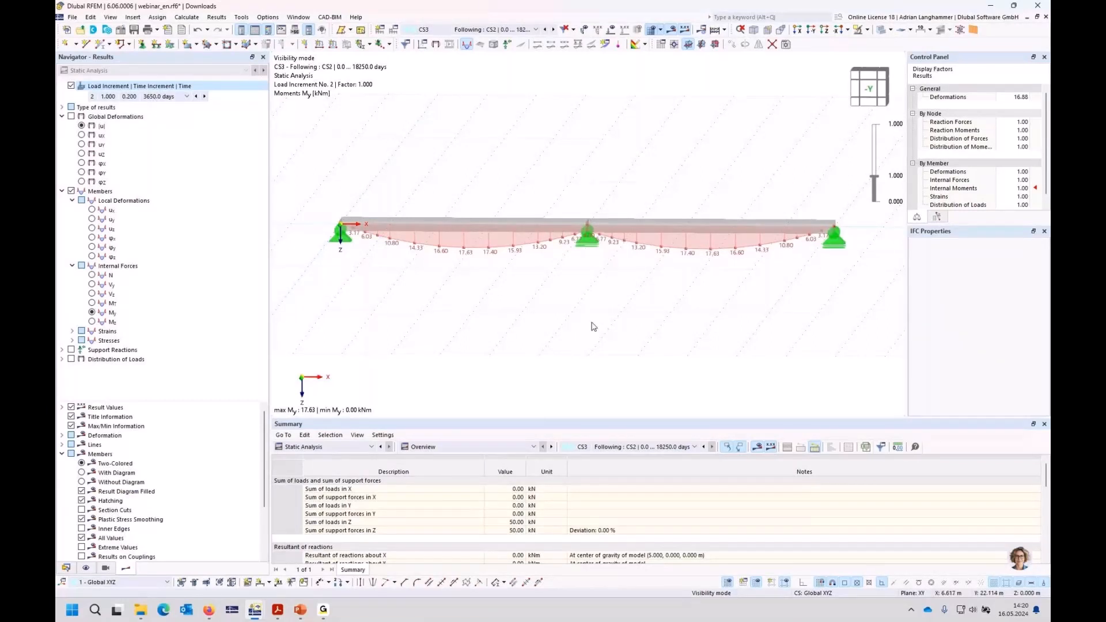
ctrl+middle_drag(592, 324, 578, 274)
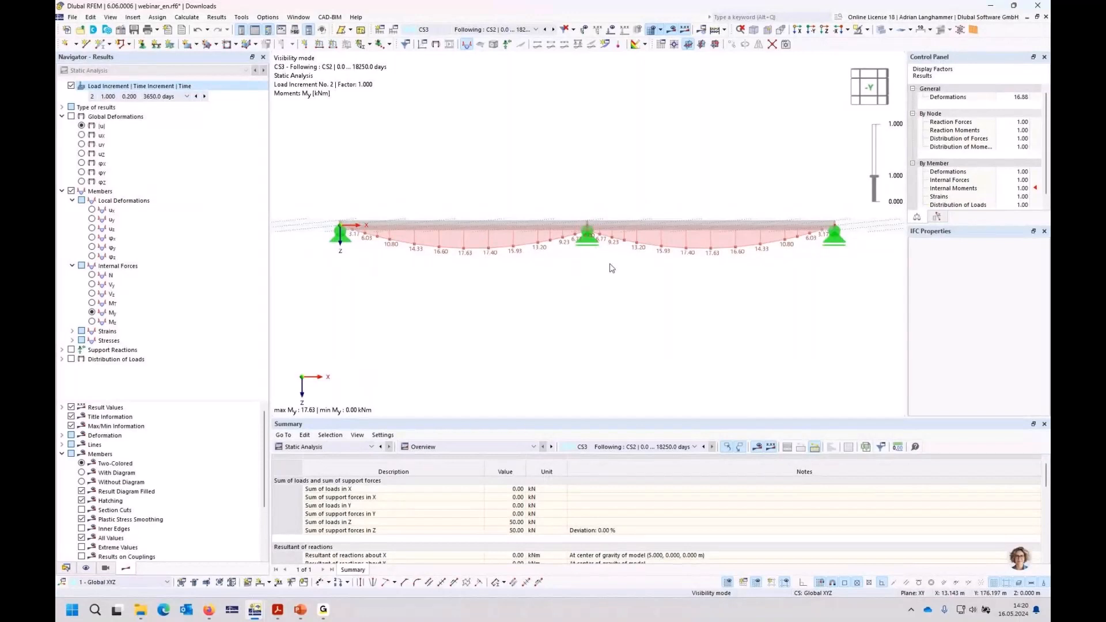
middle_drag(612, 268, 606, 282)
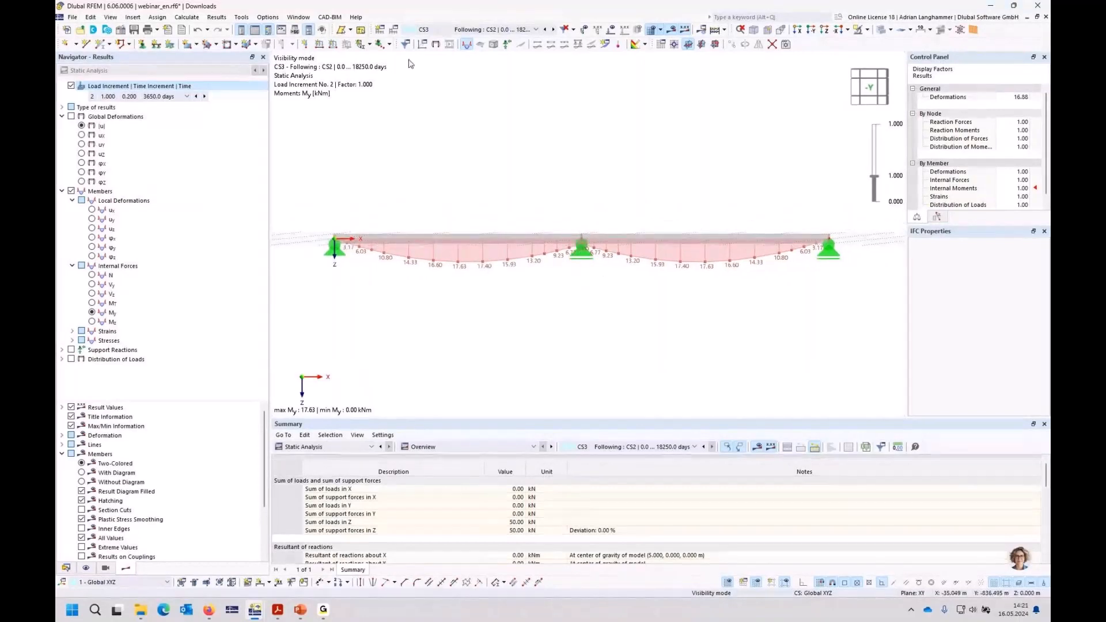
- Set the end time of construction stage CS3 to 1 day
click(394, 29)
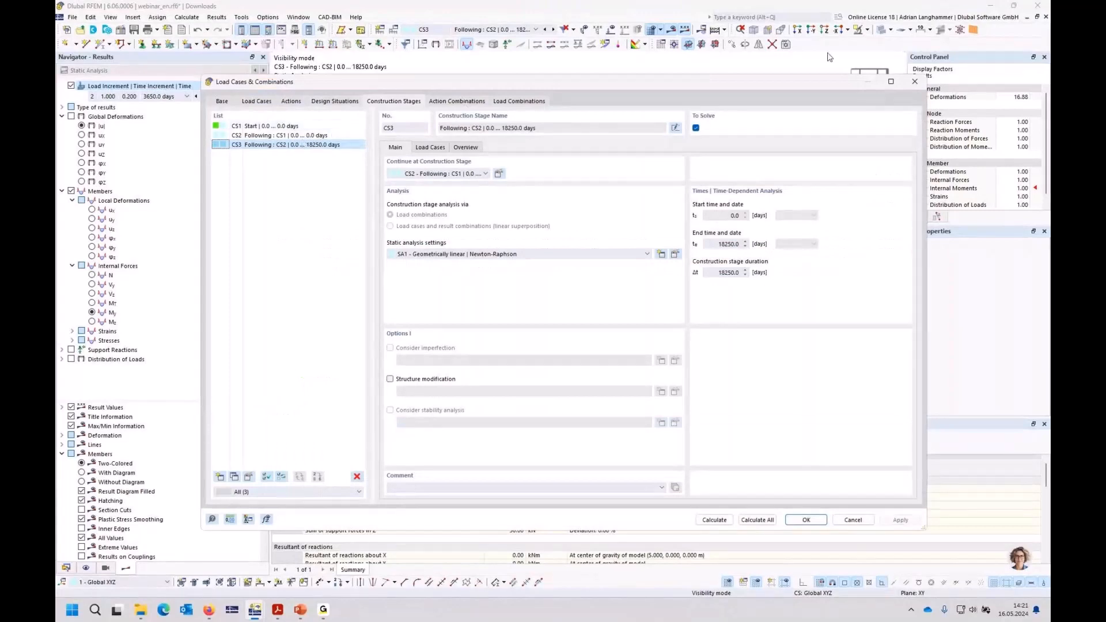
click(904, 81)
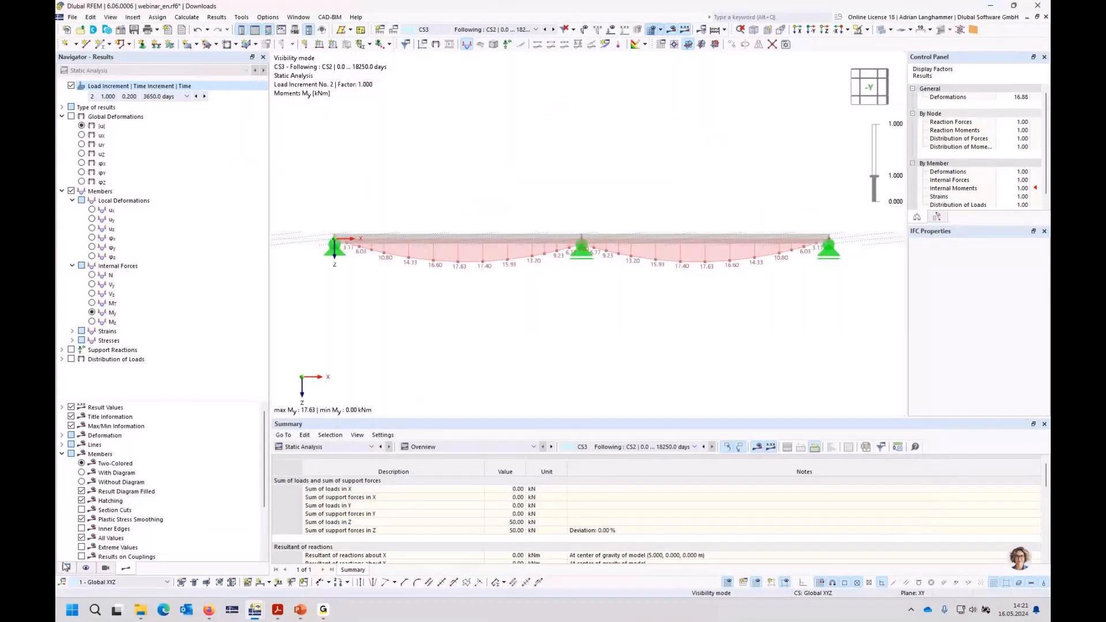
click(65, 567)
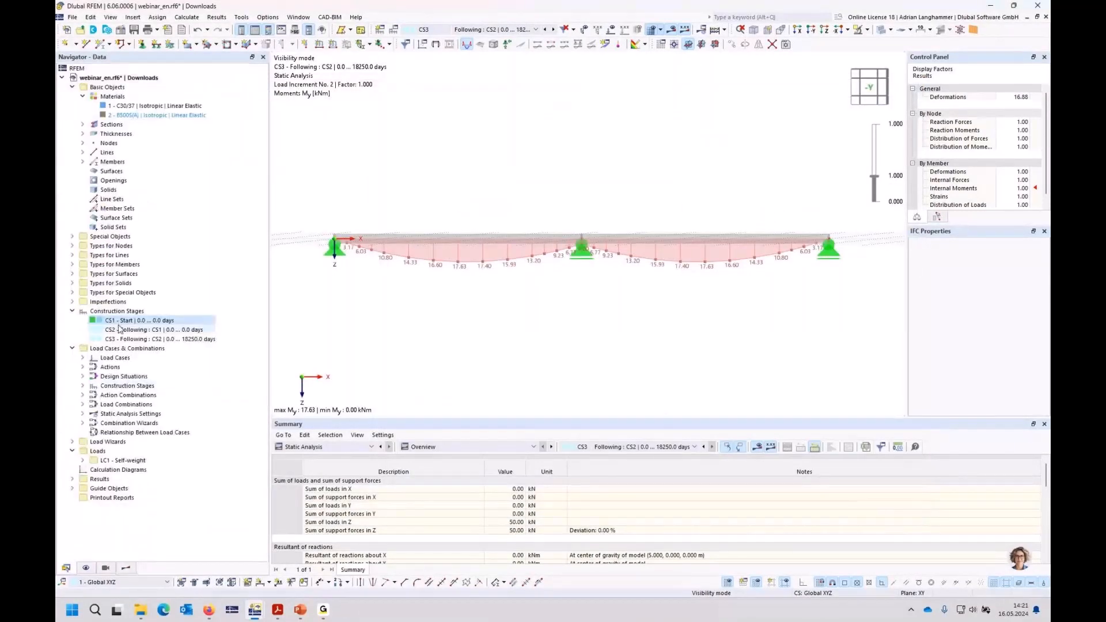
double_click(131, 339)
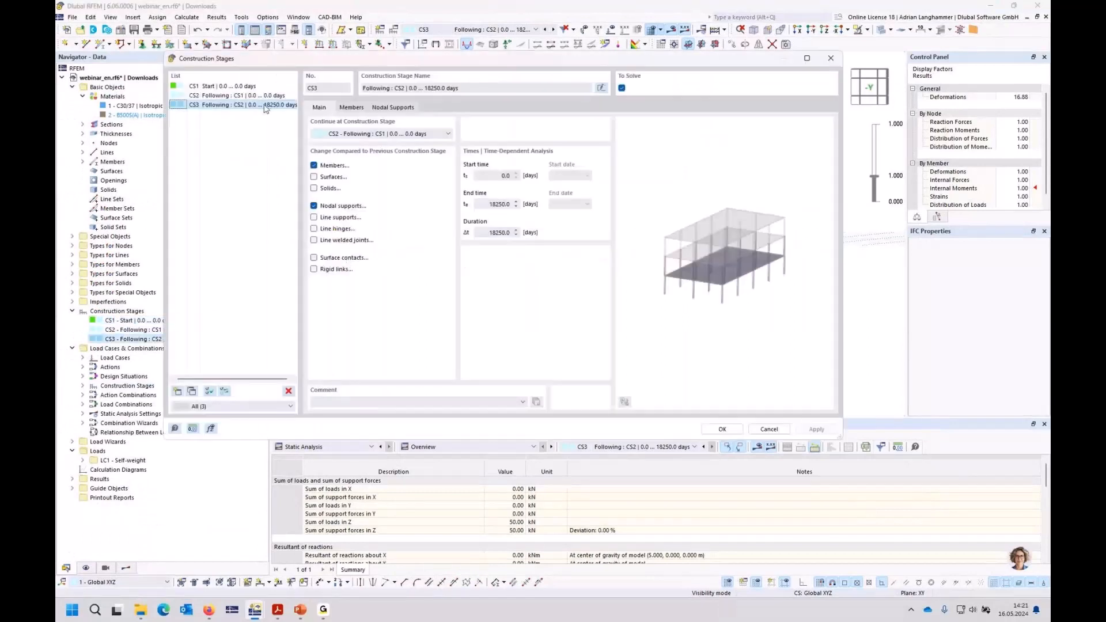
click(483, 205)
text(1)
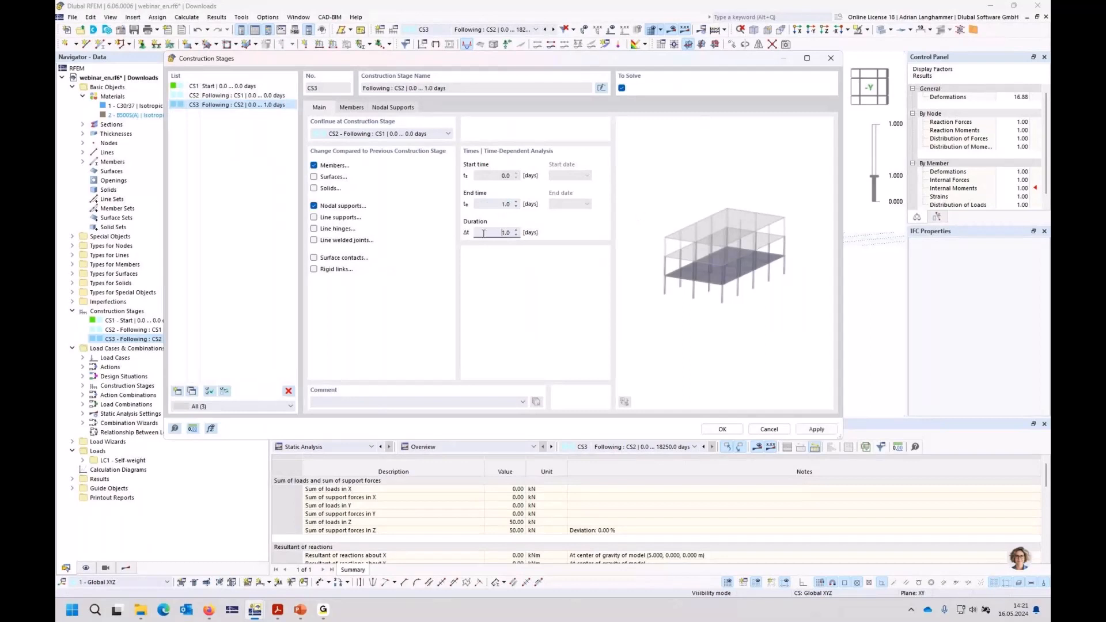
- Add a construction stage CS4 following CS3 with an end time of 18250 days
click(178, 391)
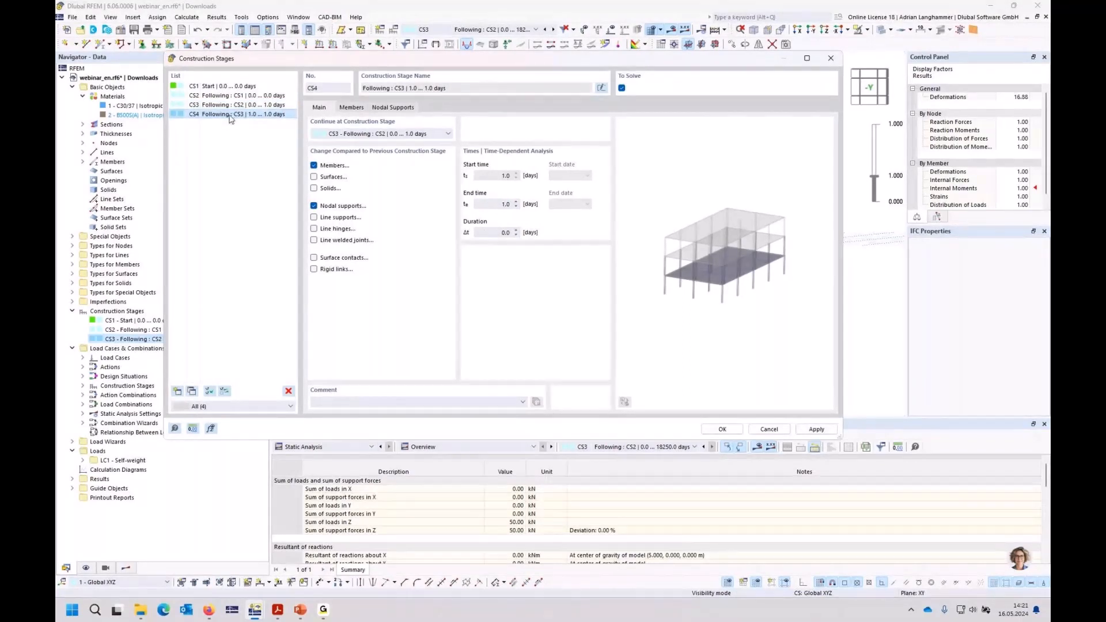
click(509, 204)
text(8250)
click(503, 232)
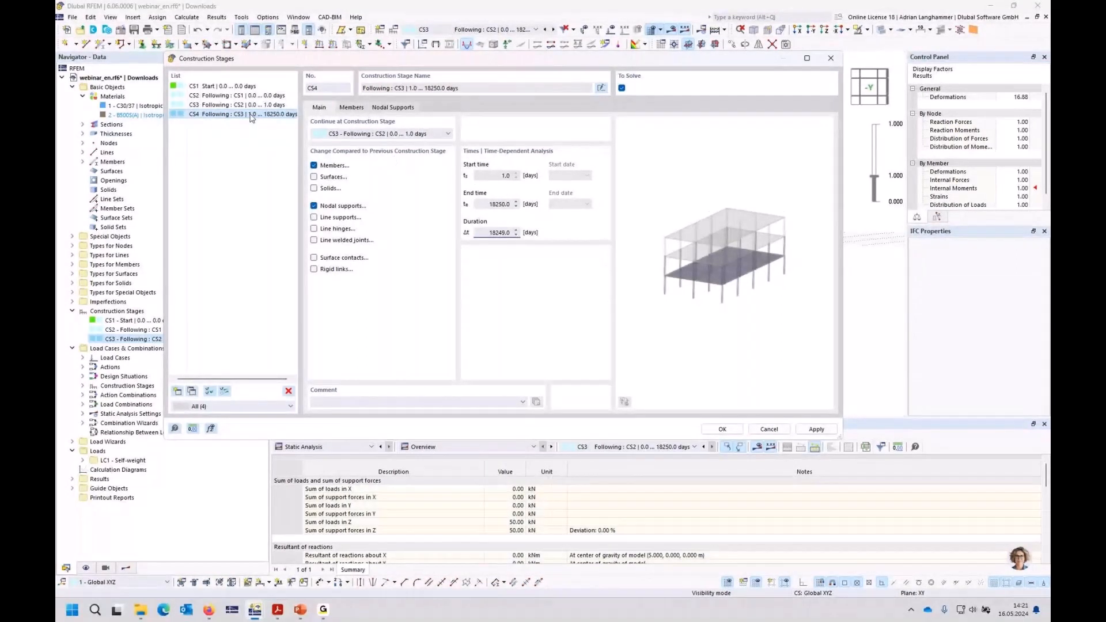
click(719, 429)
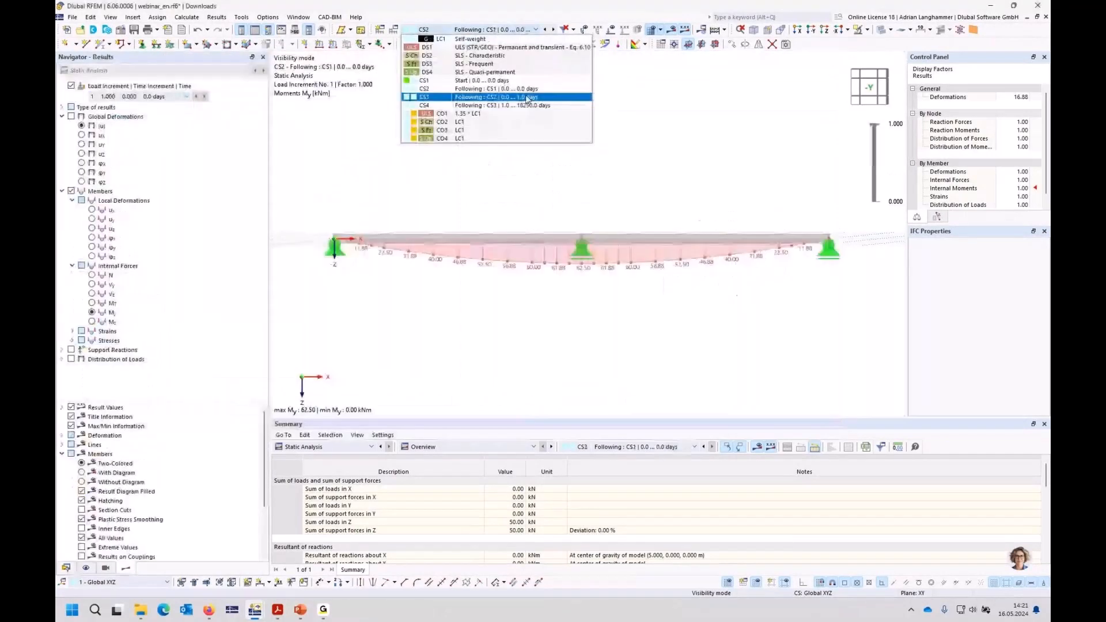
- Calculate construction stage CS3 and go through its My diagrams for each time increment up to 1.0 days
click(677, 34)
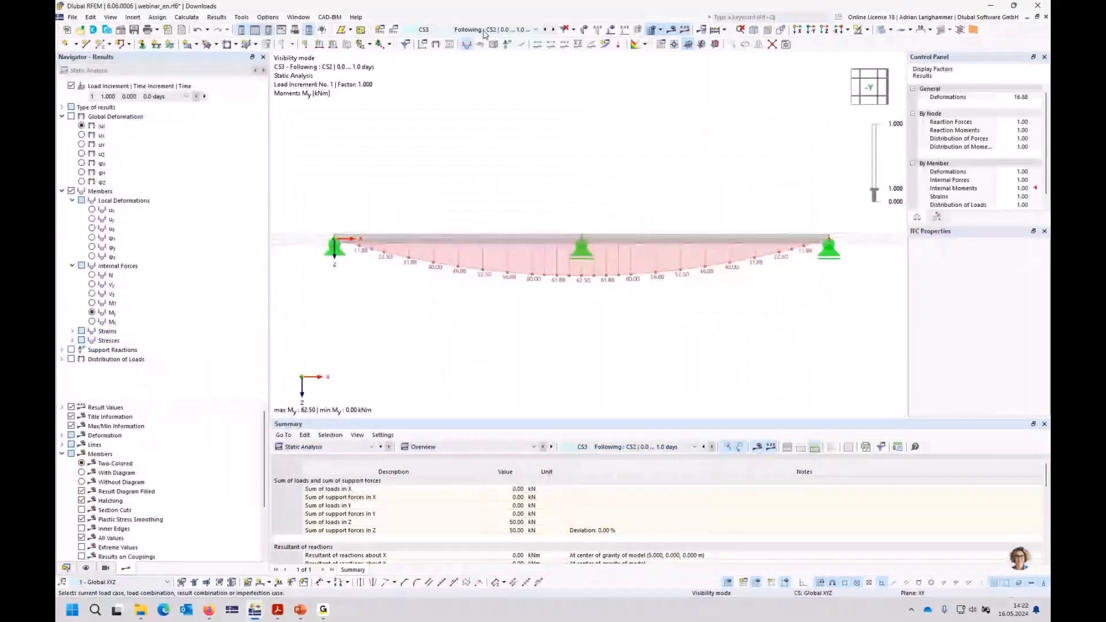
click(190, 97)
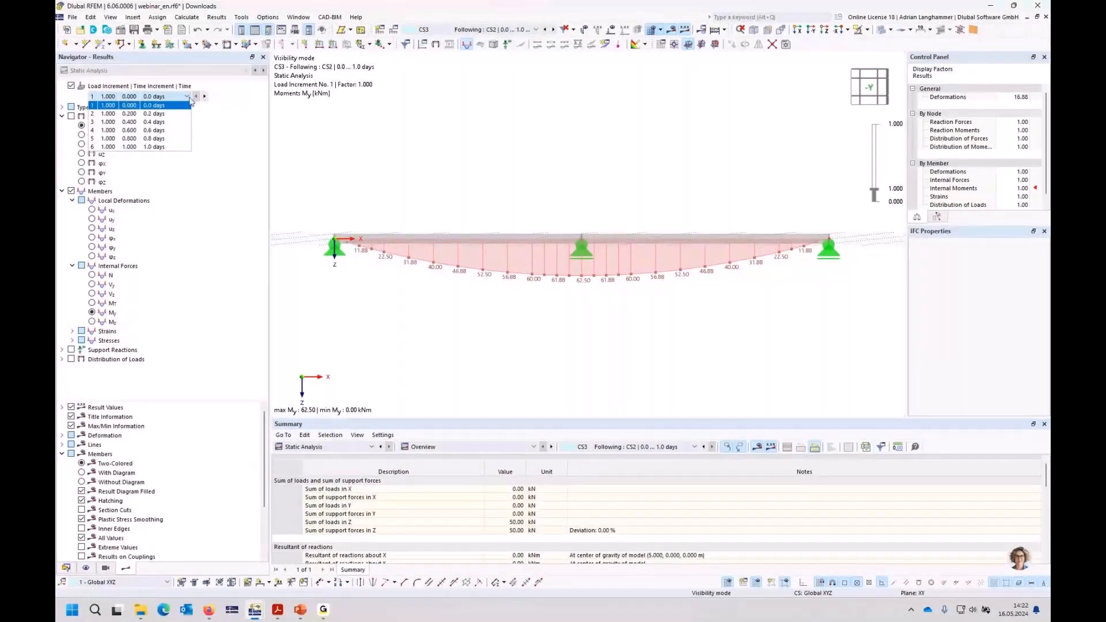
click(189, 98)
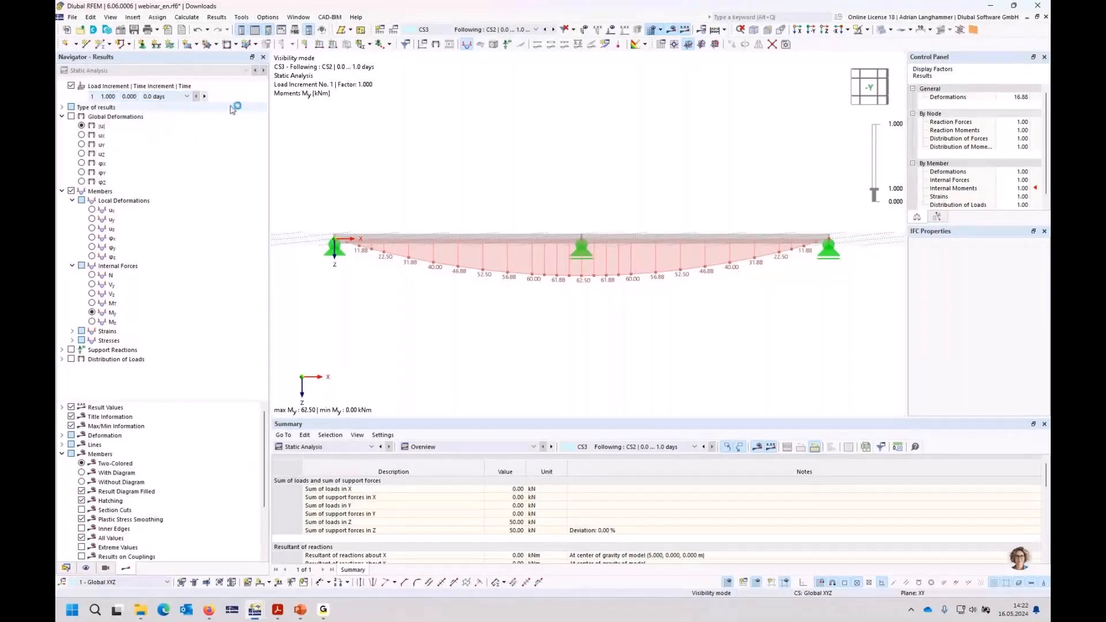
click(204, 96)
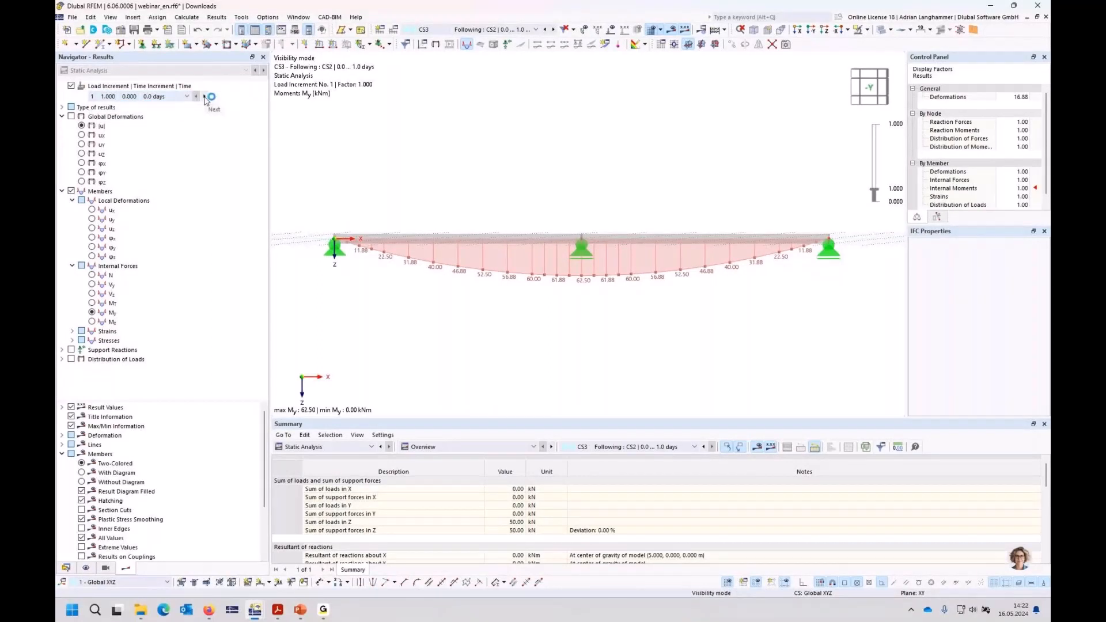
click(205, 97)
click(204, 97)
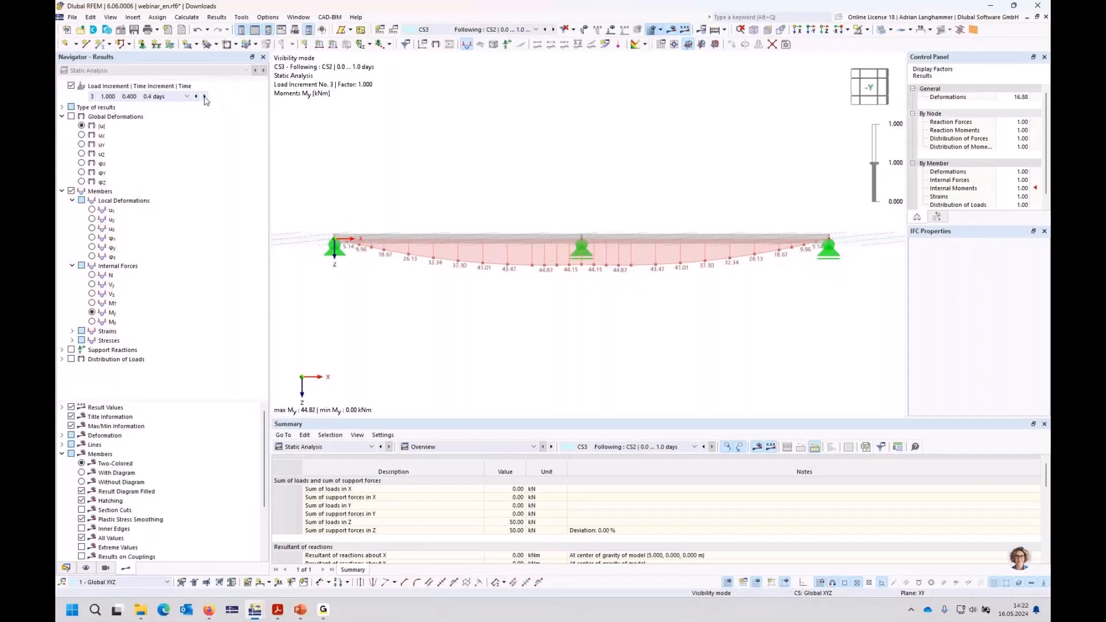
click(204, 96)
click(204, 96)
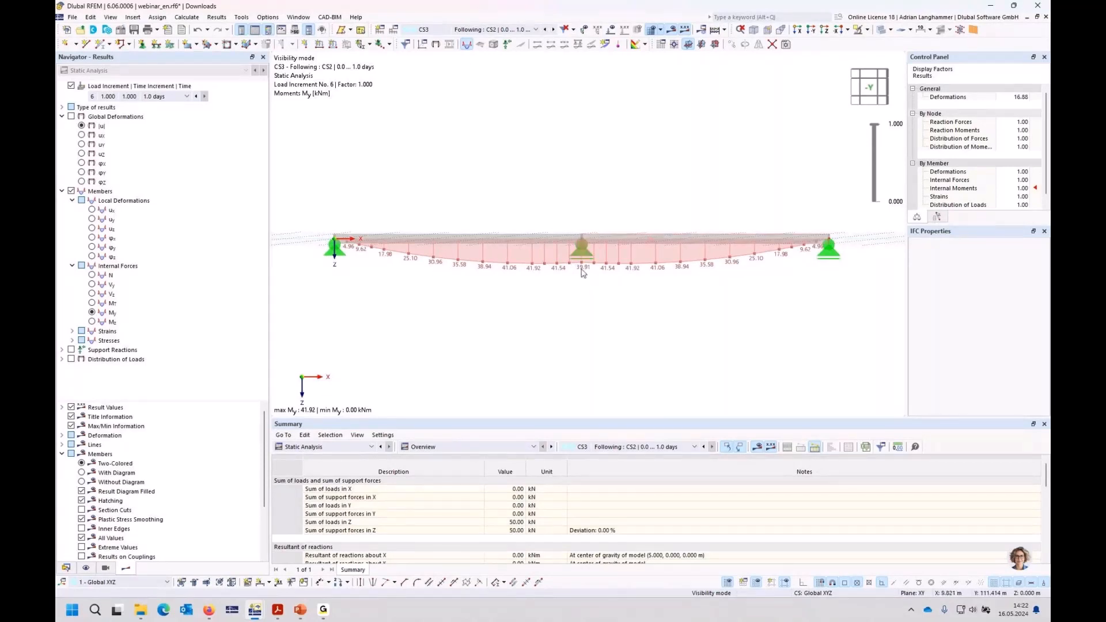
- Calculate construction stage CS4 and compare its My moment diagram with that of CS3
click(553, 31)
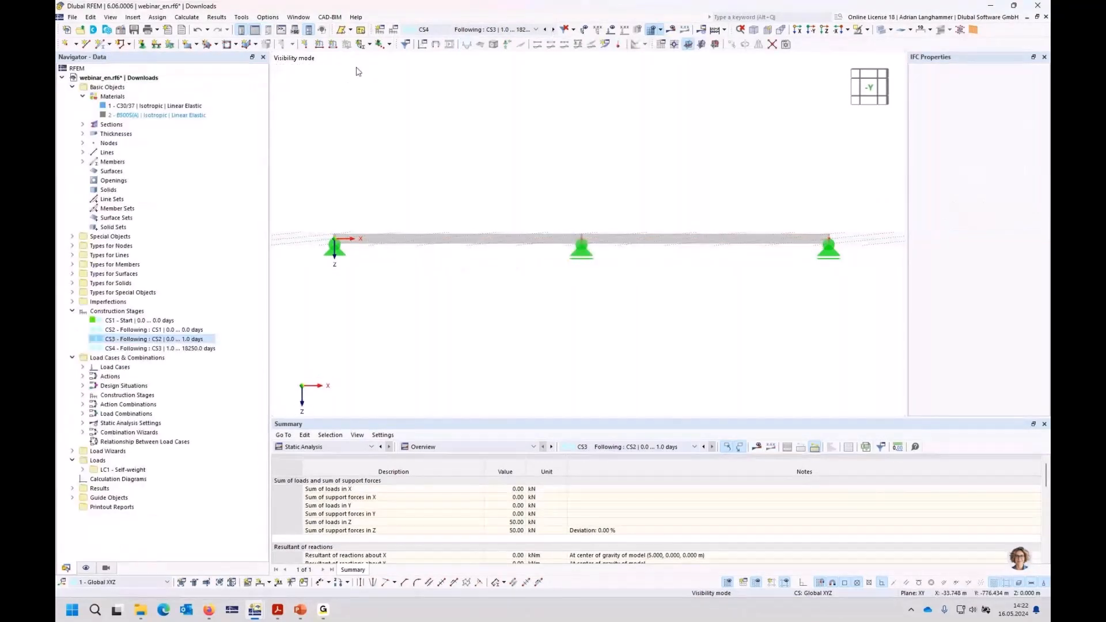
click(671, 30)
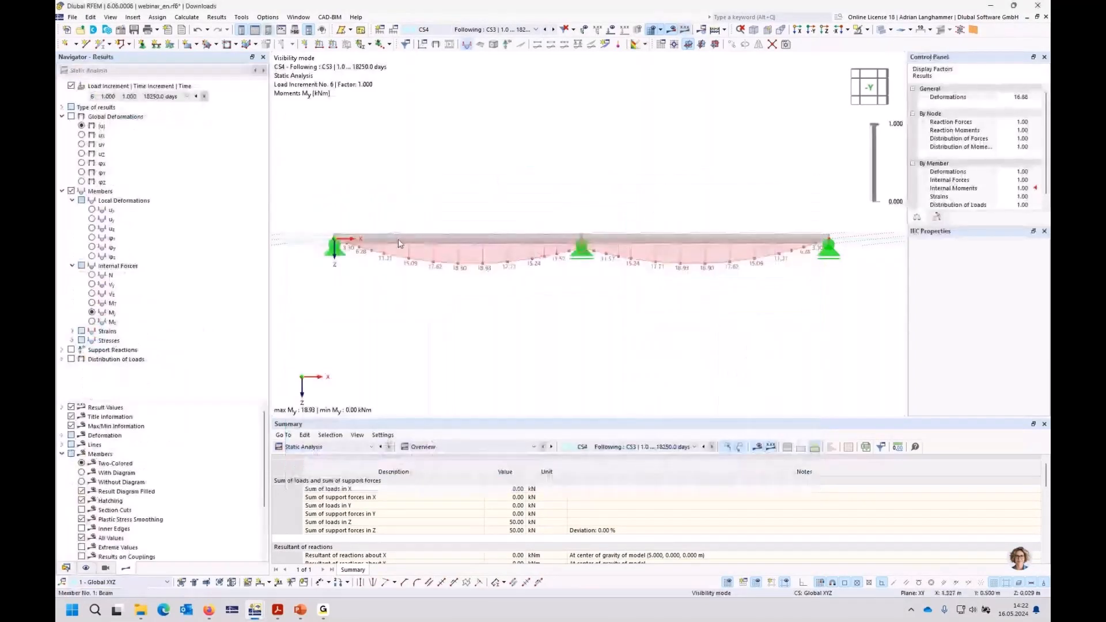
click(545, 31)
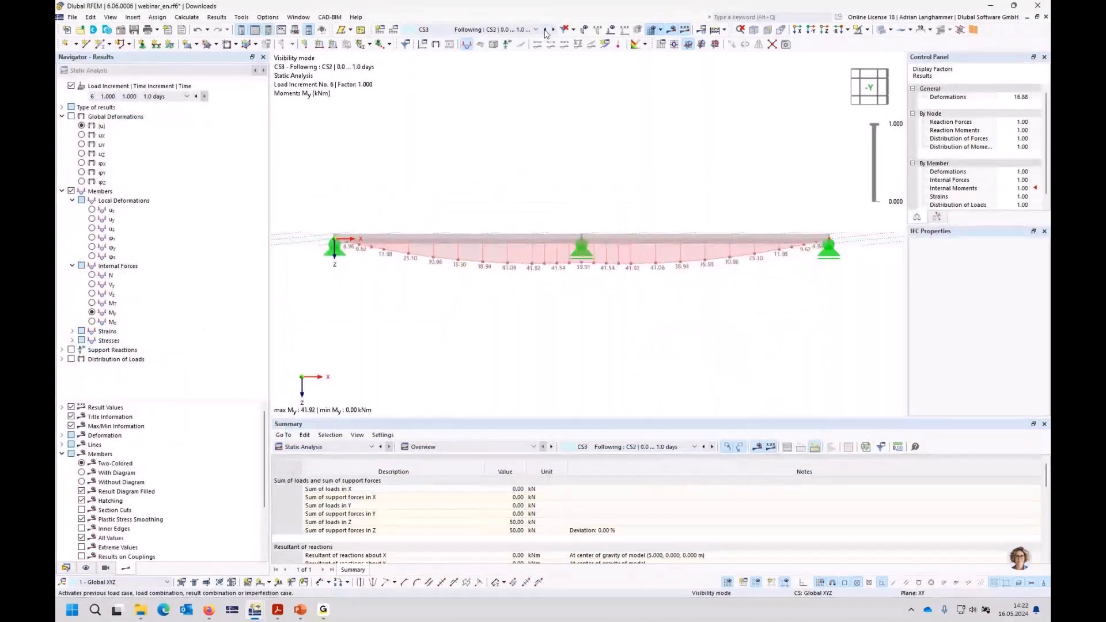
- Review the My moments of CS3 at its last time increments, finishing on increment 6 at 1.0 days
click(187, 97)
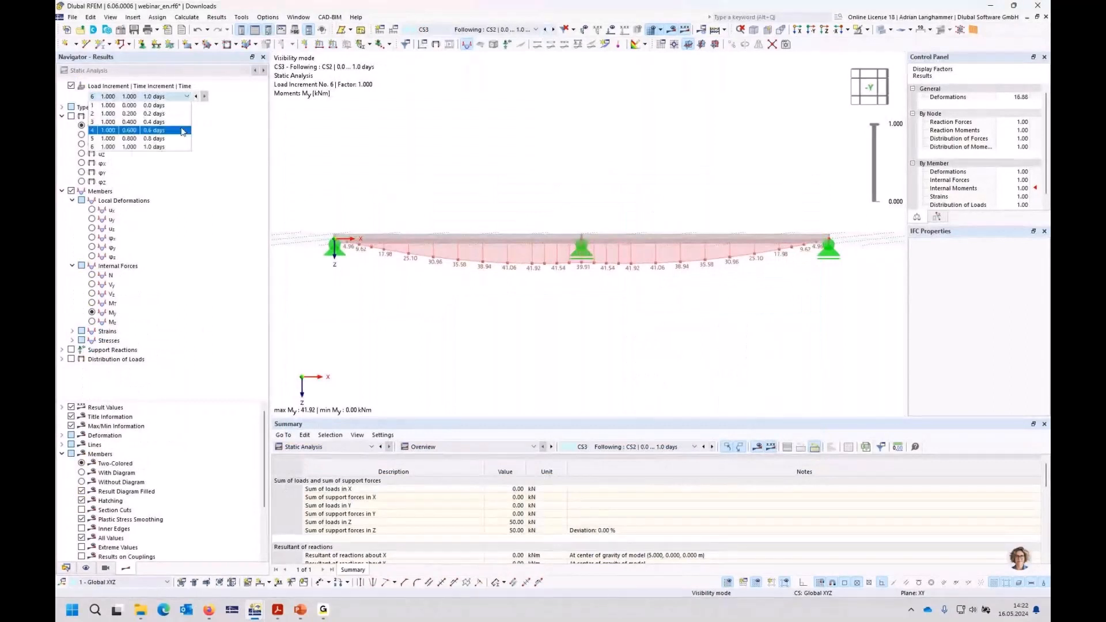
click(167, 147)
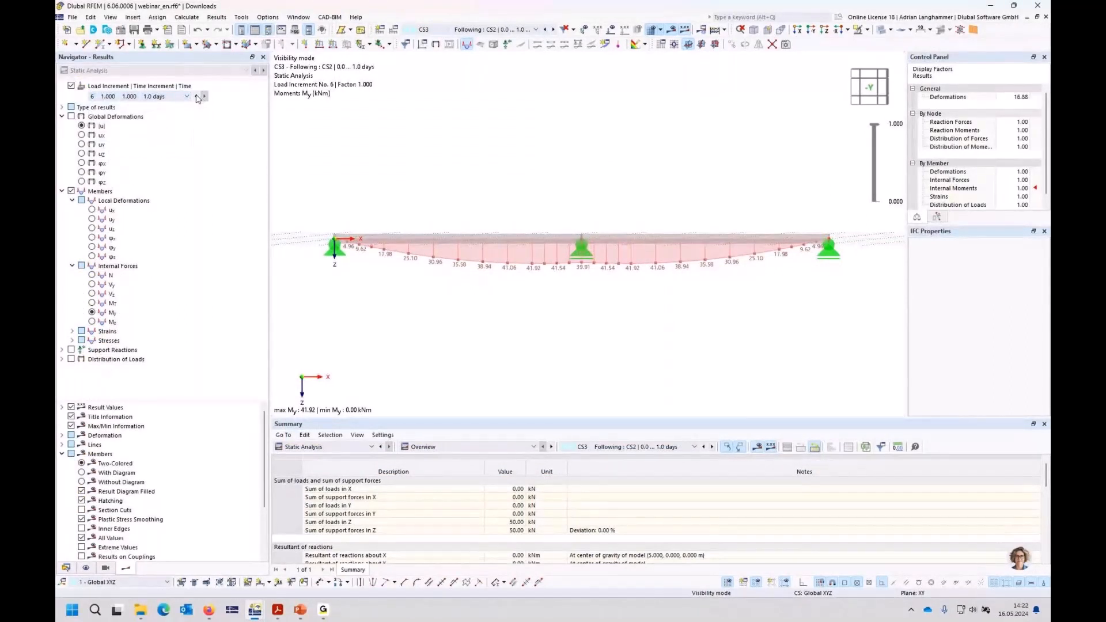
click(197, 98)
click(204, 96)
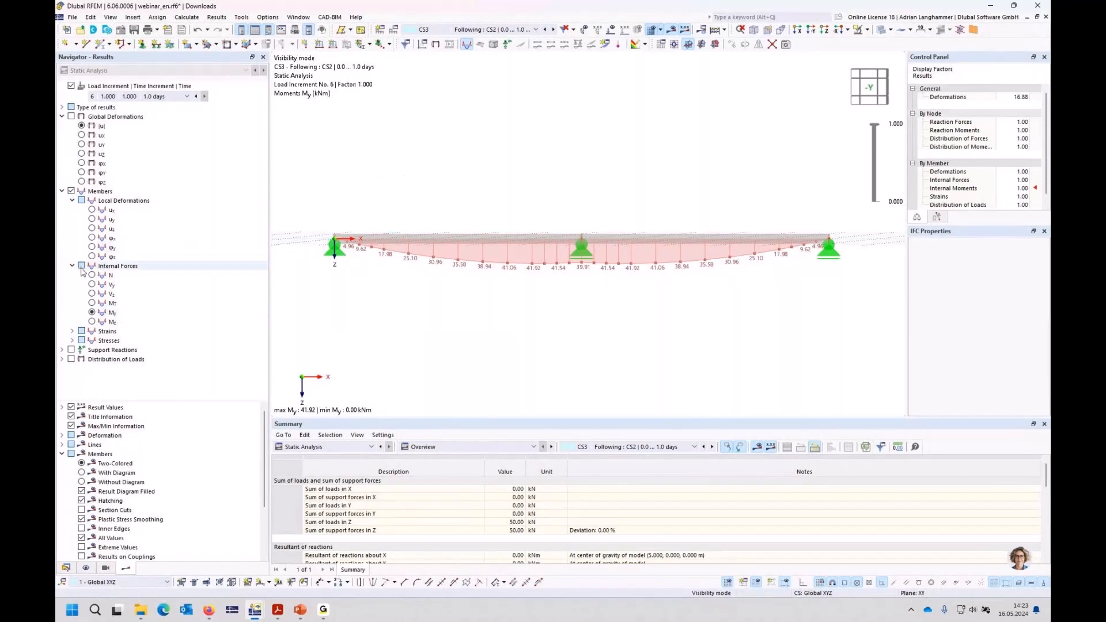
- Display the support reactions together with the member shear forces Vz and compare them across construction stages CS2, CS3 and CS4
click(71, 349)
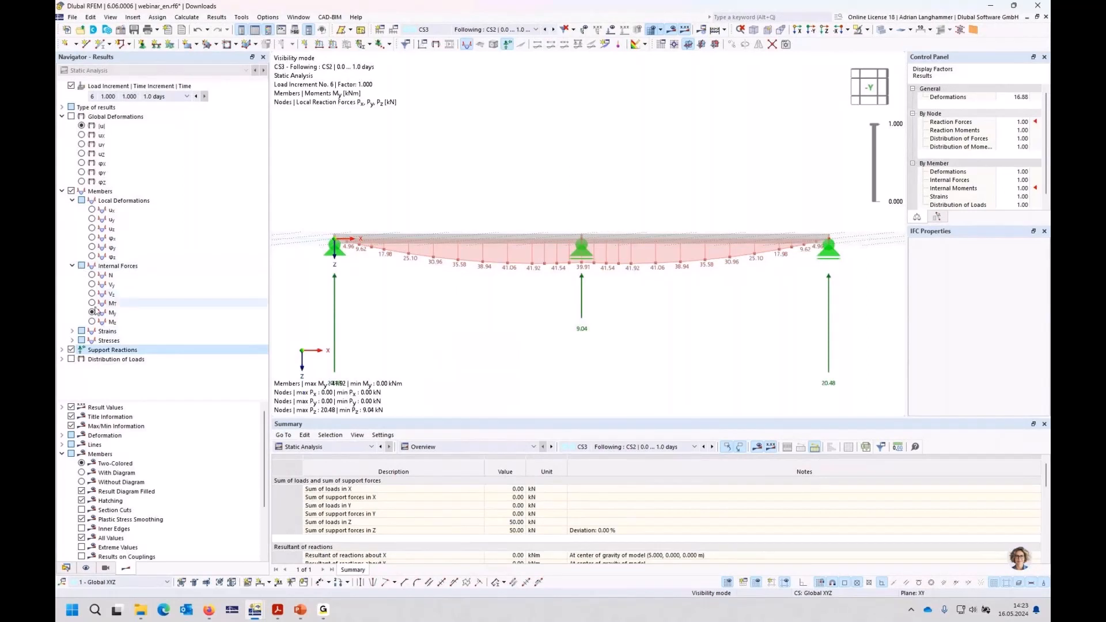
click(198, 291)
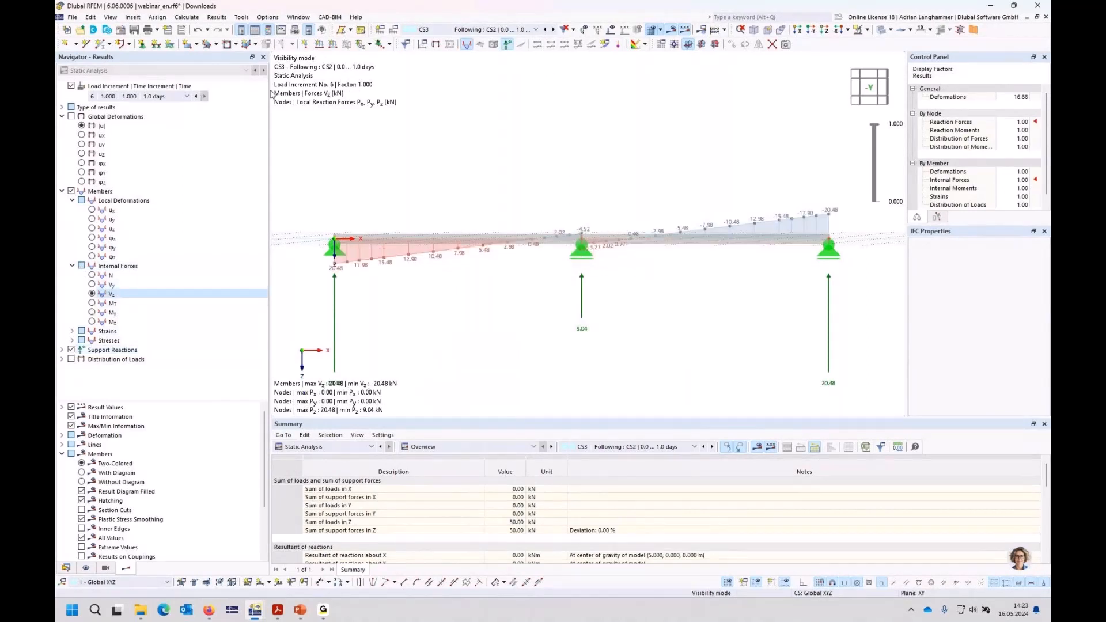
click(544, 30)
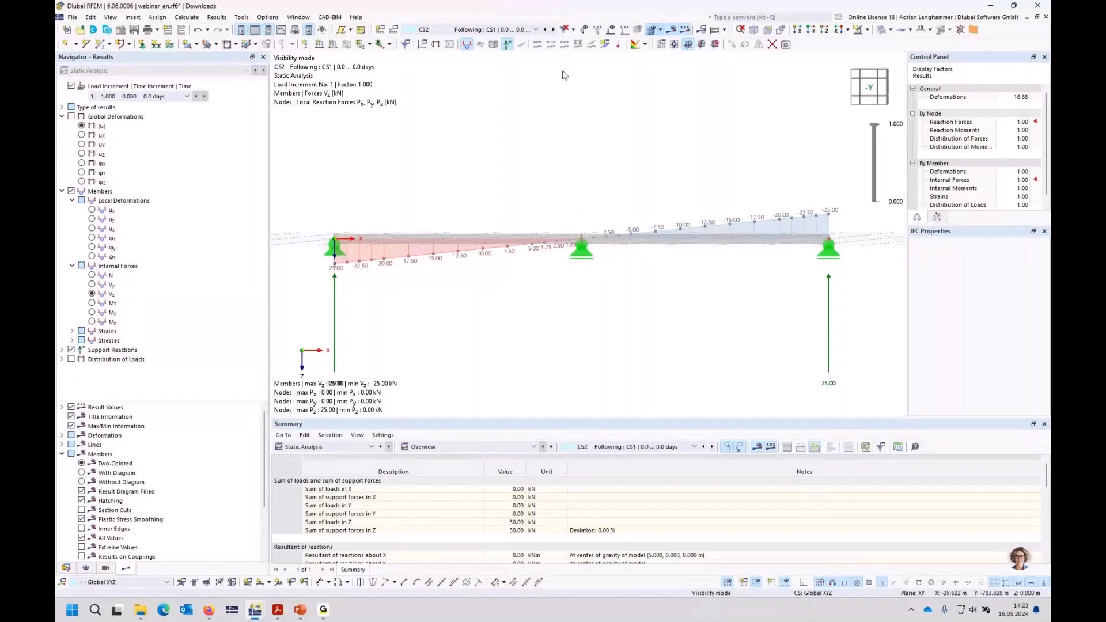
click(553, 29)
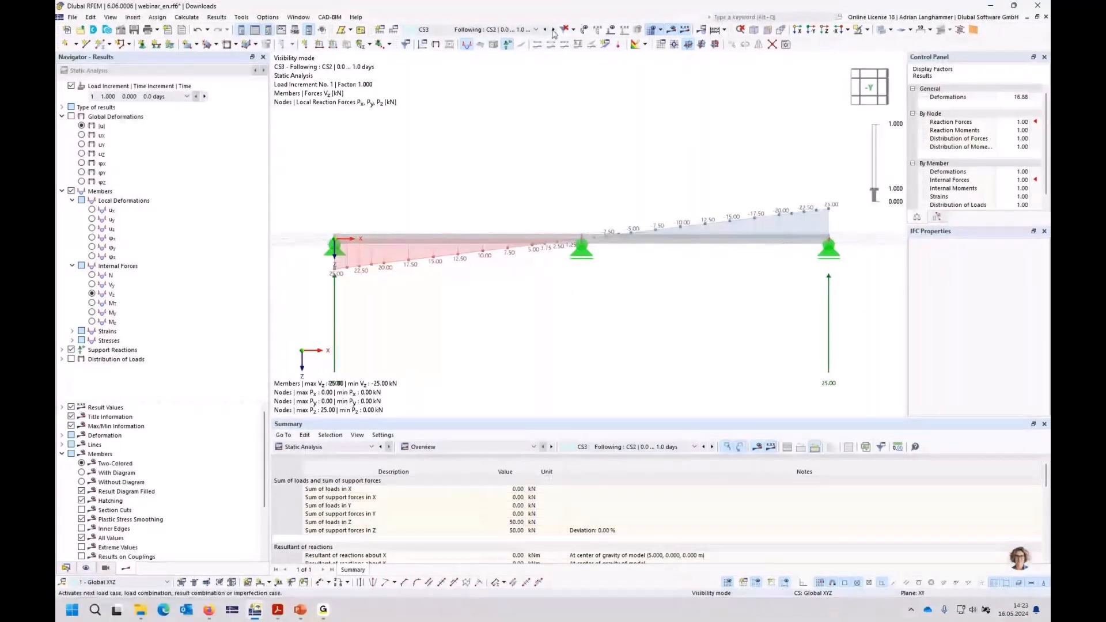
click(553, 30)
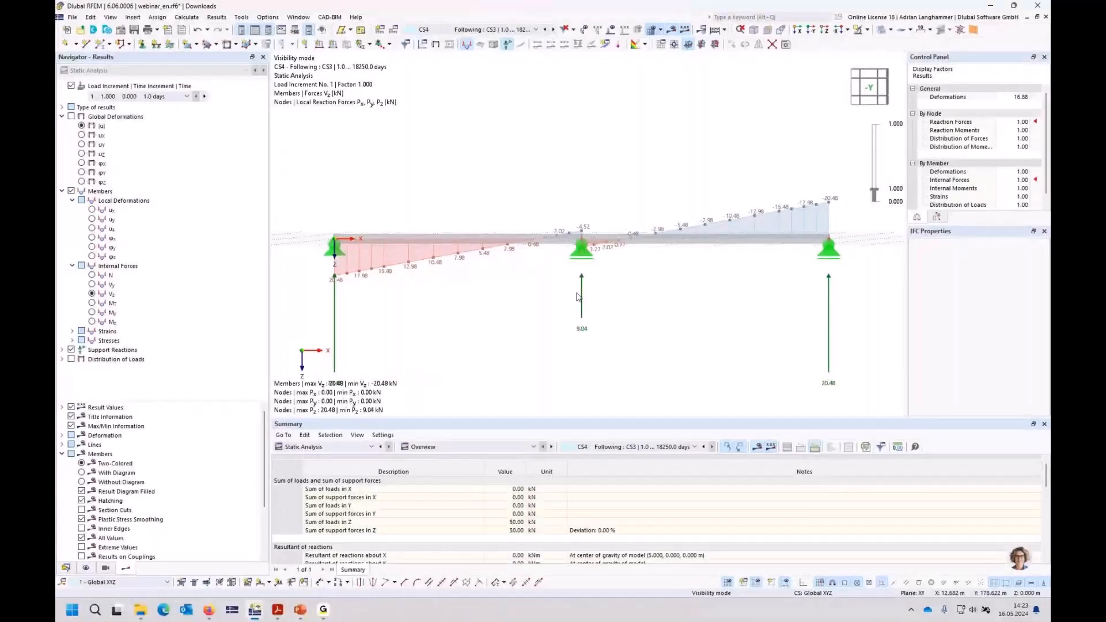
click(553, 30)
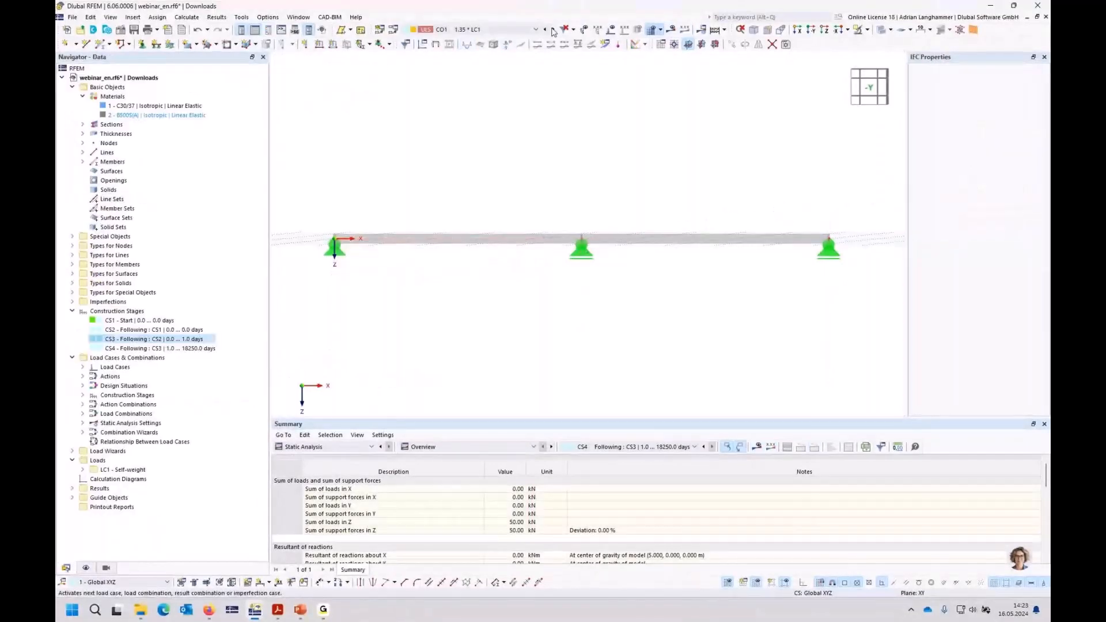
click(545, 29)
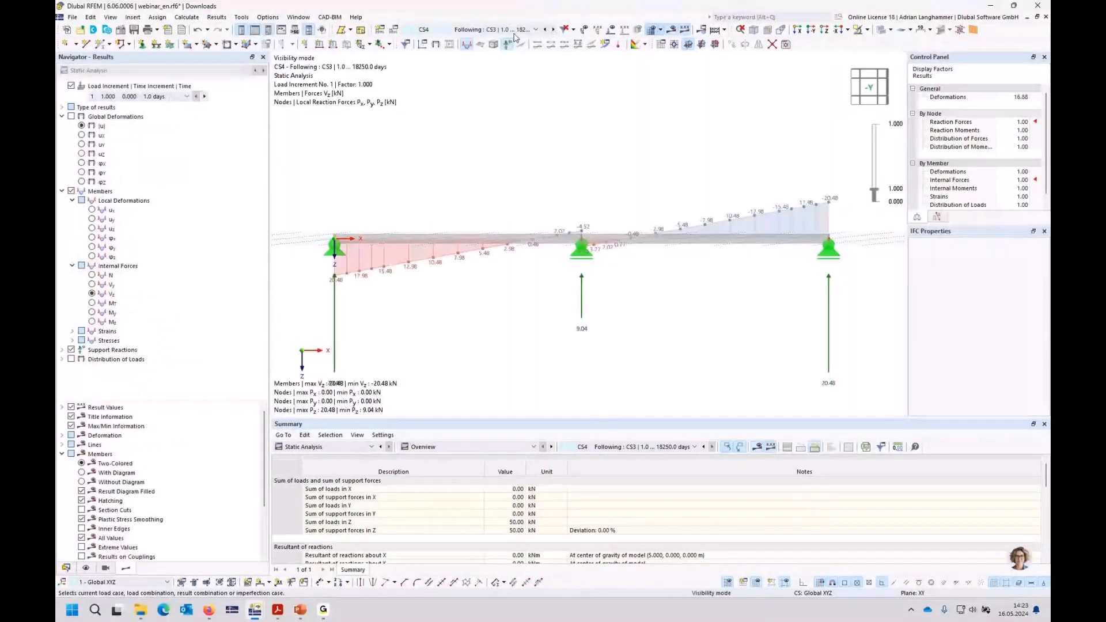
click(543, 30)
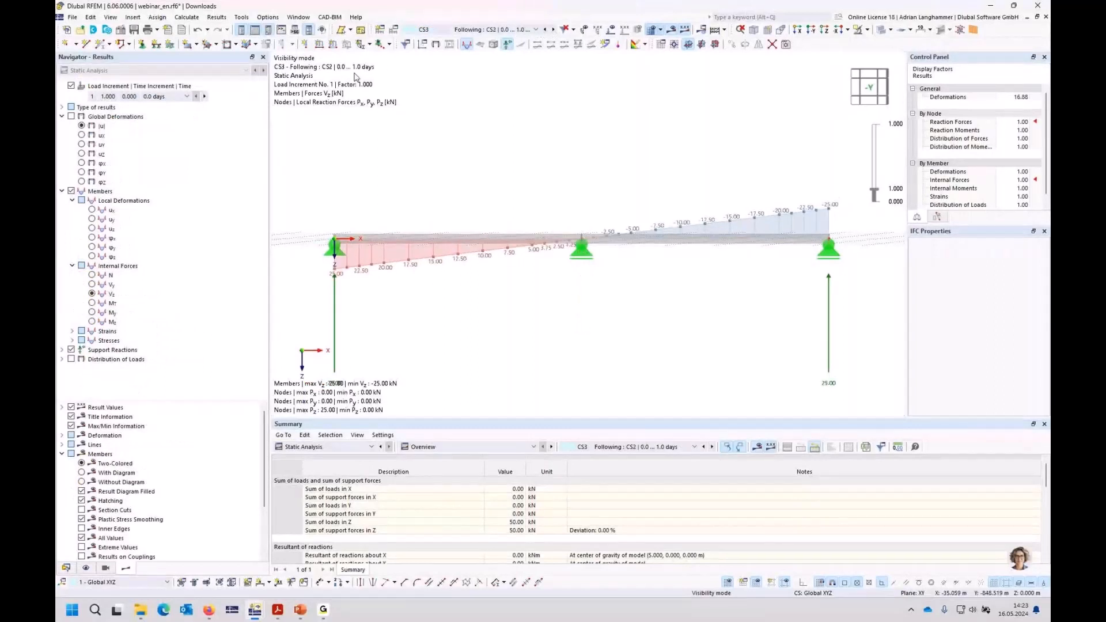
- Go through the Vz shear forces and support reactions of CS3 by time increment, ending on increment 6 at 1.0 days
click(204, 96)
click(204, 97)
click(204, 97)
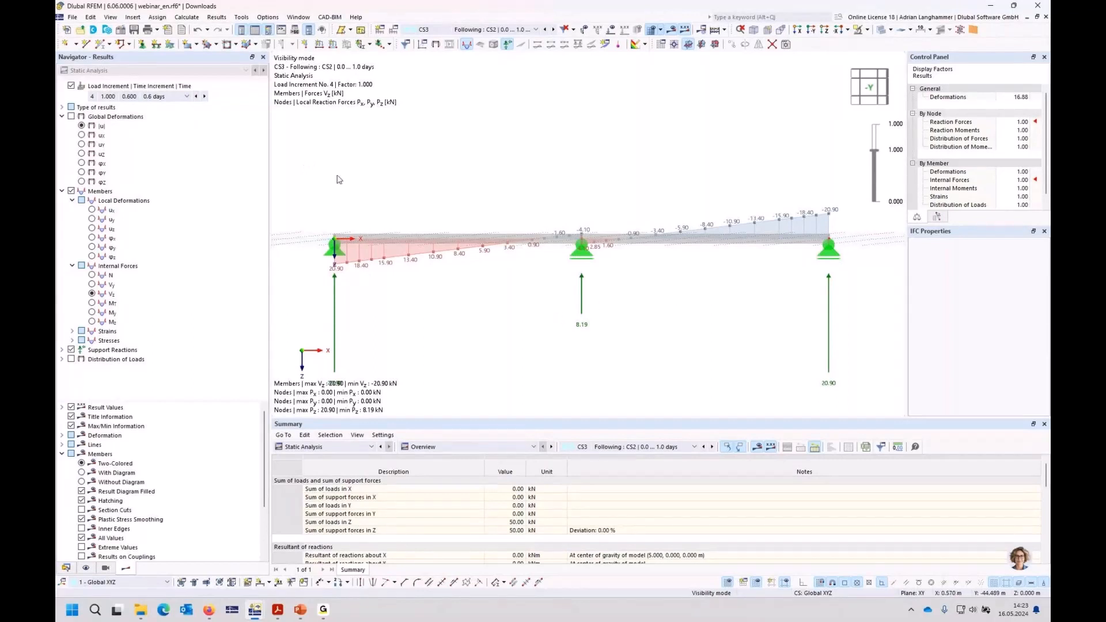
middle_drag(476, 309, 461, 255)
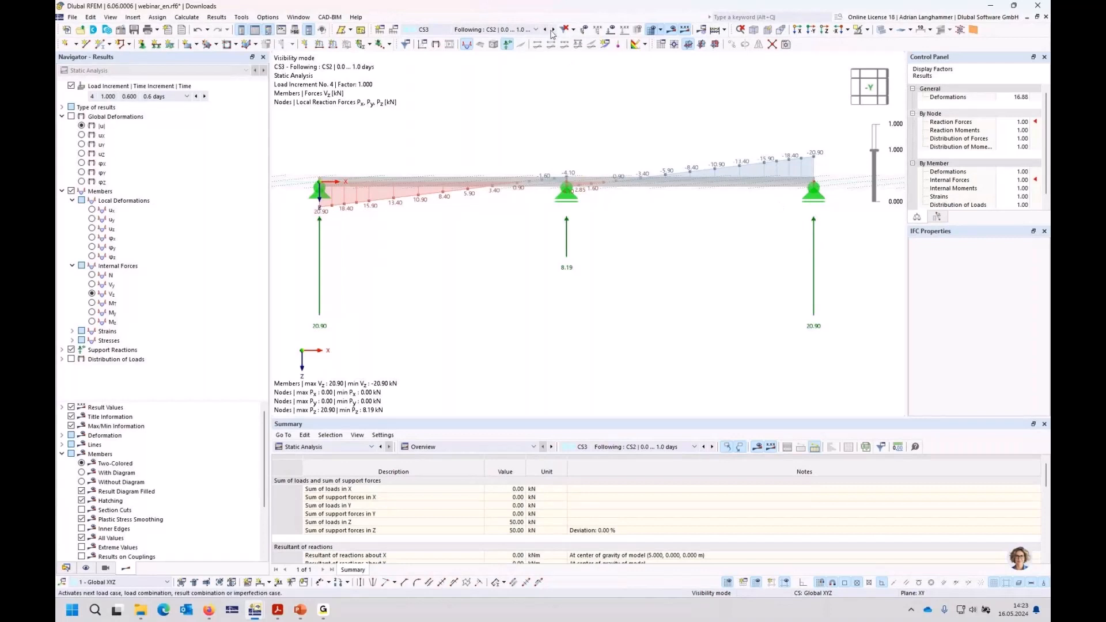
click(205, 97)
click(205, 97)
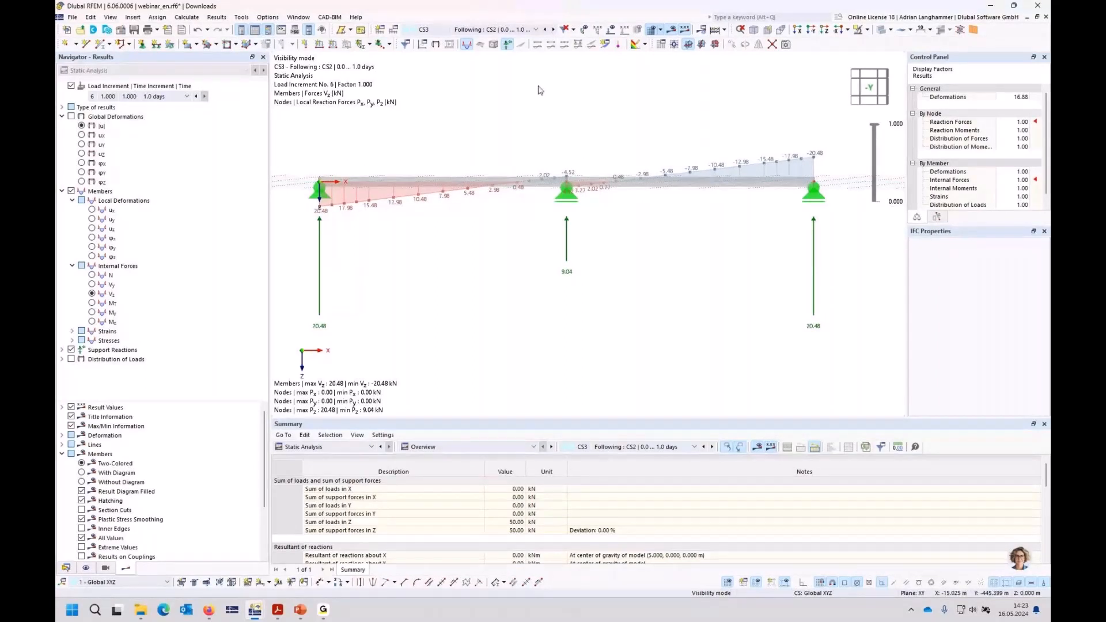
- Delete the design situations DS3 SLS - Frequent and DS4 SLS - Quasi-permanent from the load cases and combinations
click(395, 30)
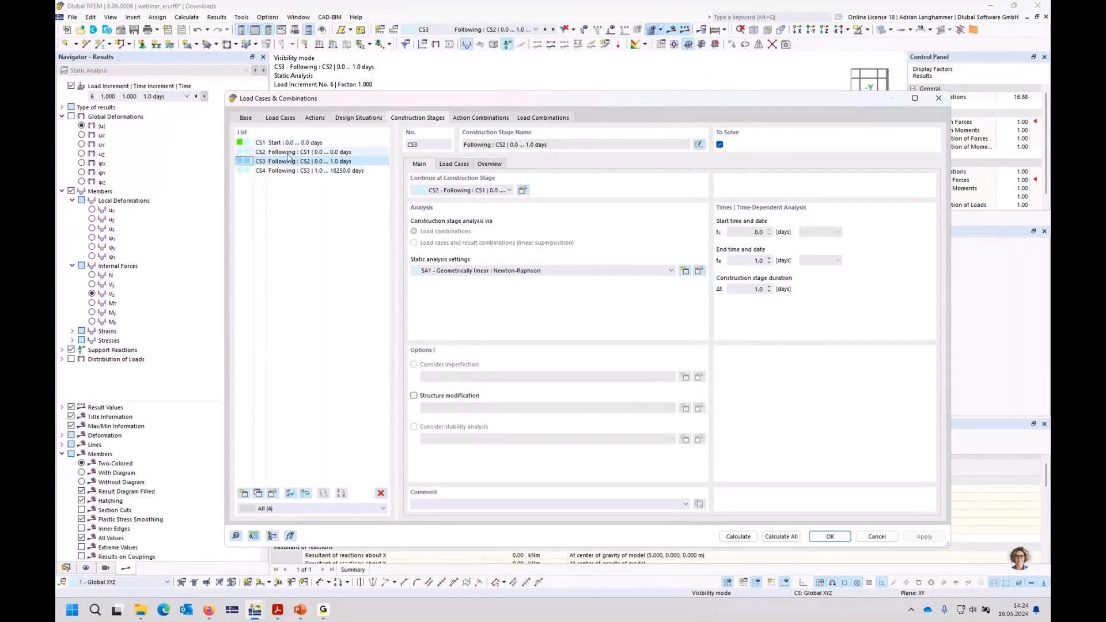
click(345, 119)
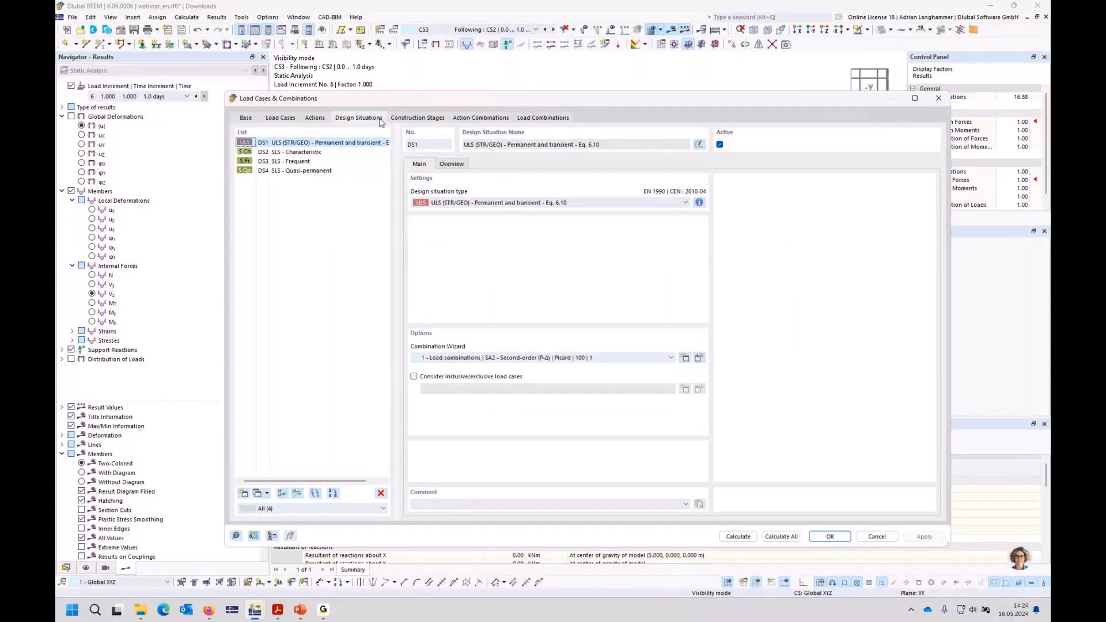
drag(261, 162, 268, 167)
click(267, 164)
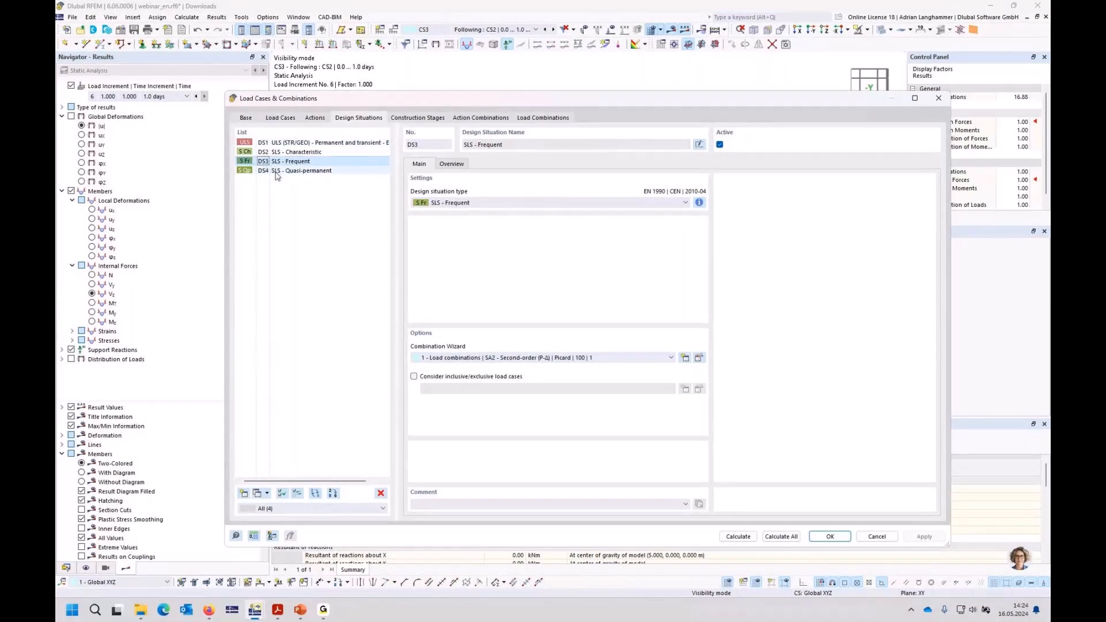
ctrl+click(274, 170)
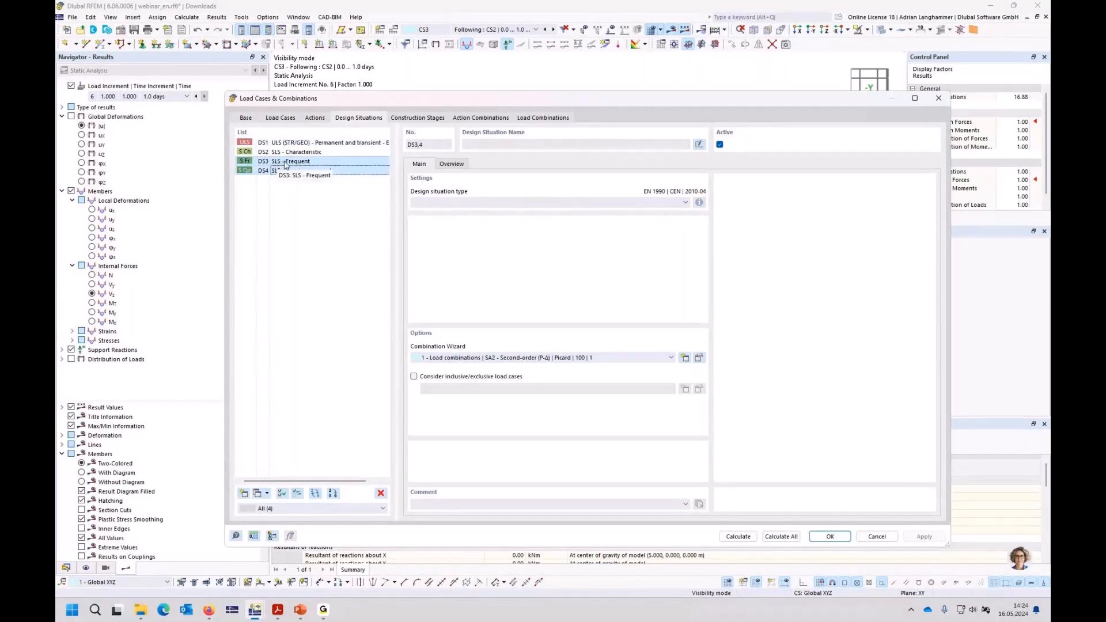
click(381, 493)
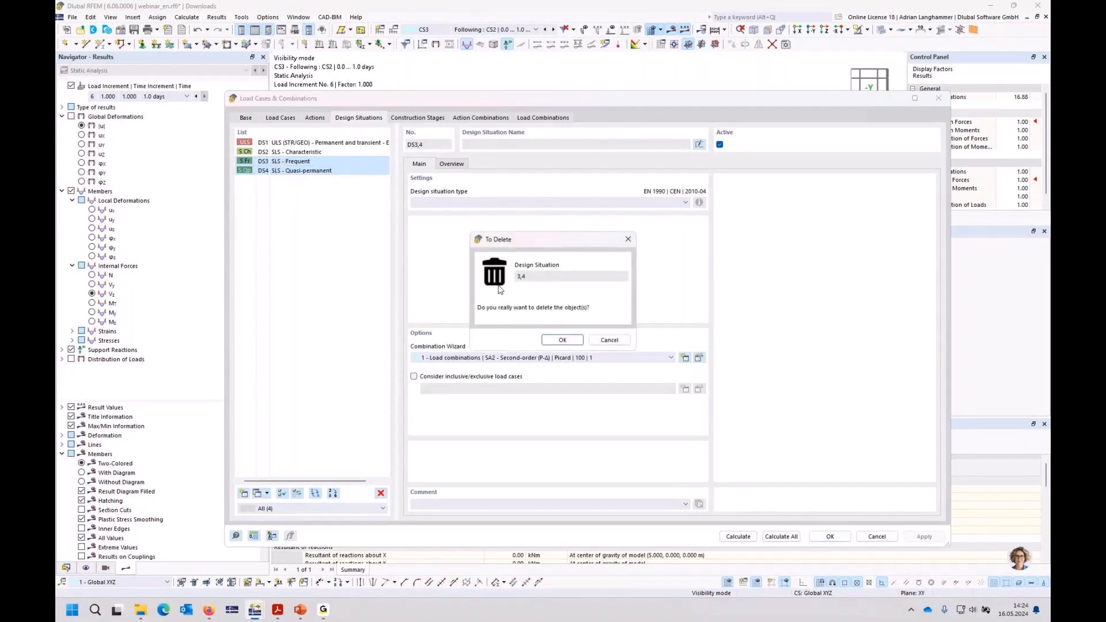
click(562, 340)
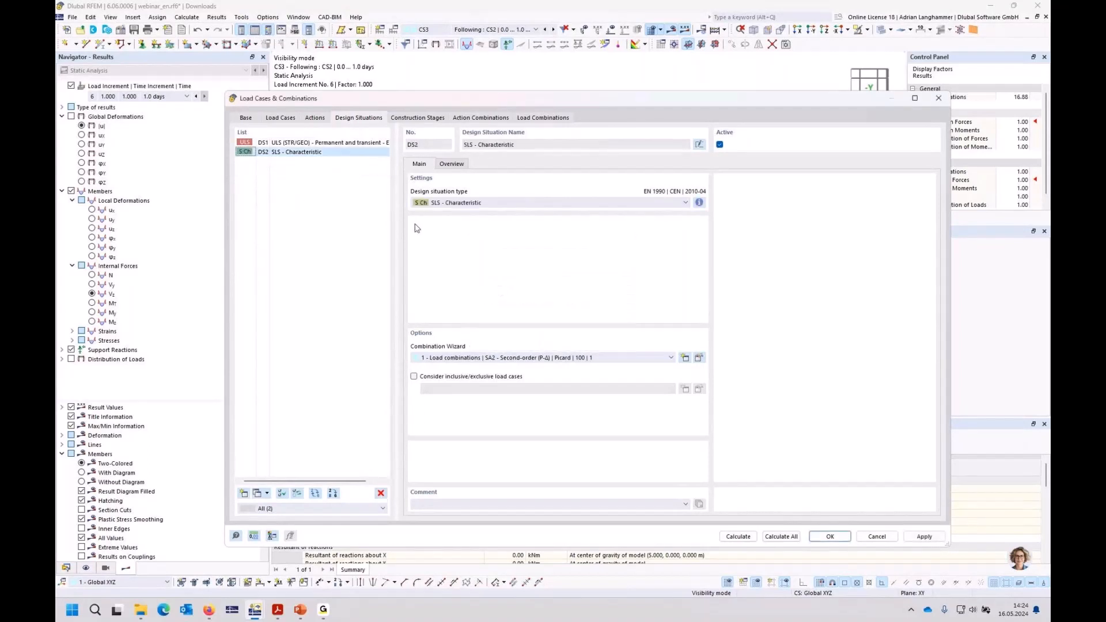
- Edit the combination wizard assigned to DS2, setting its static analysis settings to SA1 - Geometrically linear | Newton-Raphson
click(271, 153)
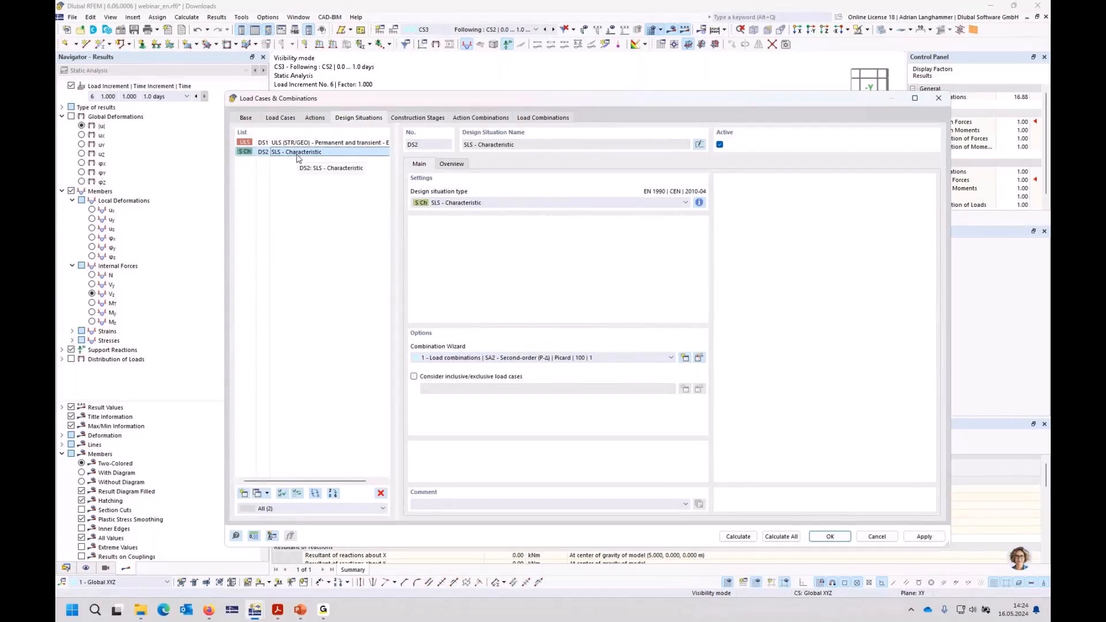
click(698, 359)
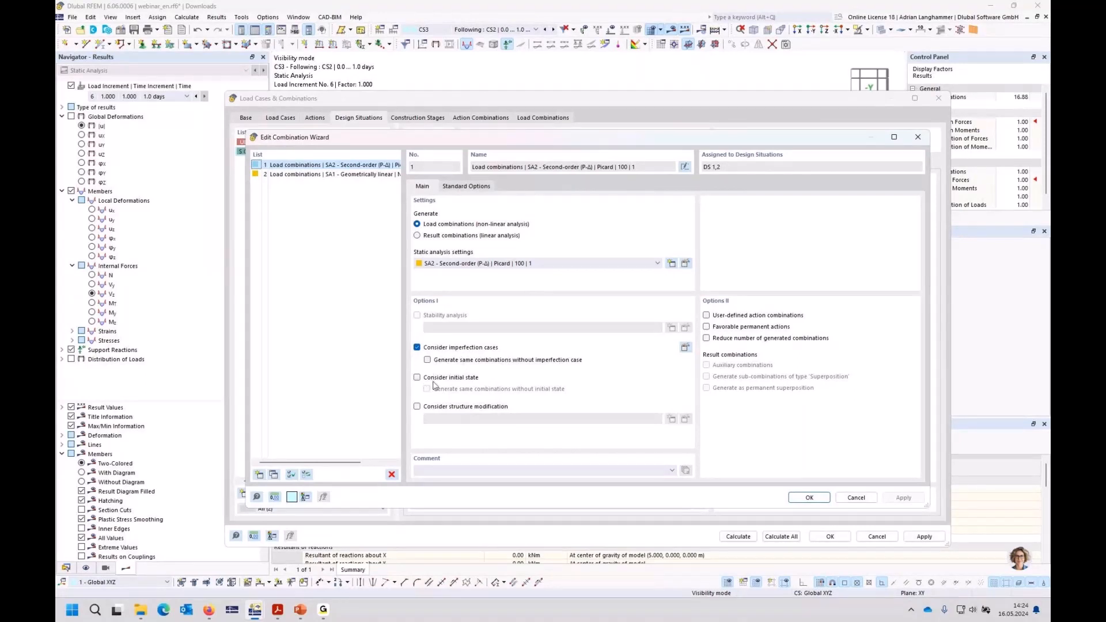
click(570, 264)
click(572, 271)
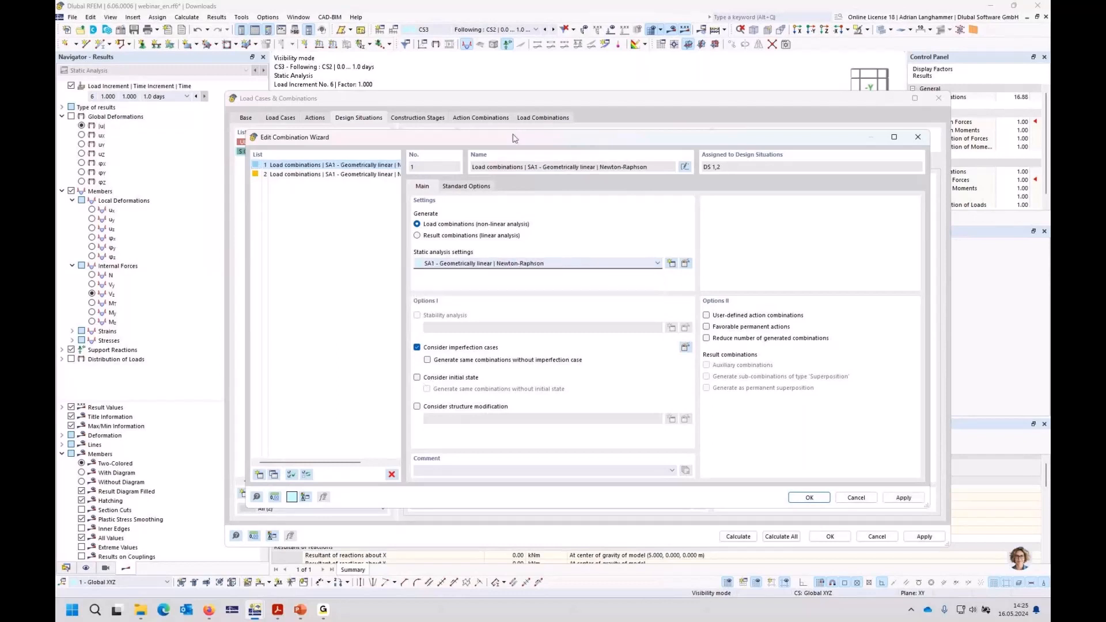
drag(516, 138, 514, 153)
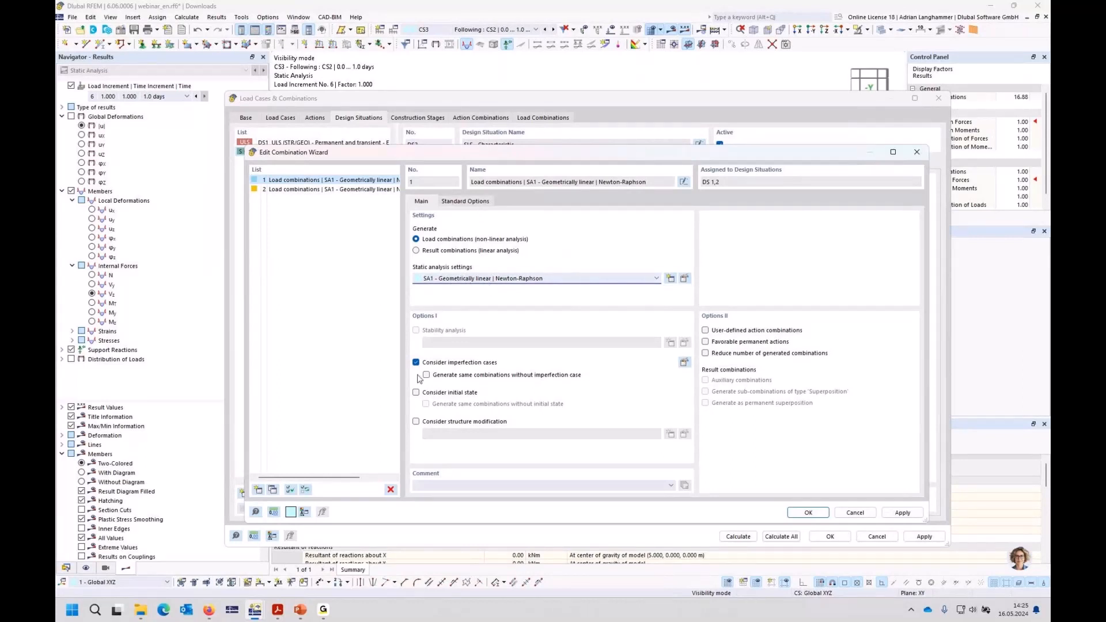
- Make combination wizard 1 consider the initial state and assign construction stages CS2, CS3 and CS4 to it
click(416, 392)
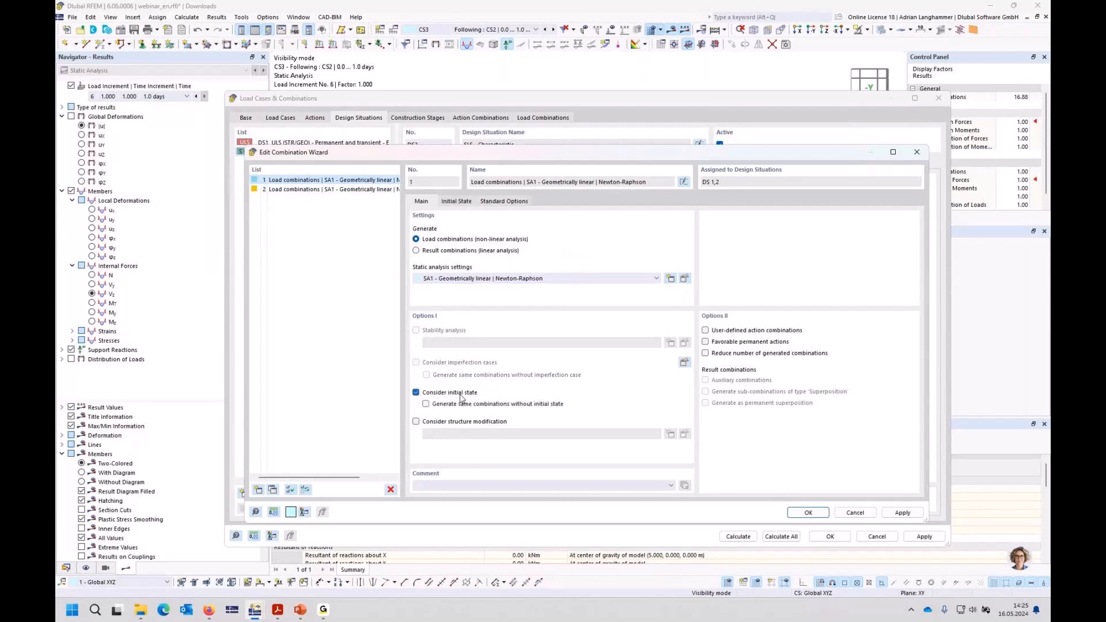
click(462, 203)
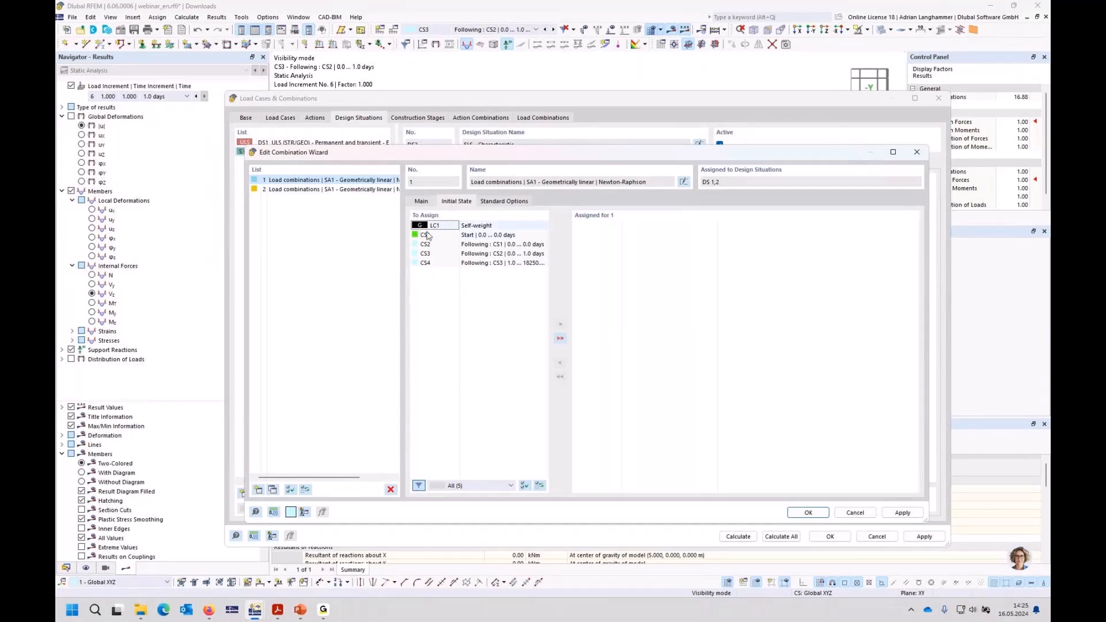
click(422, 201)
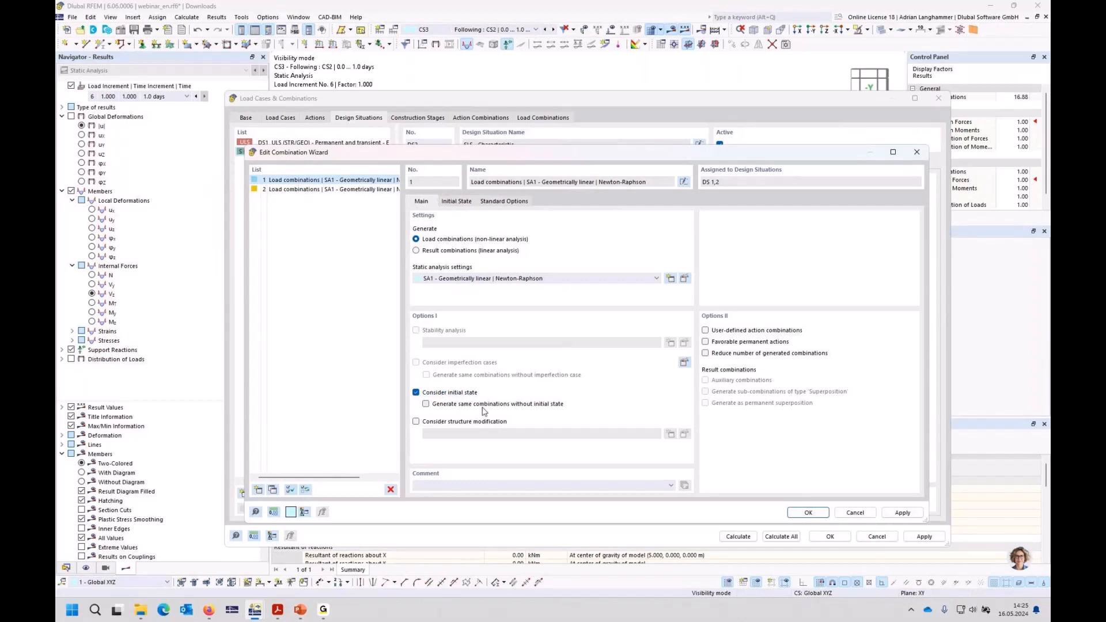
click(458, 205)
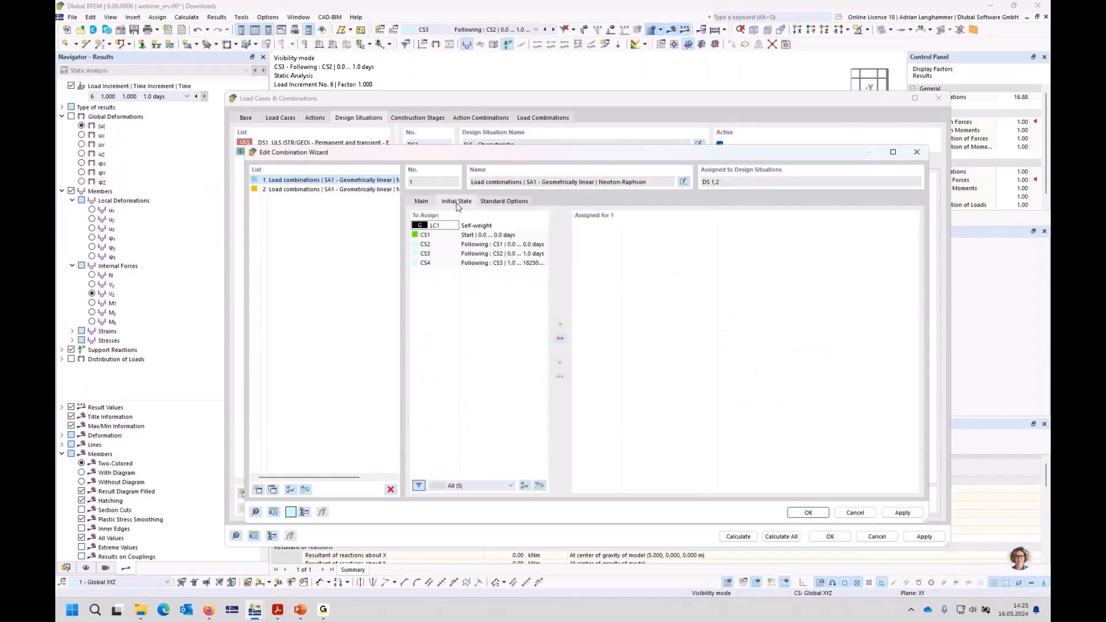
click(461, 262)
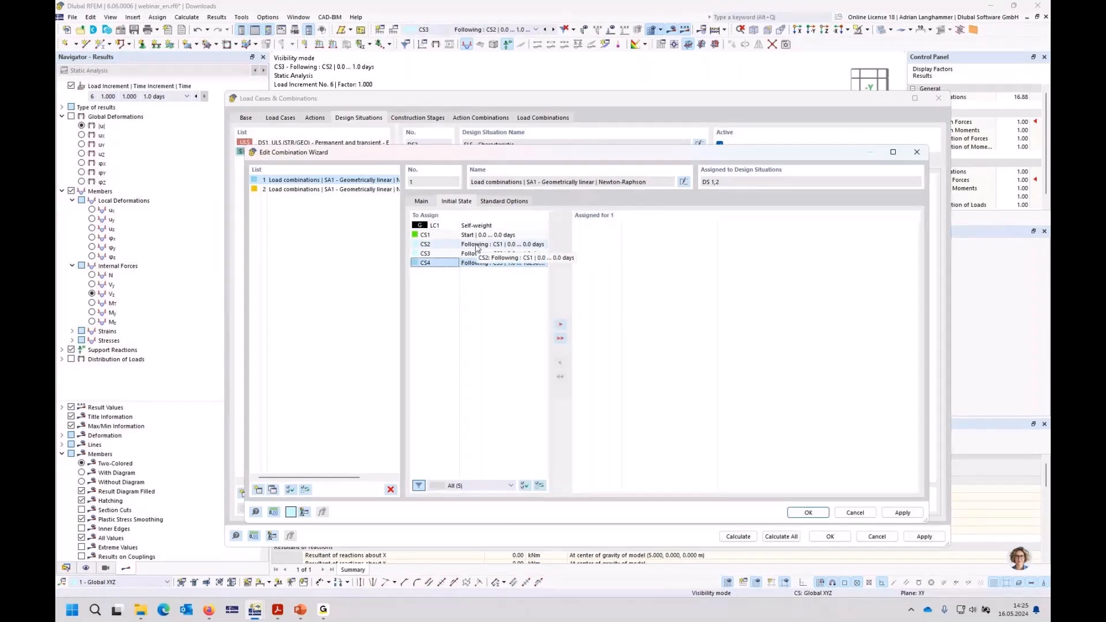
shift+click(476, 245)
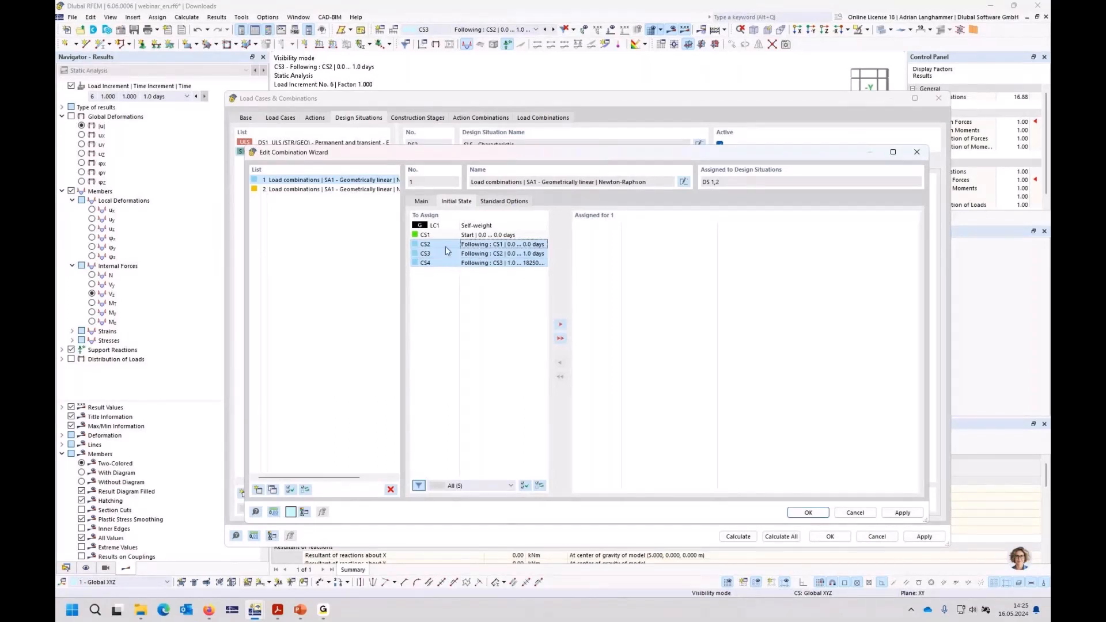
click(559, 325)
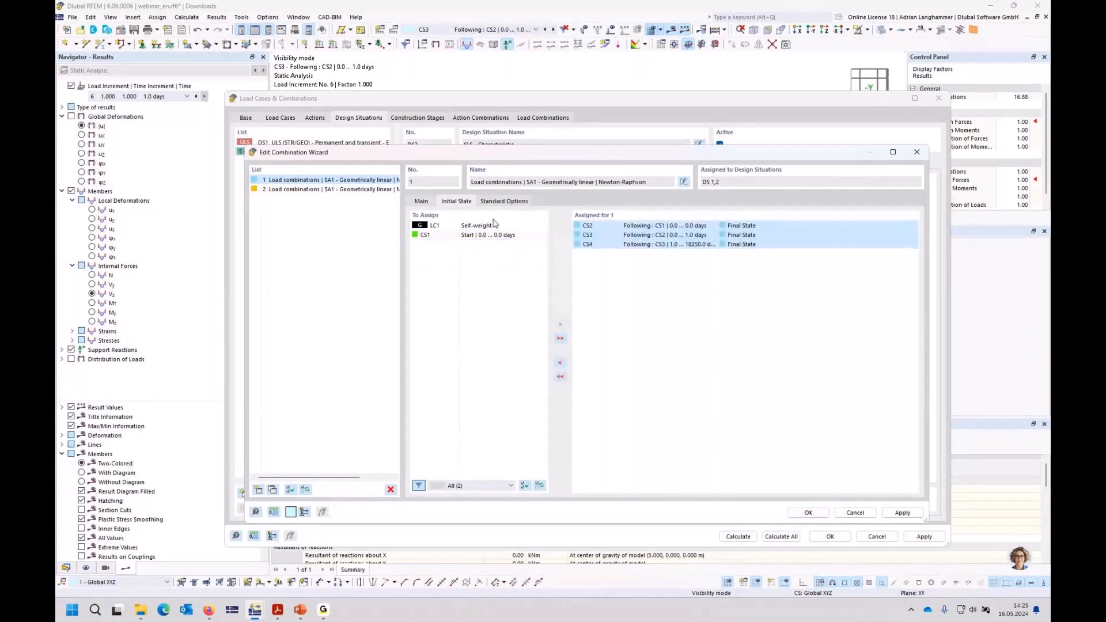
click(809, 512)
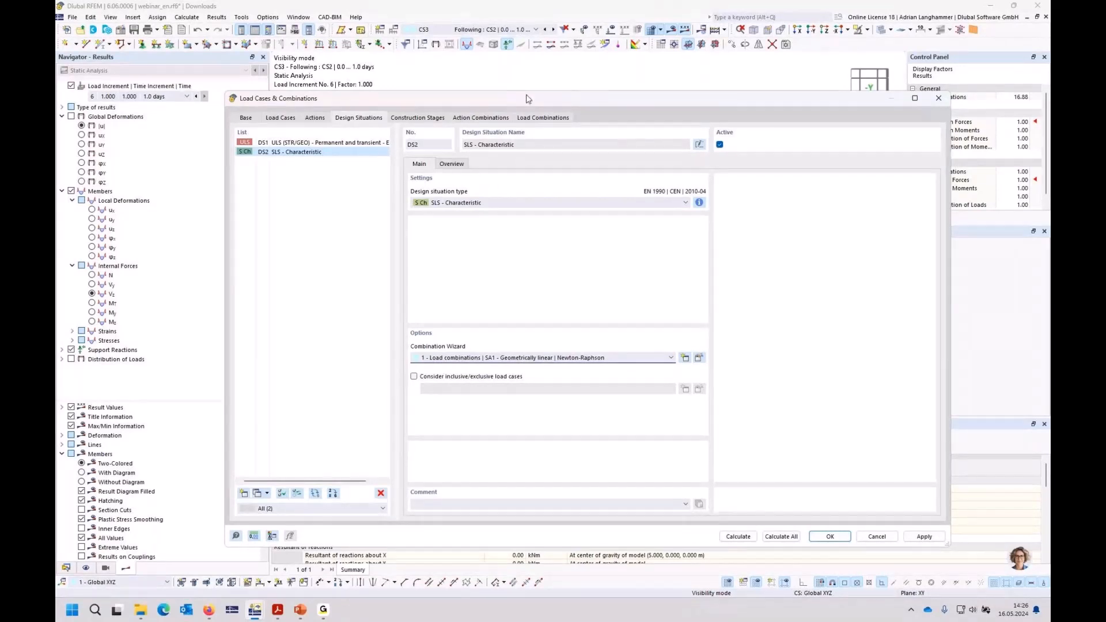
- Review the construction stages and generated action and load combinations, examining the initial state, construction stage and times of CO4 and CO6
drag(526, 100, 533, 80)
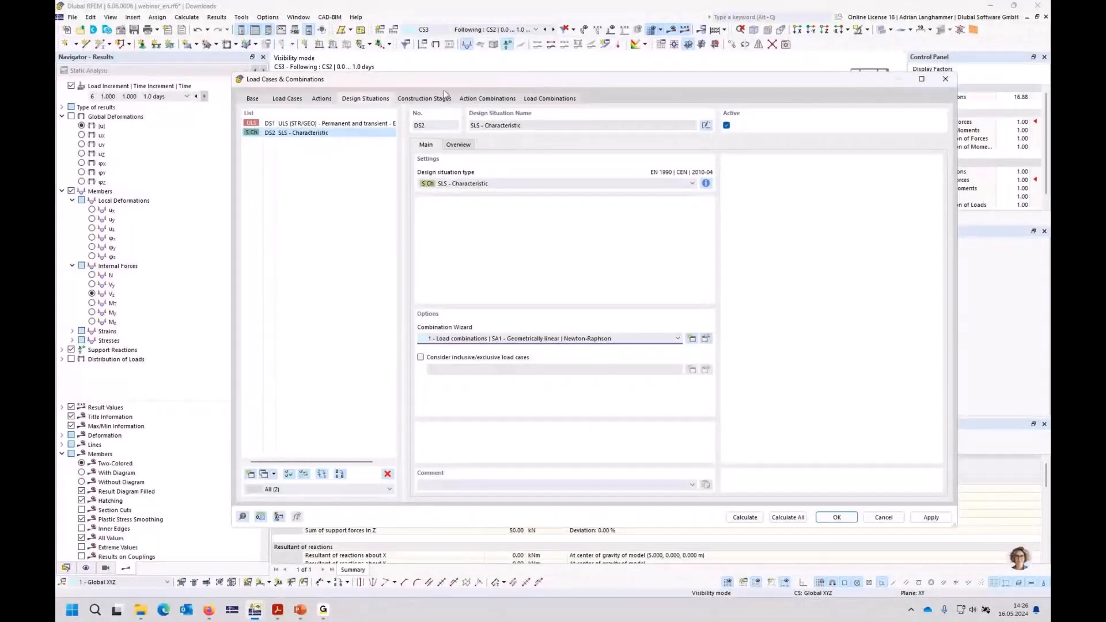
click(417, 99)
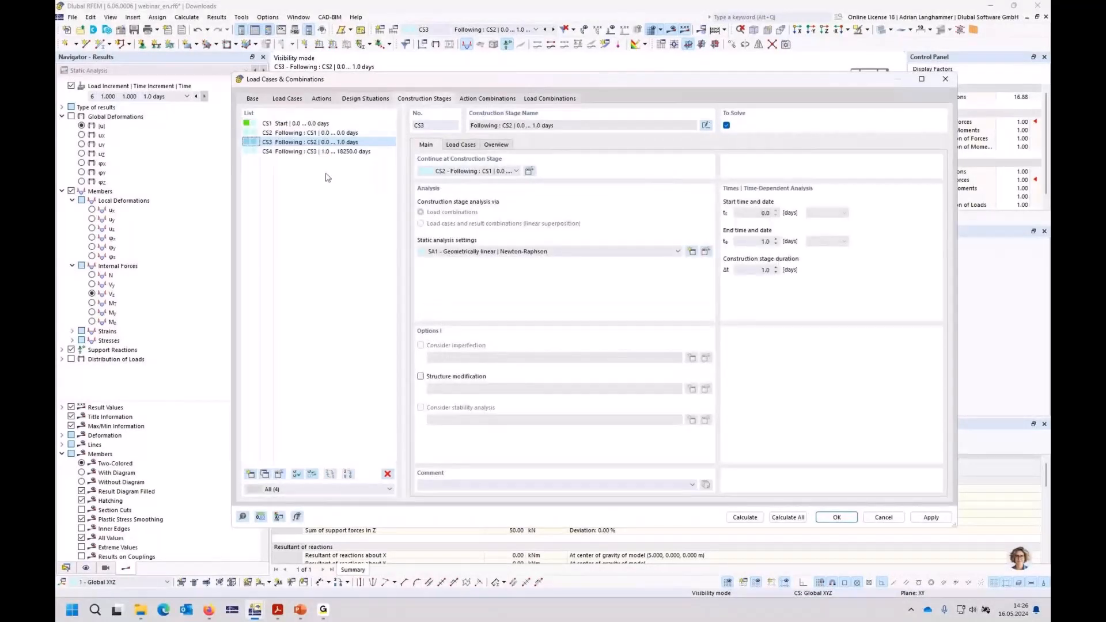
click(475, 102)
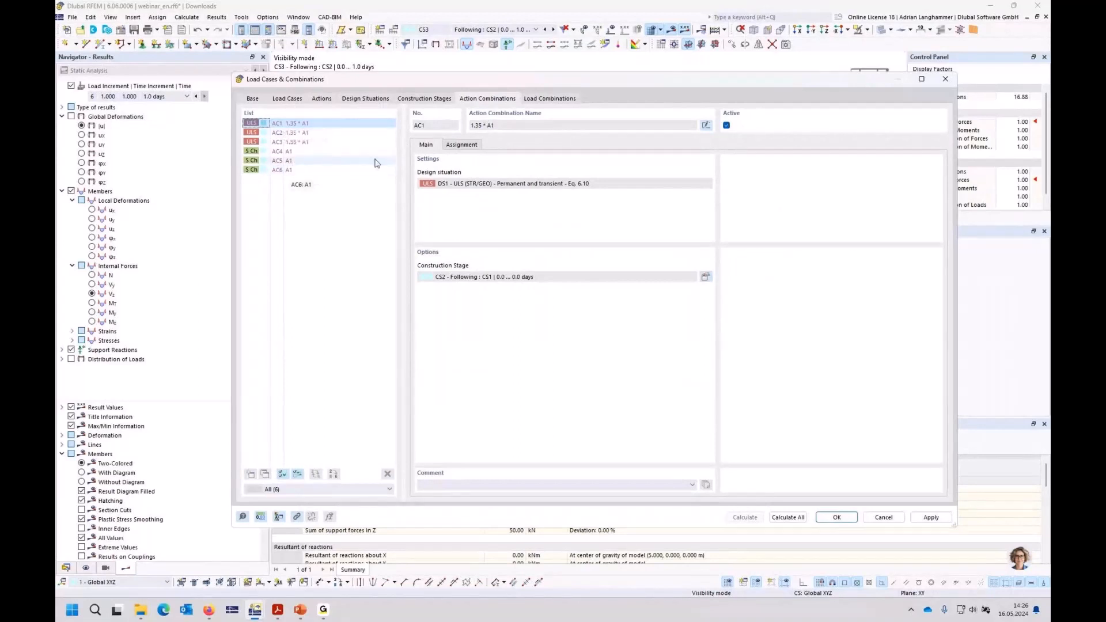
click(544, 99)
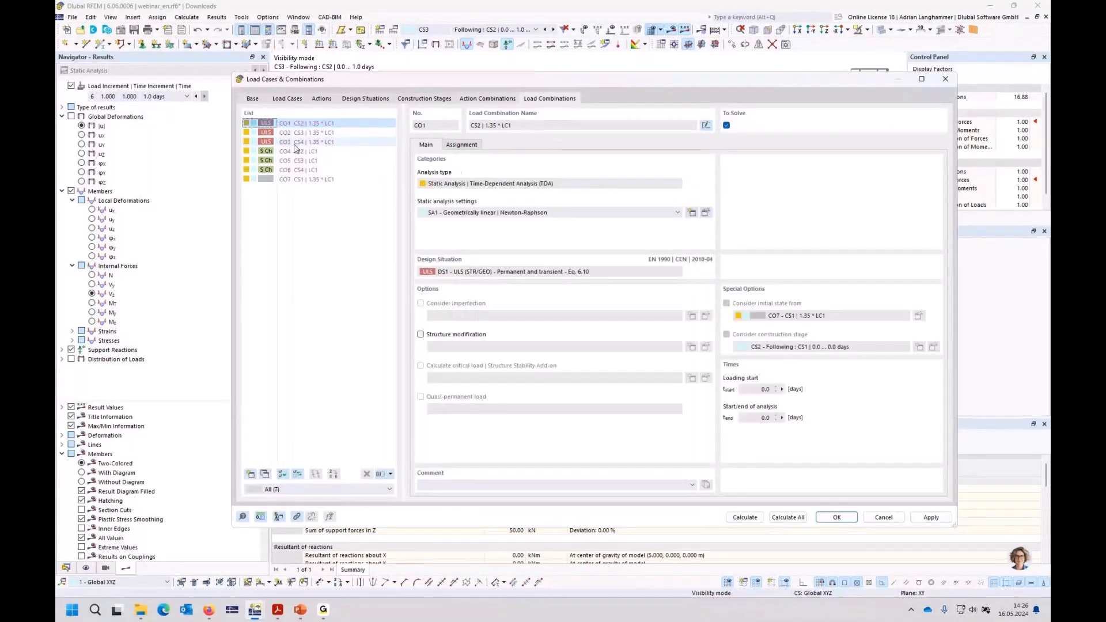
click(305, 151)
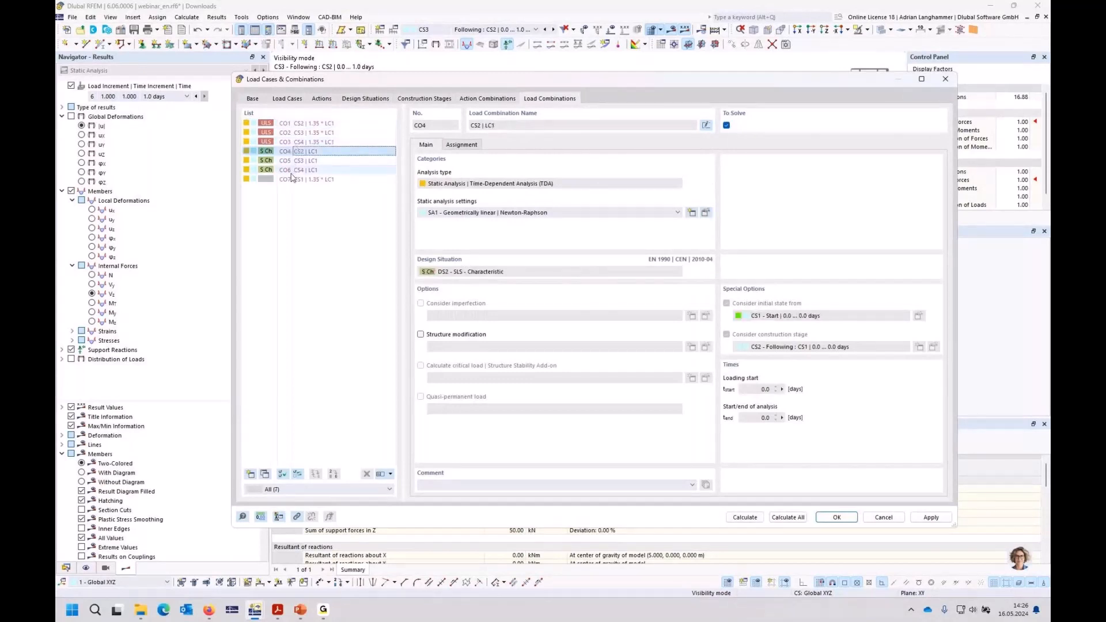
click(292, 170)
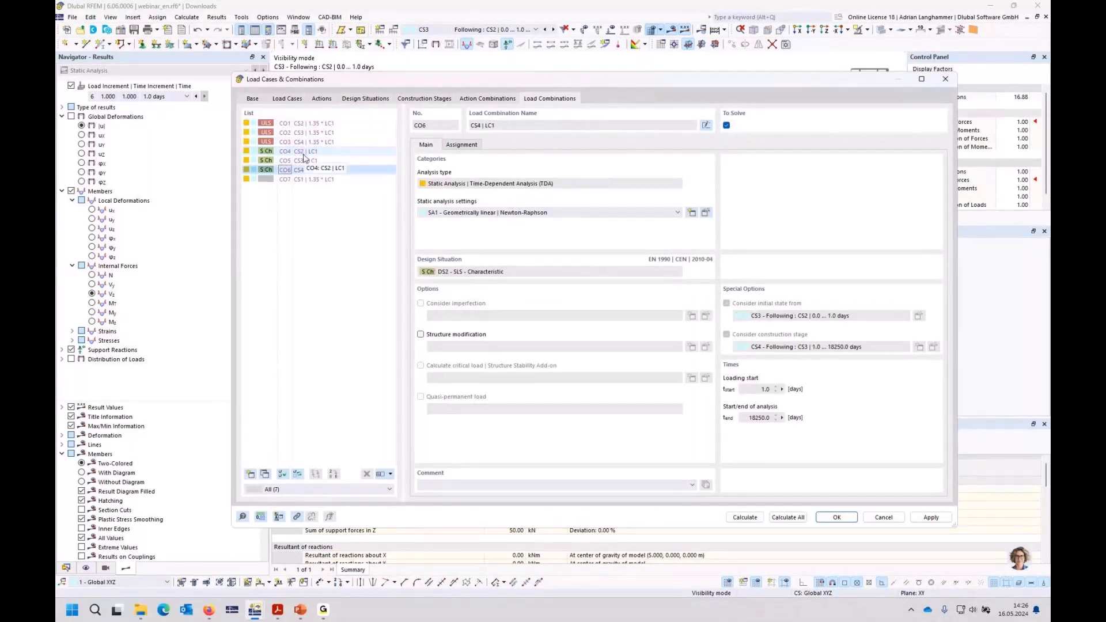
- Review the initial states, construction stages and times of SLS combinations CO4 to CO6, and the shared settings of ULS combinations CO1 to CO3
click(304, 151)
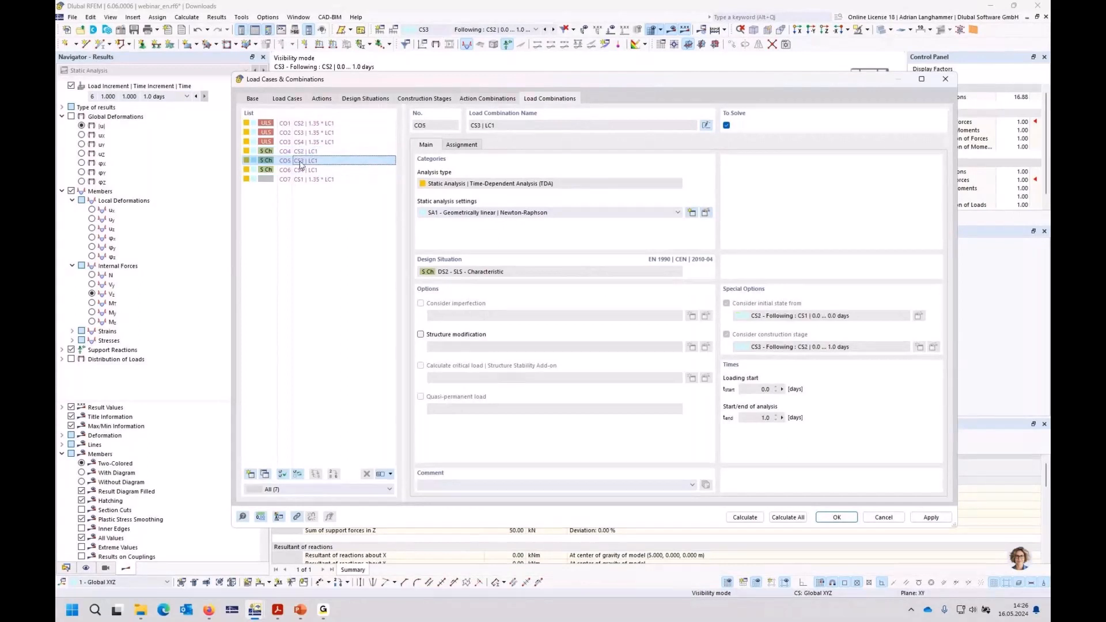
click(303, 161)
click(303, 171)
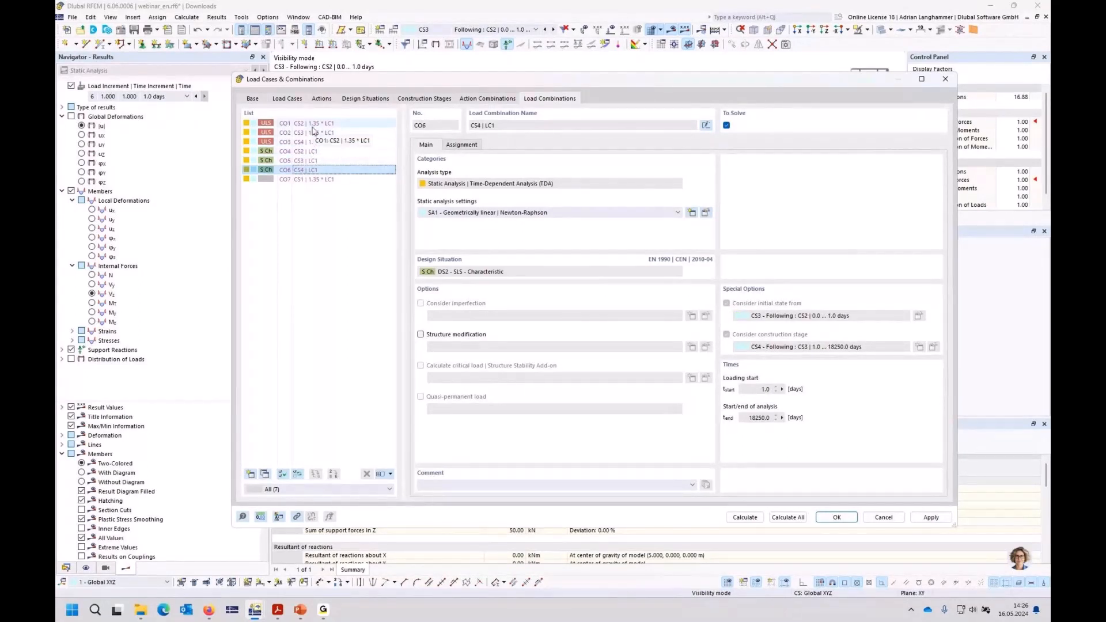
click(306, 123)
shift+click(313, 142)
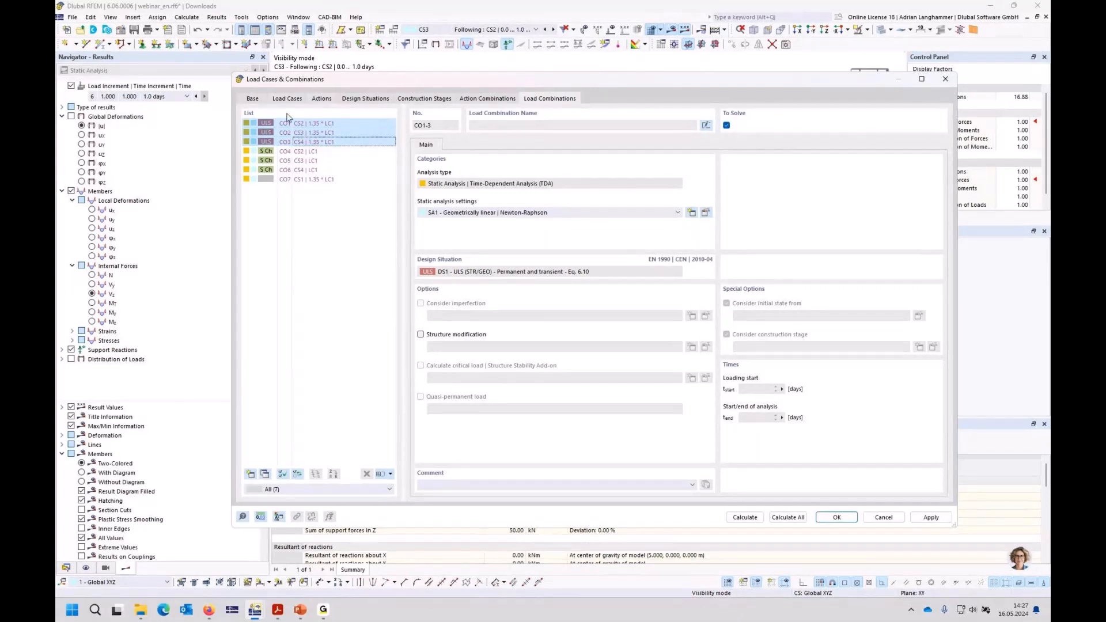
click(304, 152)
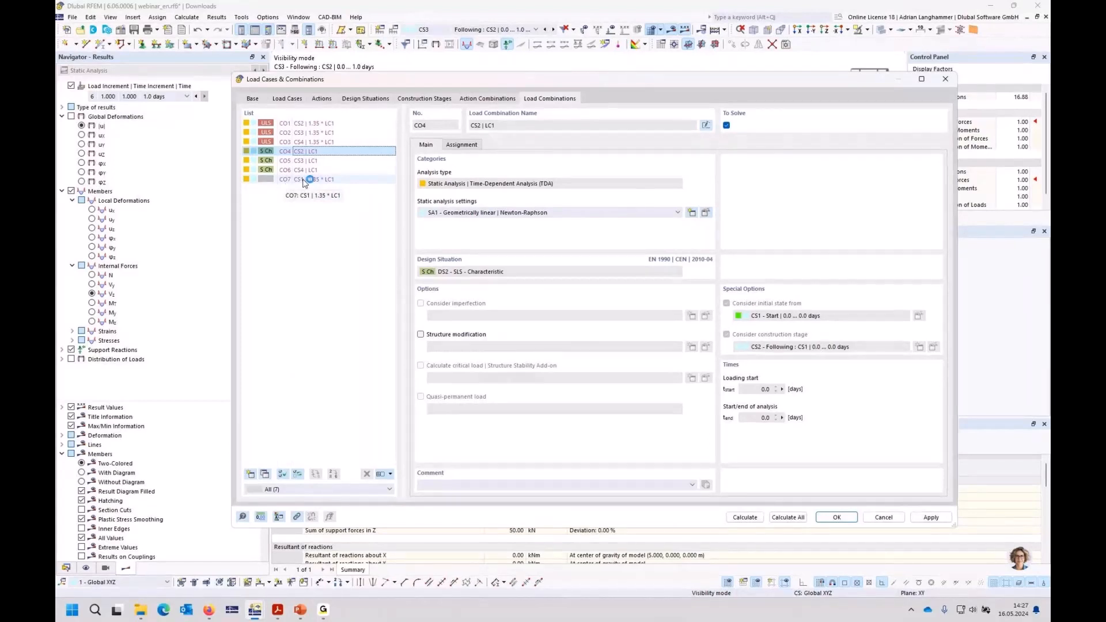
- Check the initial state and construction stage of load combinations CO1, CO7, CO4 and CO5, and confirm the load combination settings
click(304, 124)
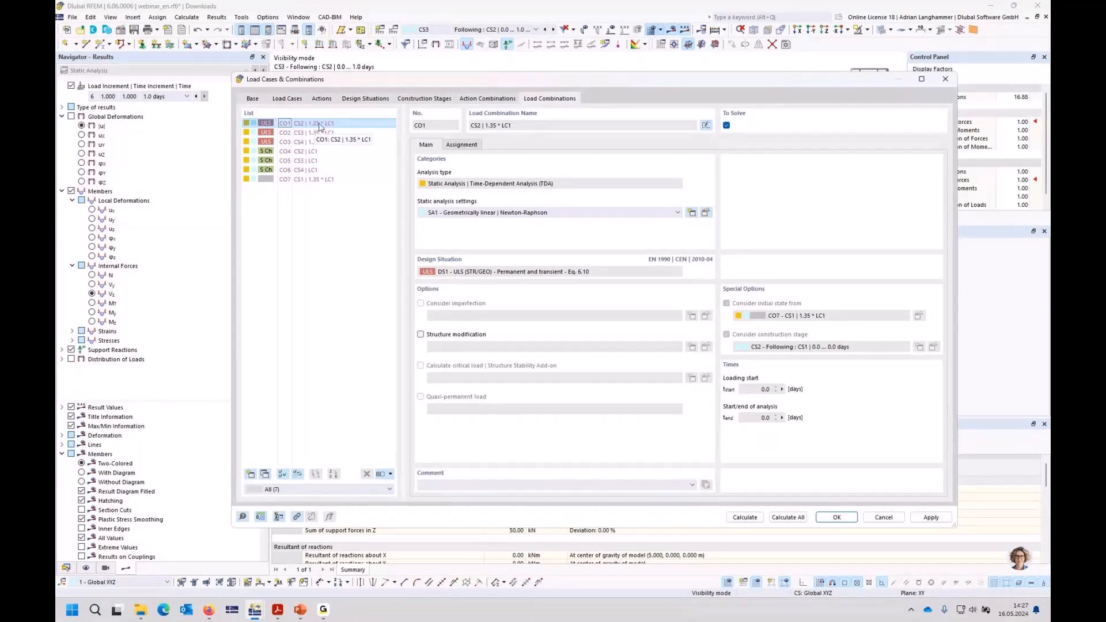
click(282, 182)
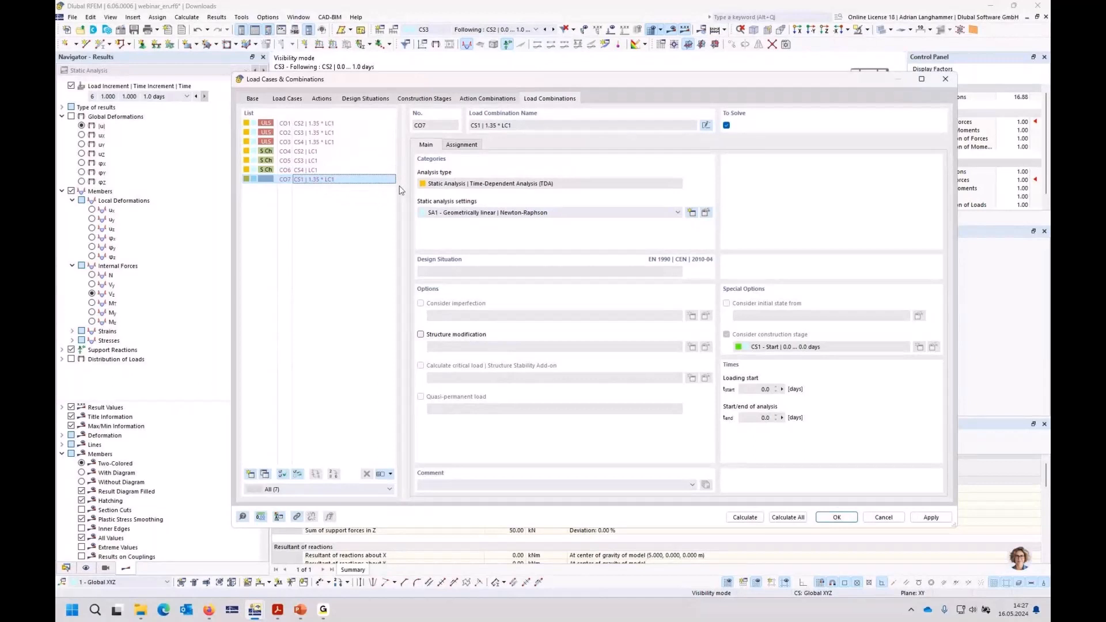
click(343, 152)
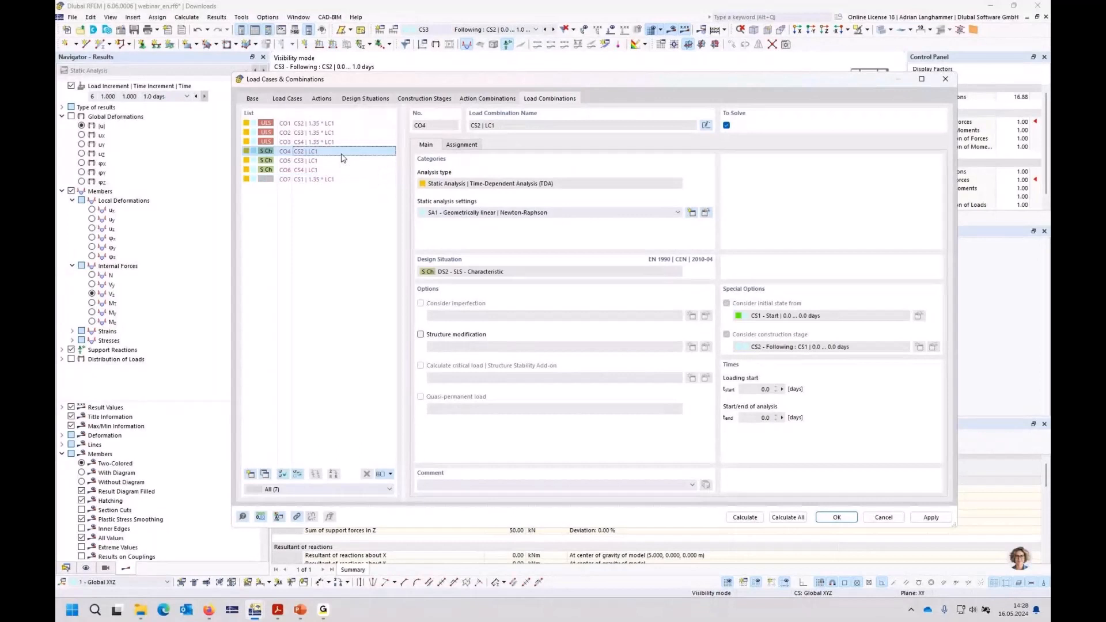
click(341, 161)
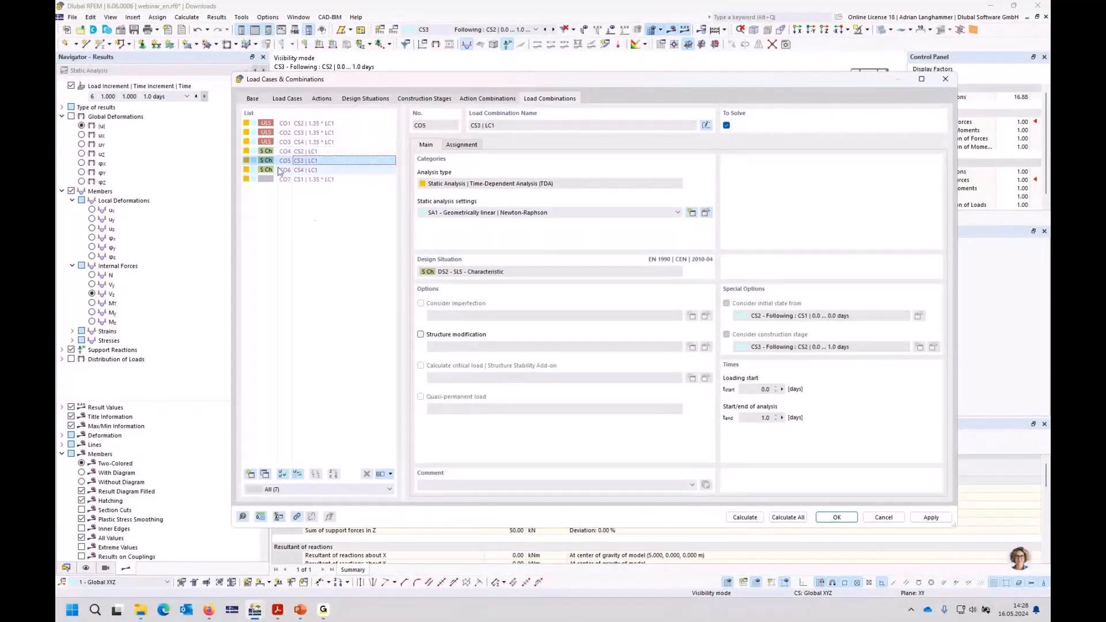
key(Return)
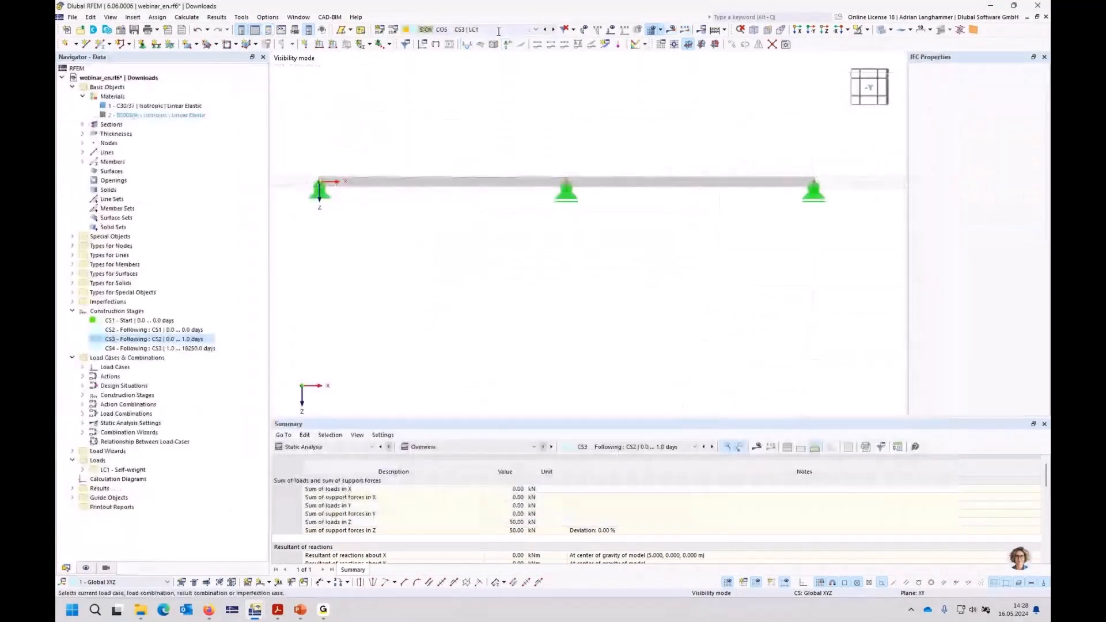
- Display the shear force results of design situation DS2 SLS - Characteristic and of load combination CO4
click(499, 31)
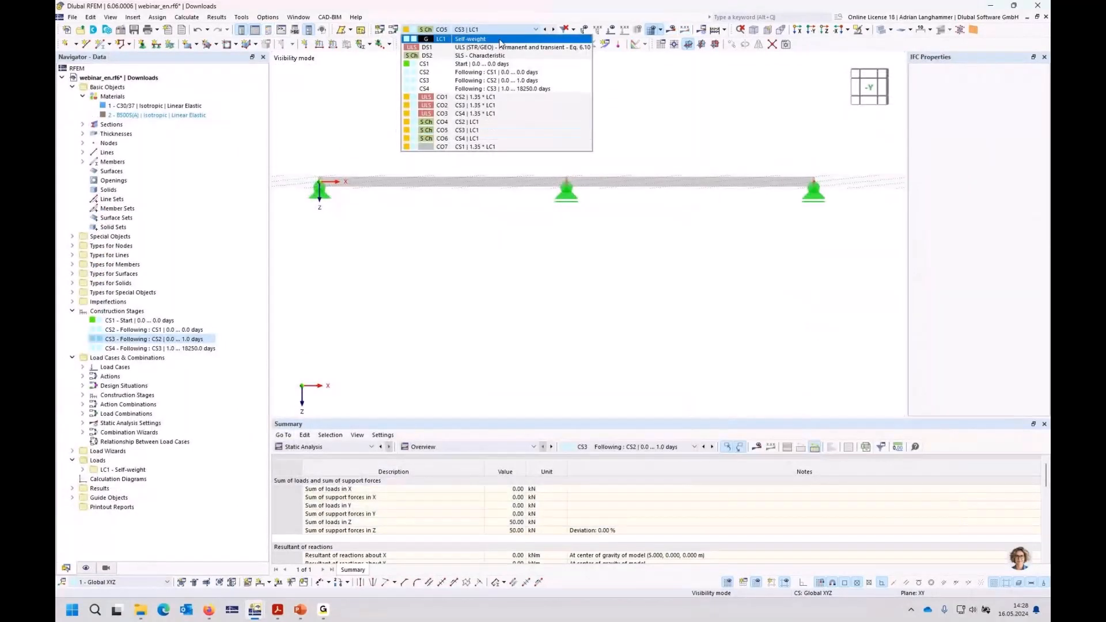
click(490, 55)
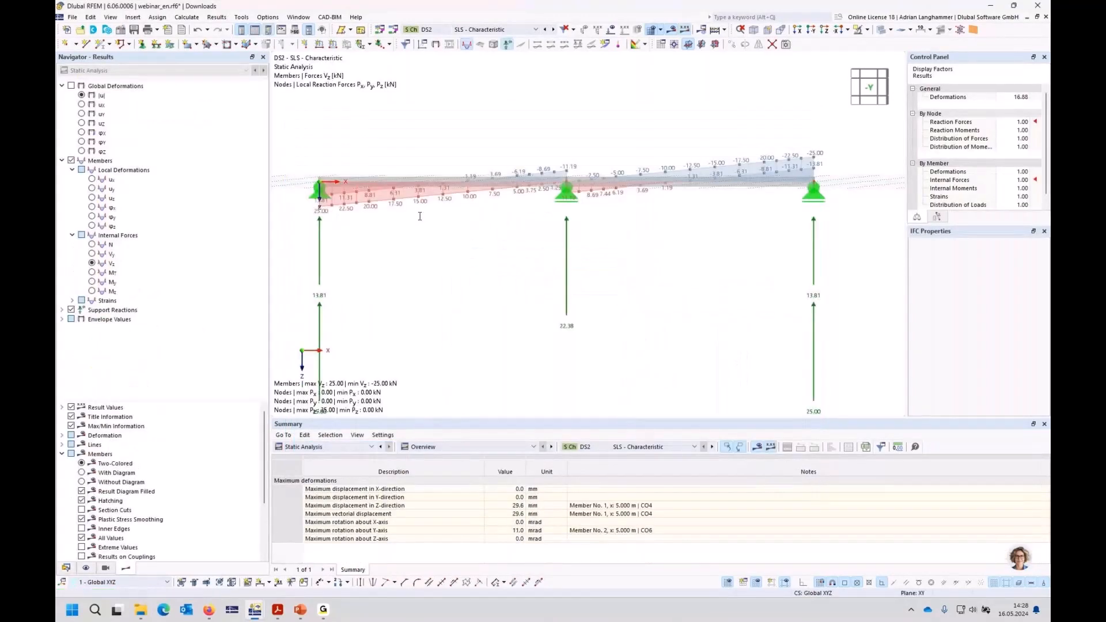
click(495, 29)
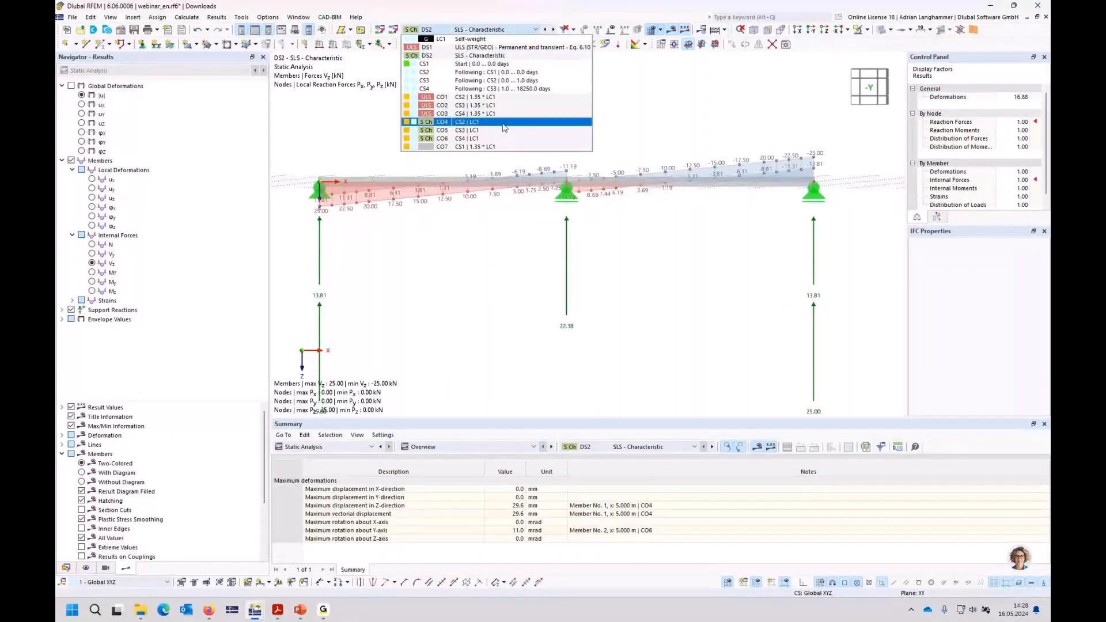
click(504, 122)
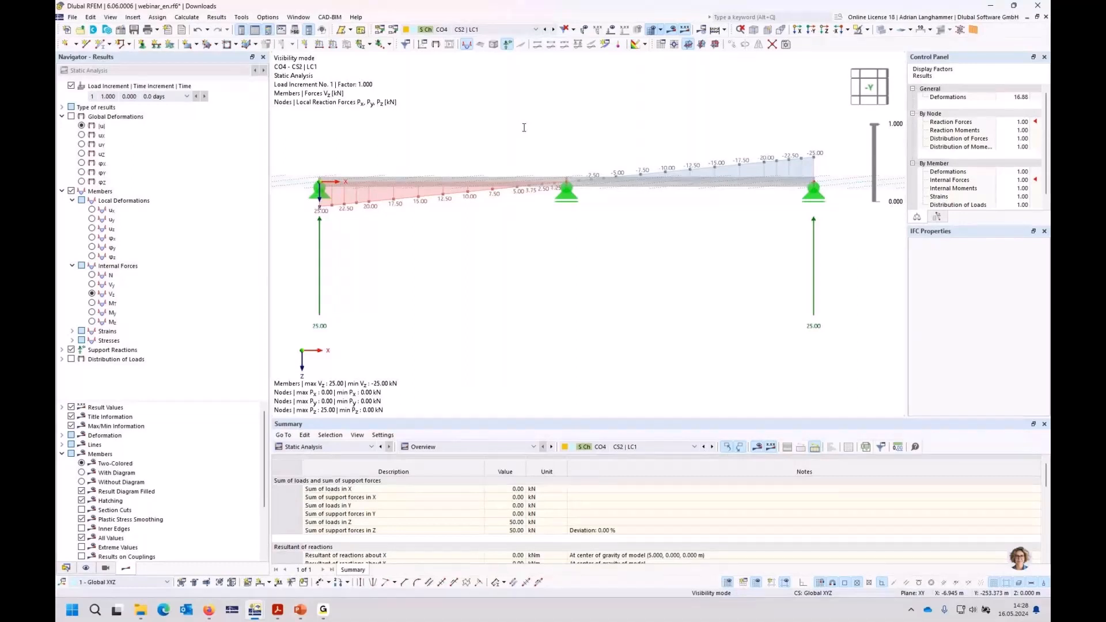
- Display the results of load combination CO5 at the 1.0 days time increment and show the member moments My
click(513, 30)
click(481, 127)
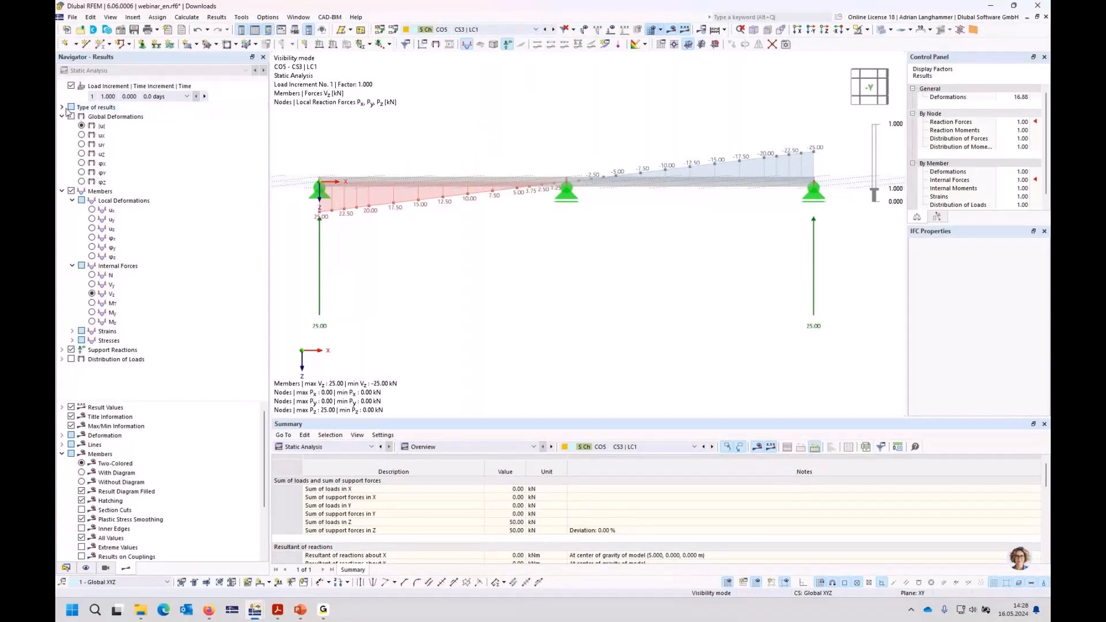
click(187, 96)
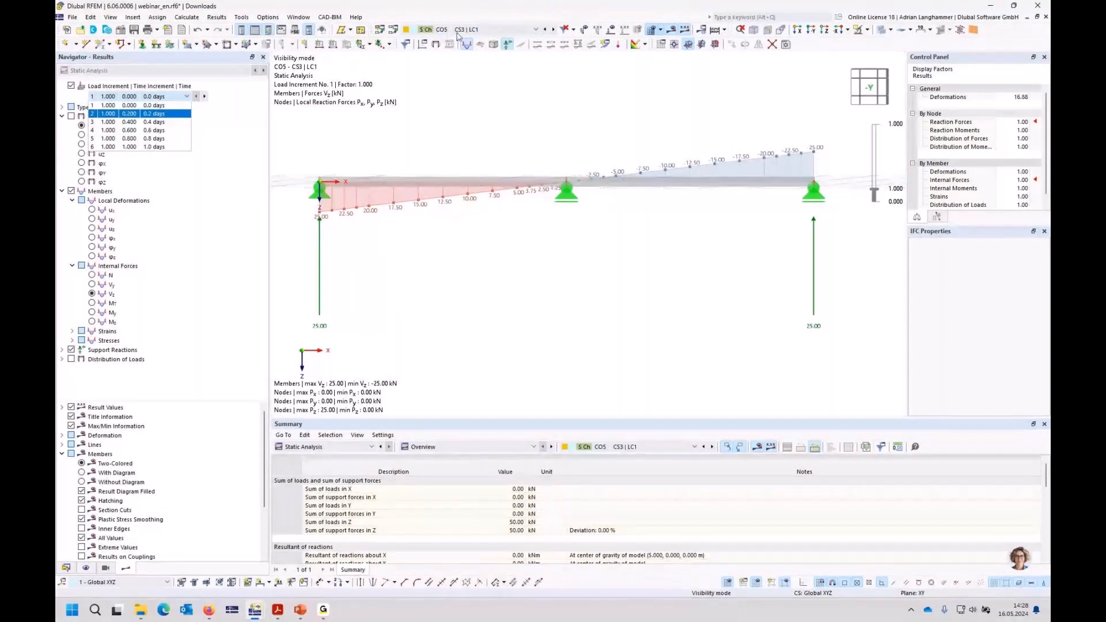
click(169, 149)
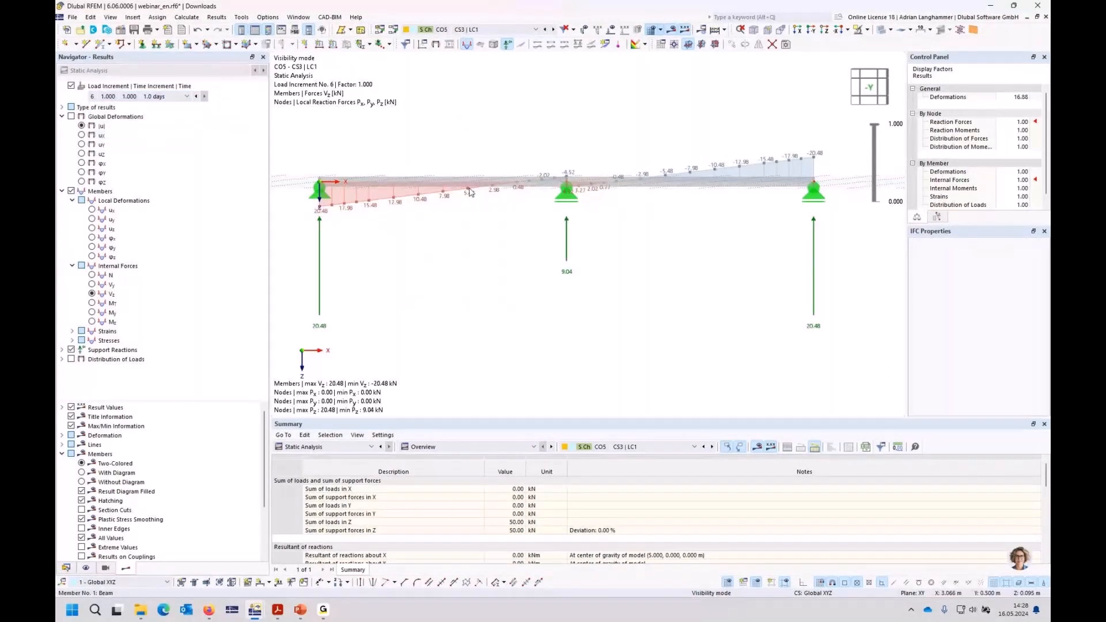
click(92, 313)
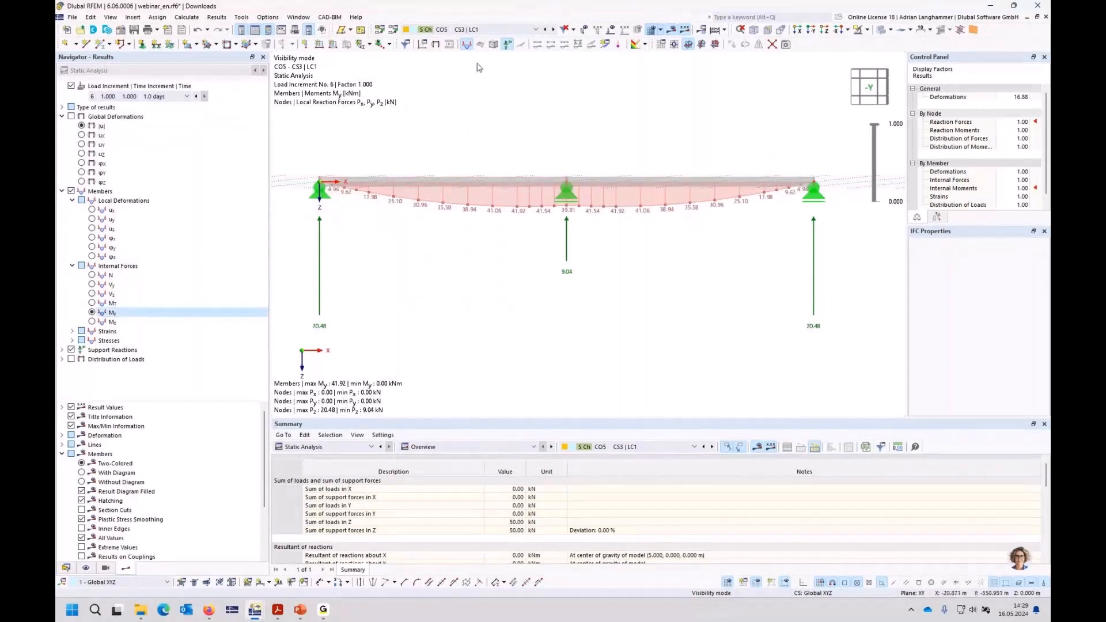
- Compare the My results of CO5 between final results and differences to initial state, leaving the differences to initial state shown
click(61, 107)
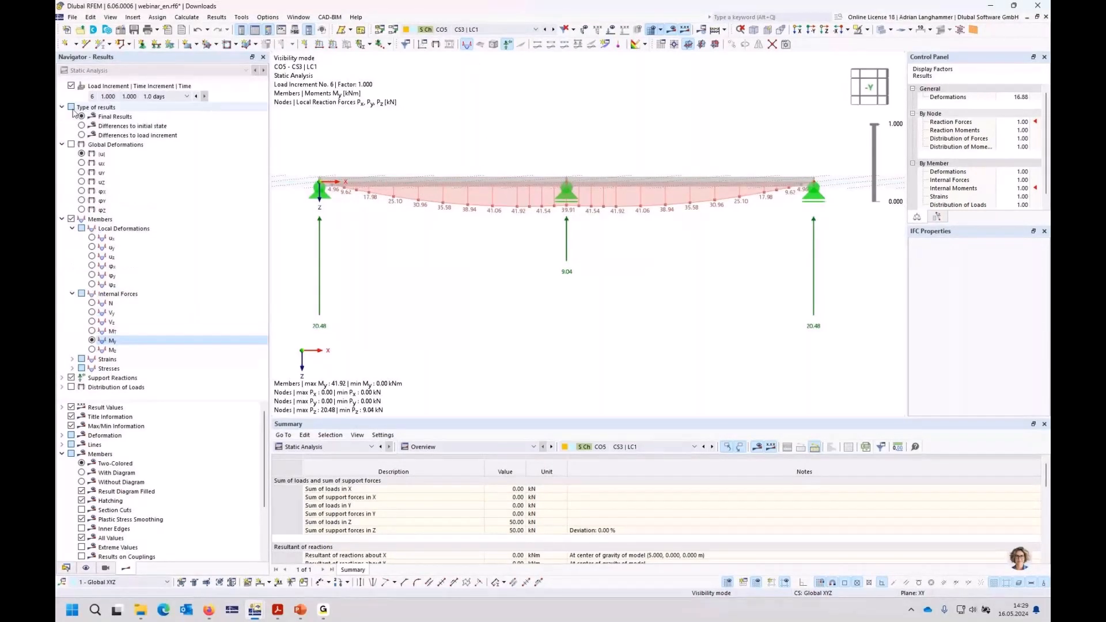
click(118, 117)
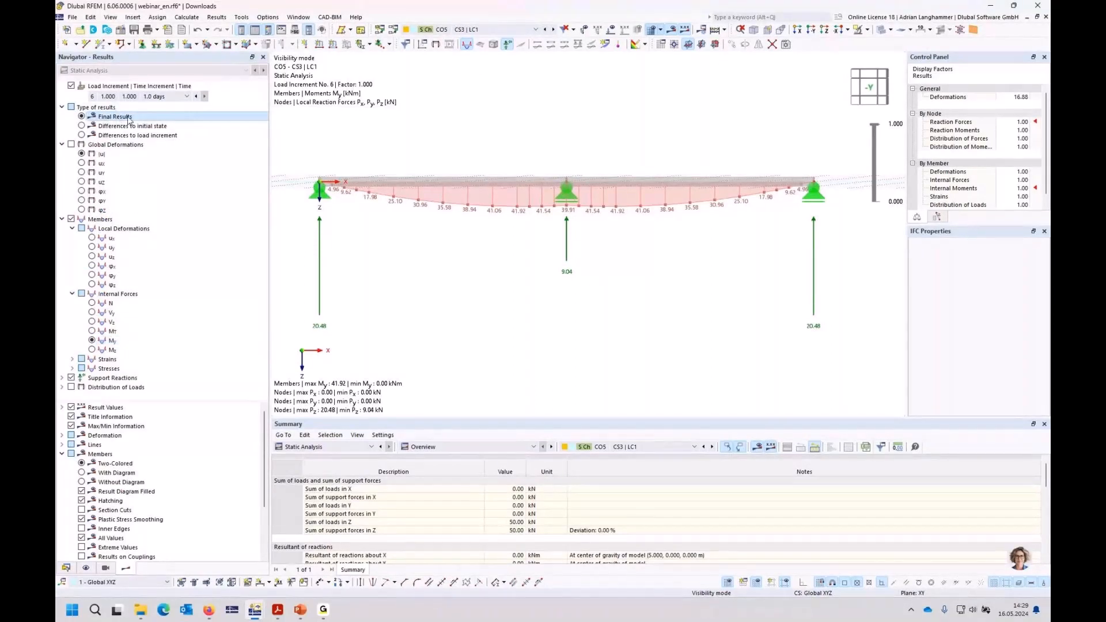
click(82, 126)
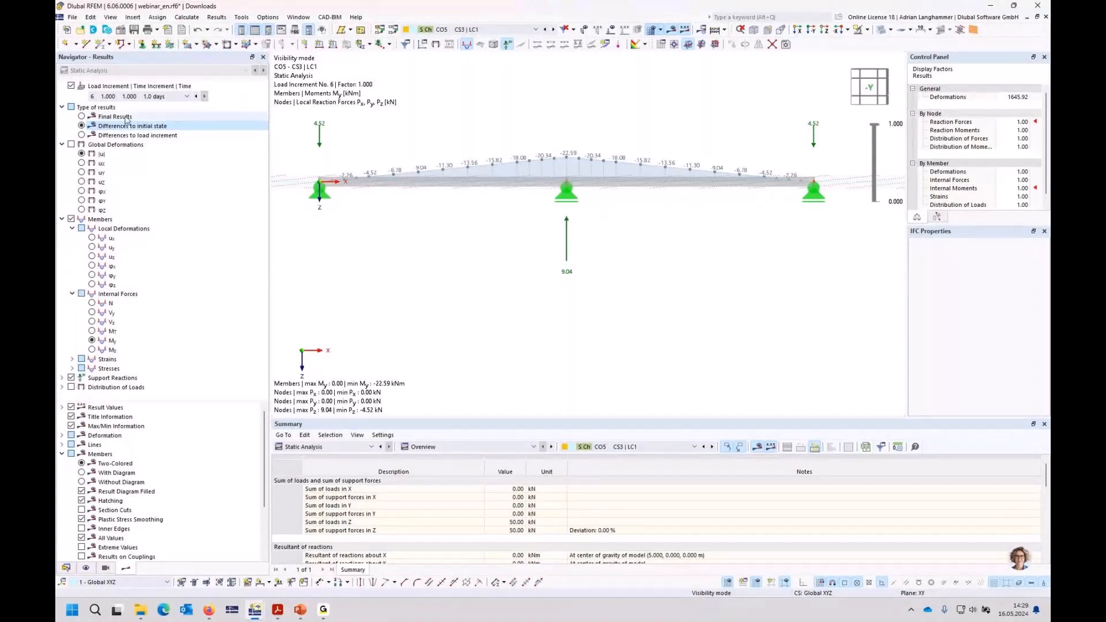
click(82, 117)
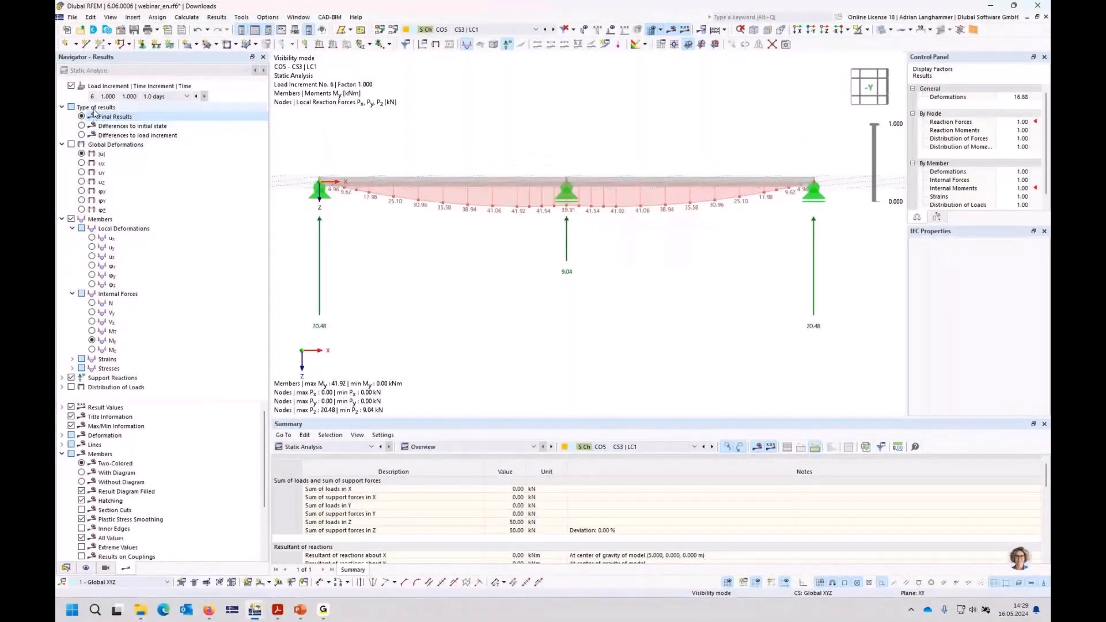
click(82, 128)
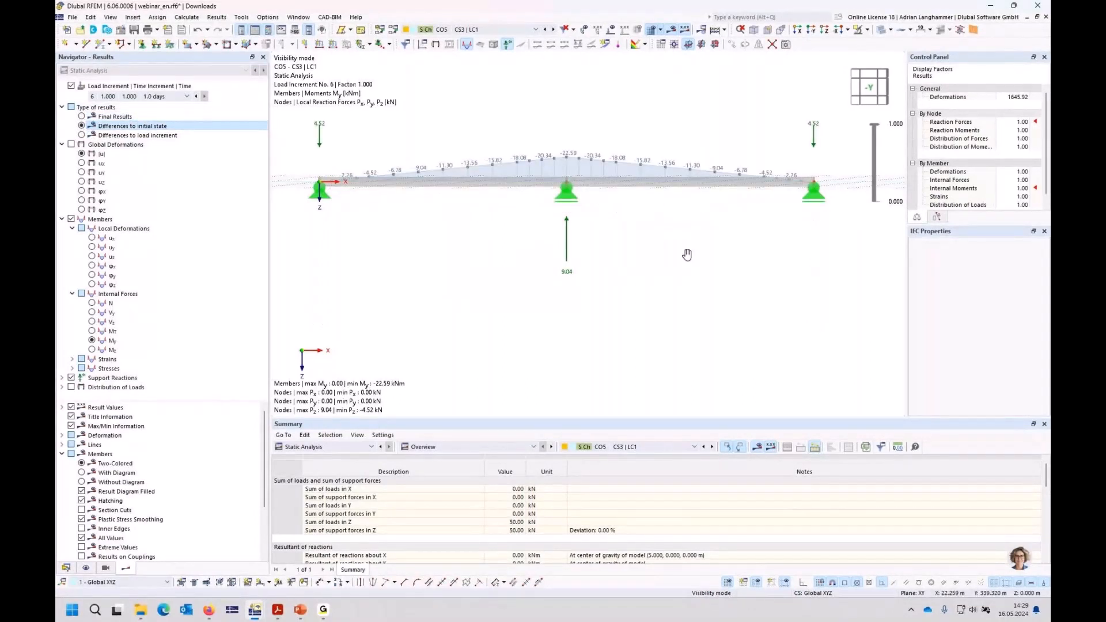
middle_drag(687, 255, 673, 279)
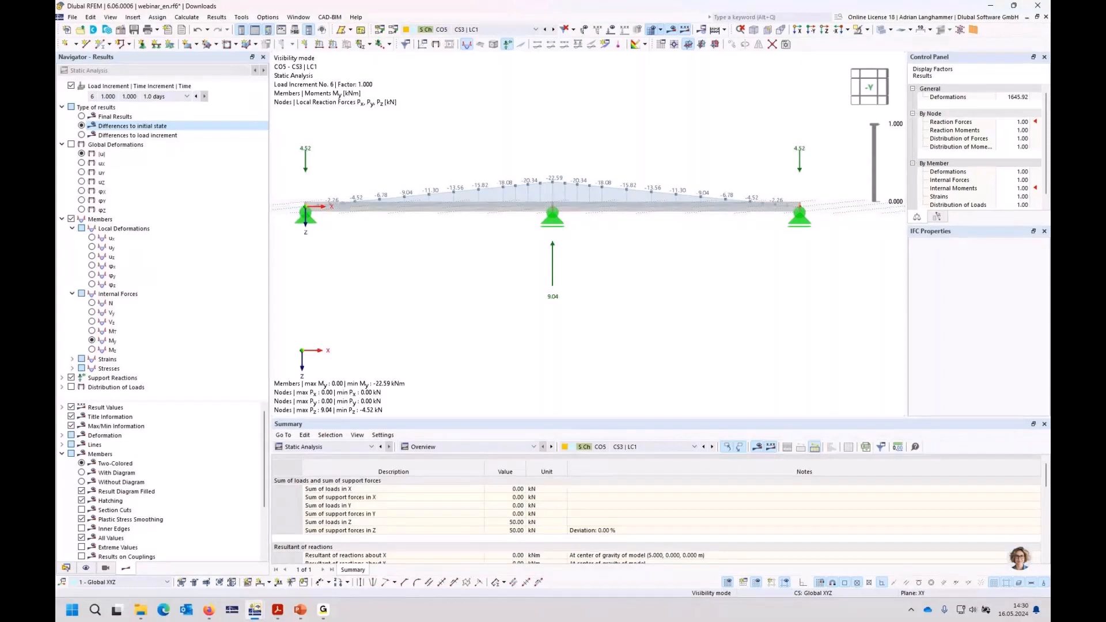
middle_drag(708, 319, 726, 326)
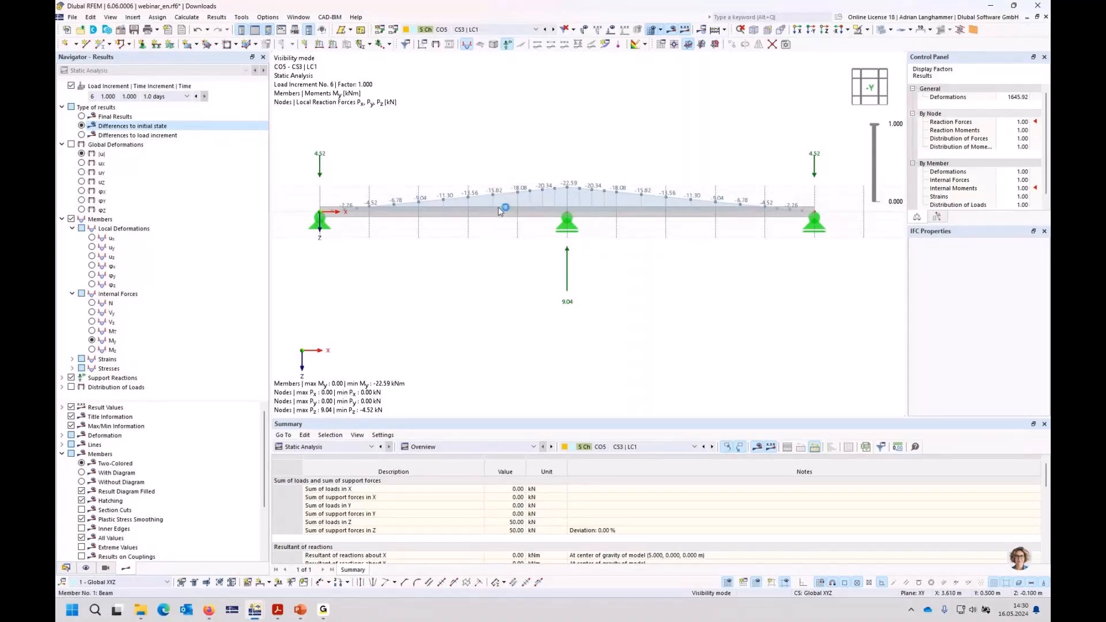
mouse_move(500, 211)
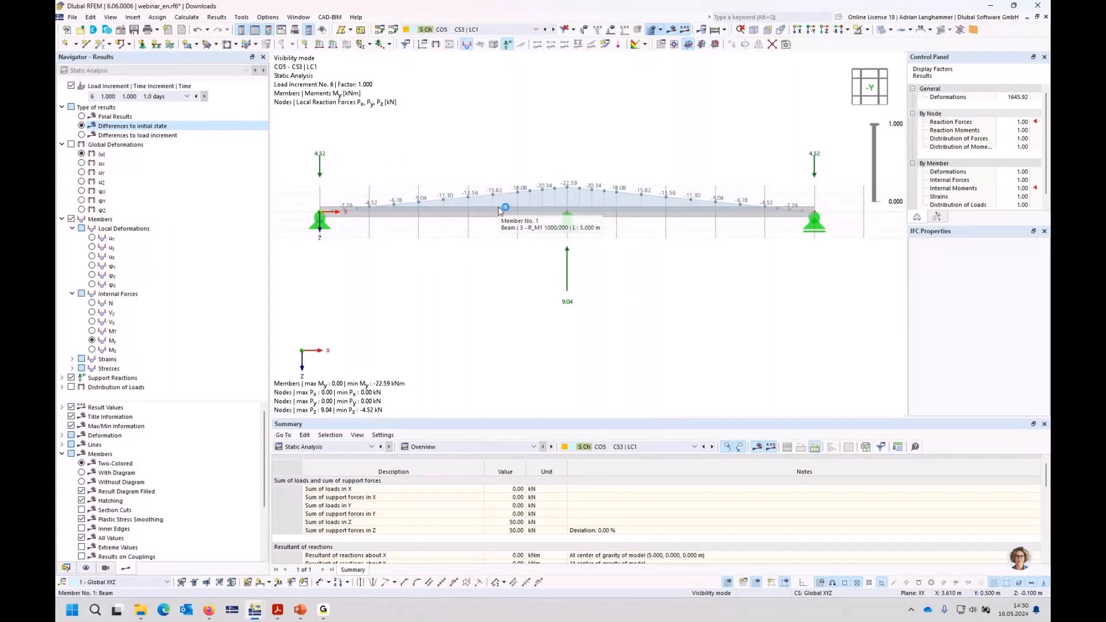
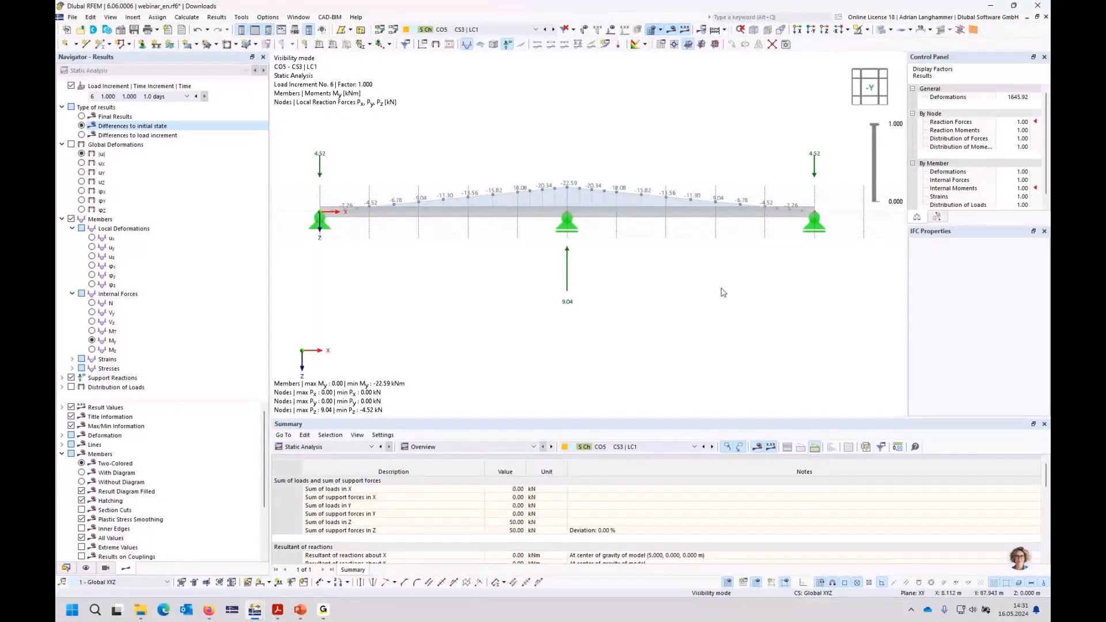
ctrl+middle_drag(721, 276, 720, 290)
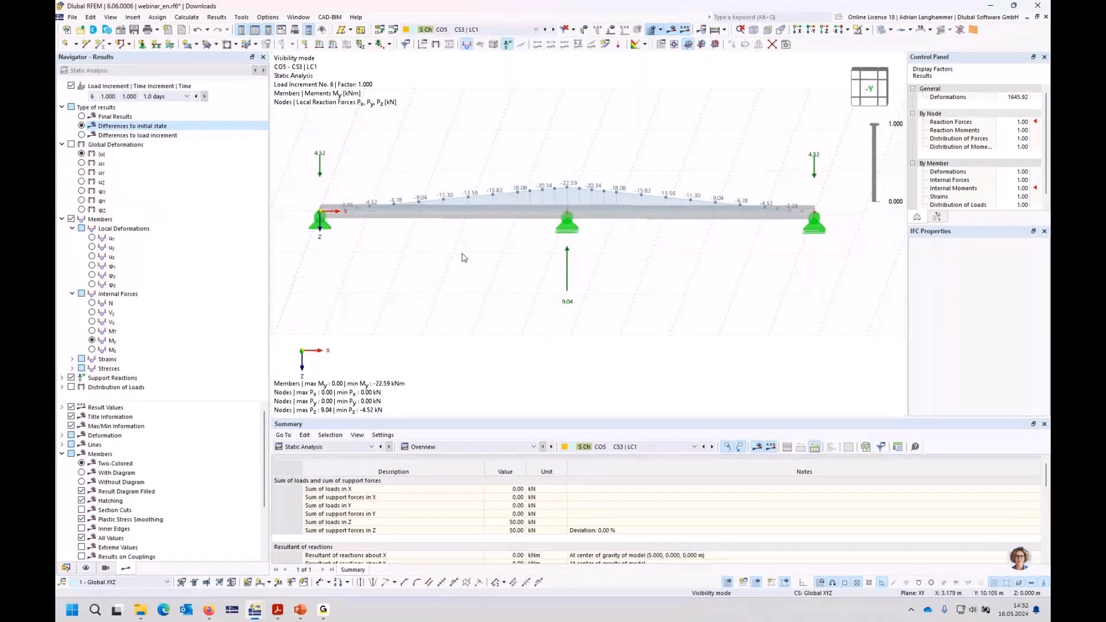
ctrl+middle_drag(548, 295, 556, 287)
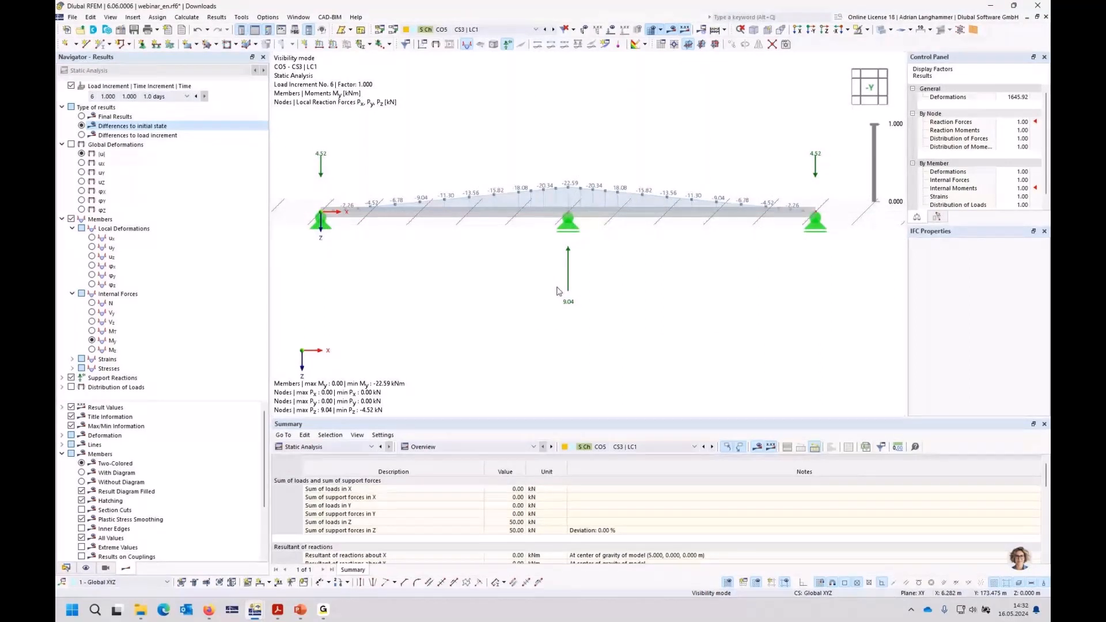
ctrl+middle_drag(557, 291, 467, 272)
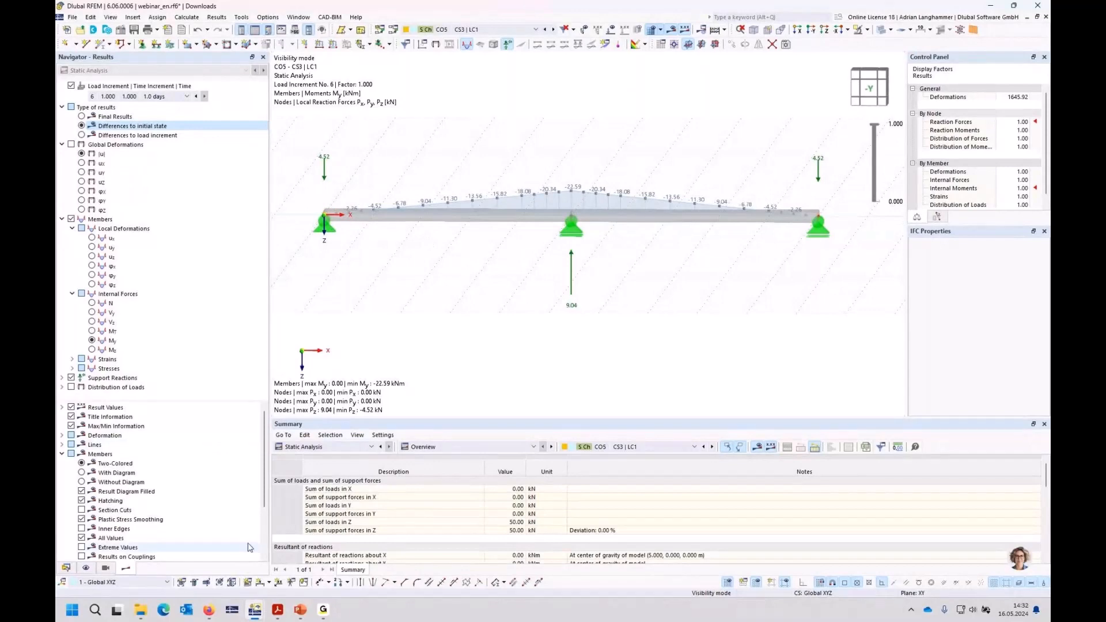
- Switch to the RFEM session with the building models and maximize the Stages-Building-withoutTDA-input.rf6 model
mouse_move(257, 609)
click(266, 556)
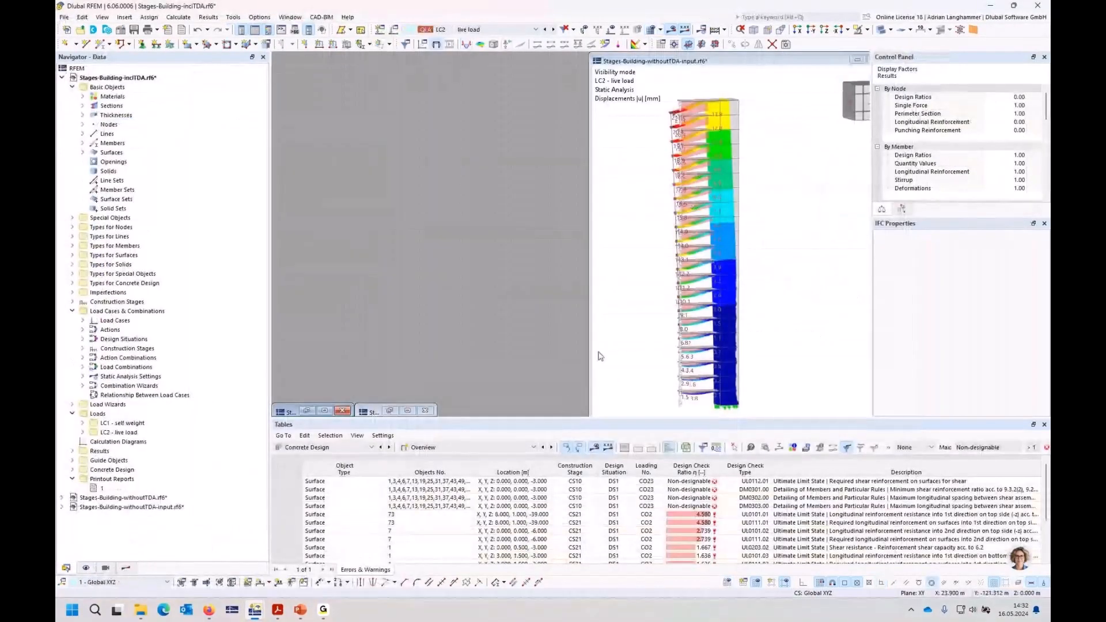
click(817, 59)
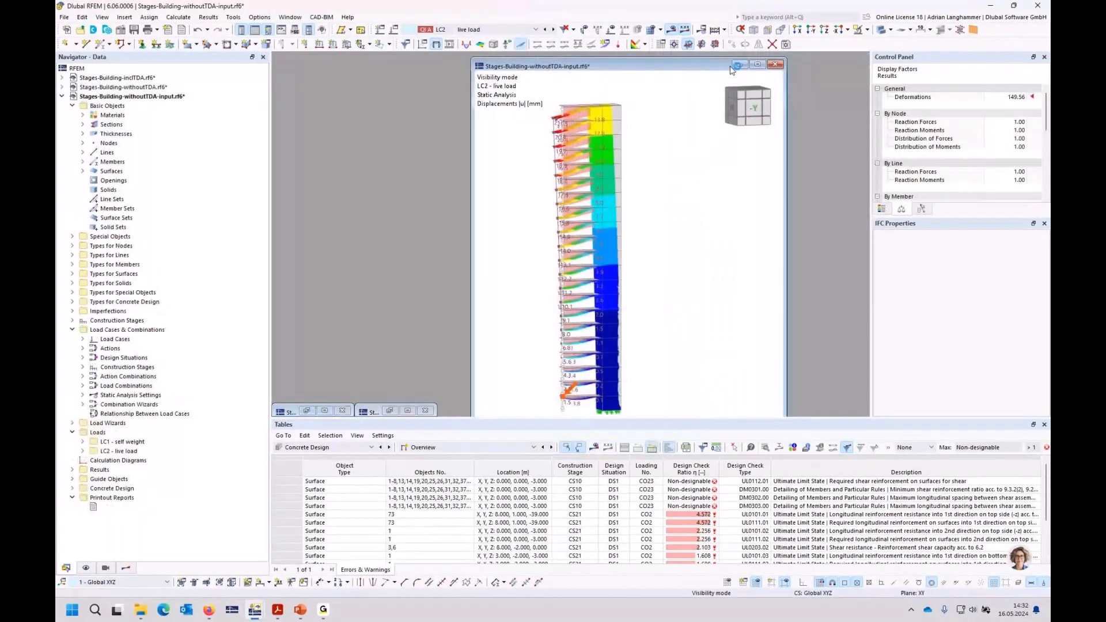
click(757, 64)
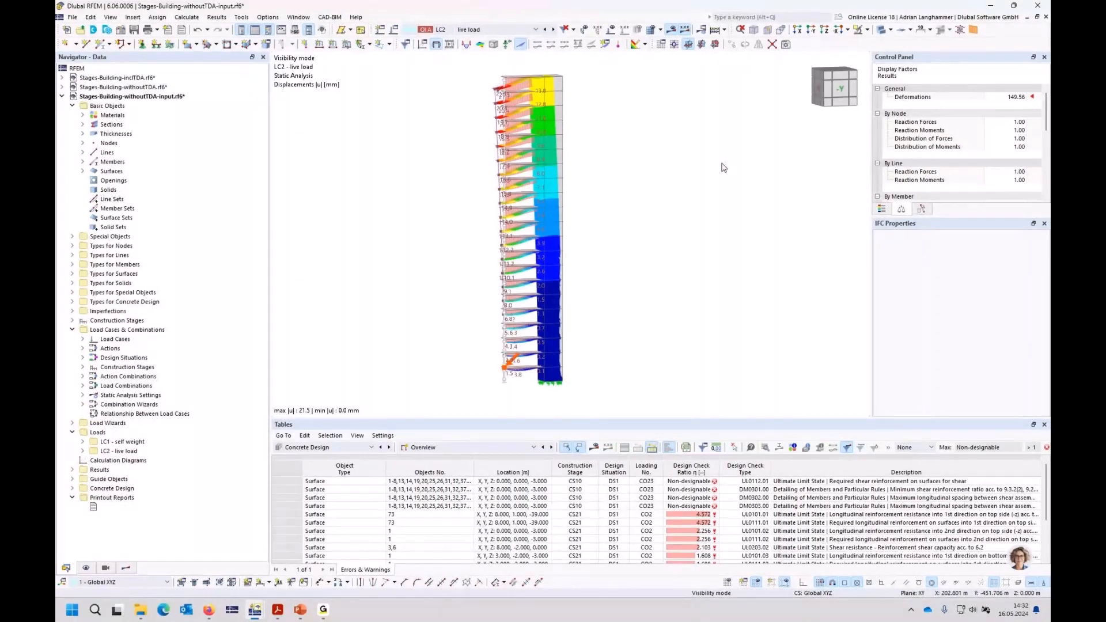
- Check the active analysis add-ons in the base data of Stages-Building-withoutTDA-input.rf6 and list the model's construction stages
ctrl+middle_drag(724, 167, 691, 159)
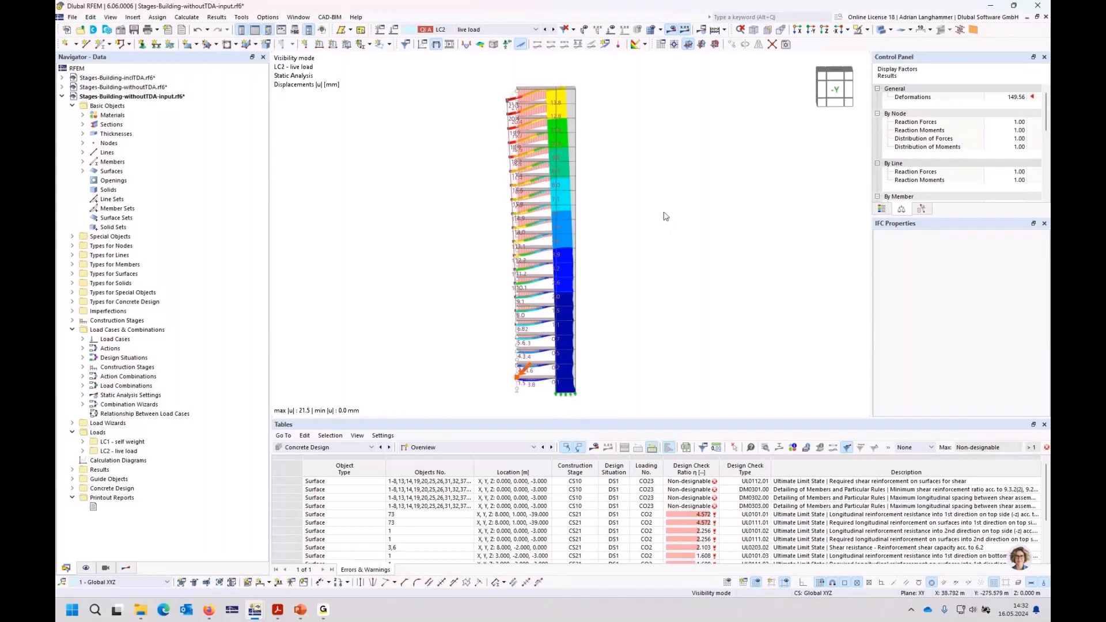
ctrl+middle_drag(449, 208, 438, 201)
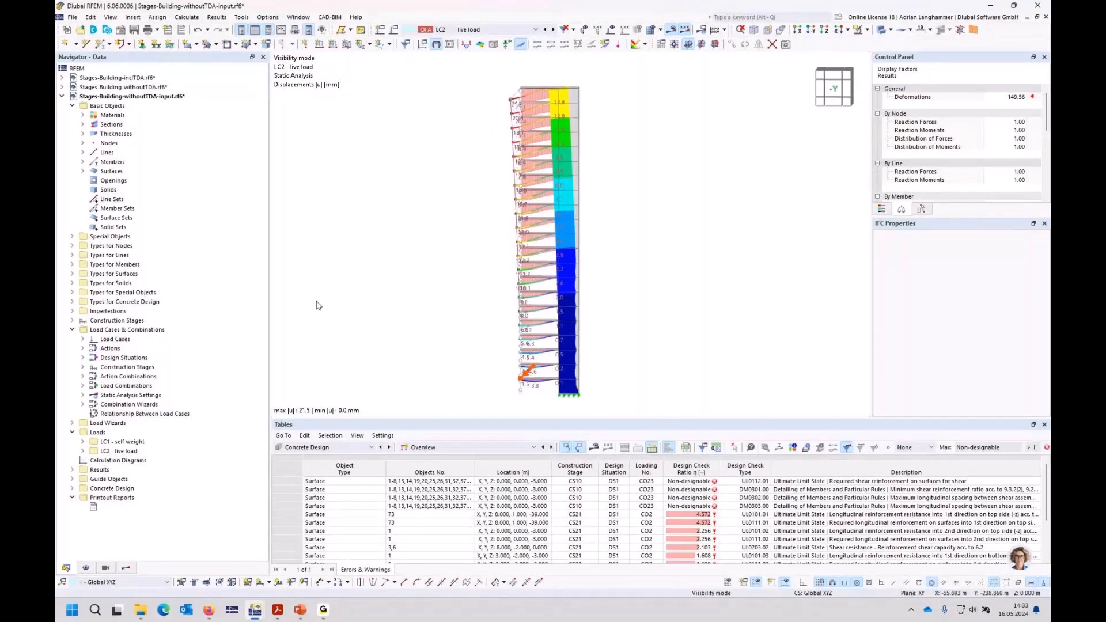
click(125, 98)
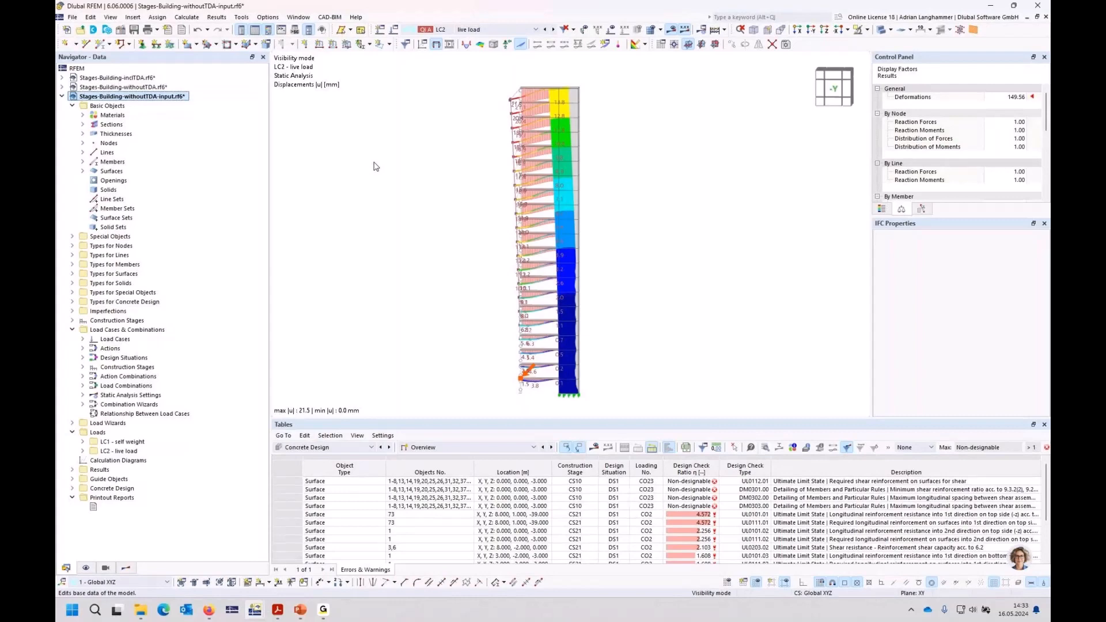
click(385, 102)
click(348, 165)
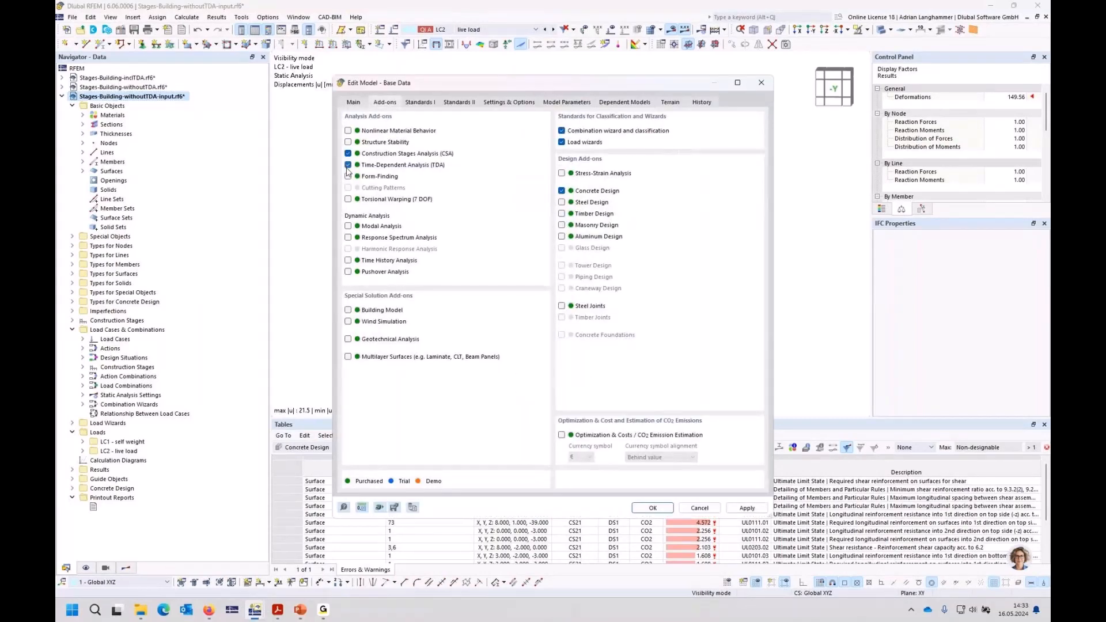
click(761, 84)
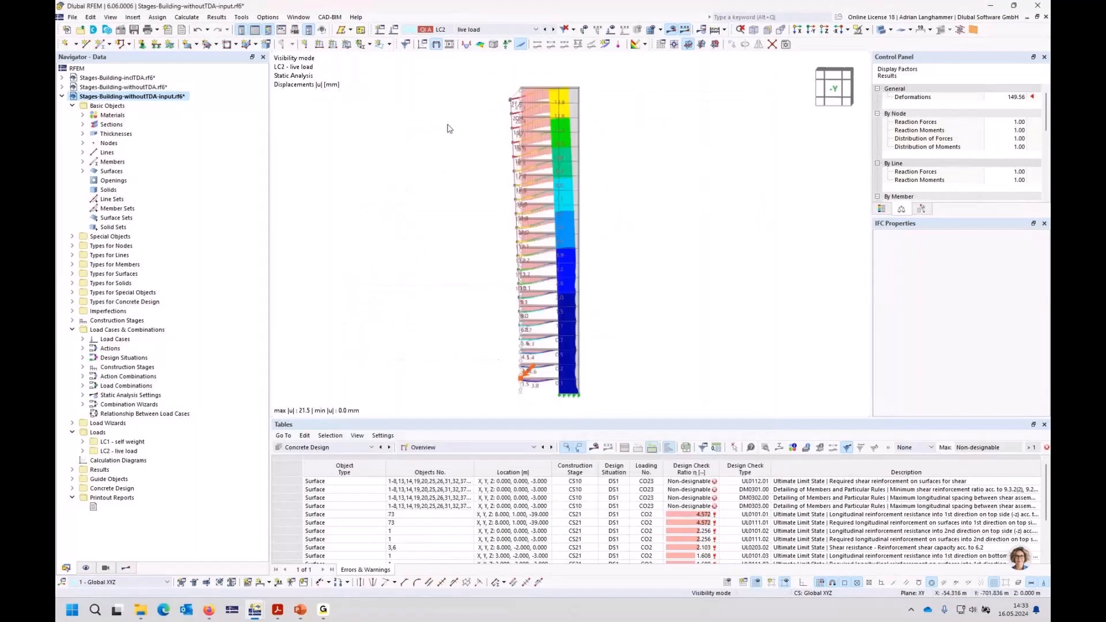
click(72, 320)
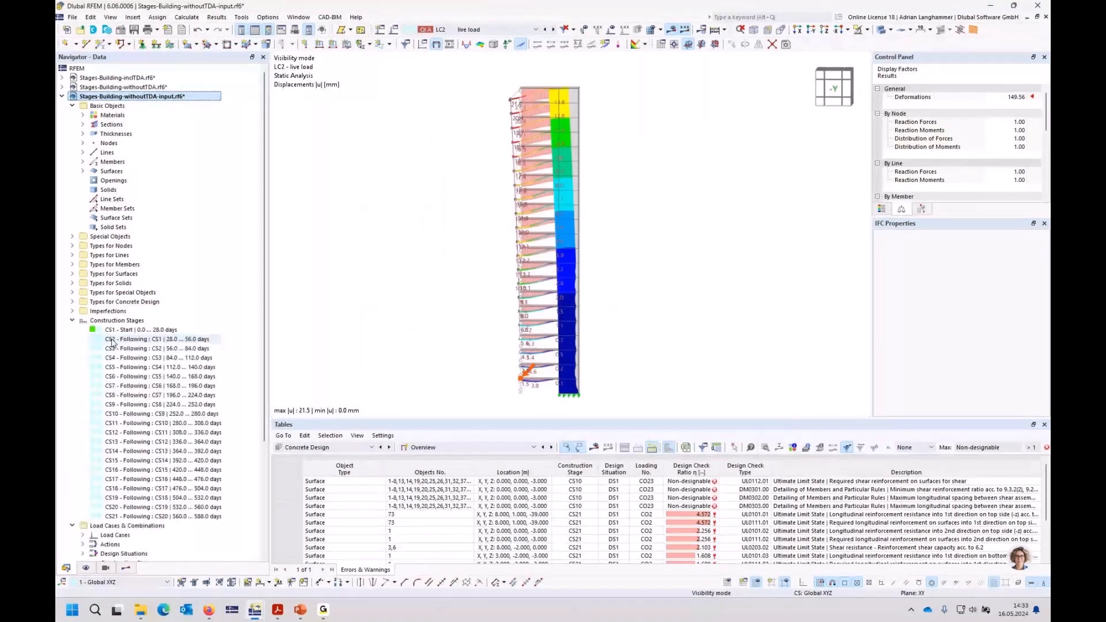
- Deactivate the Time-Dependent Analysis (TDA) add-on in the model's base data, and reactivate it after viewing the construction stage list
right_click(108, 97)
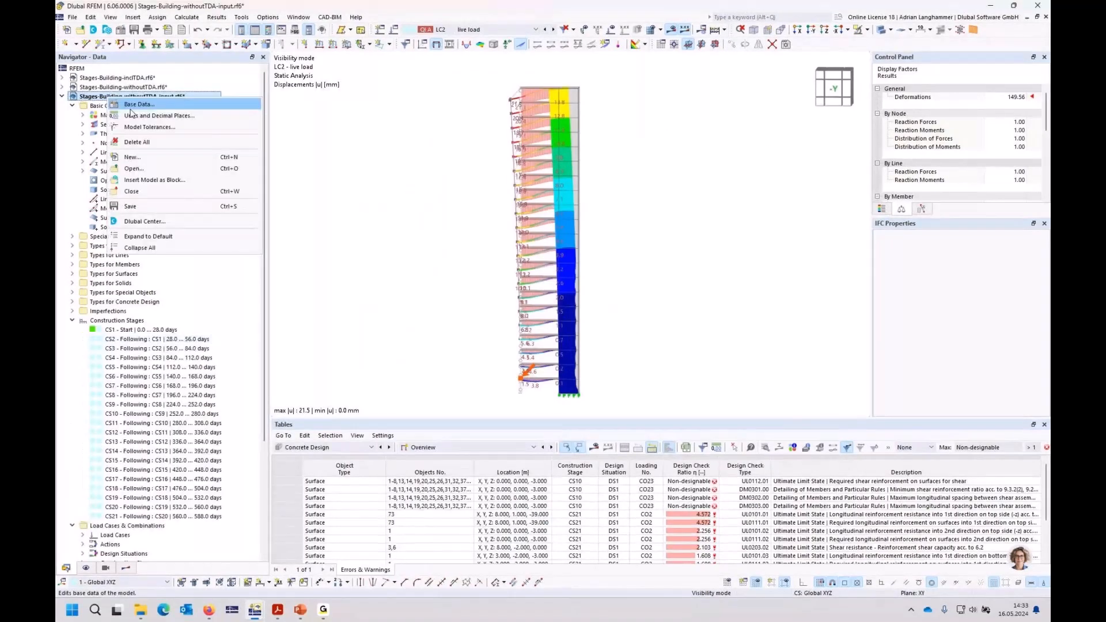
click(132, 106)
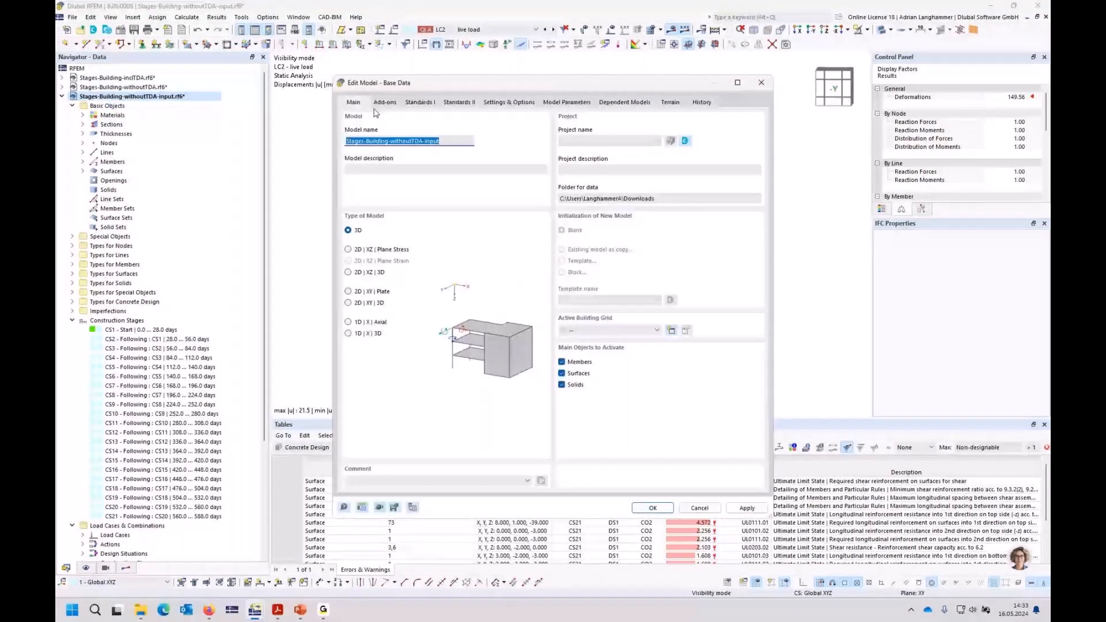
click(381, 103)
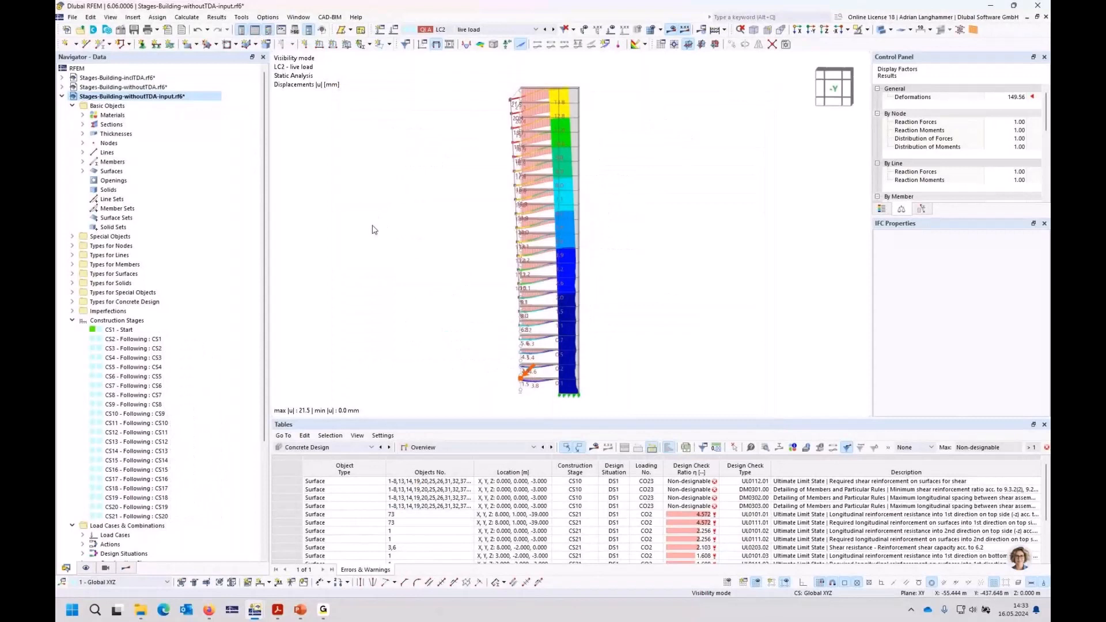
right_click(124, 96)
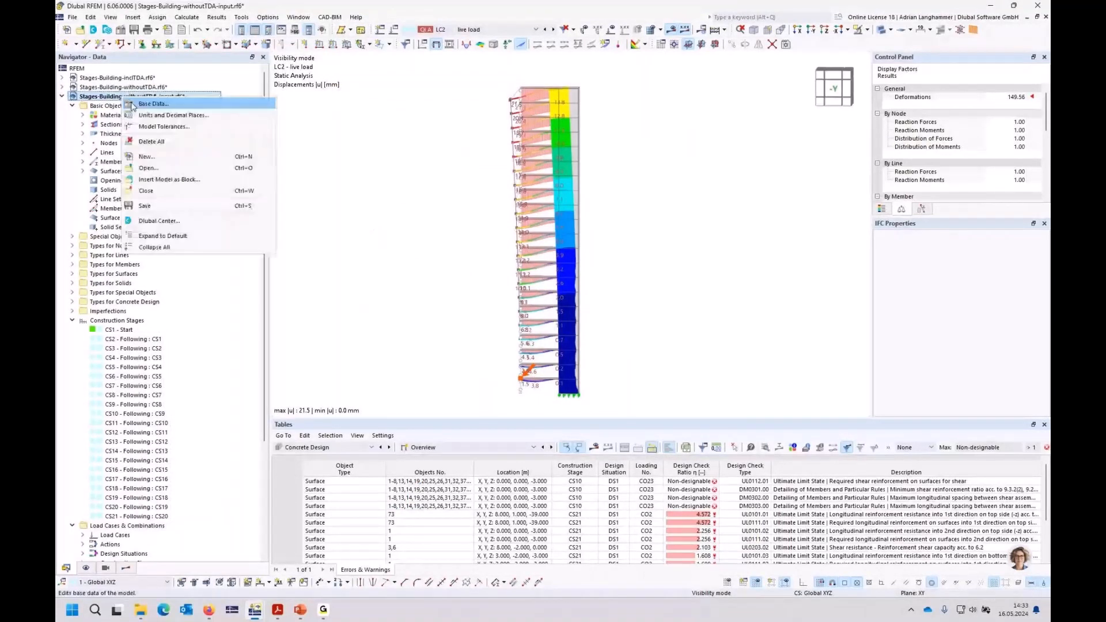
click(136, 105)
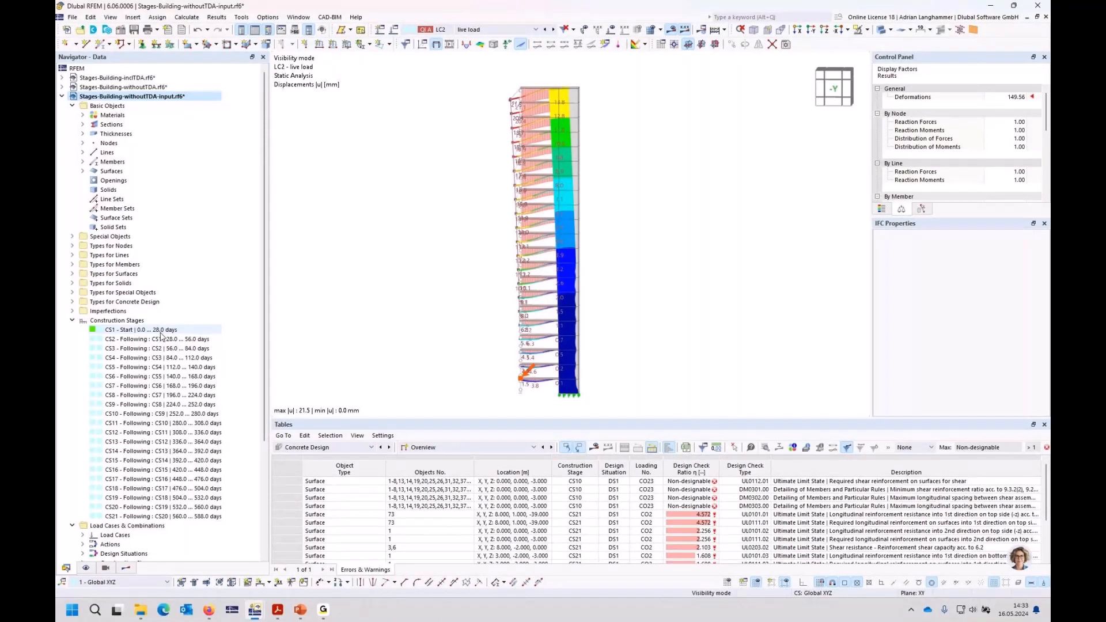
- Display construction stage CS1 in the model and open its settings to examine the start time, end time and duration
double_click(161, 333)
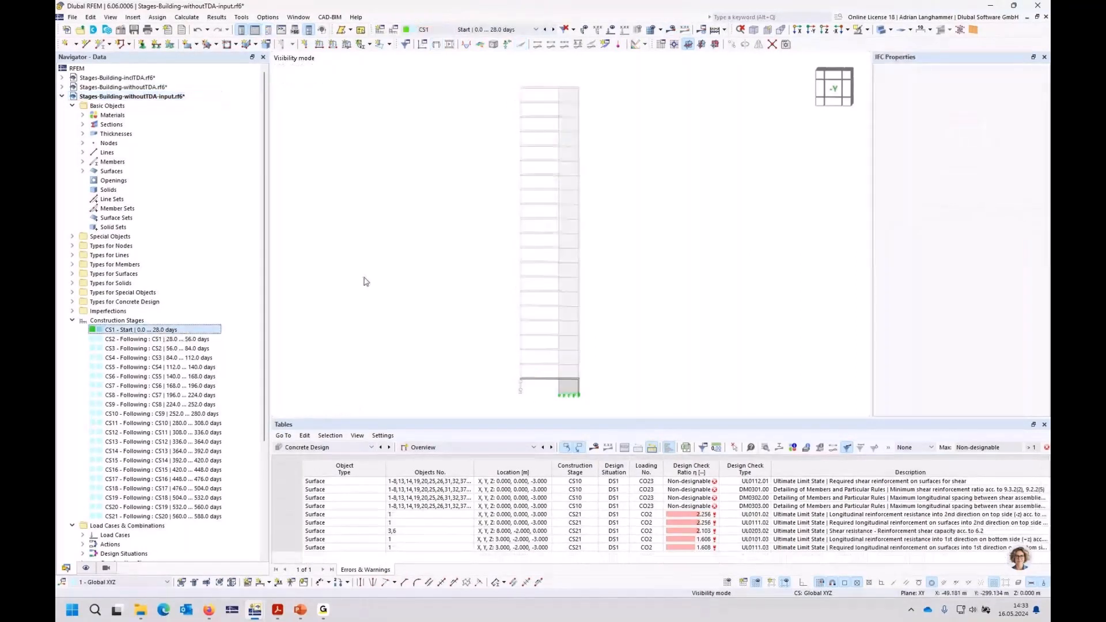
double_click(163, 333)
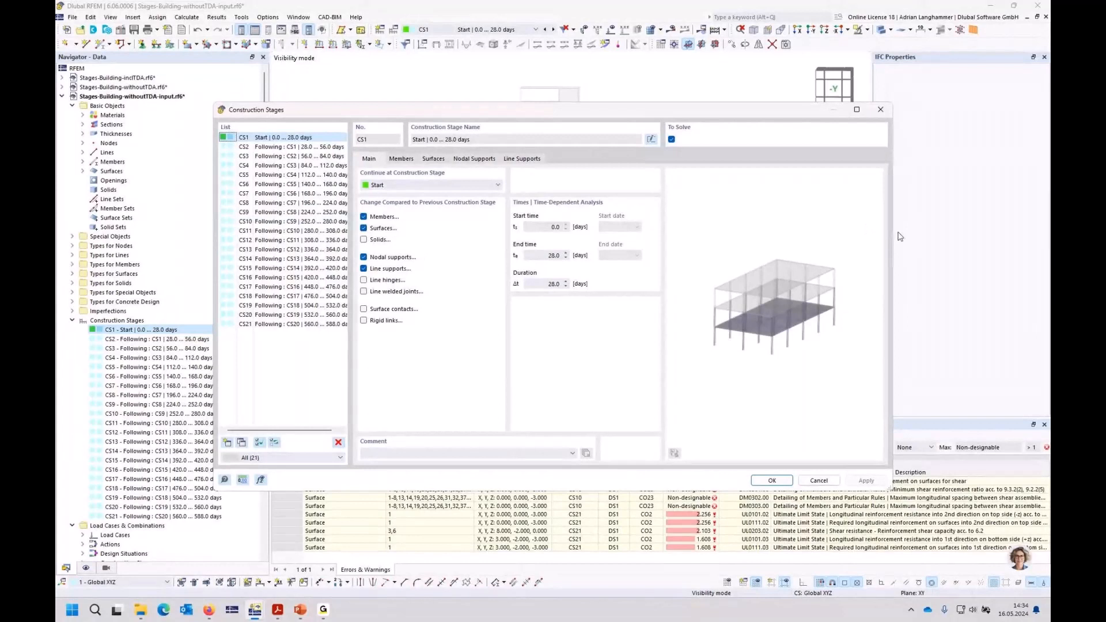
- Set the duration of construction stage CS1 to 14 days and check the resulting times of stage CS2
drag(894, 232, 978, 234)
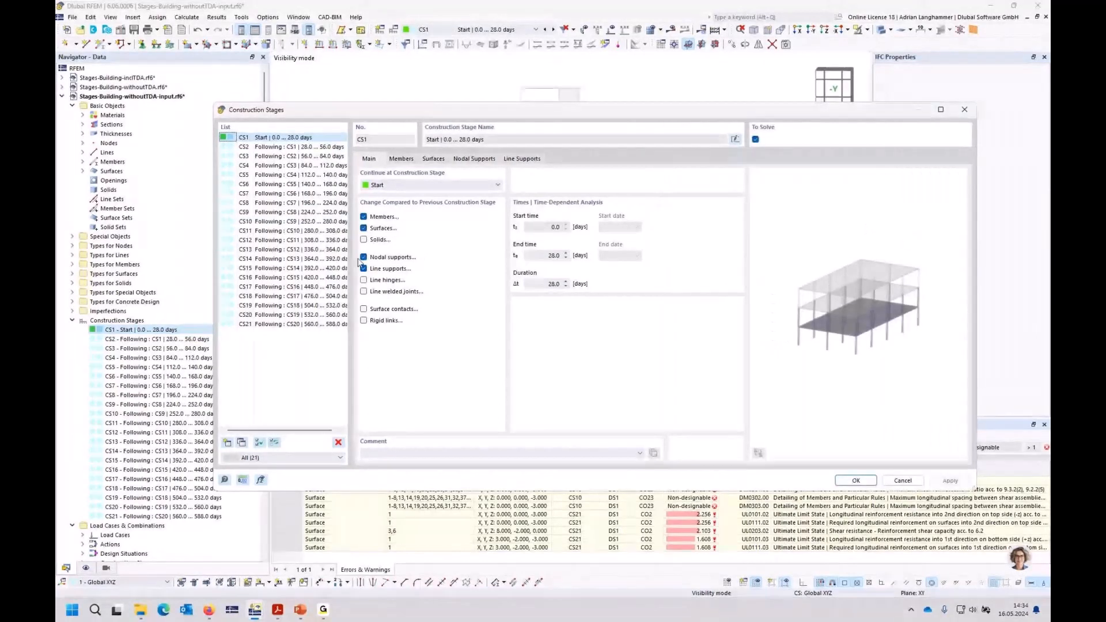
click(326, 148)
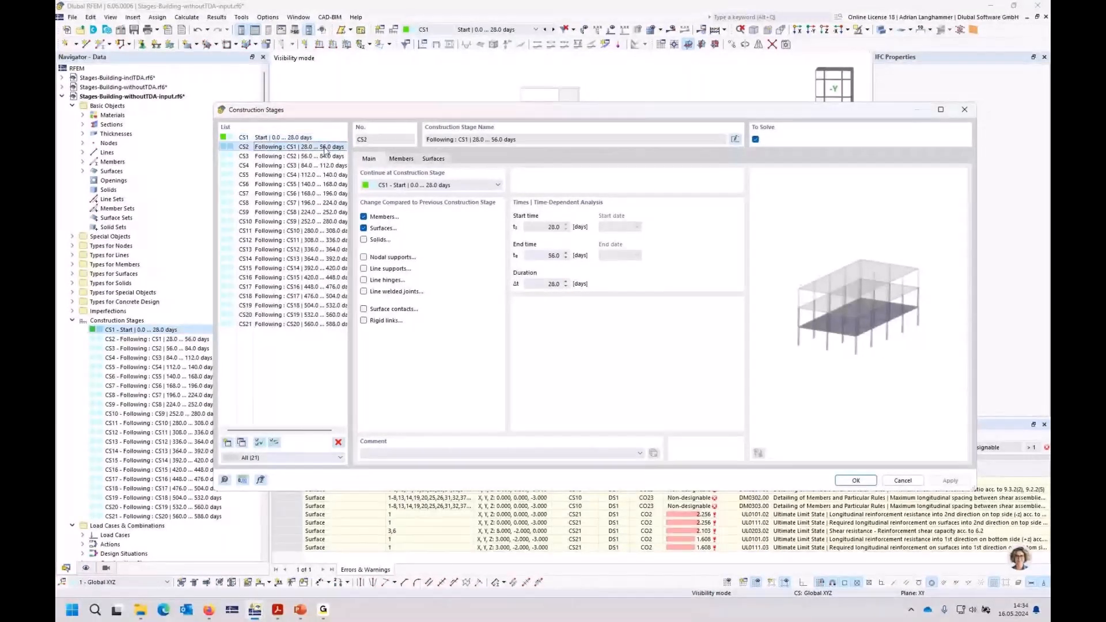
click(324, 138)
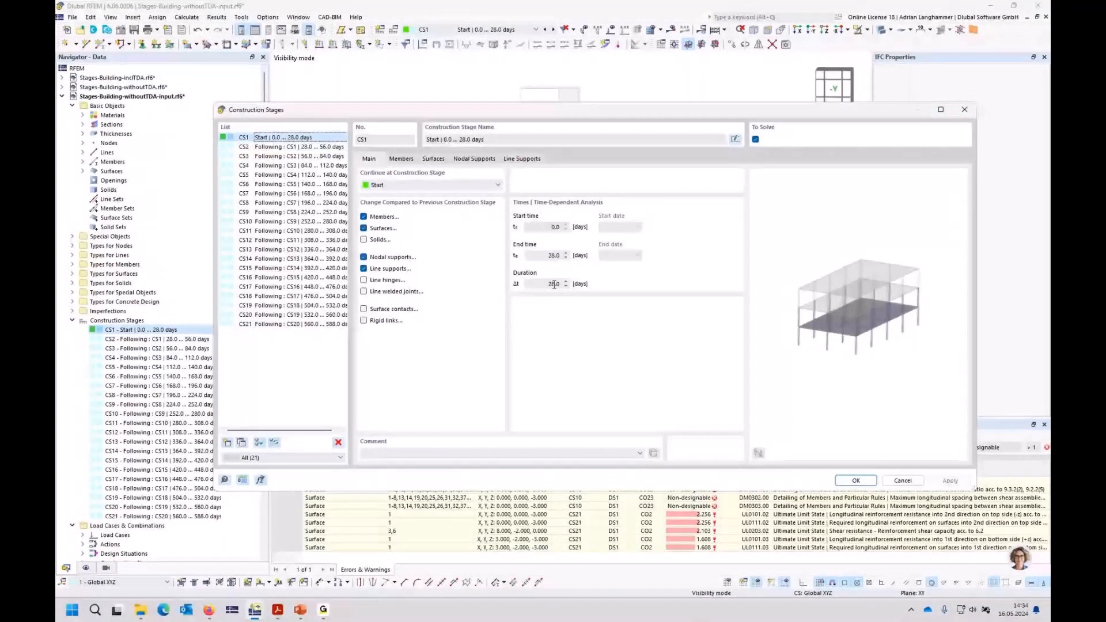
drag(558, 284, 422, 267)
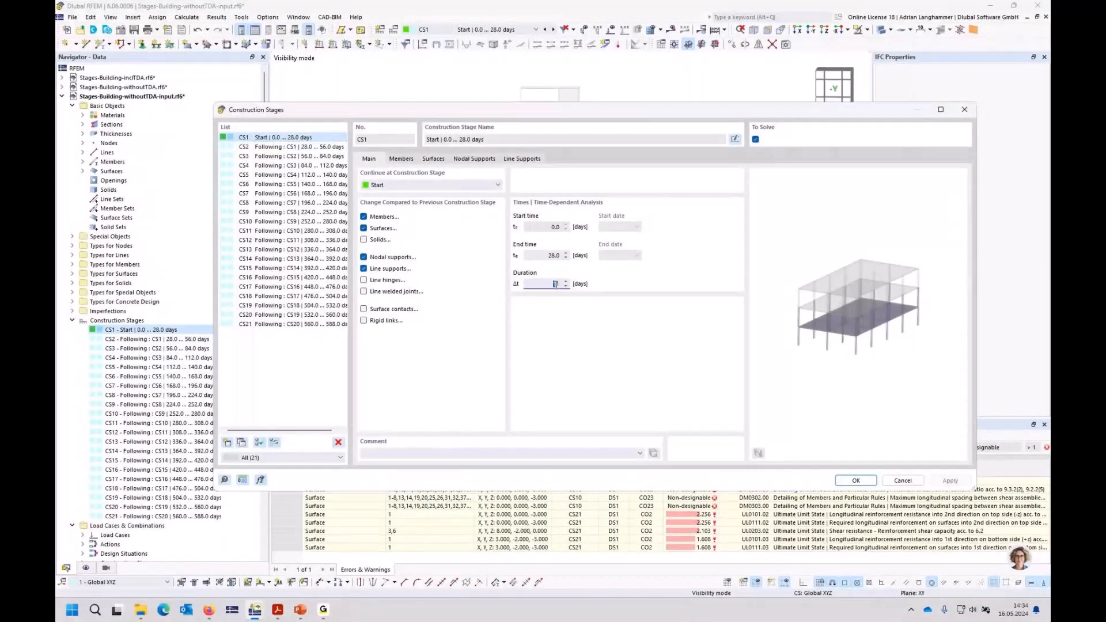
drag(554, 284, 566, 284)
text(14)
key(Tab)
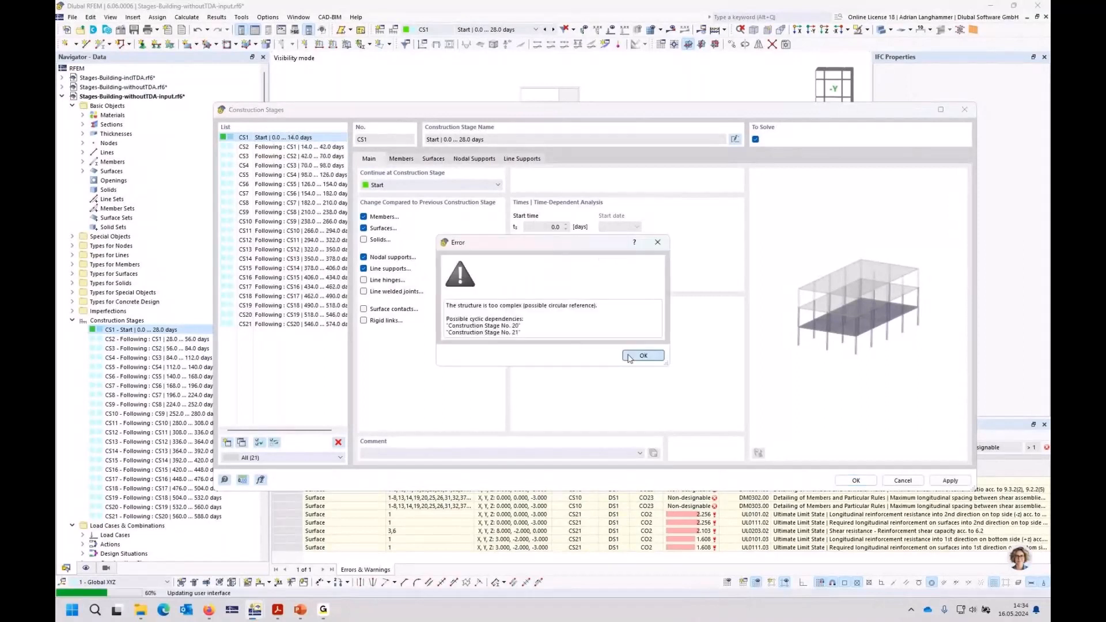
click(630, 356)
click(299, 147)
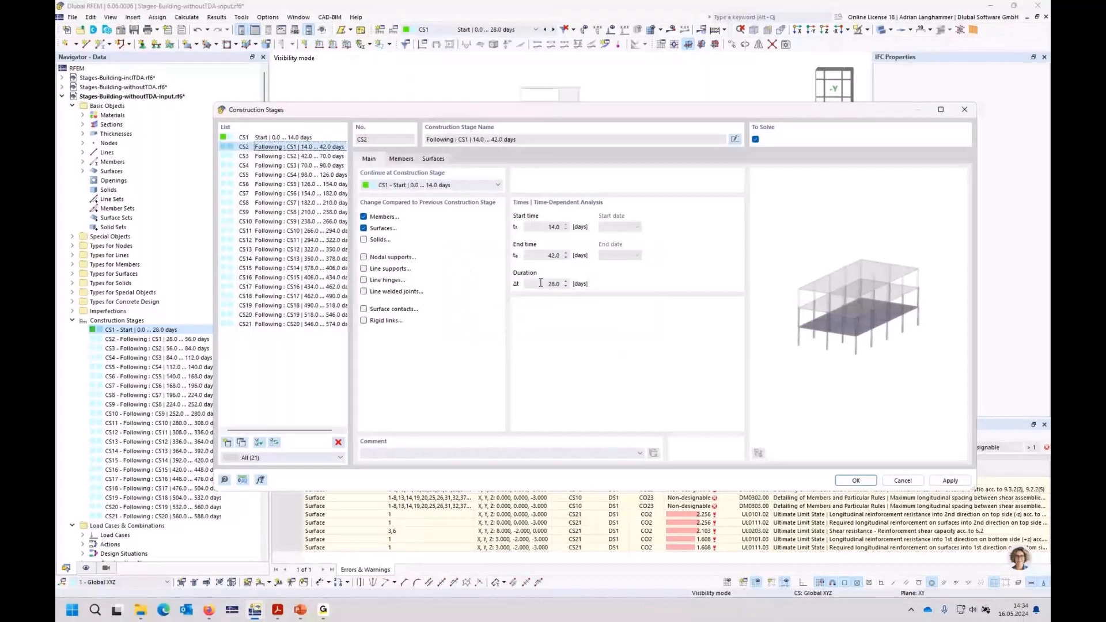
- Set the duration of construction stage CS1 to 28 days
click(257, 137)
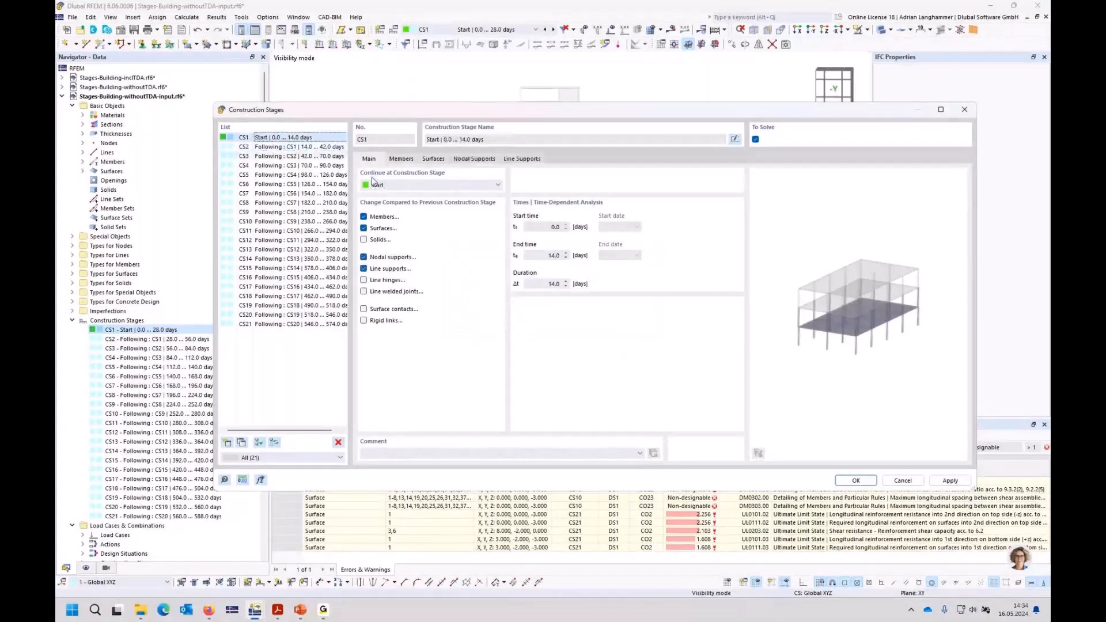
double_click(542, 285)
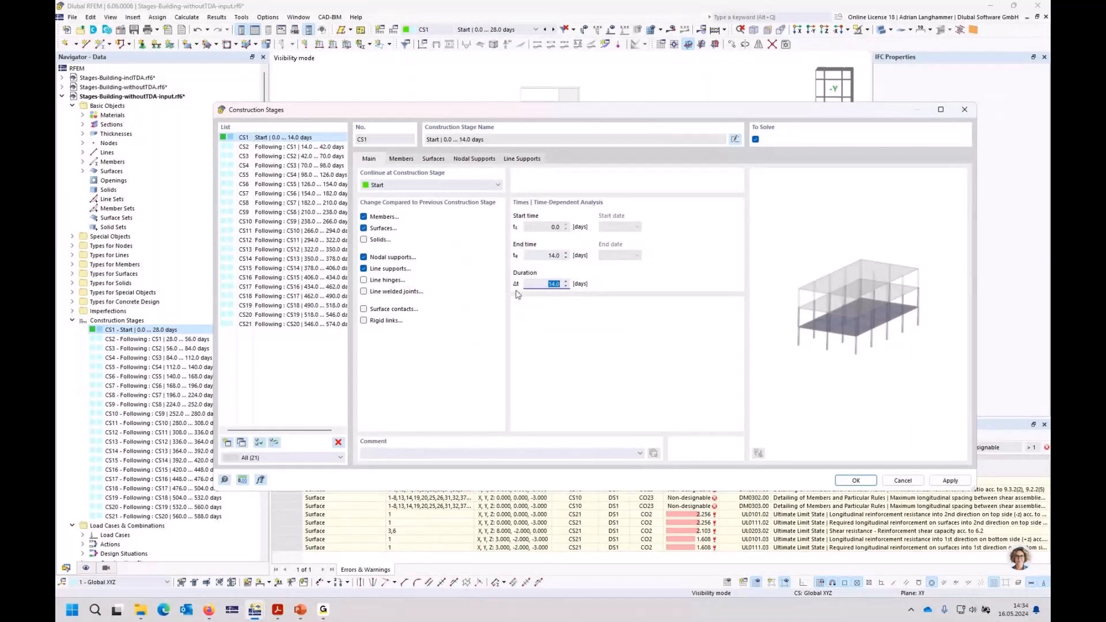
text(28)
key(Tab)
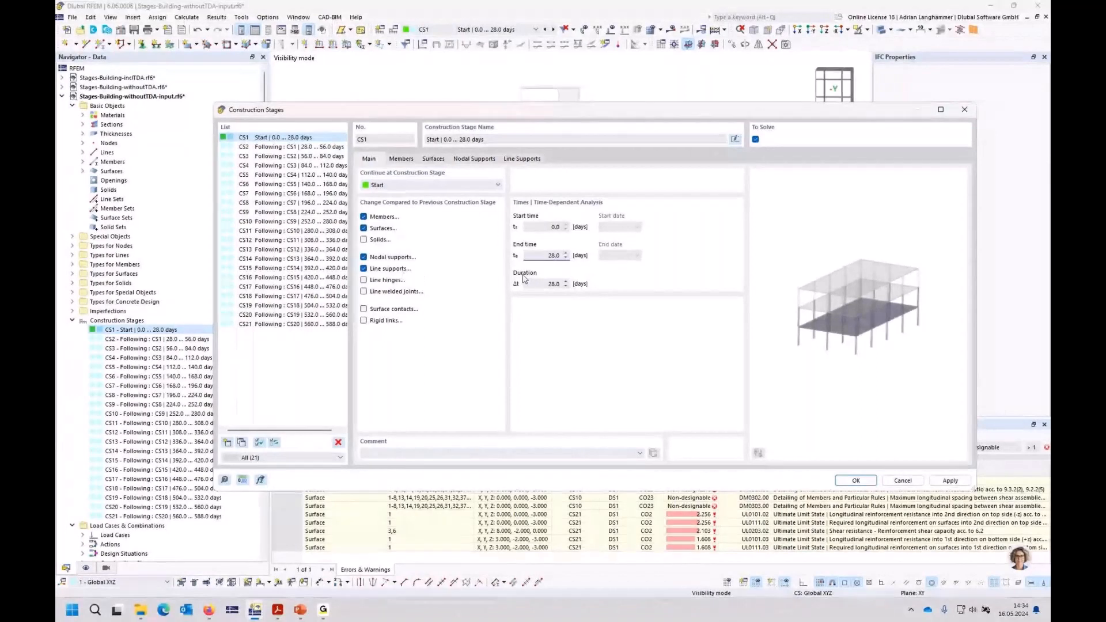
- Review the start time, end time and duration of construction stages CS2, CS1, CS3, CS6 and CS21, and accept the construction stage settings
click(300, 146)
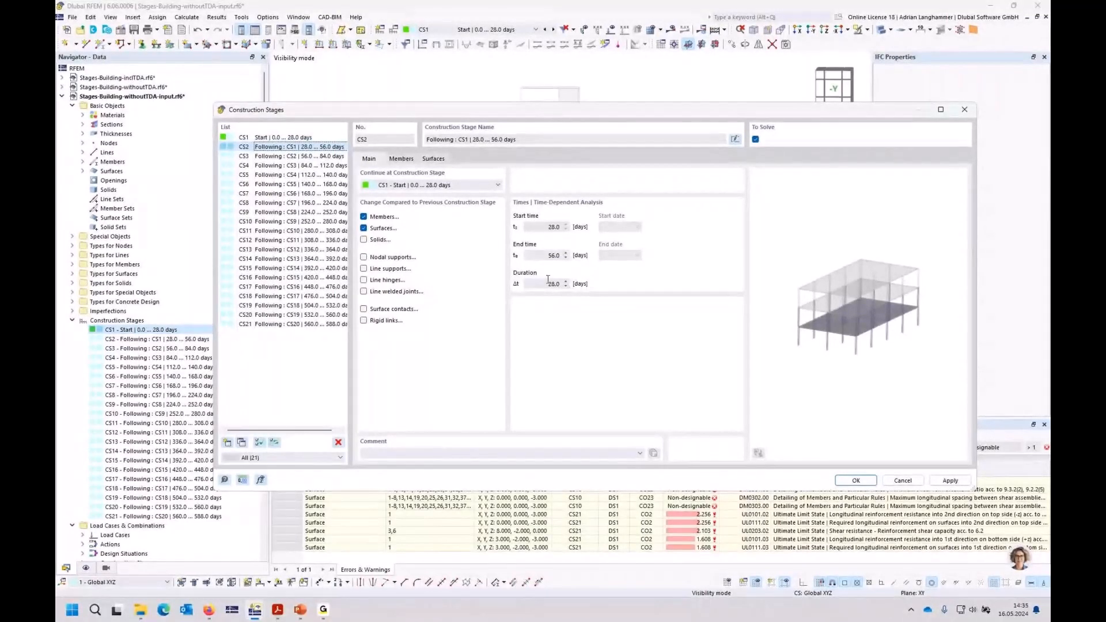
drag(571, 111, 572, 126)
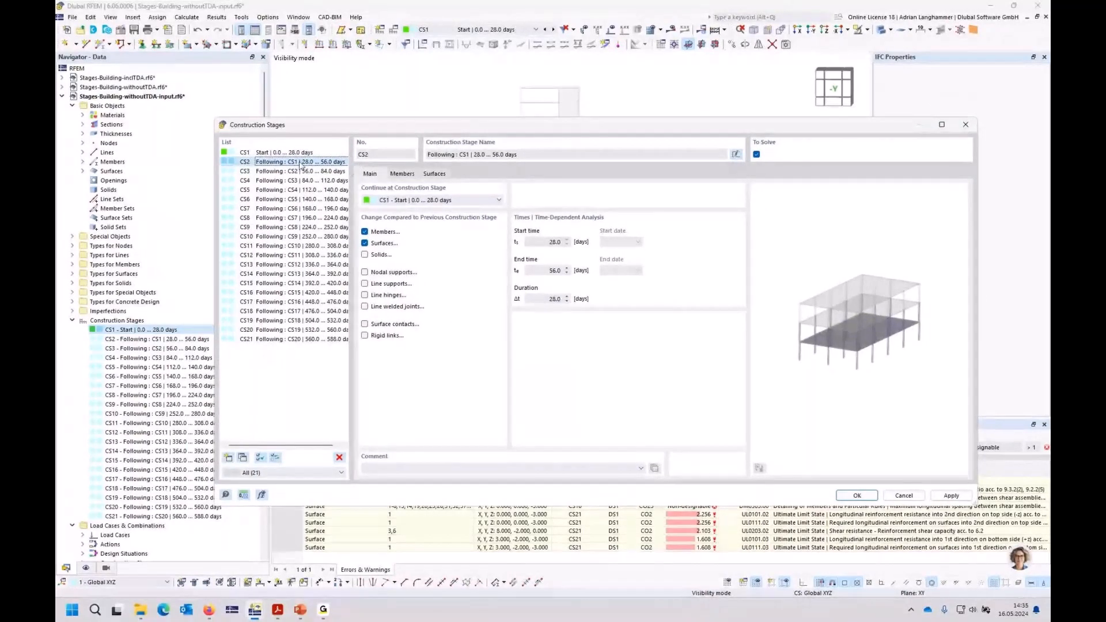
key(Up)
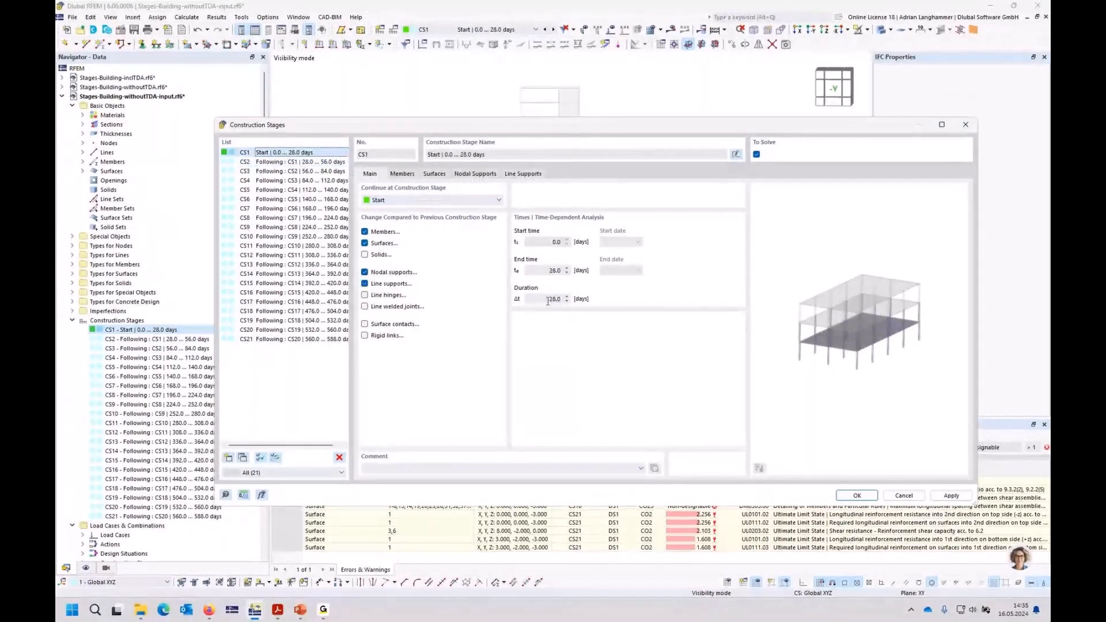
key(Down)
click(307, 171)
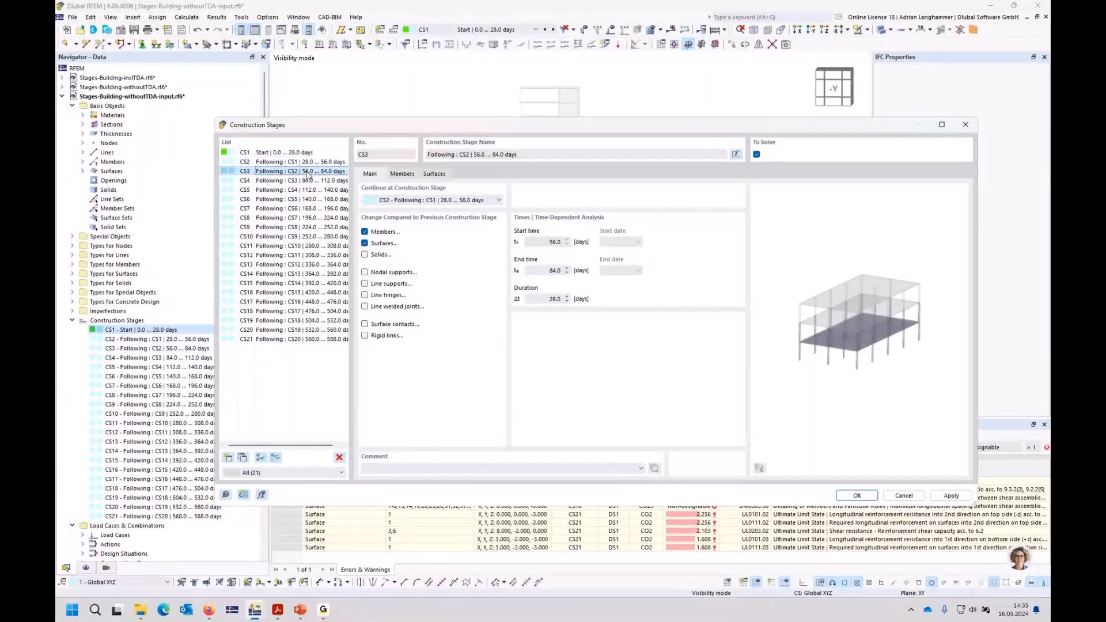
click(288, 199)
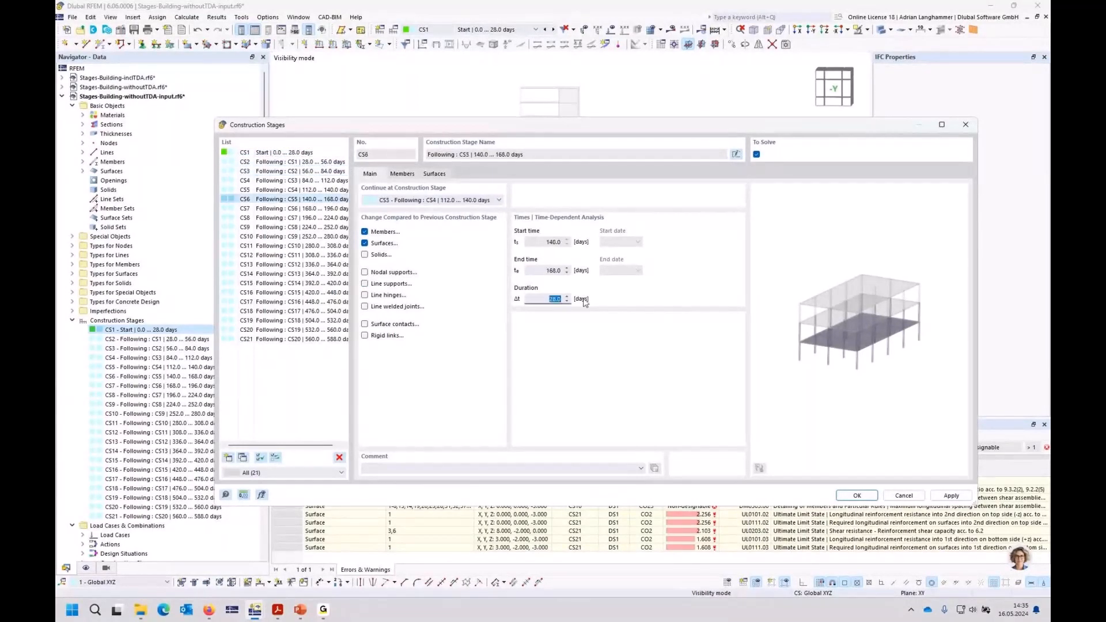
double_click(548, 299)
click(311, 339)
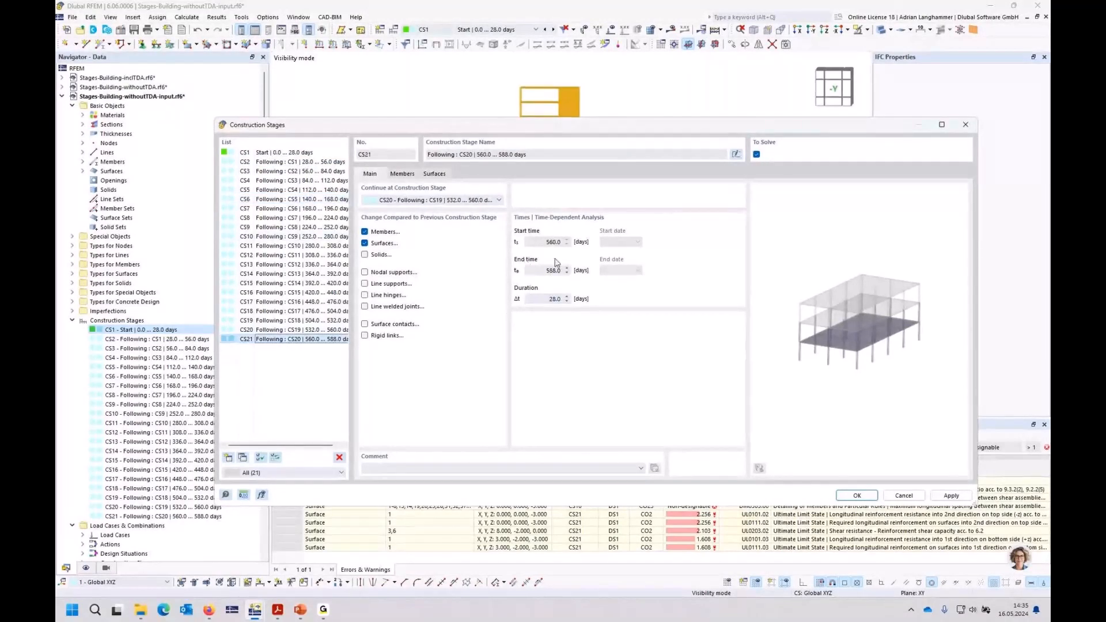
click(850, 495)
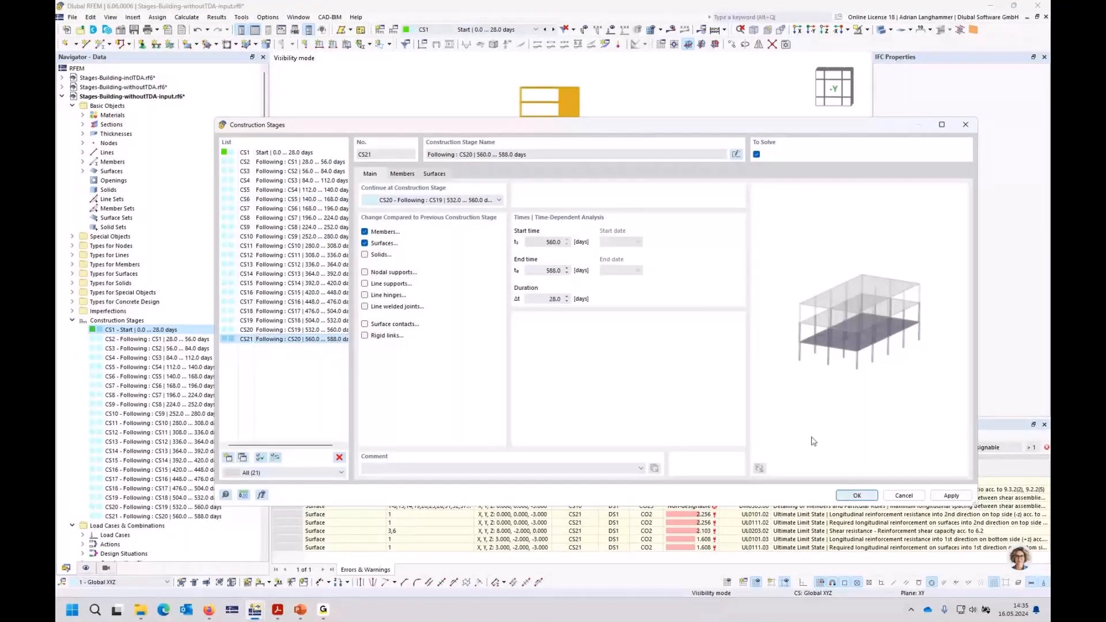
- Review the times and durations of construction stages CS2, CS9, CS13 and CS21 in the load cases and combinations settings
click(395, 31)
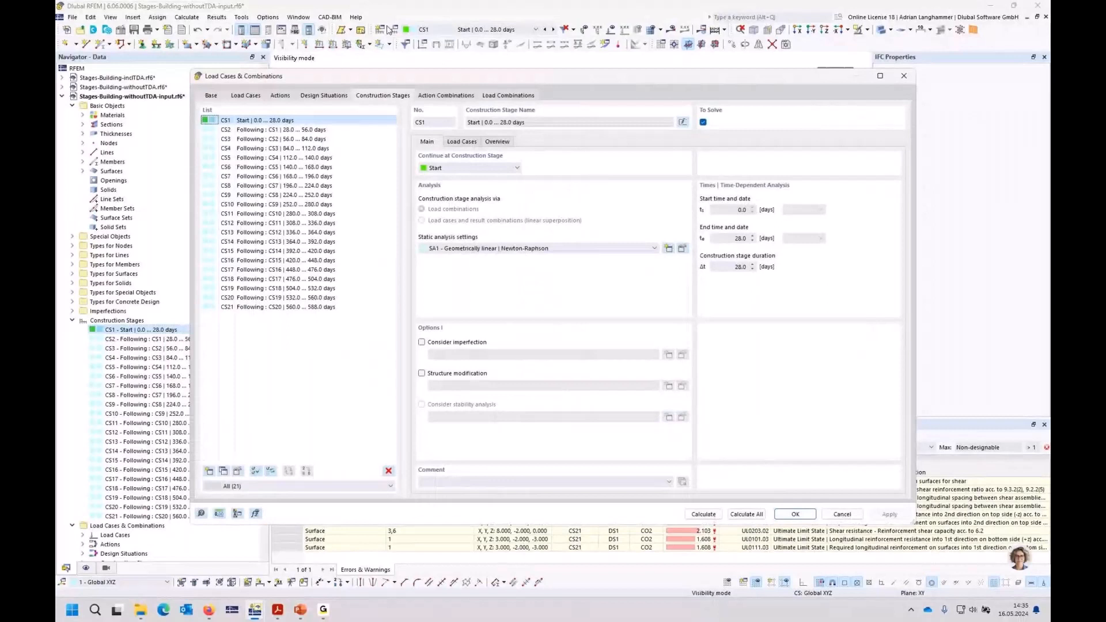
click(282, 130)
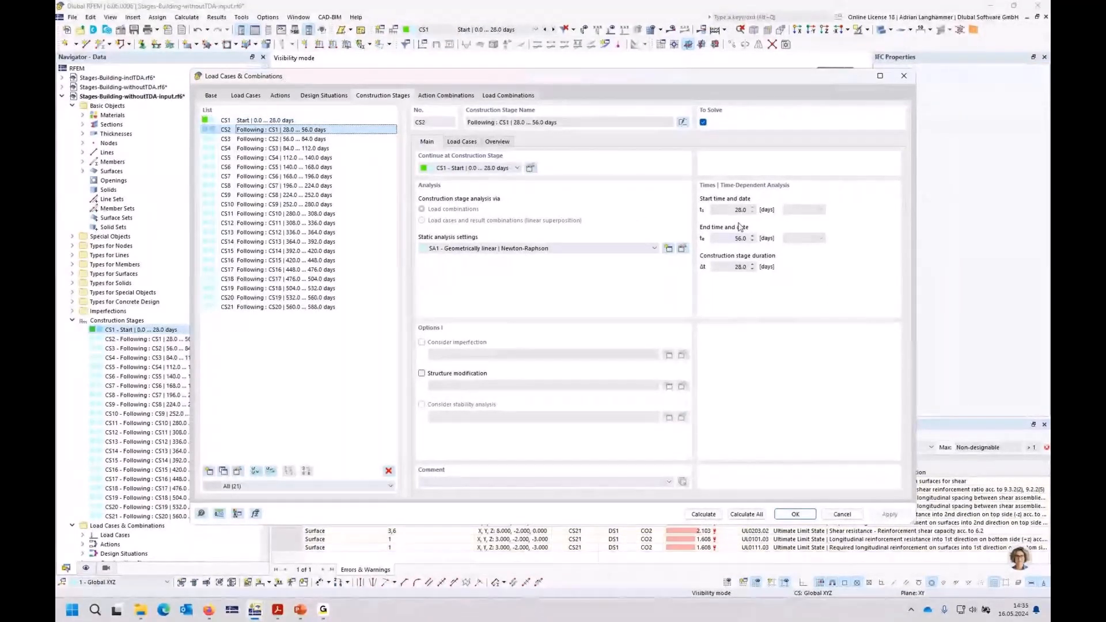
double_click(733, 267)
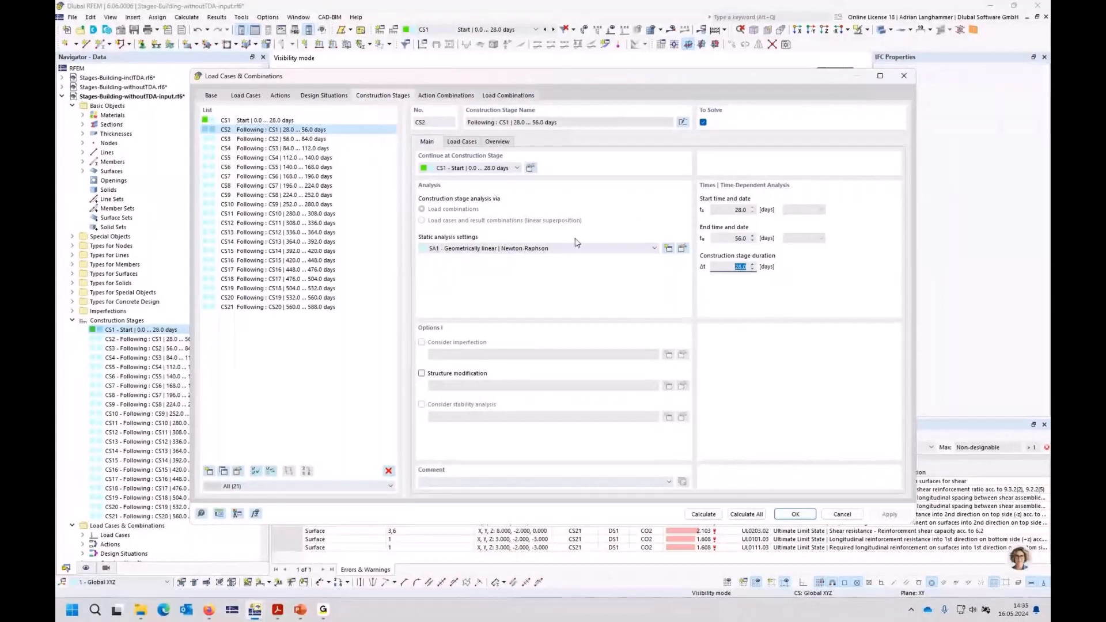
click(308, 195)
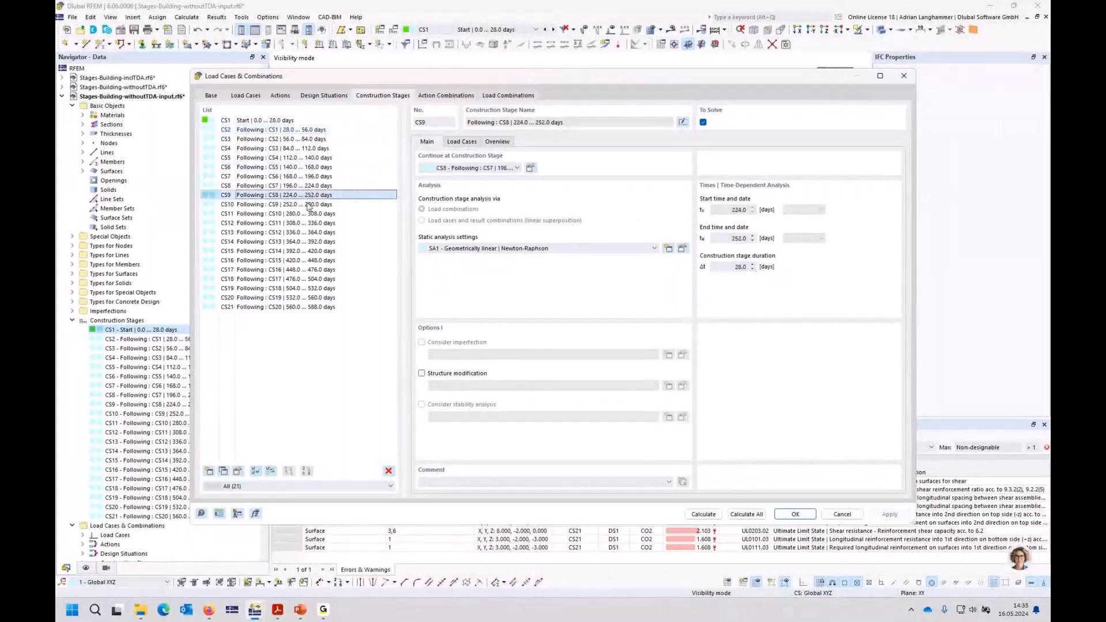
click(307, 233)
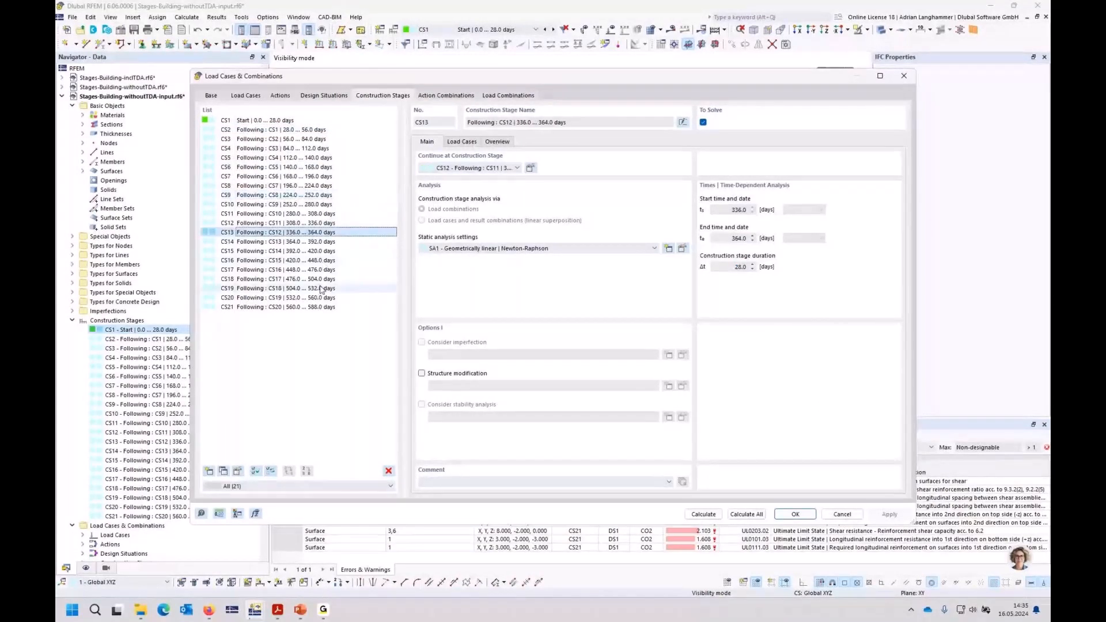
click(324, 308)
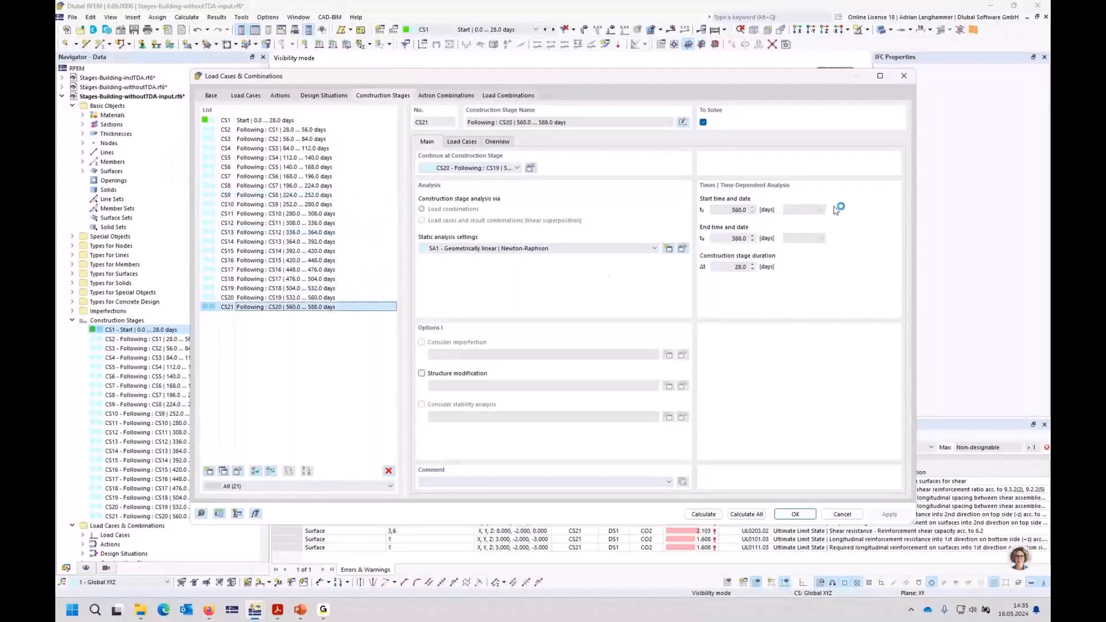
click(904, 77)
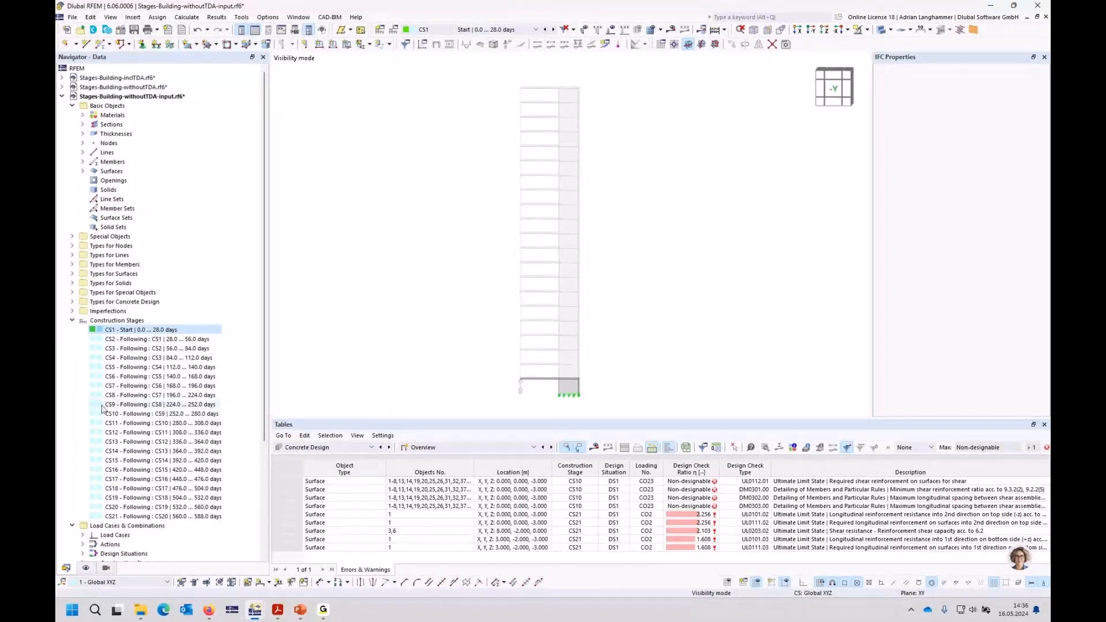
- Close the Stages-Building-withoutTDA-input model without saving the changes
click(1046, 17)
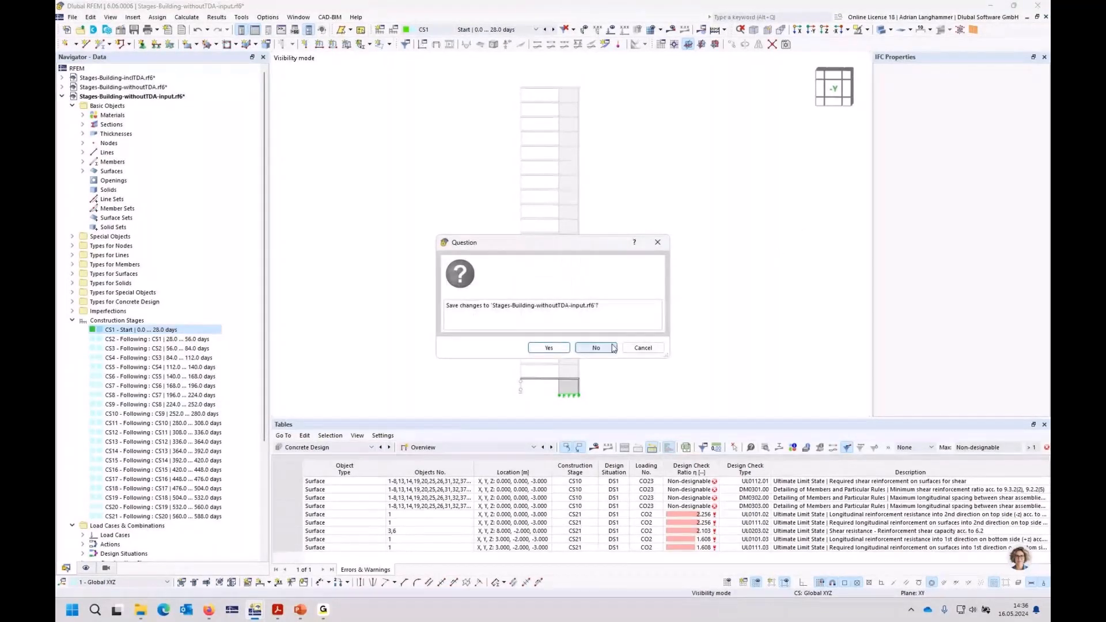
click(614, 348)
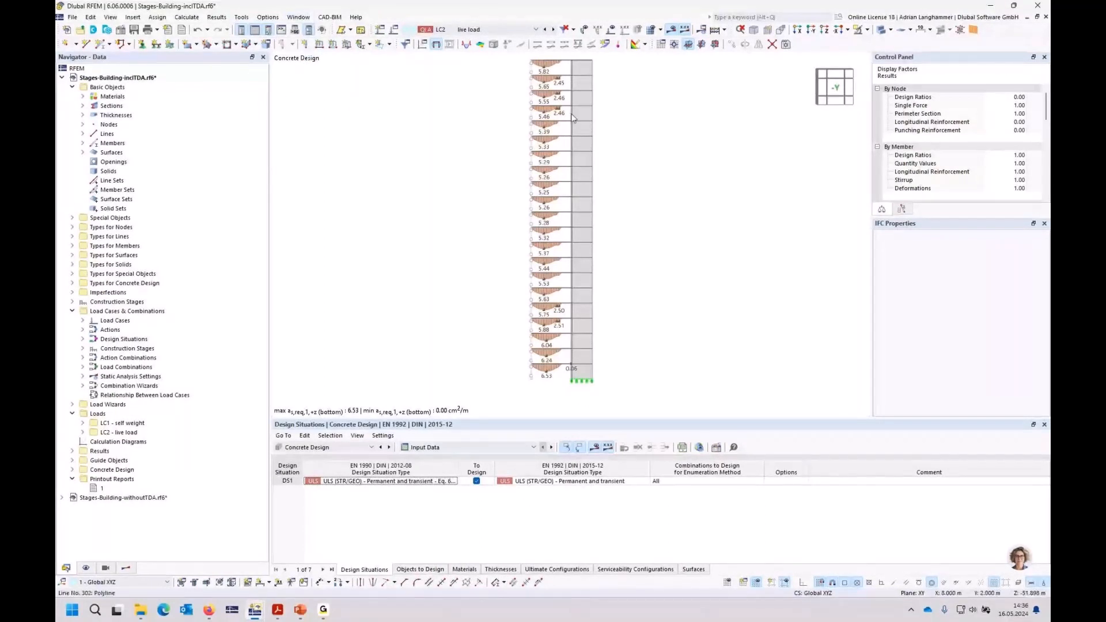
- Restore the Stages-Building-withoutTDA model and tile it side by side with the Stages-Building-inclTDA model
click(298, 16)
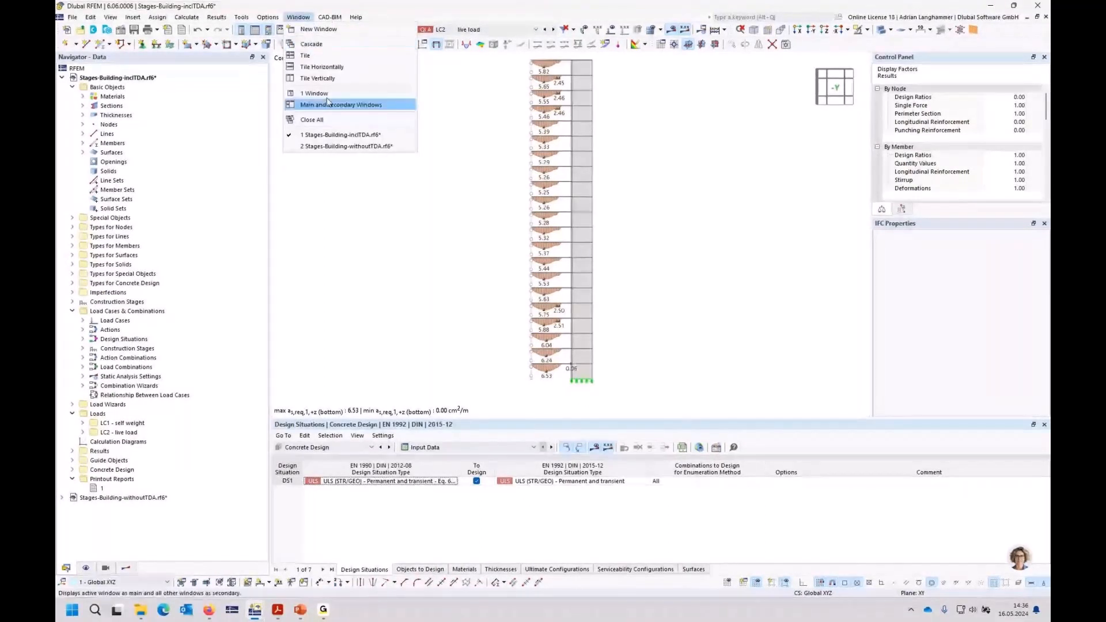
click(322, 78)
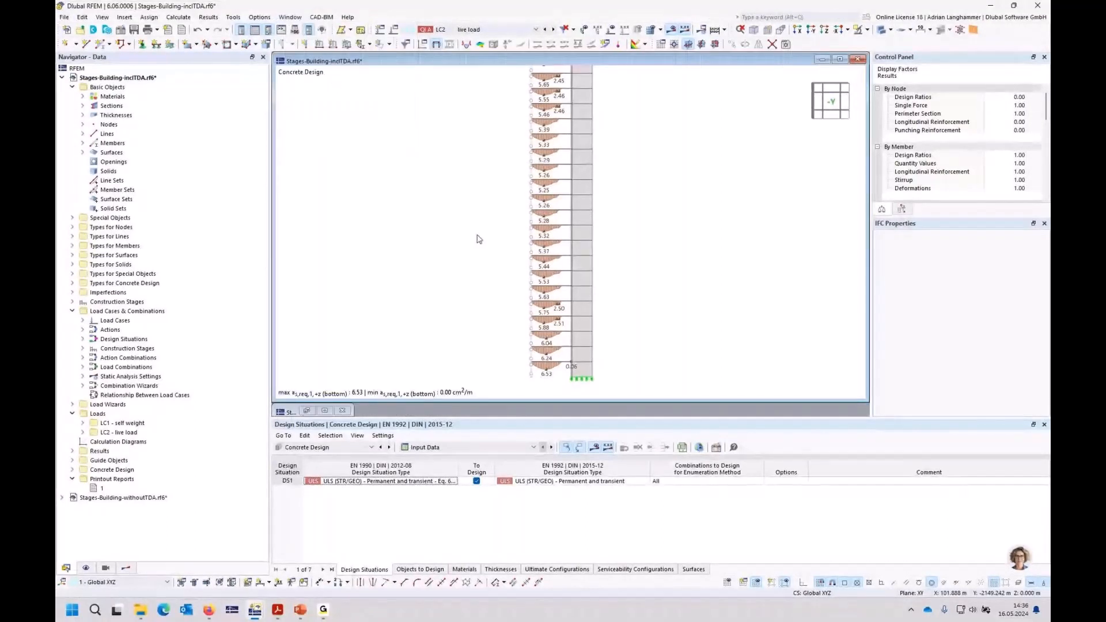
click(325, 411)
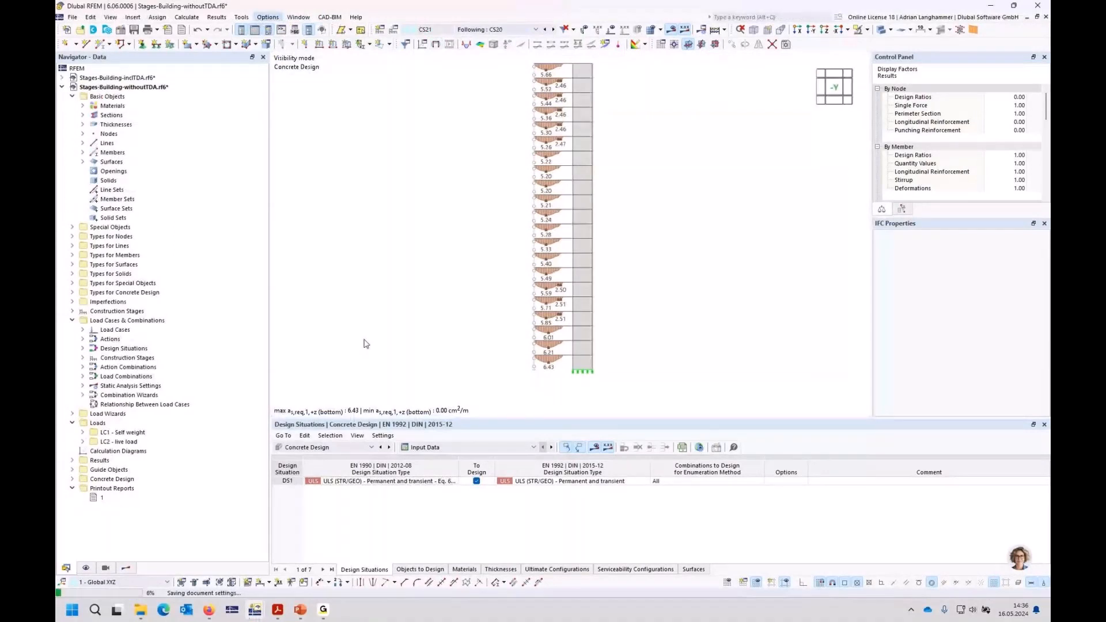
click(298, 17)
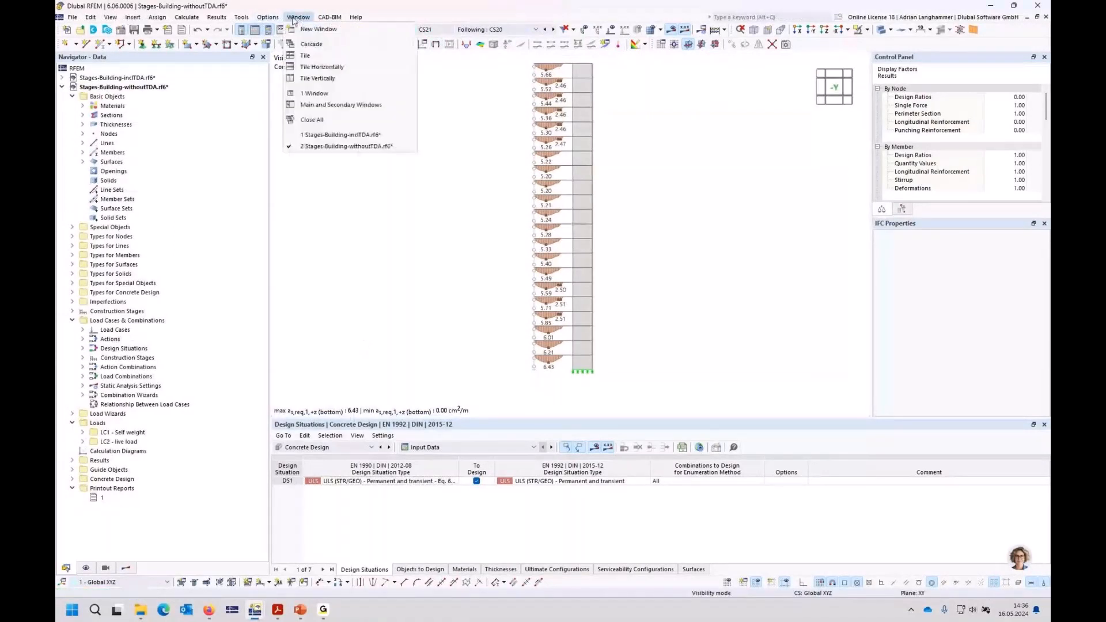
click(323, 67)
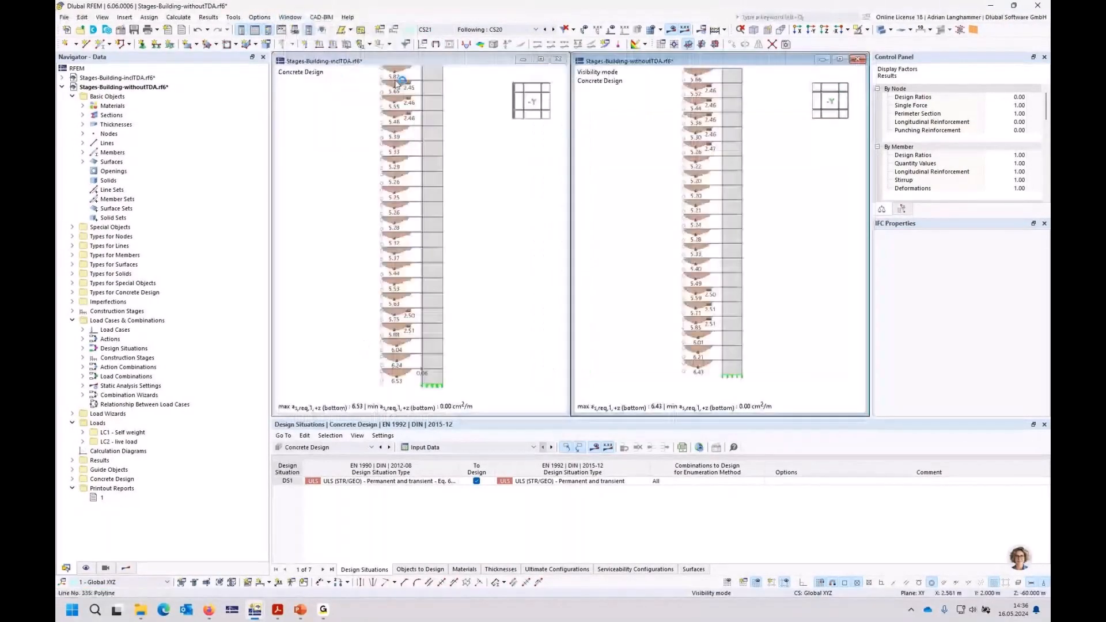
- Display the static analysis results of construction stage CS21 in the Stages-Building-inclTDA model
middle_drag(481, 185, 479, 214)
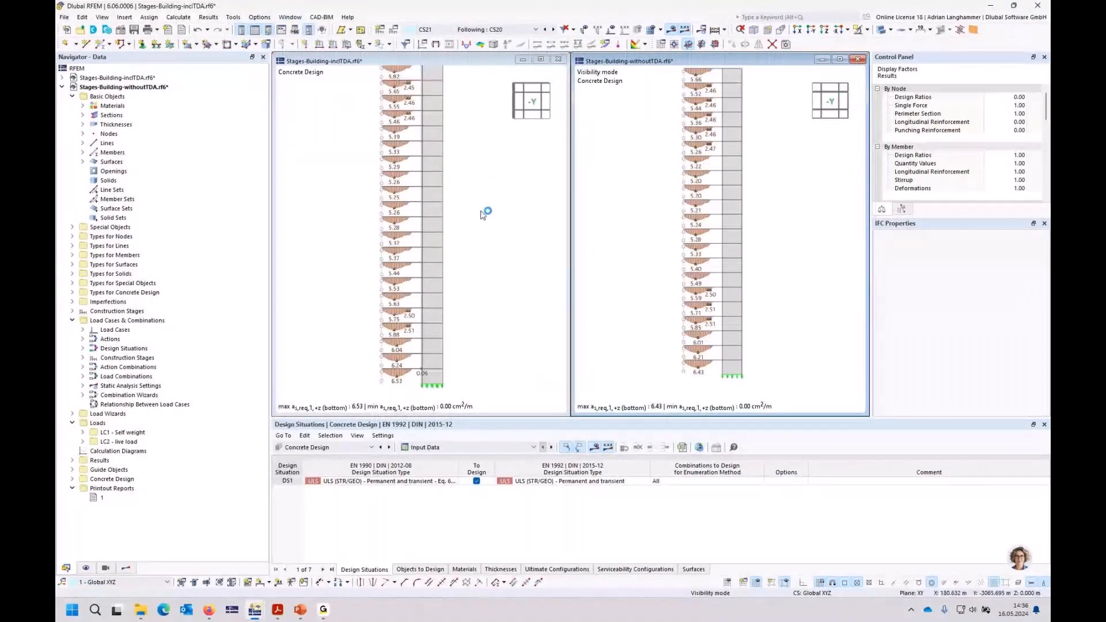
click(349, 447)
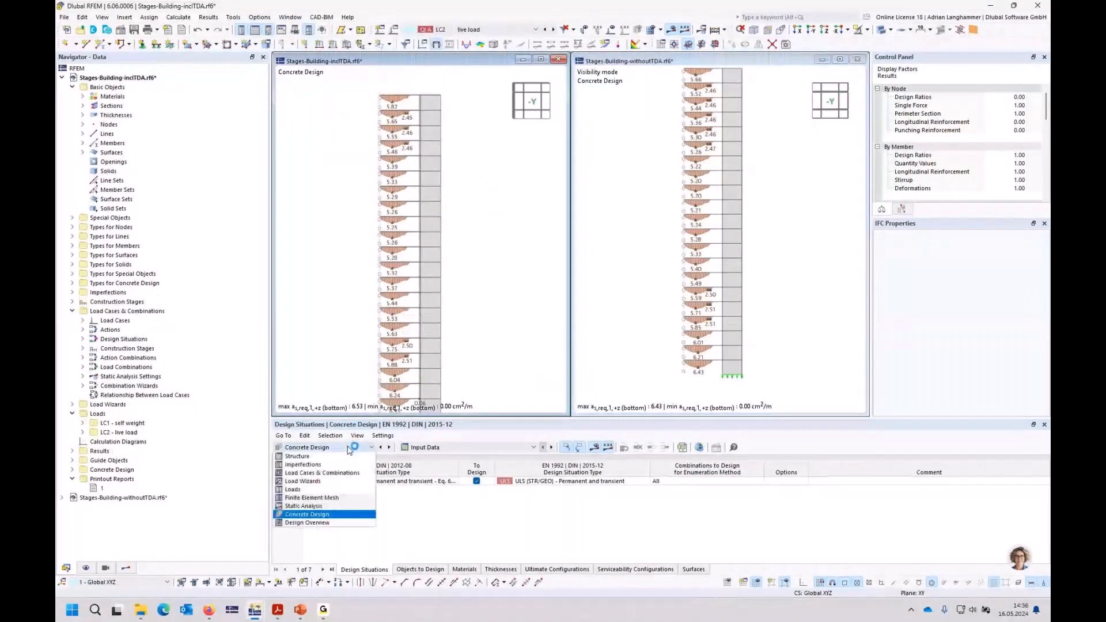
click(336, 509)
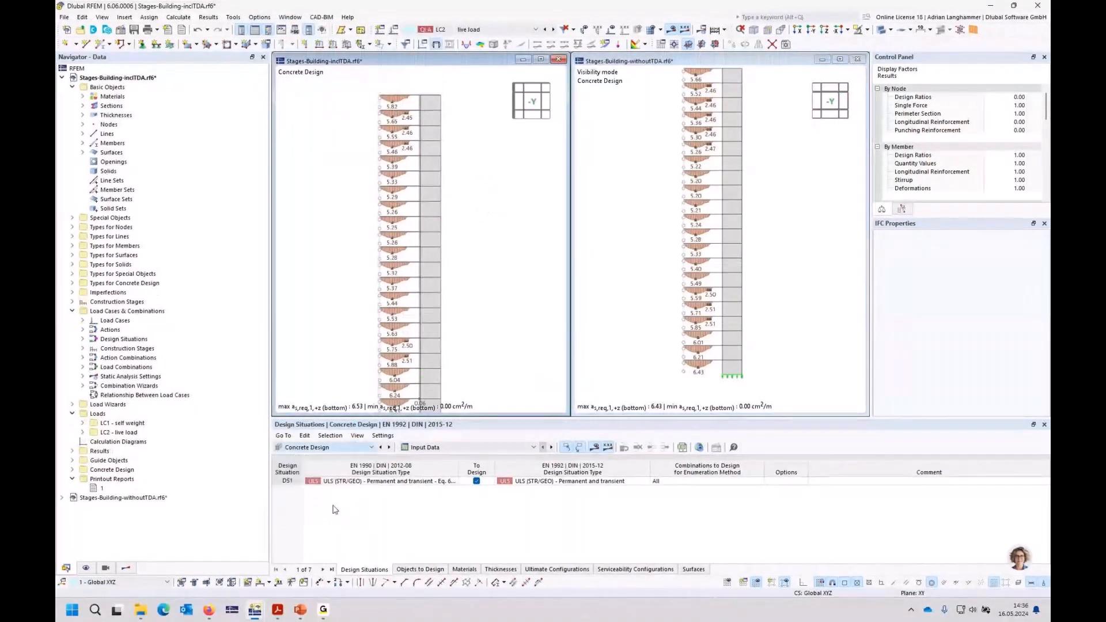
click(477, 33)
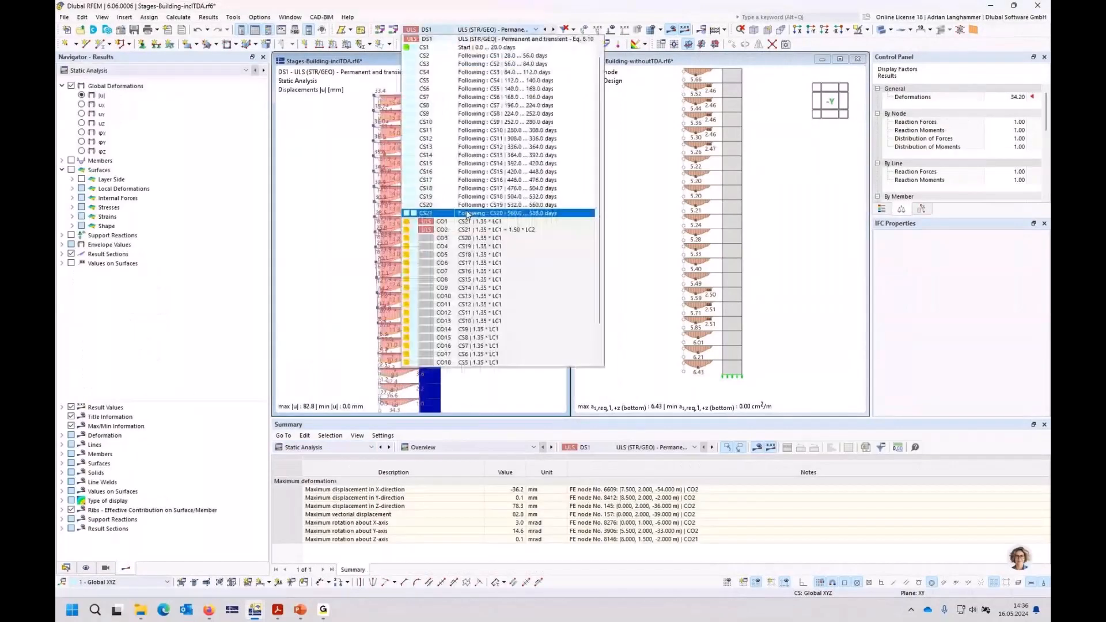
click(467, 212)
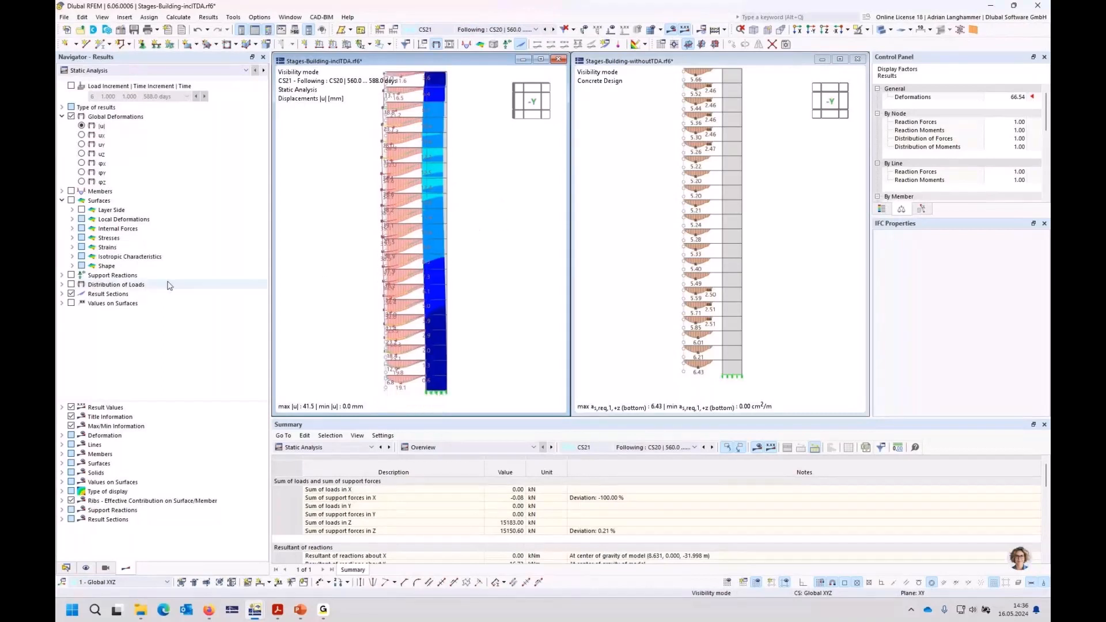
- Hide the result sections in both models and display the global deformations |u| of CS21 in the Stages-Building-withoutTDA model
click(71, 295)
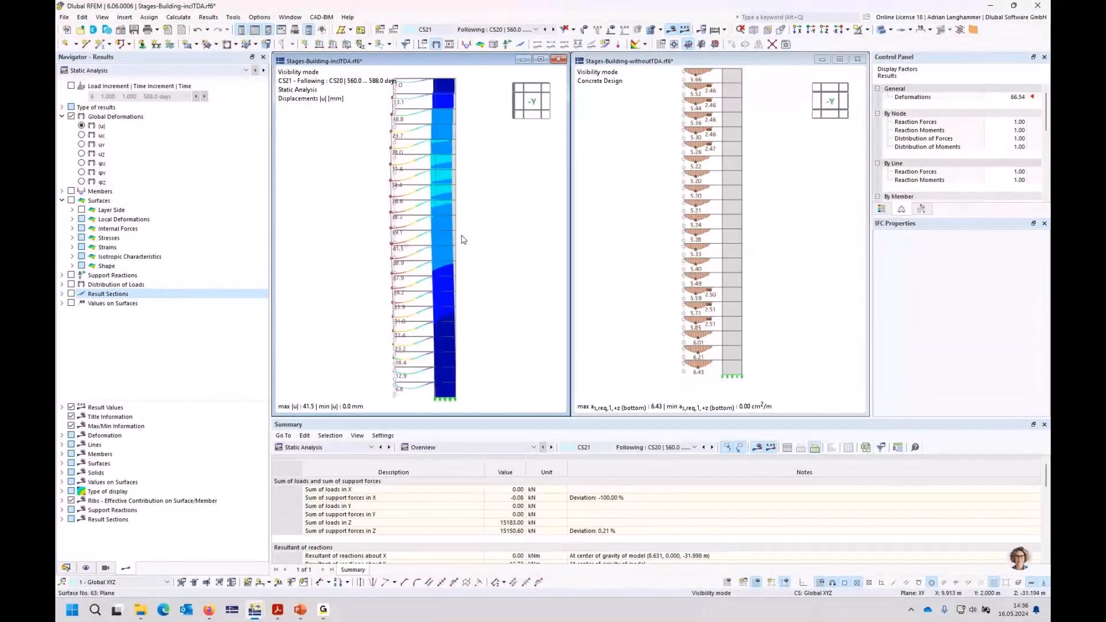
click(621, 205)
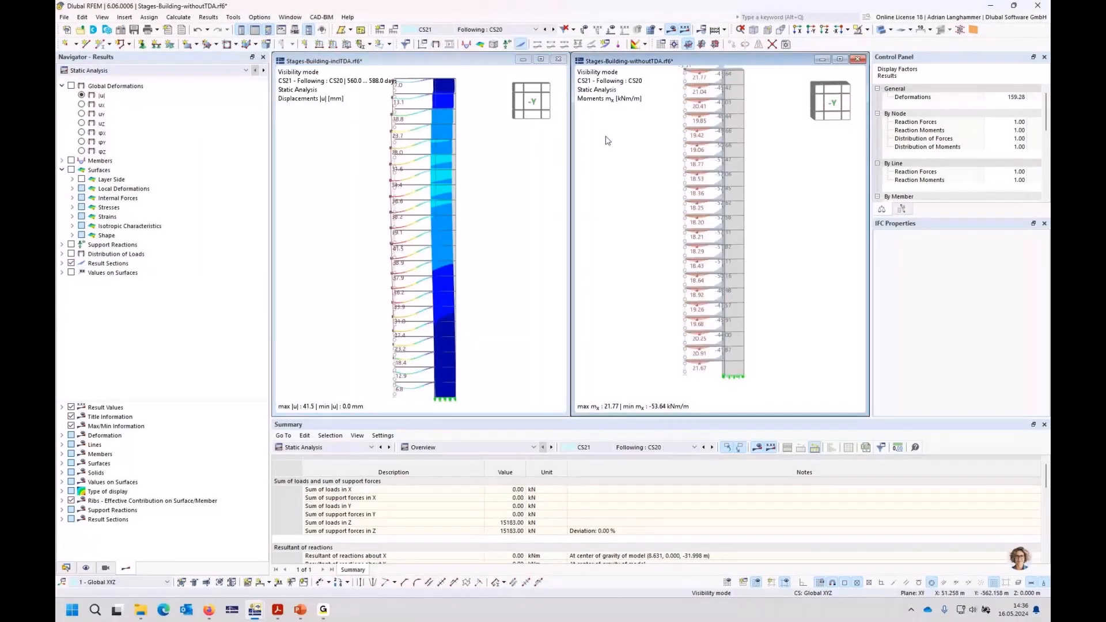
middle_drag(658, 188, 650, 207)
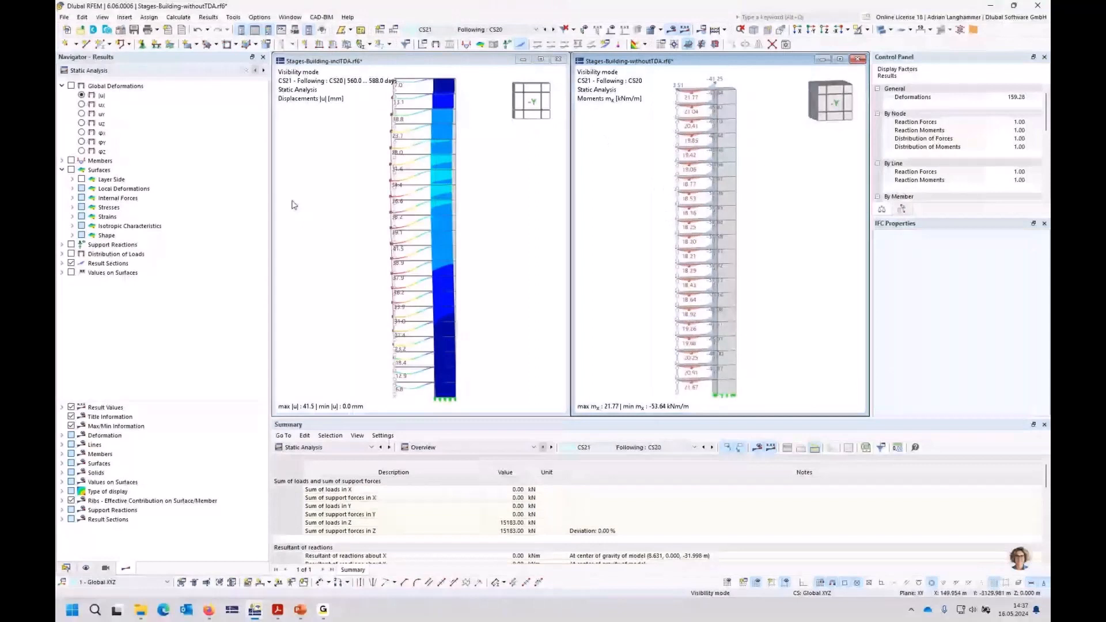
click(104, 95)
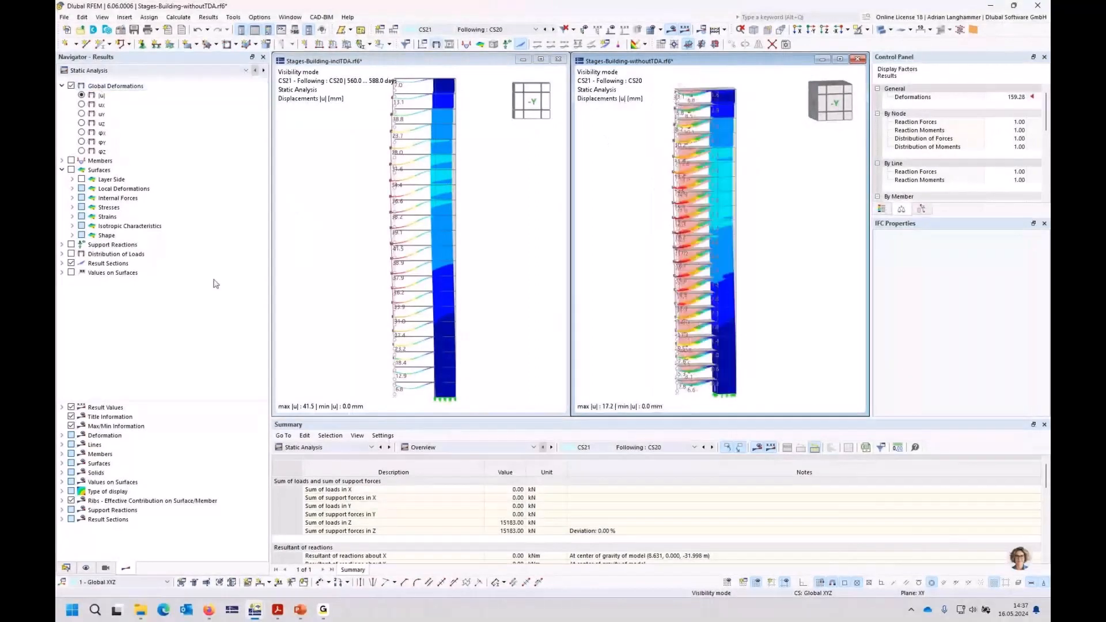
click(71, 263)
ctrl+middle_drag(645, 208, 624, 194)
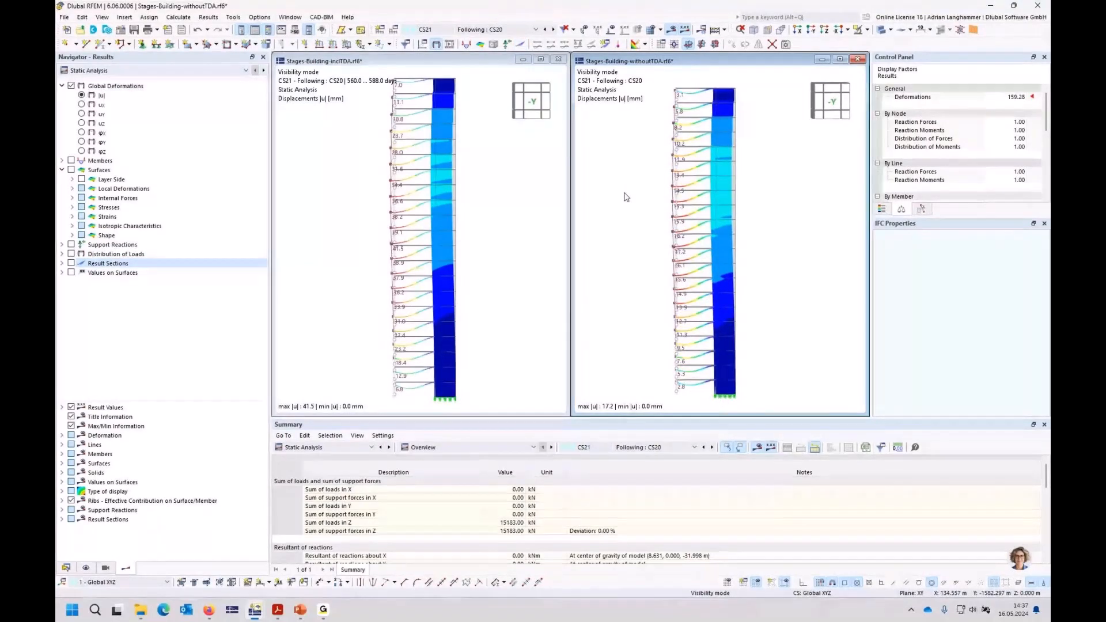
click(832, 103)
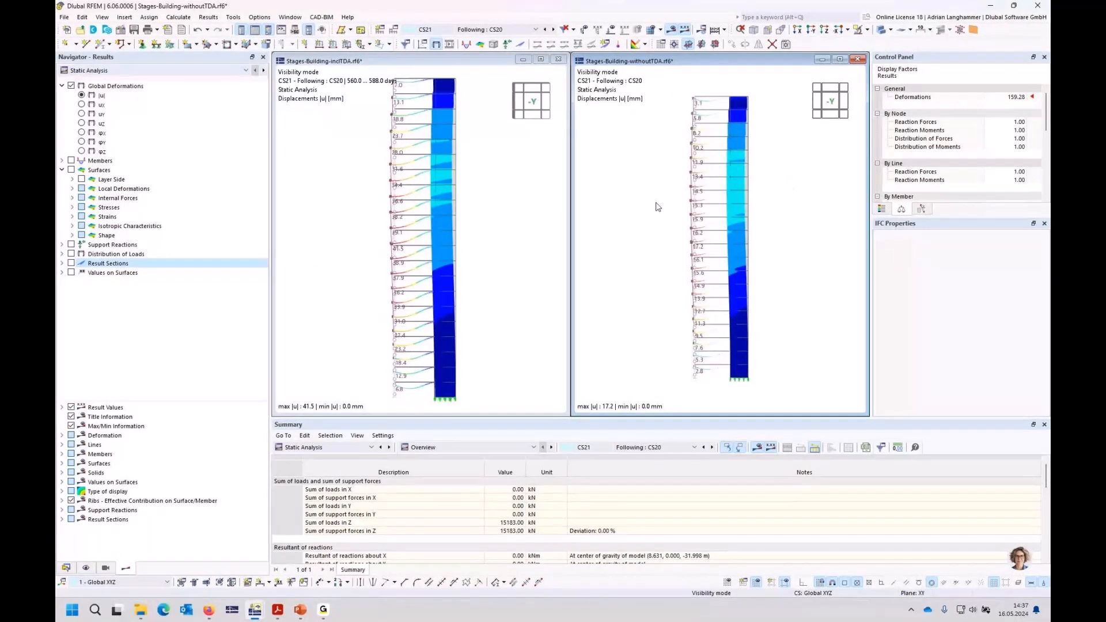
- Examine the CS21 displacements |u| of the slabs, columns and core over the building height in the Stages-Building-withoutTDA model
ctrl+middle_drag(662, 208, 729, 226)
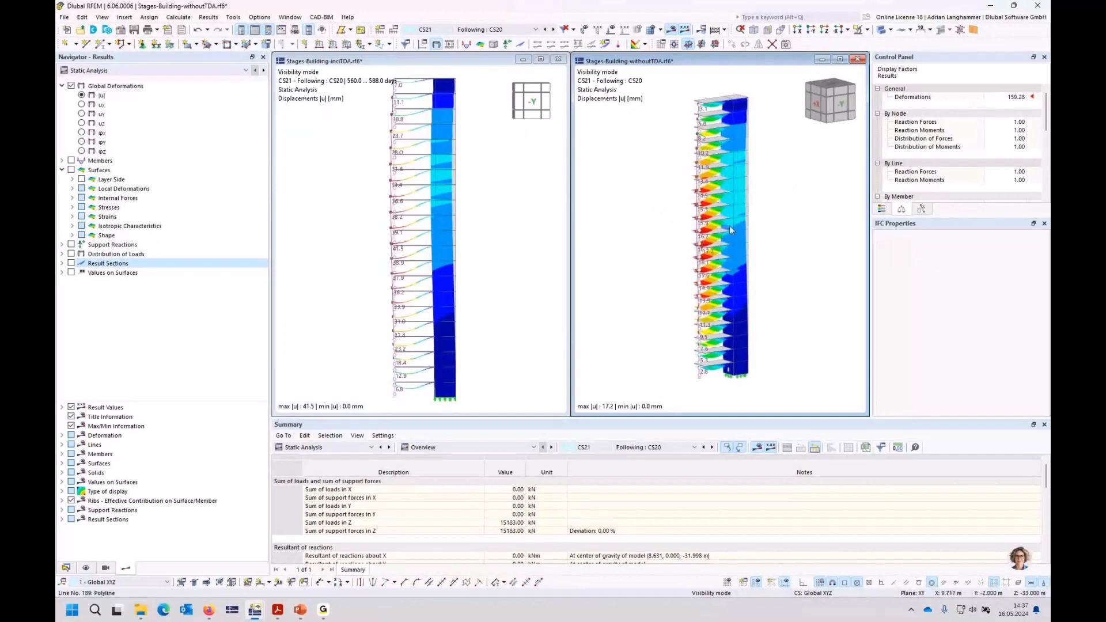
middle_drag(648, 245, 631, 245)
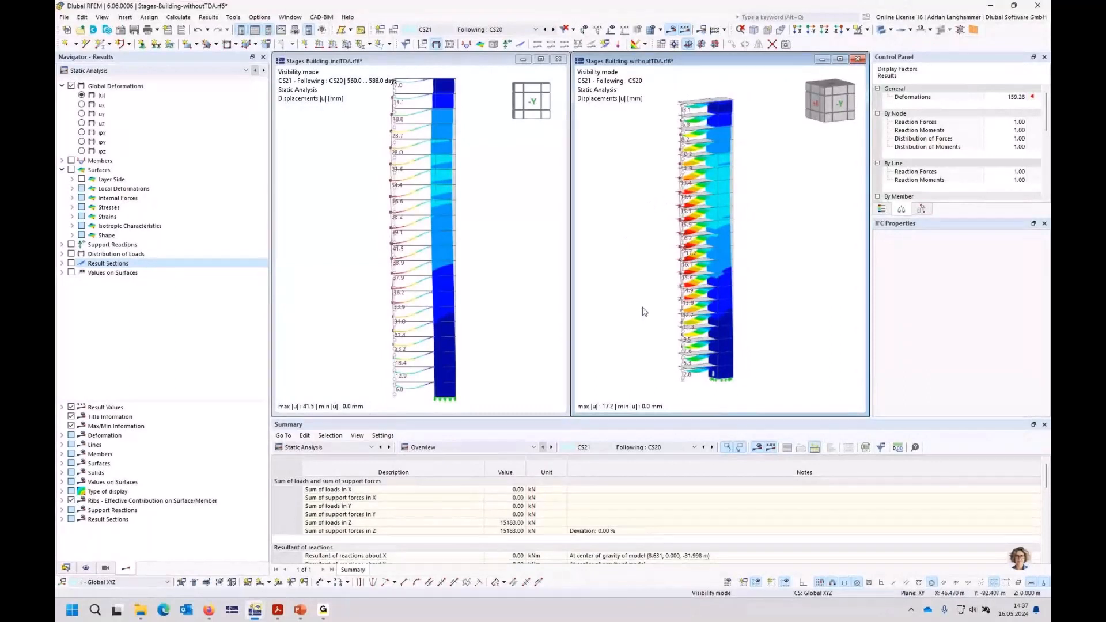
ctrl+middle_drag(644, 311, 721, 310)
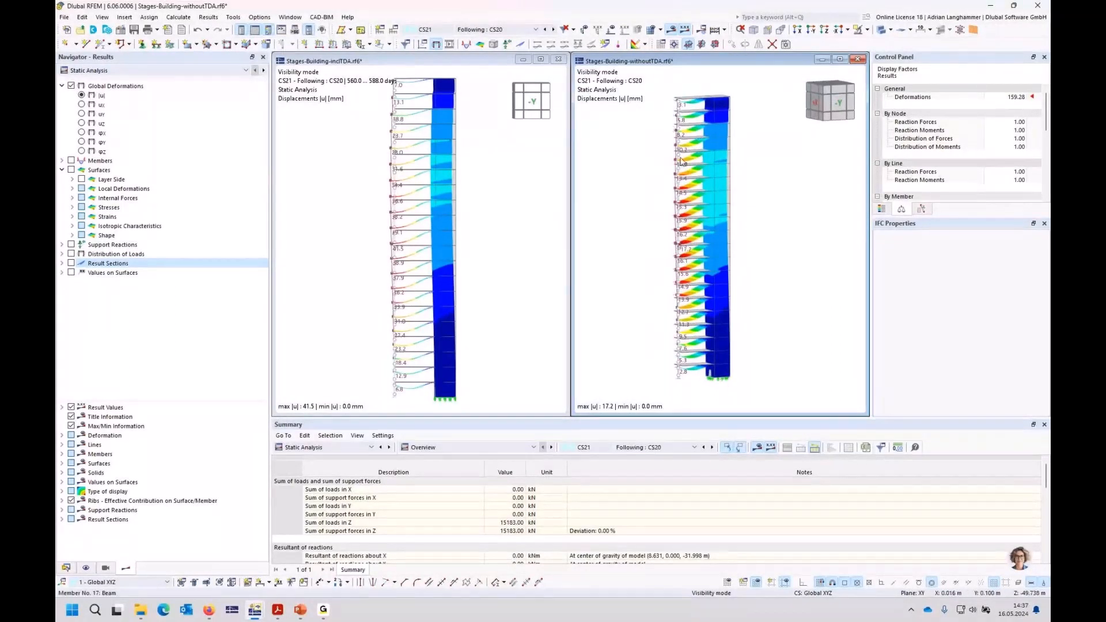
scroll(670, 386, up, 4)
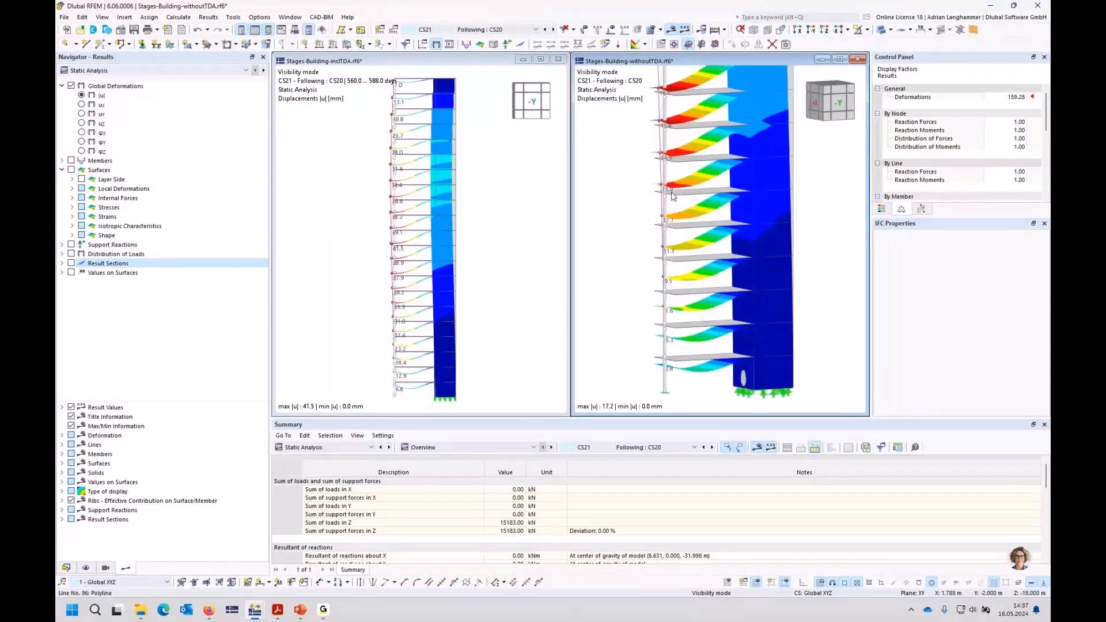
scroll(672, 386, up, 1)
middle_drag(672, 386, 665, 313)
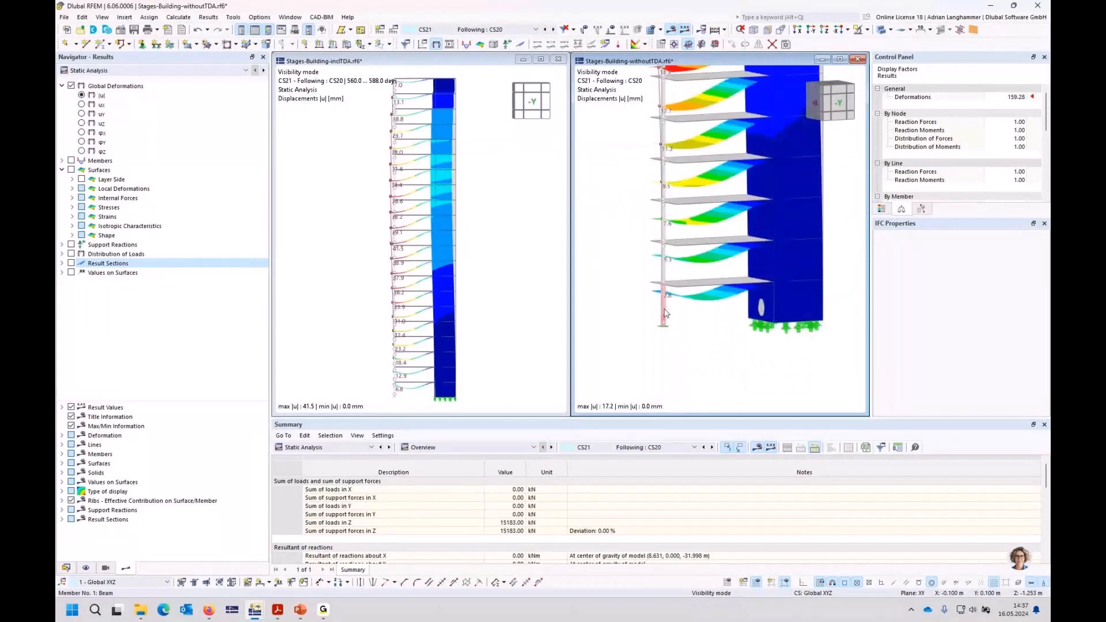
scroll(665, 313, down, 3)
middle_drag(700, 187, 713, 256)
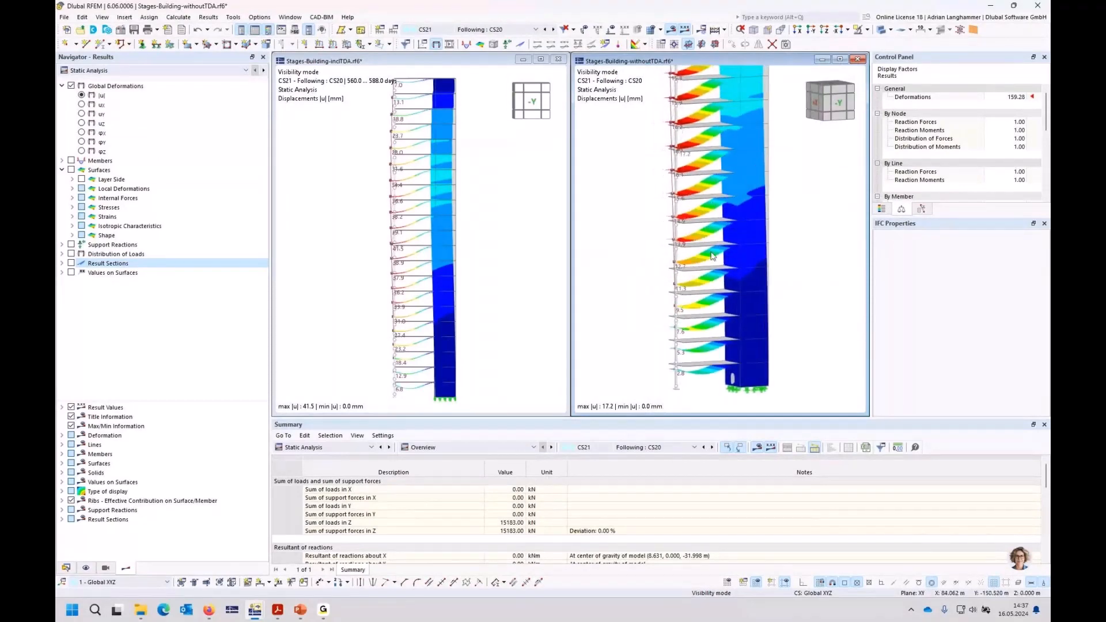
middle_drag(719, 71, 717, 117)
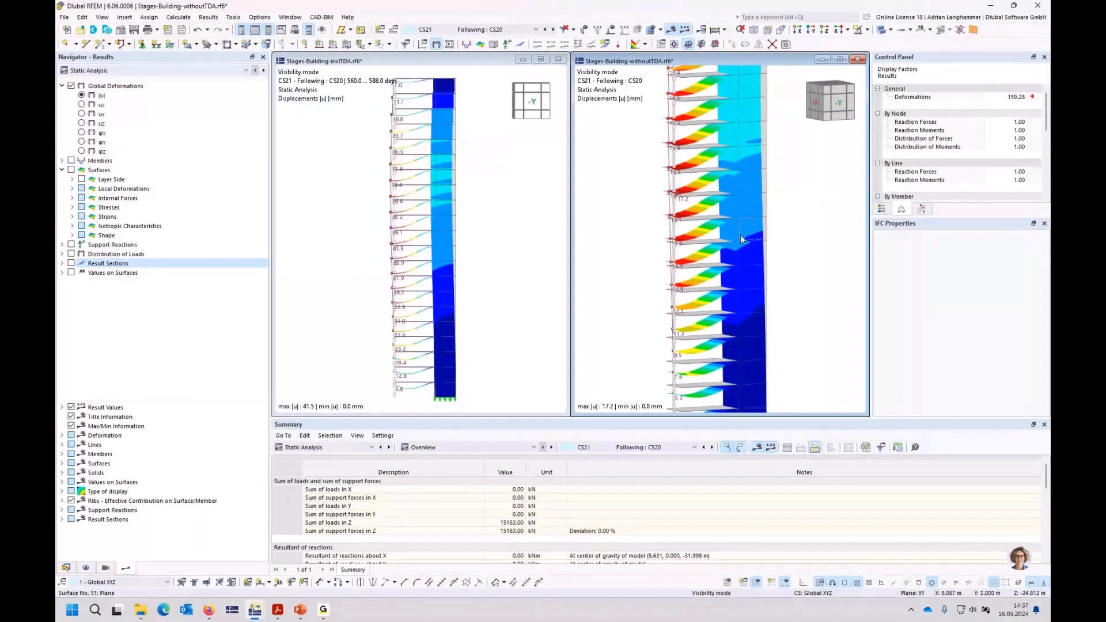
ctrl+middle_drag(741, 234, 696, 250)
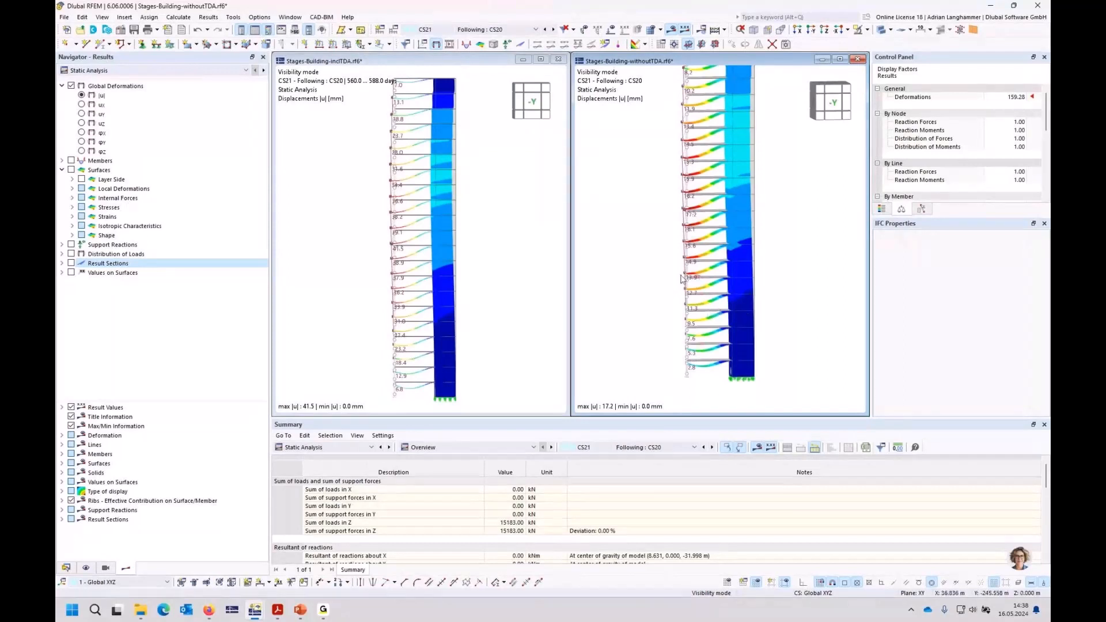
scroll(672, 198, down, 1)
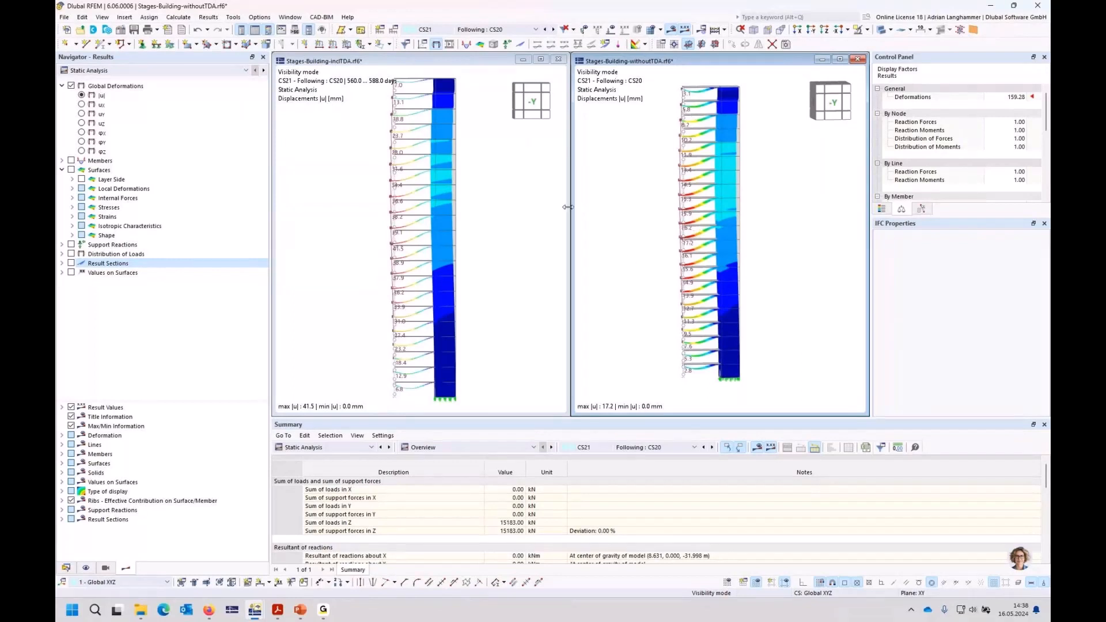
middle_drag(635, 224, 634, 229)
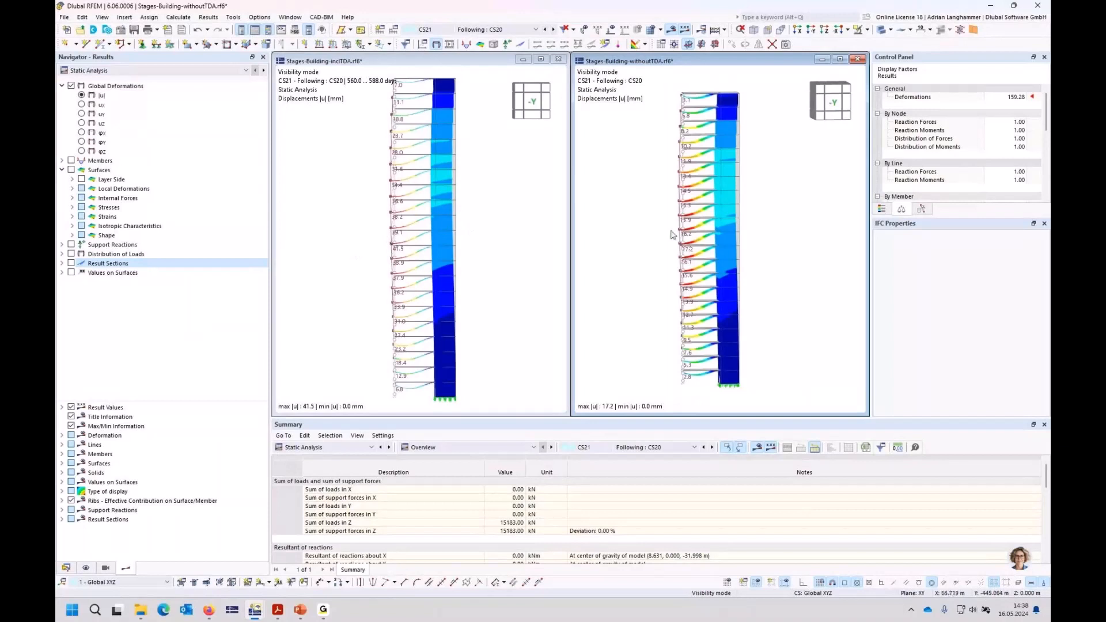
scroll(671, 237, up, 1)
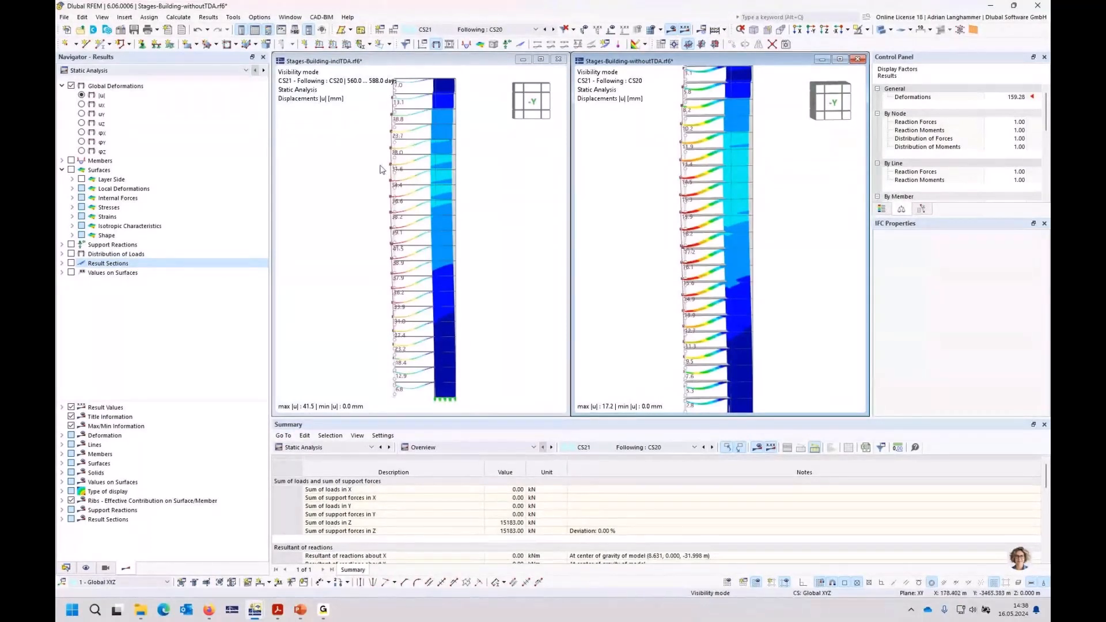
ctrl+middle_drag(578, 216, 570, 208)
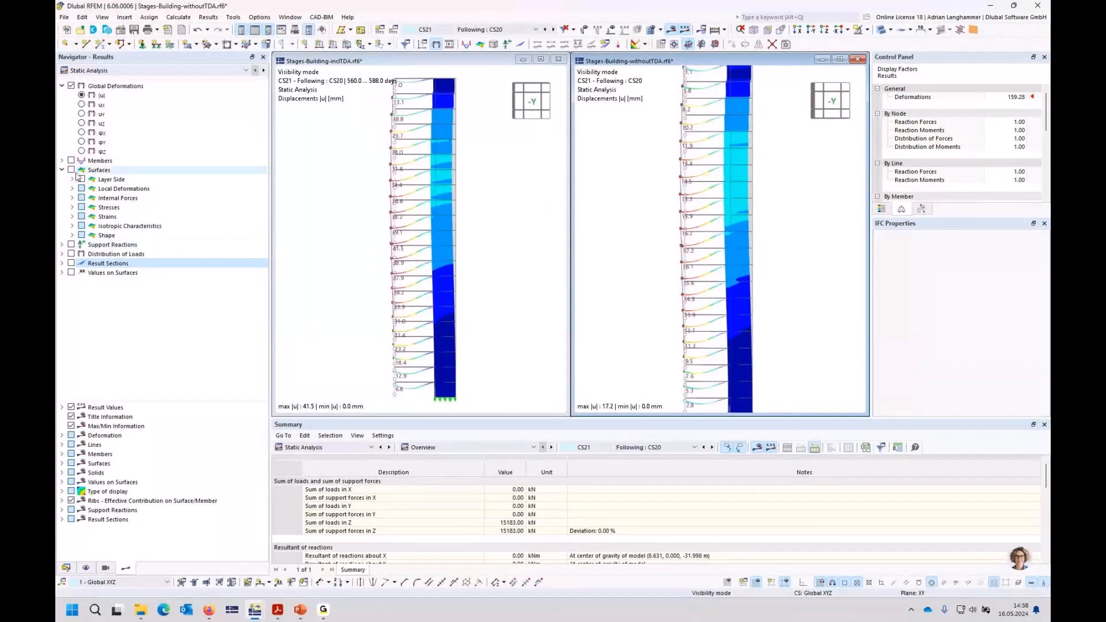
- Display the members' local deformations ux in both models and compare the column shortening over the building height
click(64, 161)
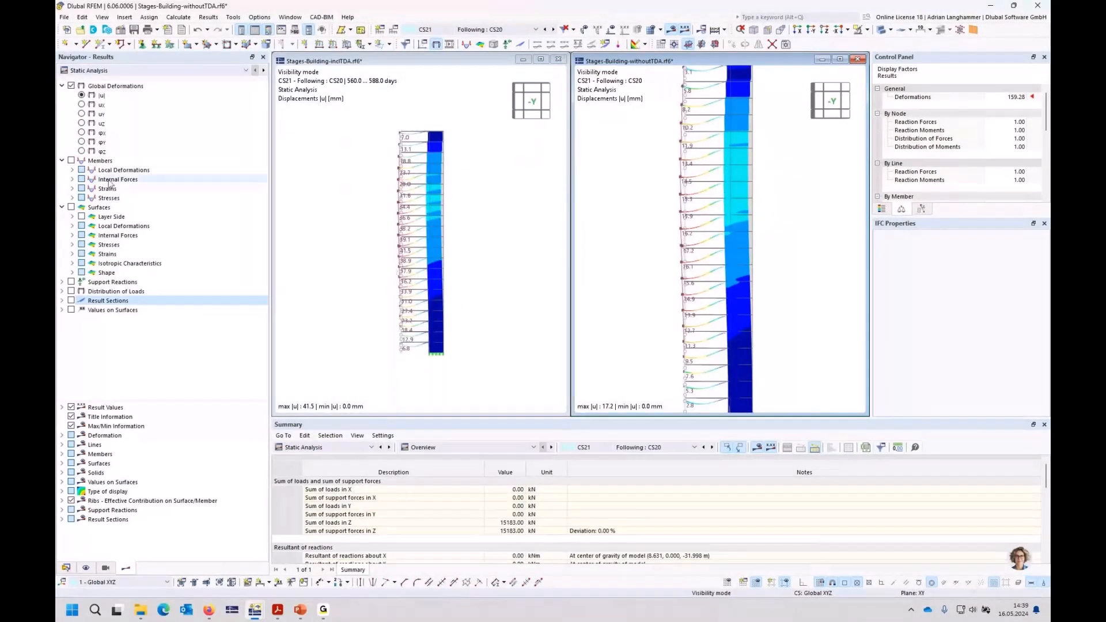
click(72, 170)
click(92, 180)
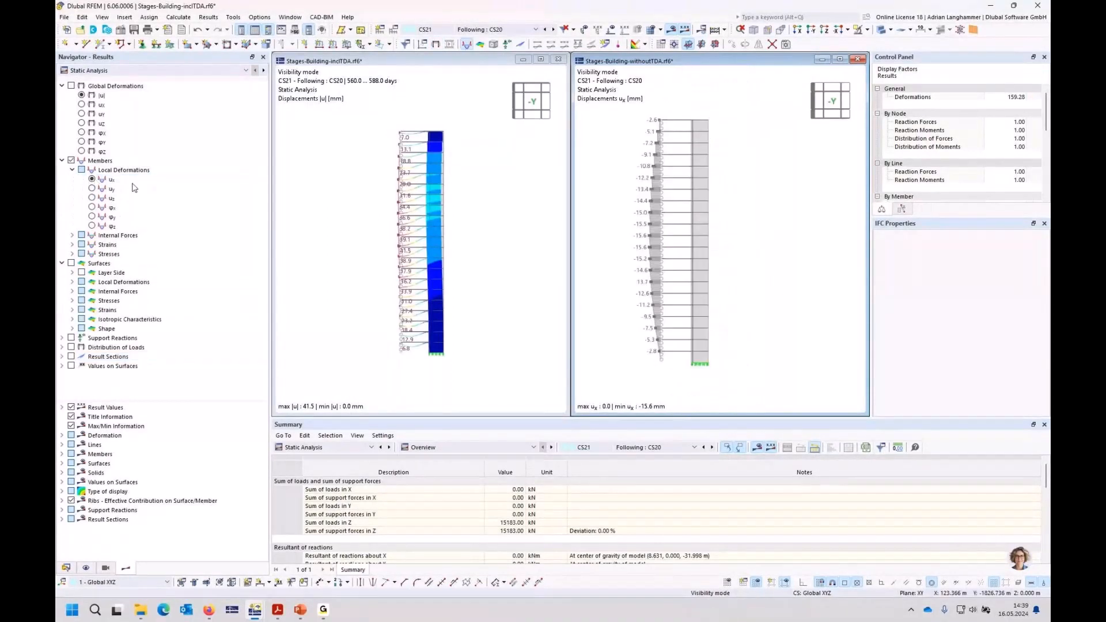
click(91, 179)
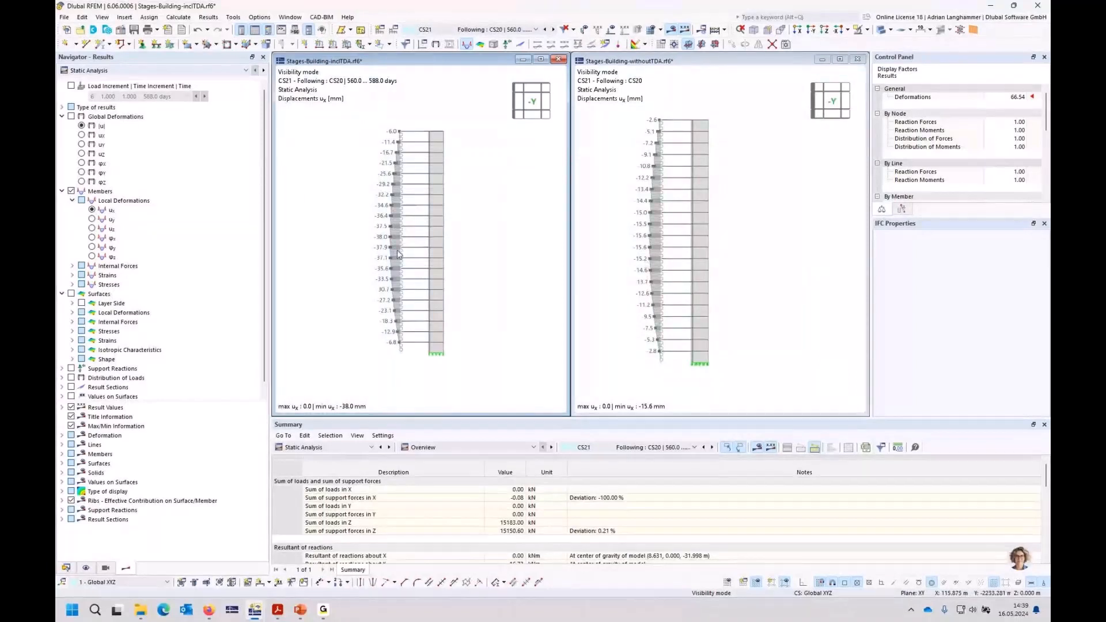
scroll(388, 222, up, 1)
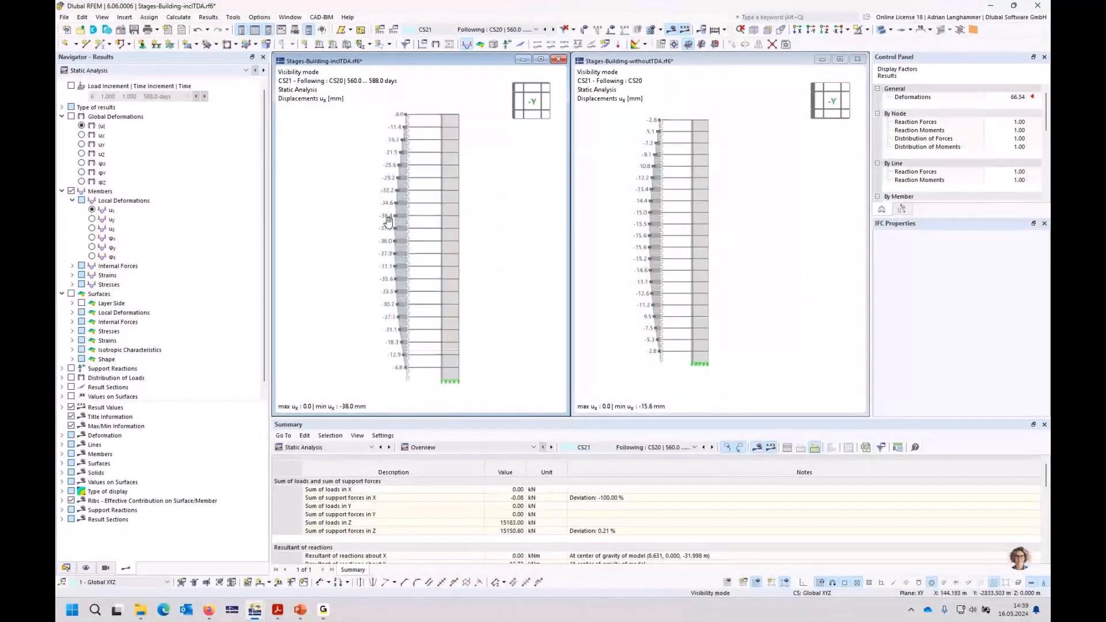
middle_drag(389, 223, 393, 225)
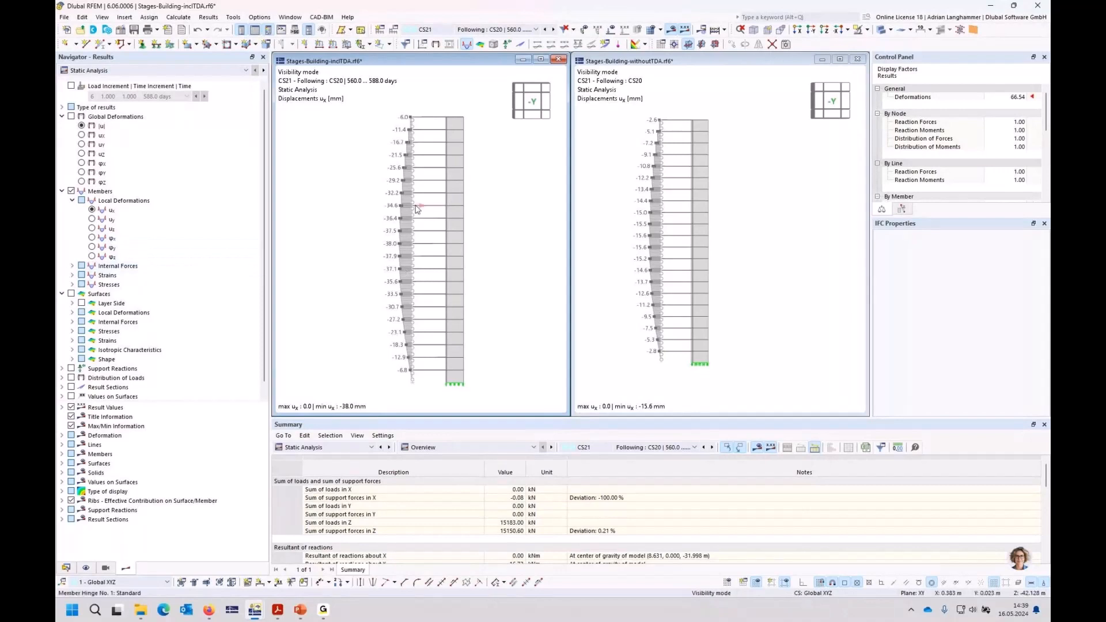
- Replace the member deformations in the Stages-Building-inclTDA model with surface moments mx, shown only on the result sections
ctrl+middle_drag(420, 219, 435, 235)
scroll(435, 233, up, 2)
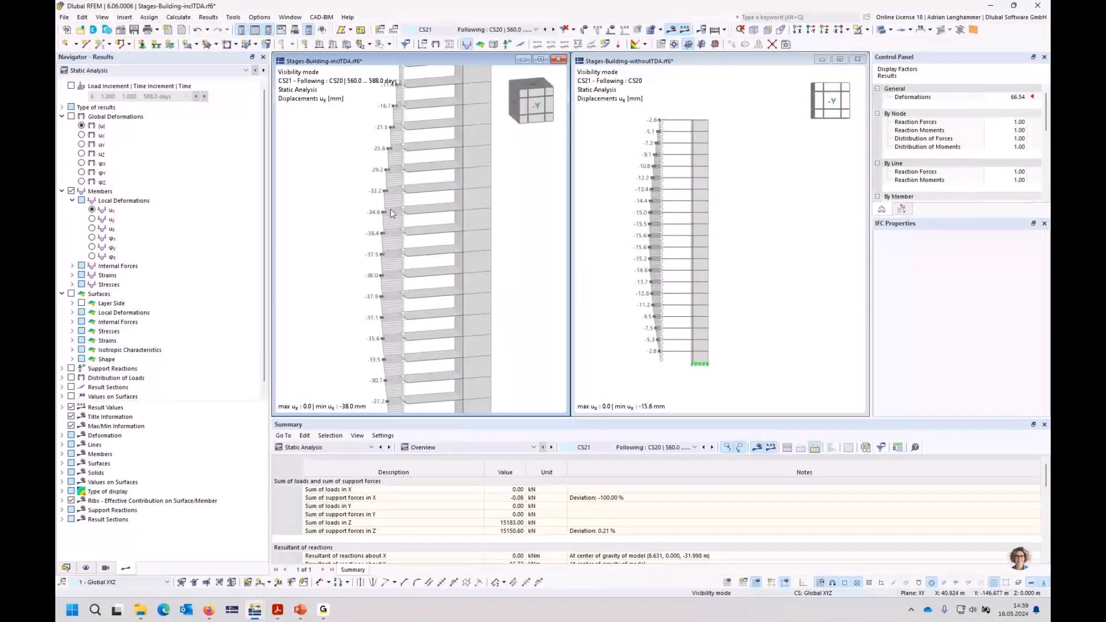
click(70, 387)
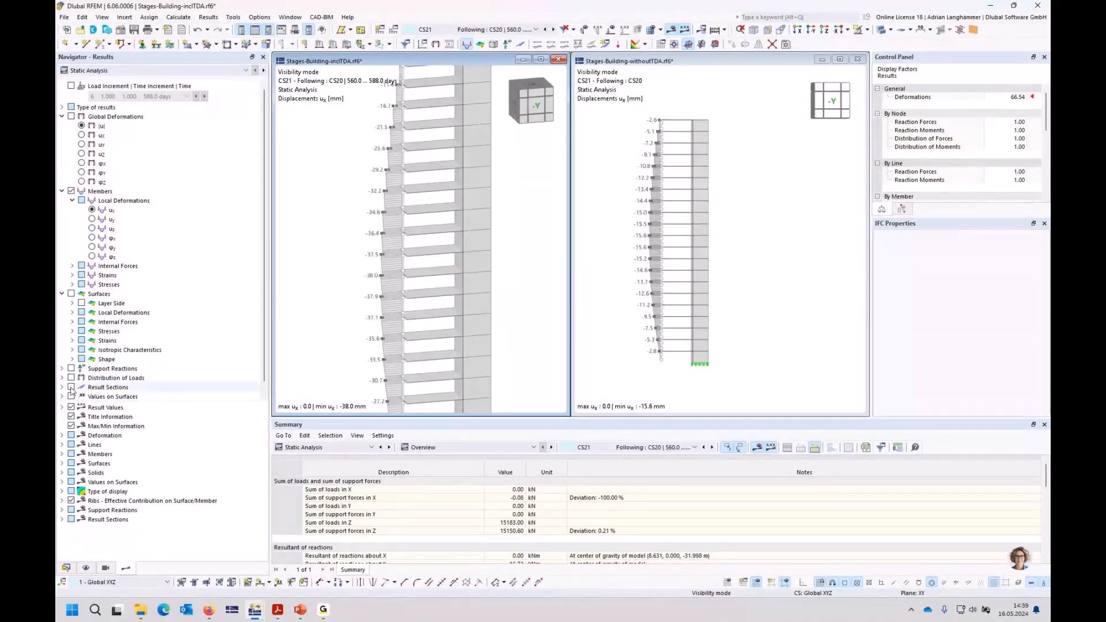
click(69, 194)
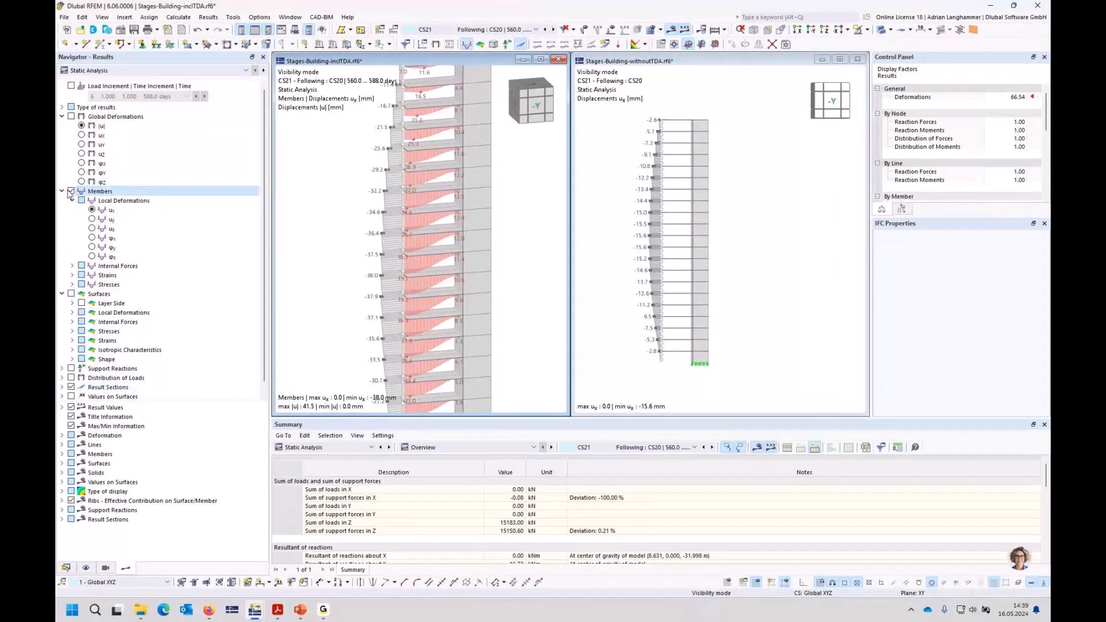
click(71, 192)
click(72, 322)
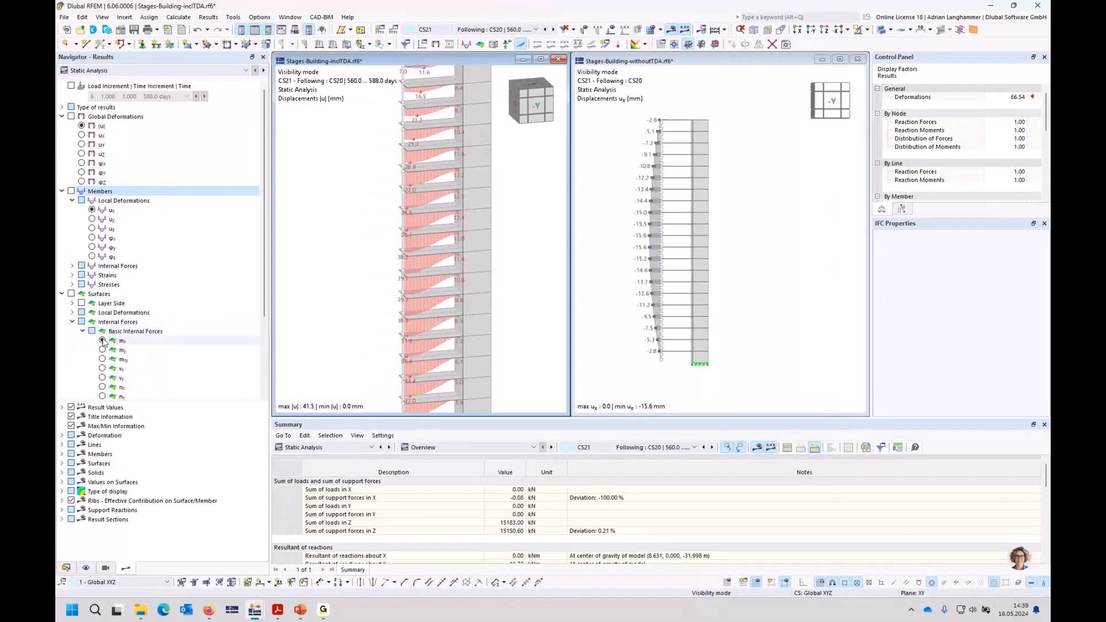
click(103, 341)
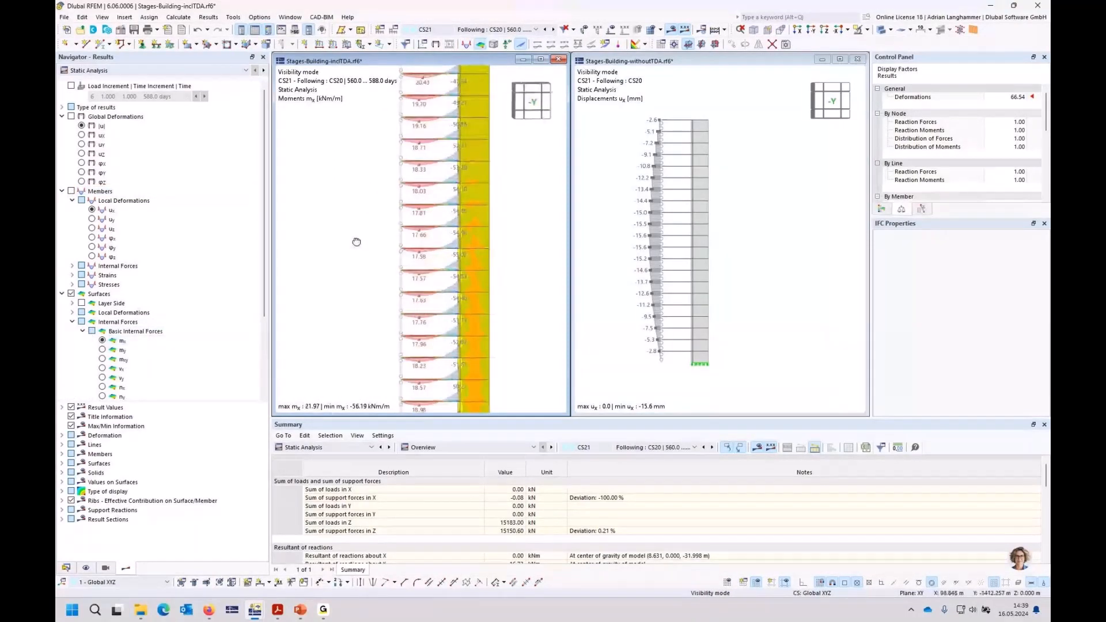
click(72, 294)
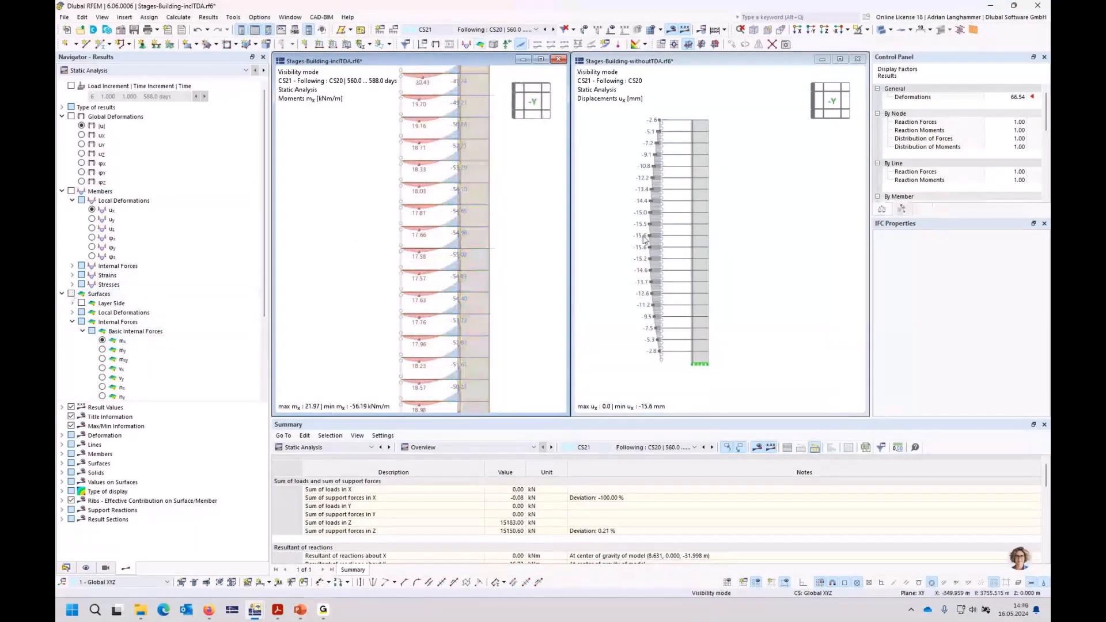
- Show the surface moments mx only on the result sections in the Stages-Building-withoutTDA model, with the member results hidden
click(605, 248)
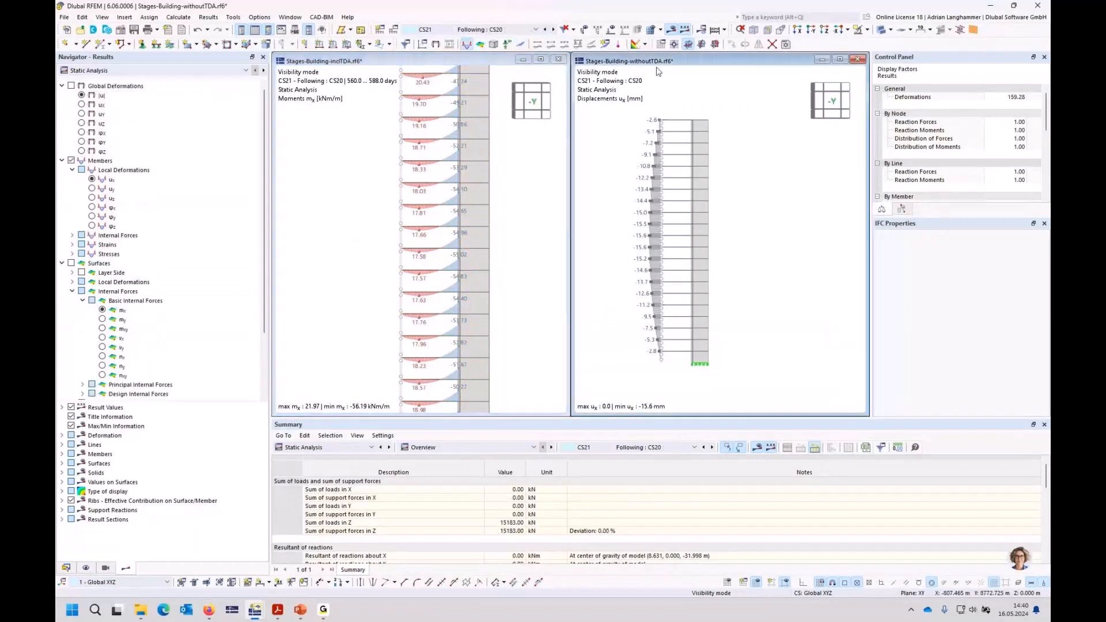
click(71, 263)
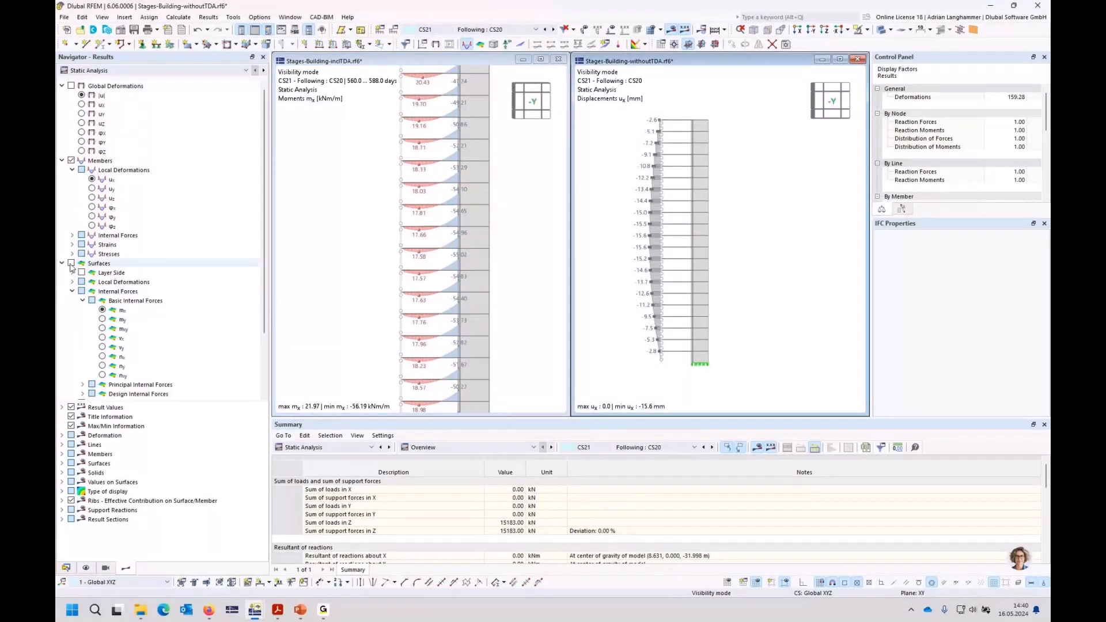
click(71, 161)
scroll(81, 346, down, 3)
click(72, 385)
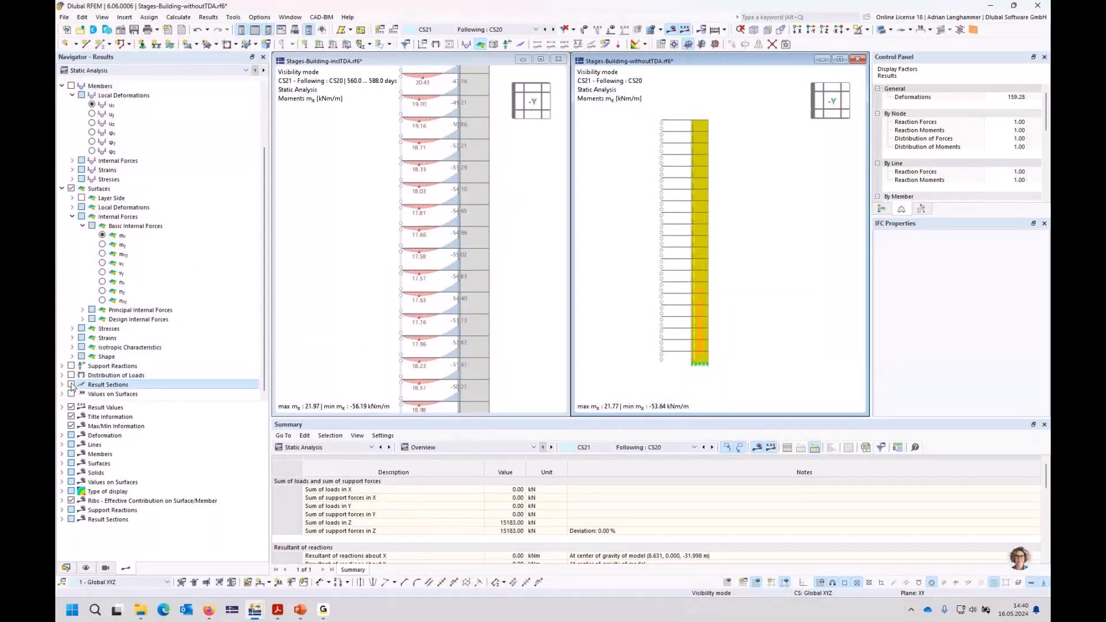
click(71, 385)
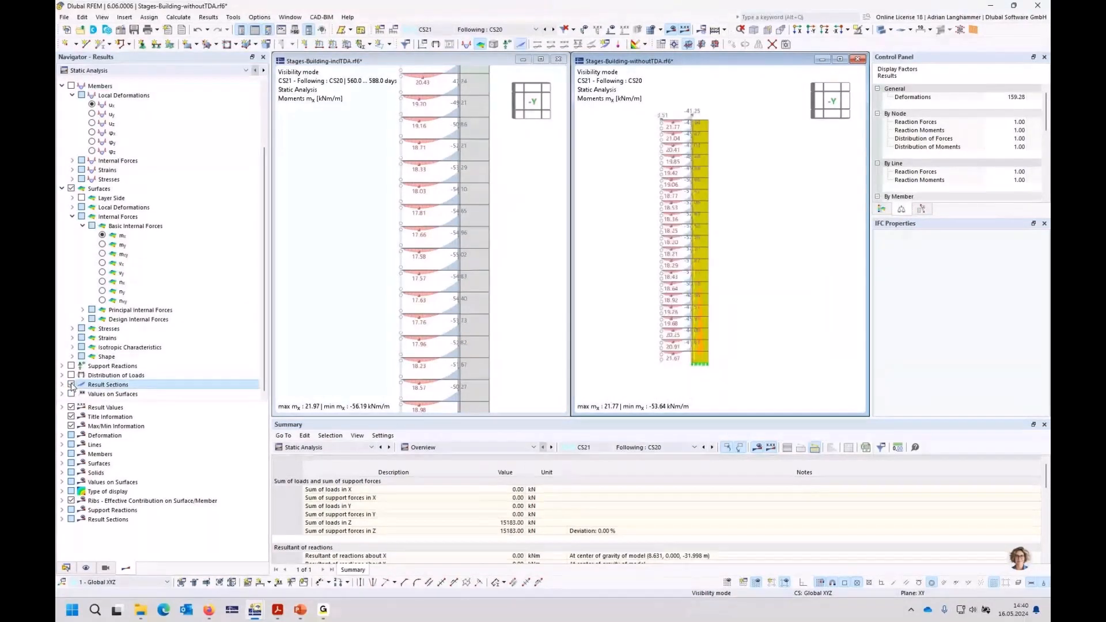
click(71, 188)
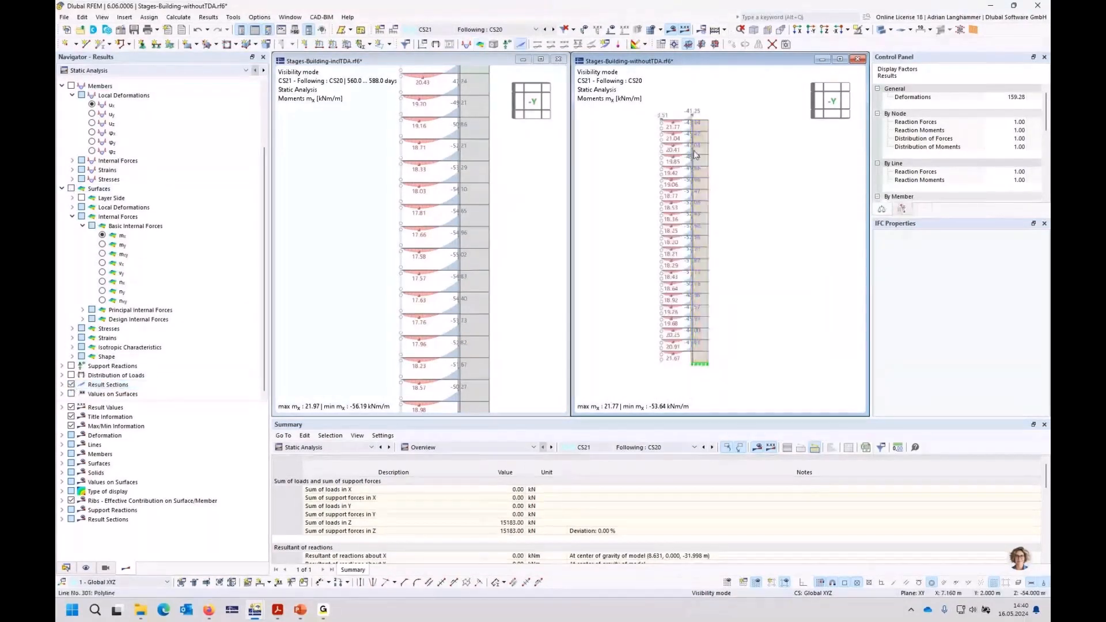
click(532, 105)
click(533, 105)
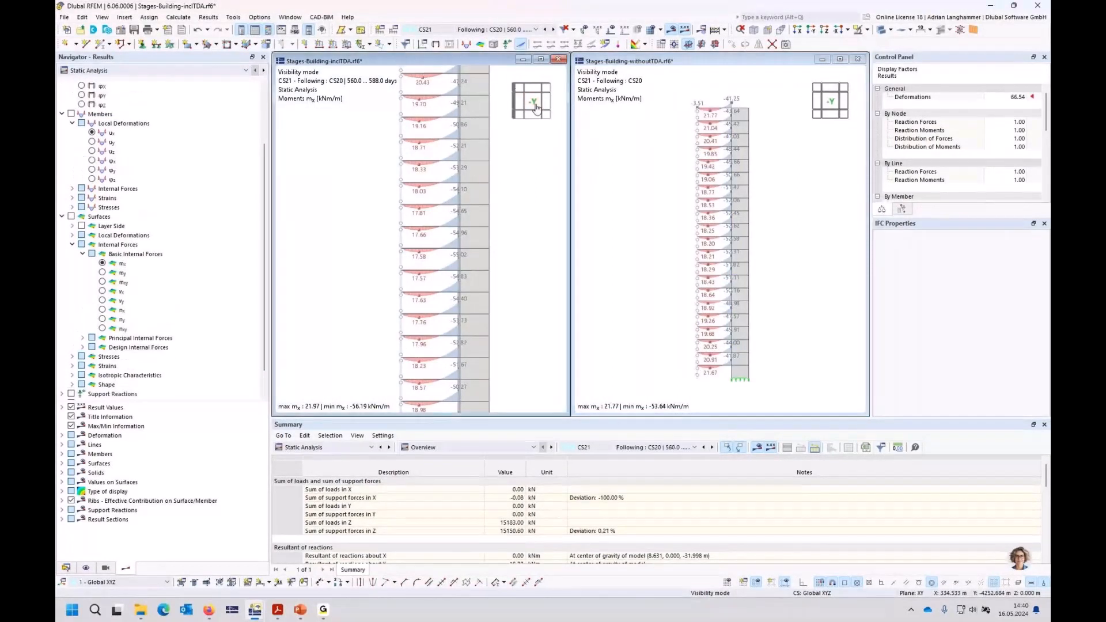
- Compare the surface moments mx on the slab result sections over the building height between the inclTDA and withoutTDA models
middle_drag(486, 173, 510, 170)
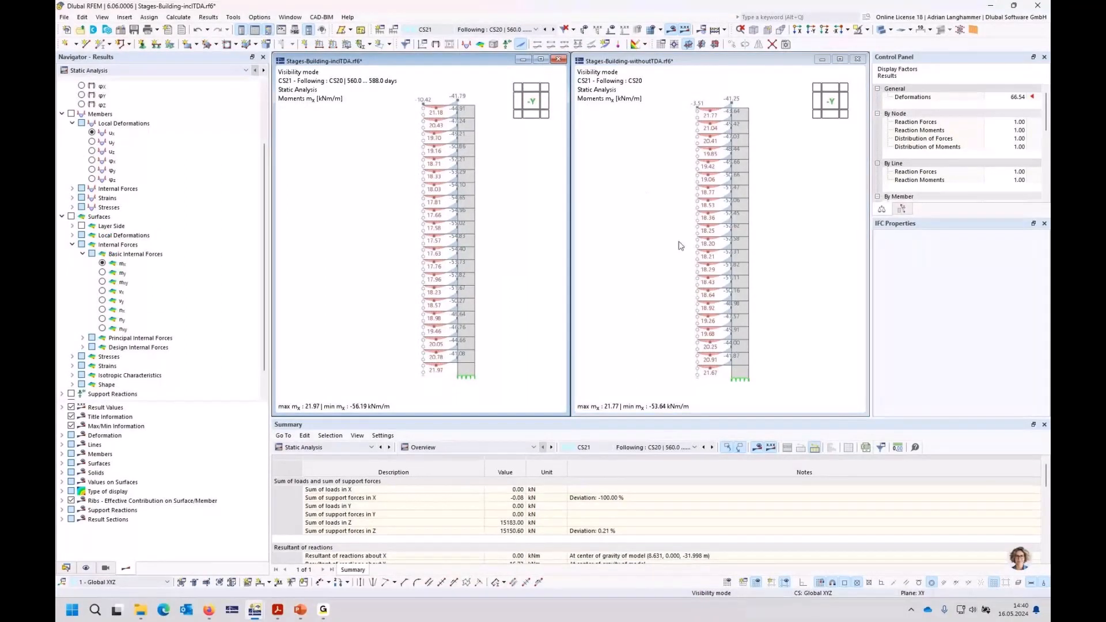
scroll(683, 246, up, 1)
middle_drag(682, 199, 656, 206)
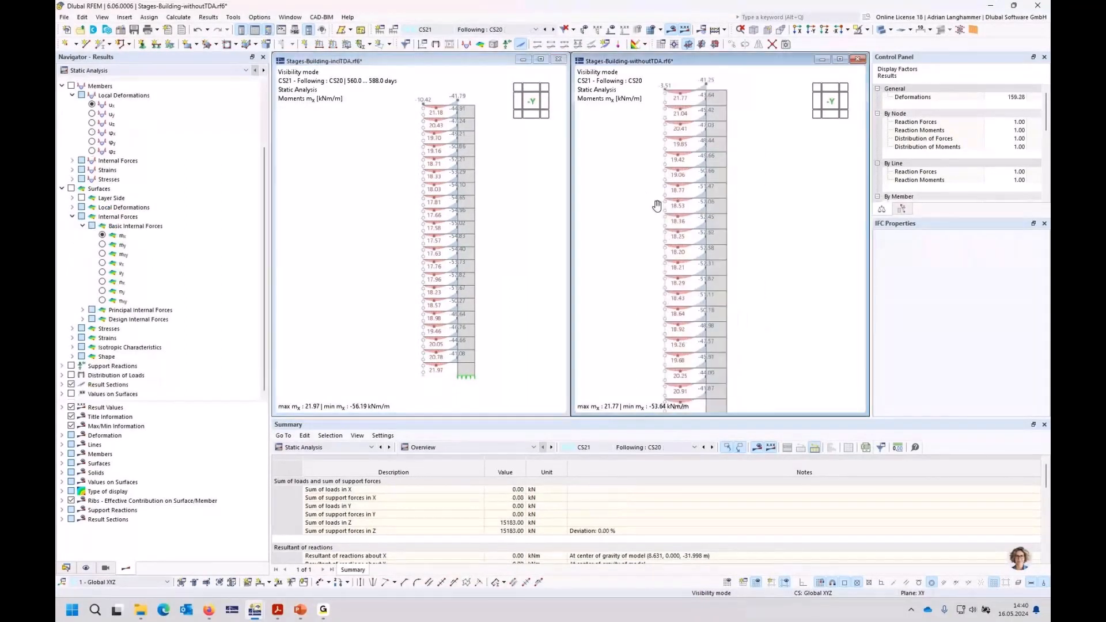
scroll(657, 206, up, 1)
click(513, 191)
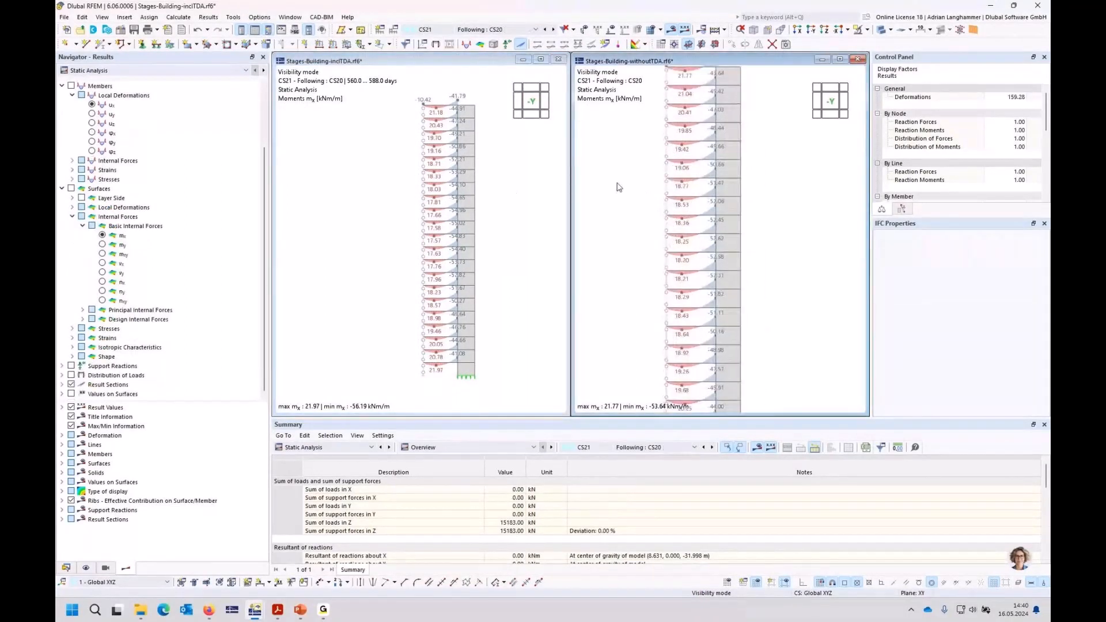
middle_drag(632, 164, 630, 191)
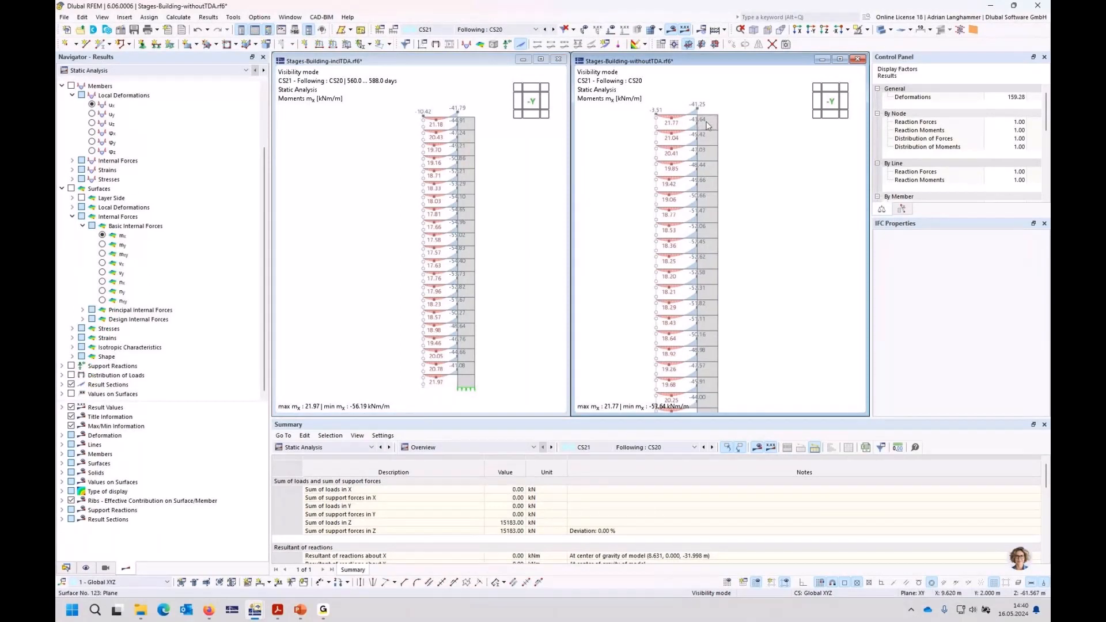
scroll(459, 117, up, 1)
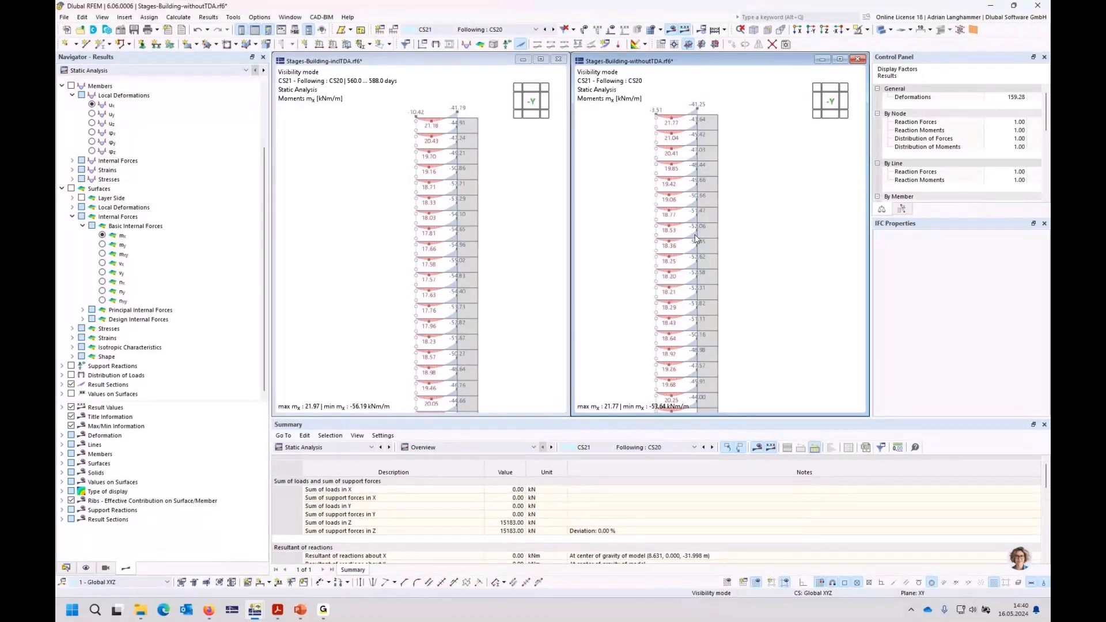
- Switch both building models from static analysis to the Concrete Design results on the result sections
click(330, 448)
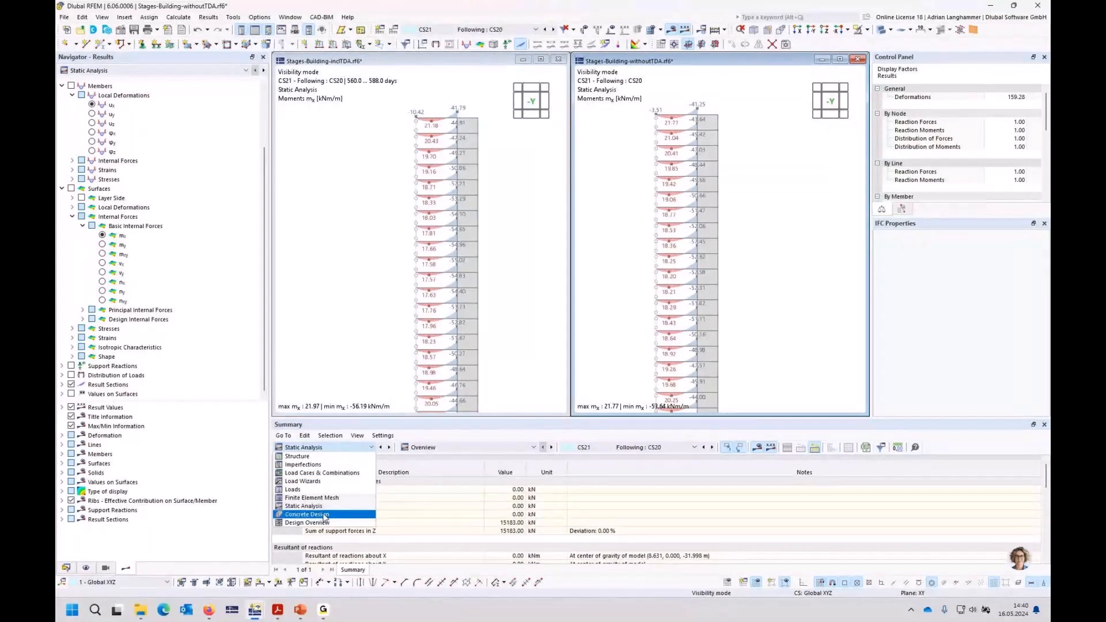
click(323, 514)
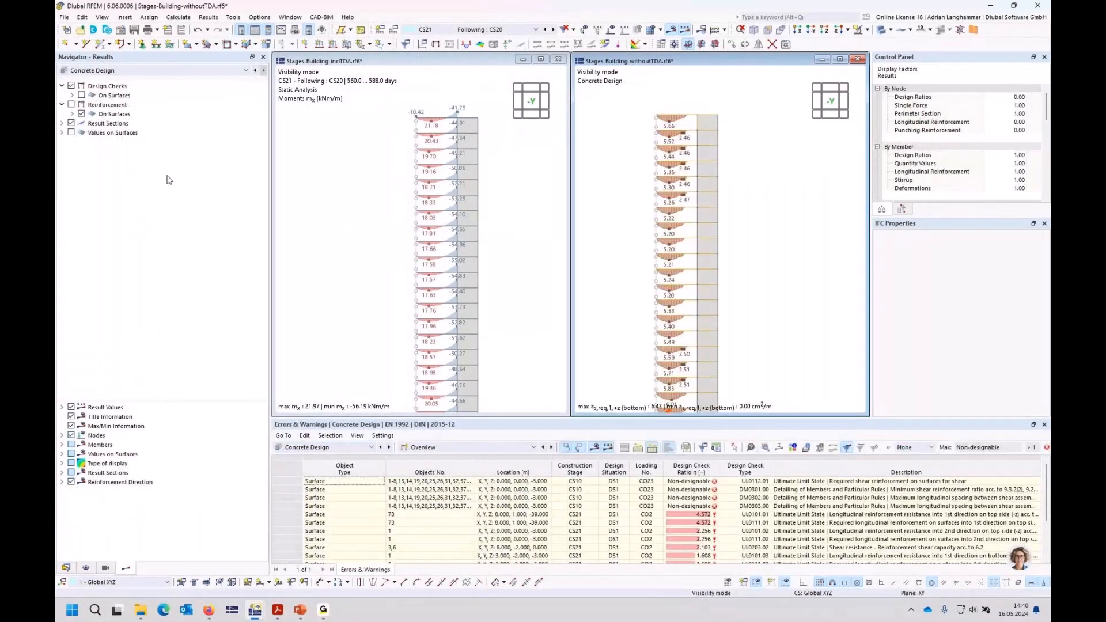
click(334, 340)
click(357, 448)
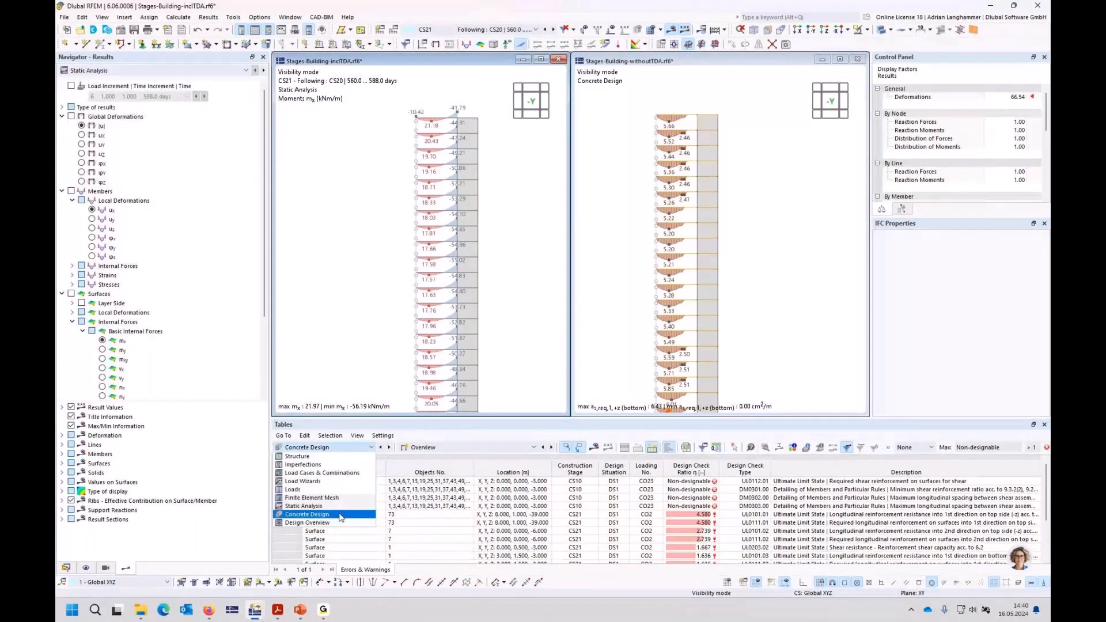
click(322, 514)
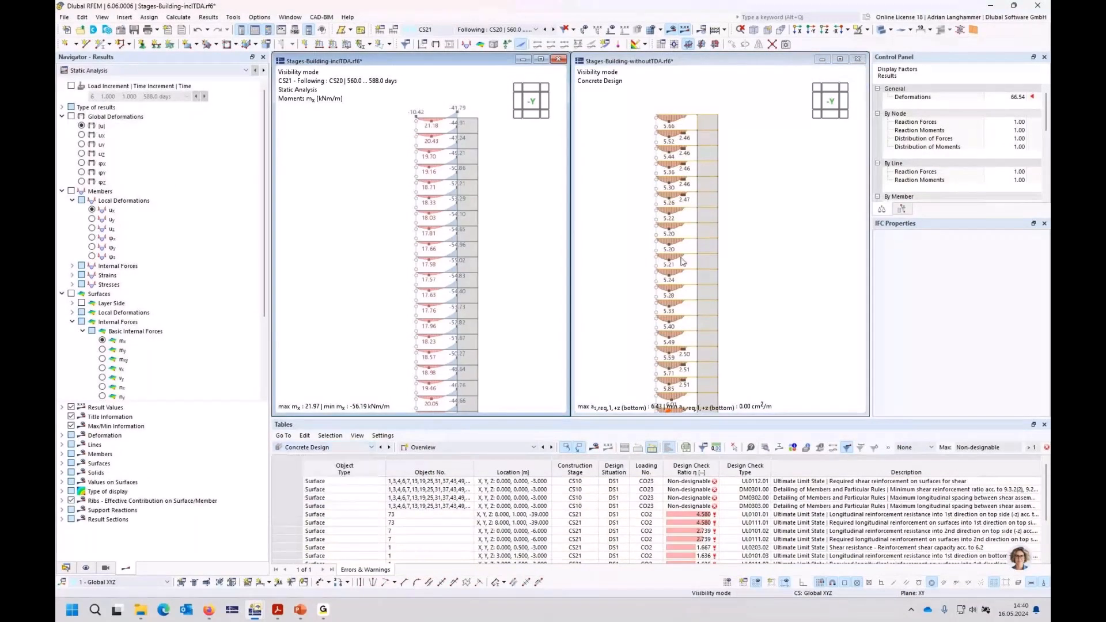
click(632, 237)
ctrl+middle_drag(642, 238, 666, 260)
scroll(666, 260, up, 3)
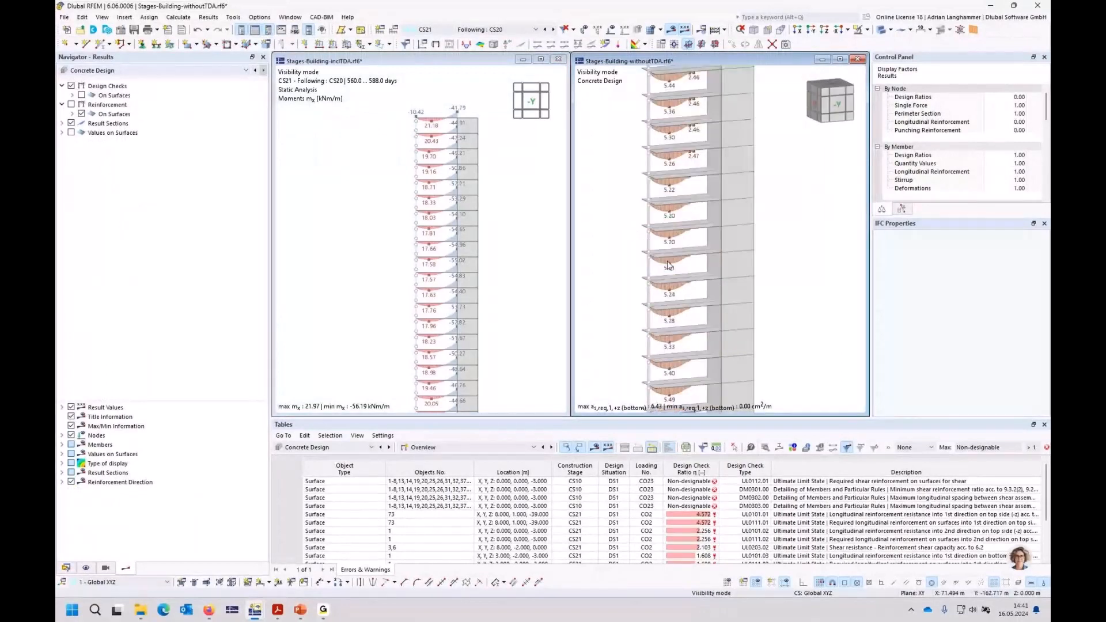
click(364, 412)
click(319, 399)
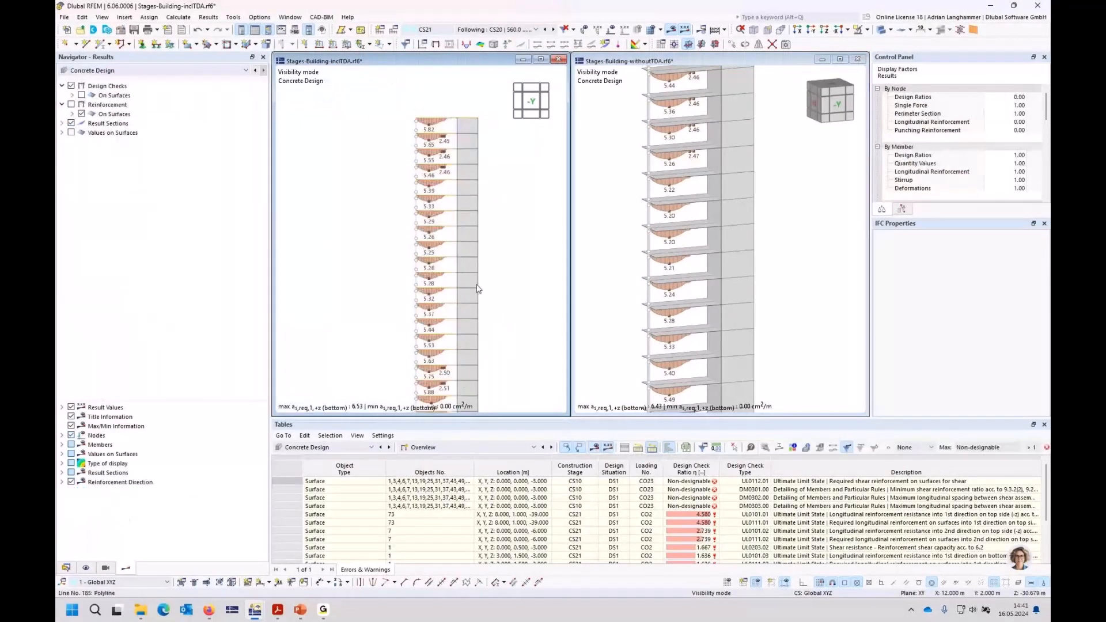
- Show the required top longitudinal reinforcement as,req,1,-z in the Stages-Building-inclTDA model, only on the result sections
click(73, 115)
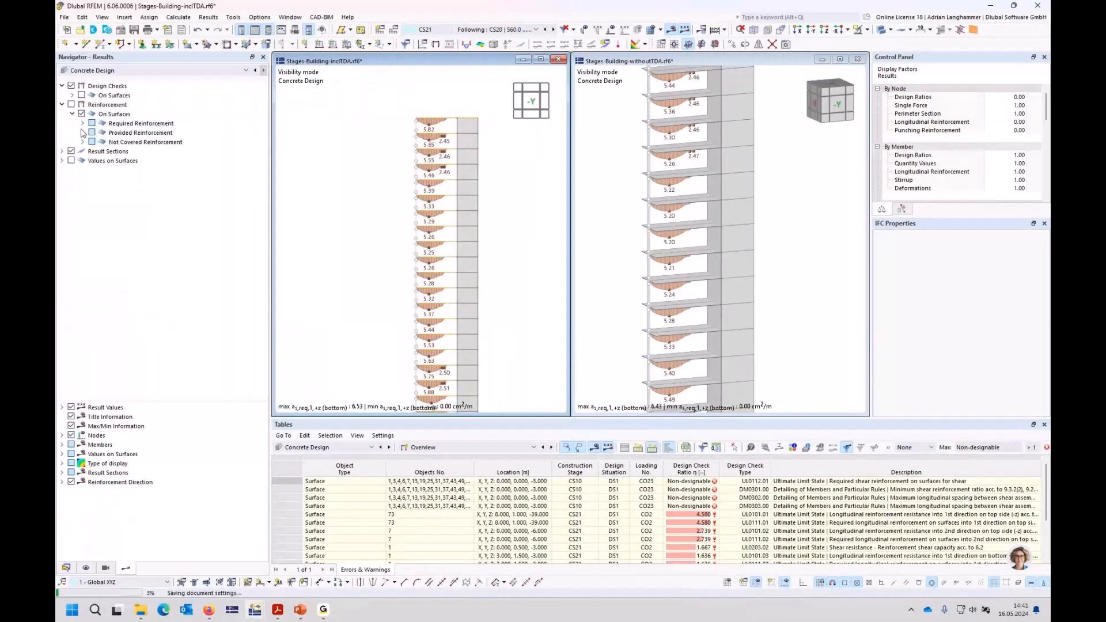
click(82, 123)
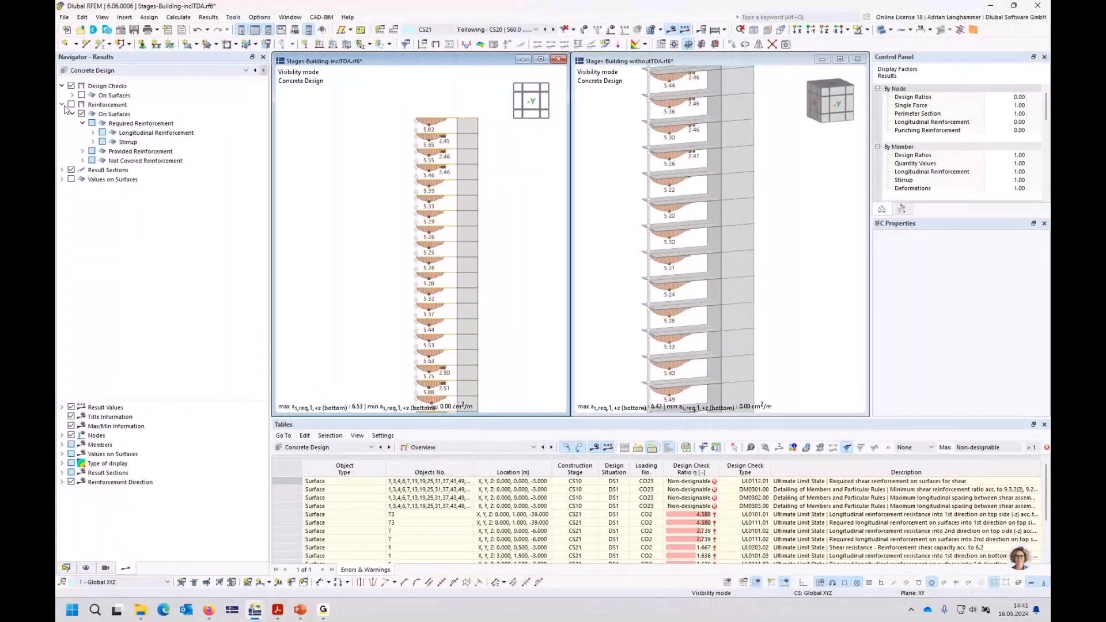
click(92, 132)
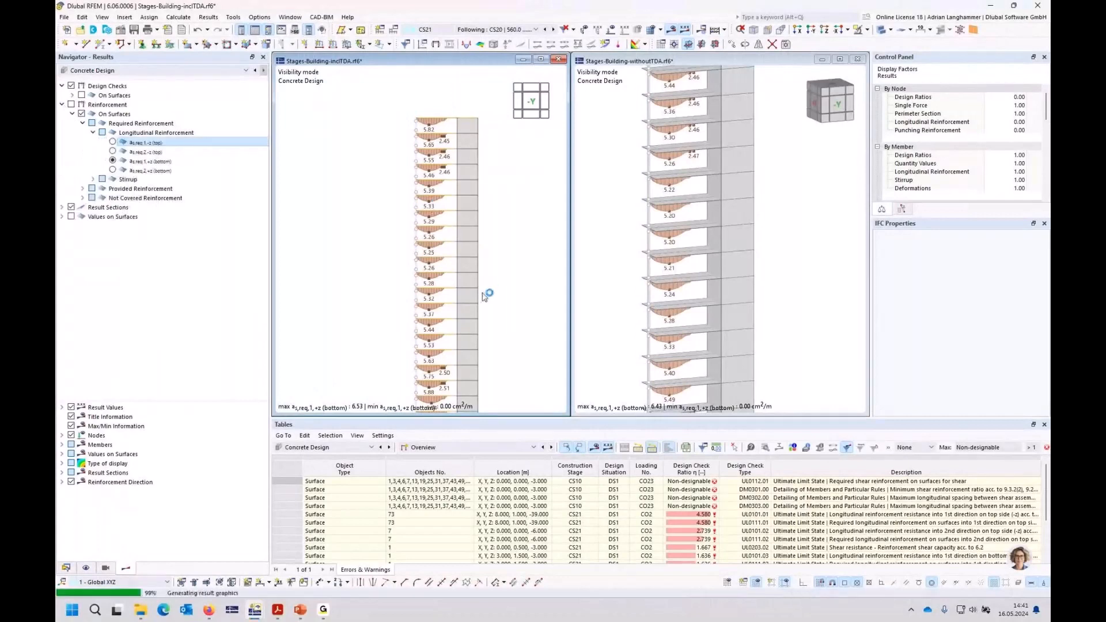
click(81, 114)
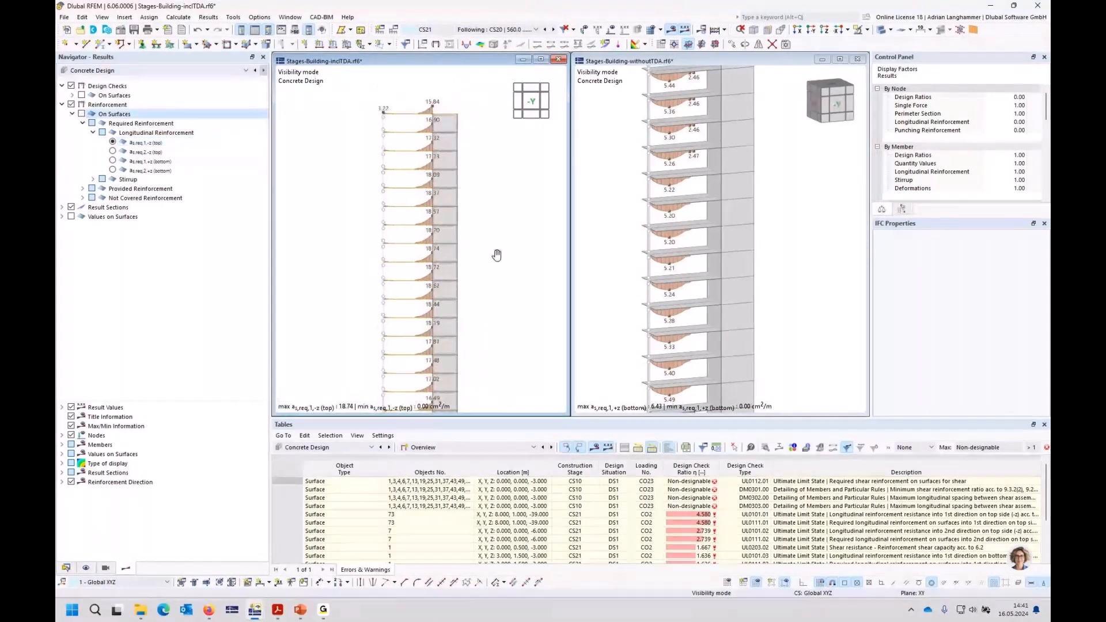
- Show the required top reinforcement as,req,1,-z in the Stages-Building-withoutTDA model, with the surface display turned off
click(629, 206)
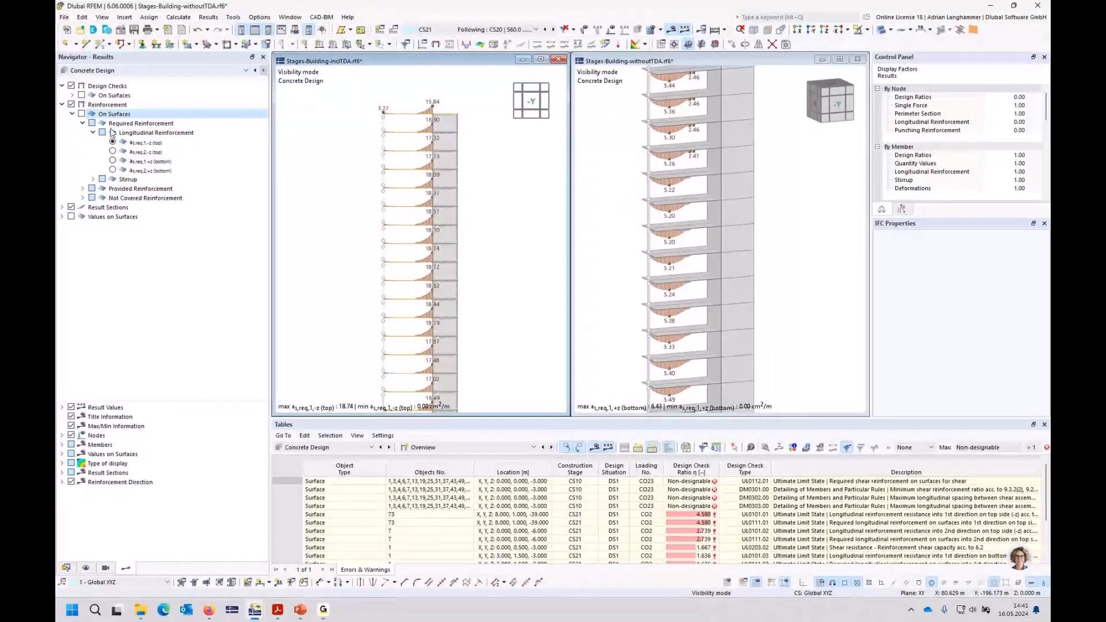
click(112, 142)
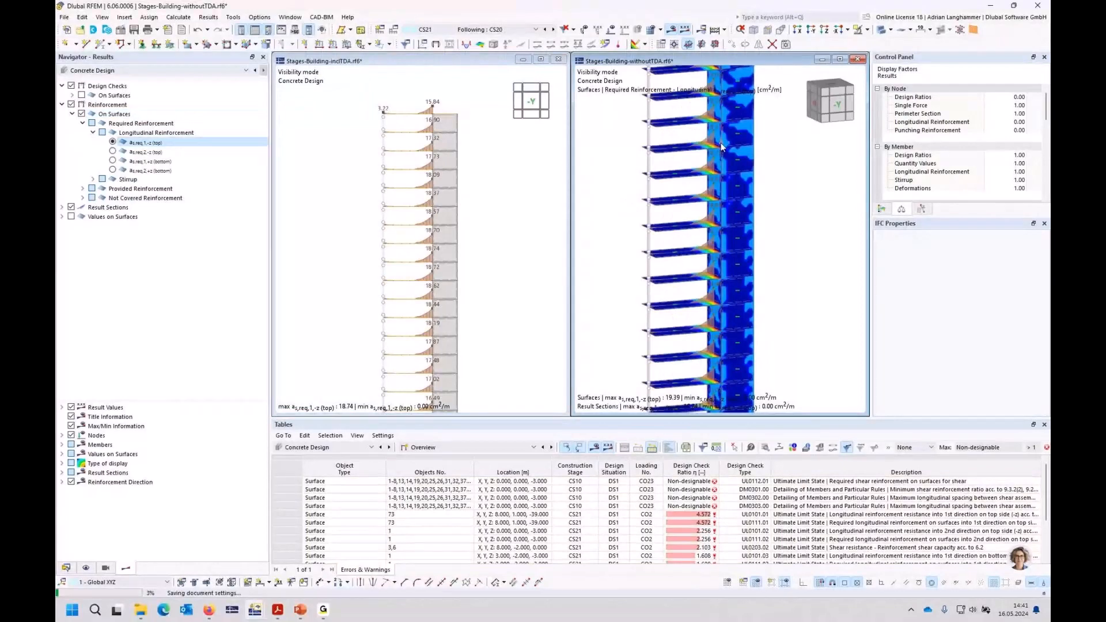
click(81, 113)
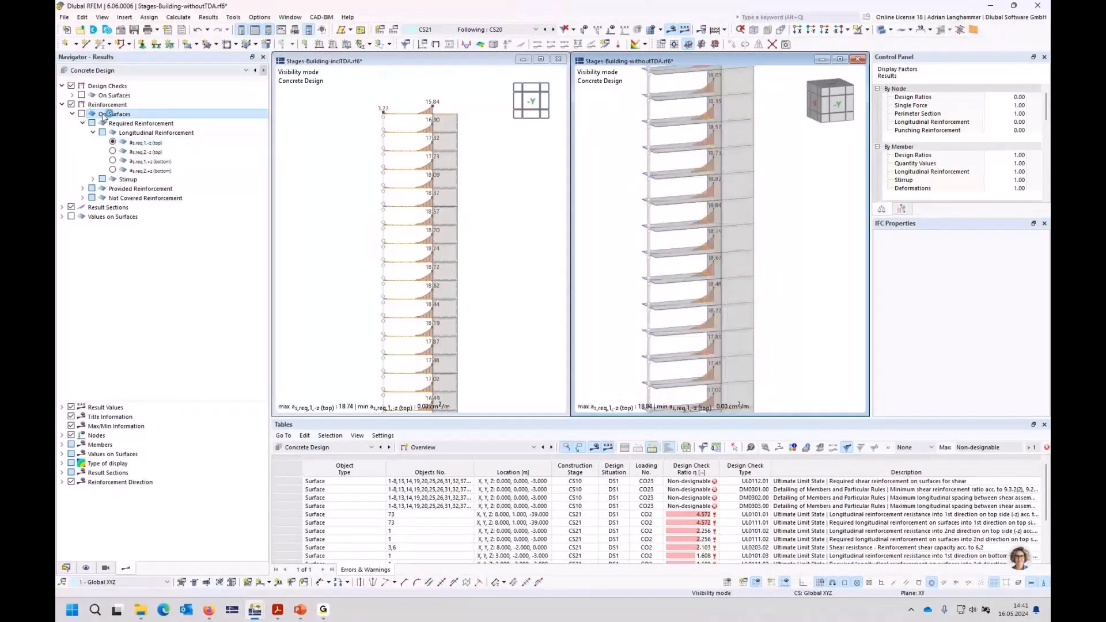
- Compare the required top reinforcement of the slabs over the building height in both models, viewed in the -Y direction
click(819, 100)
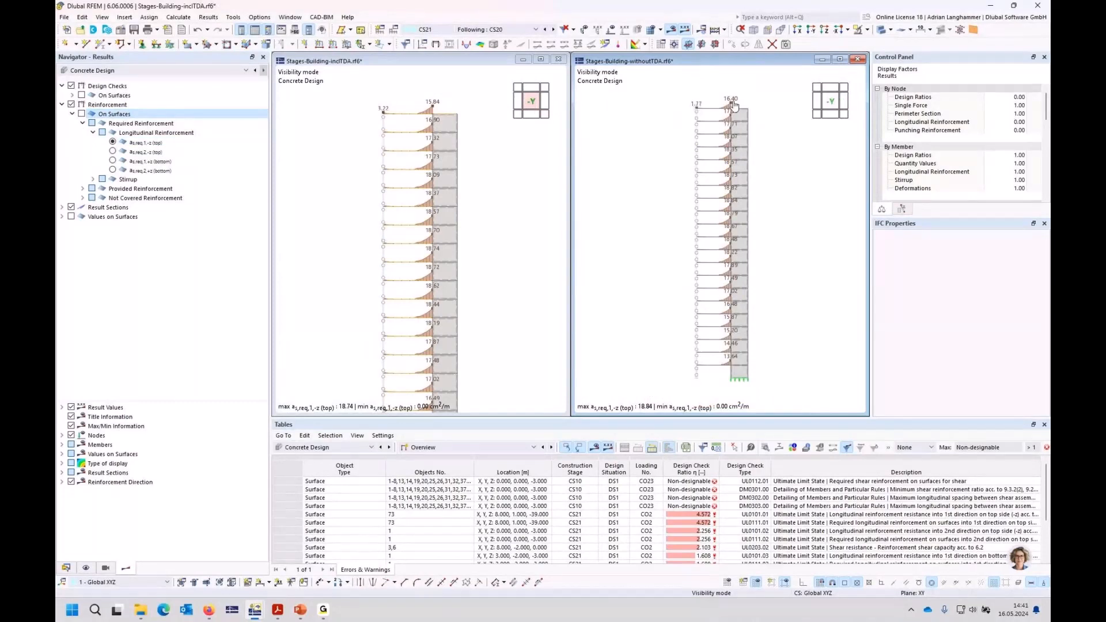
click(543, 104)
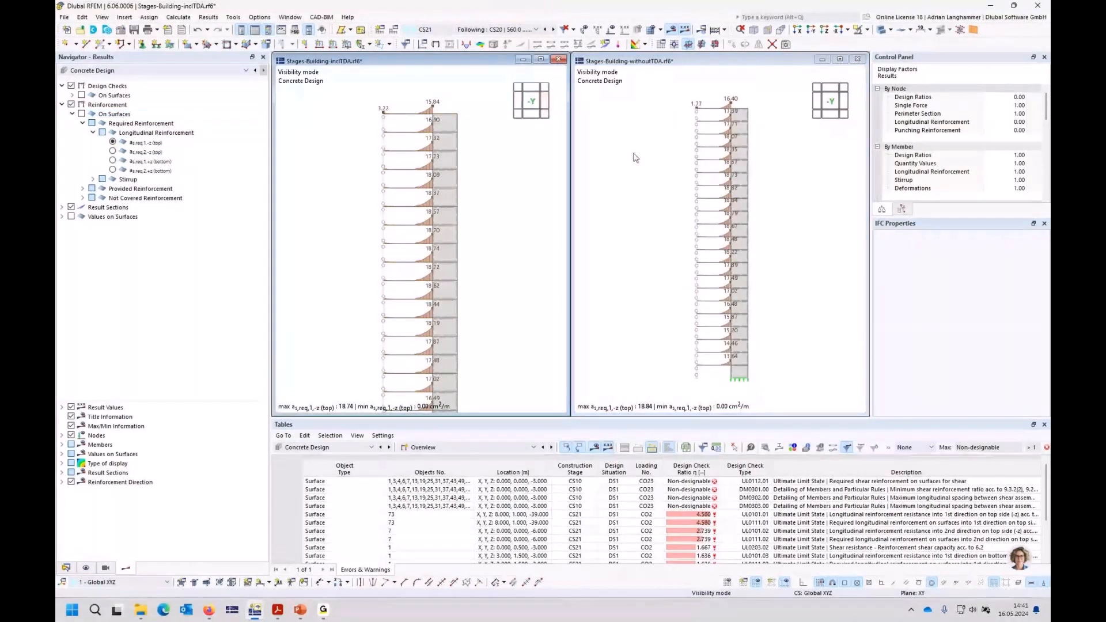
click(635, 172)
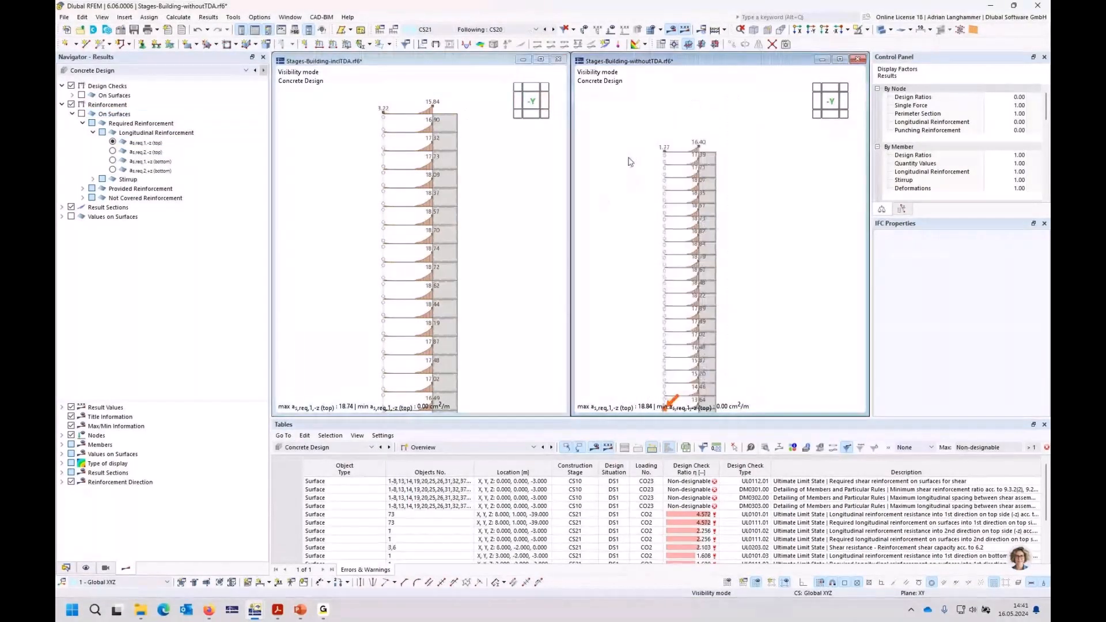
scroll(631, 166, up, 1)
middle_drag(631, 171, 637, 136)
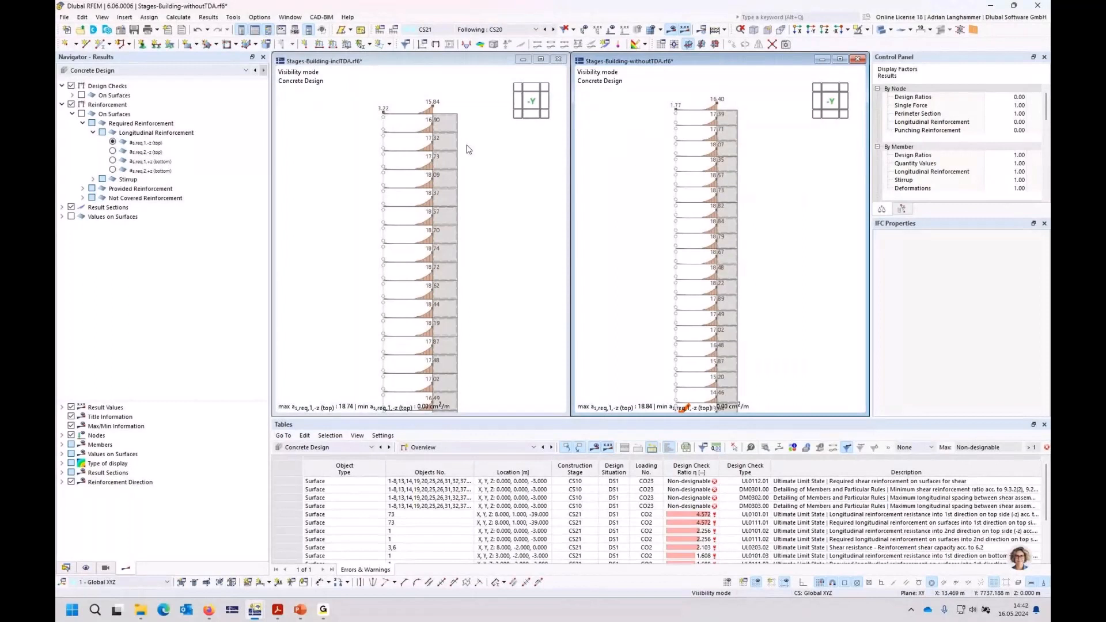
middle_drag(496, 192, 496, 170)
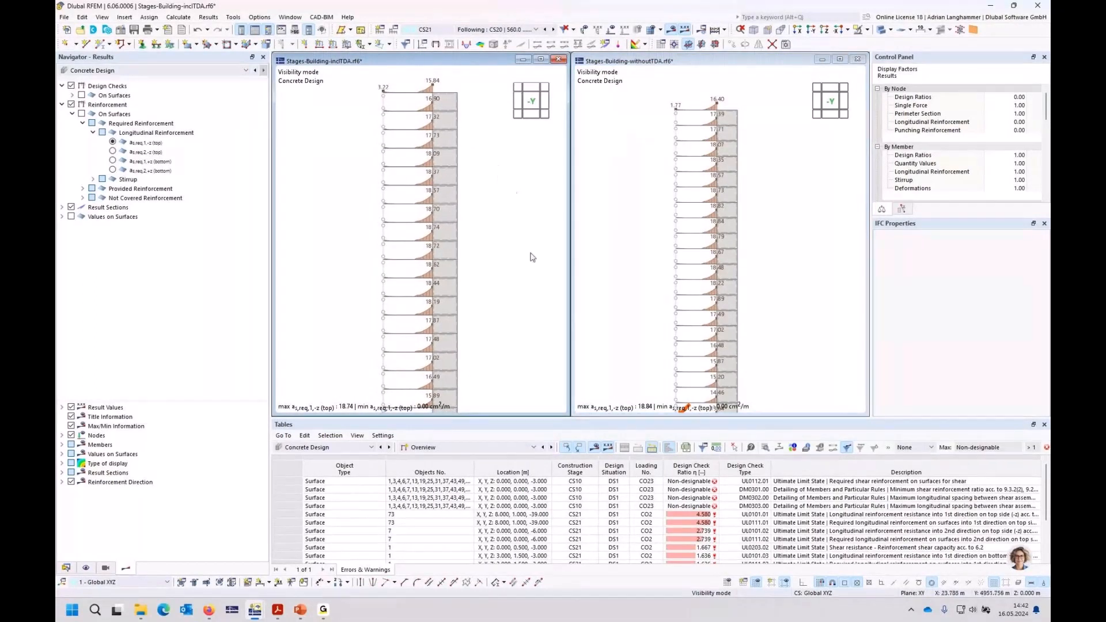
scroll(528, 253, down, 1)
scroll(499, 239, down, 1)
scroll(499, 245, down, 1)
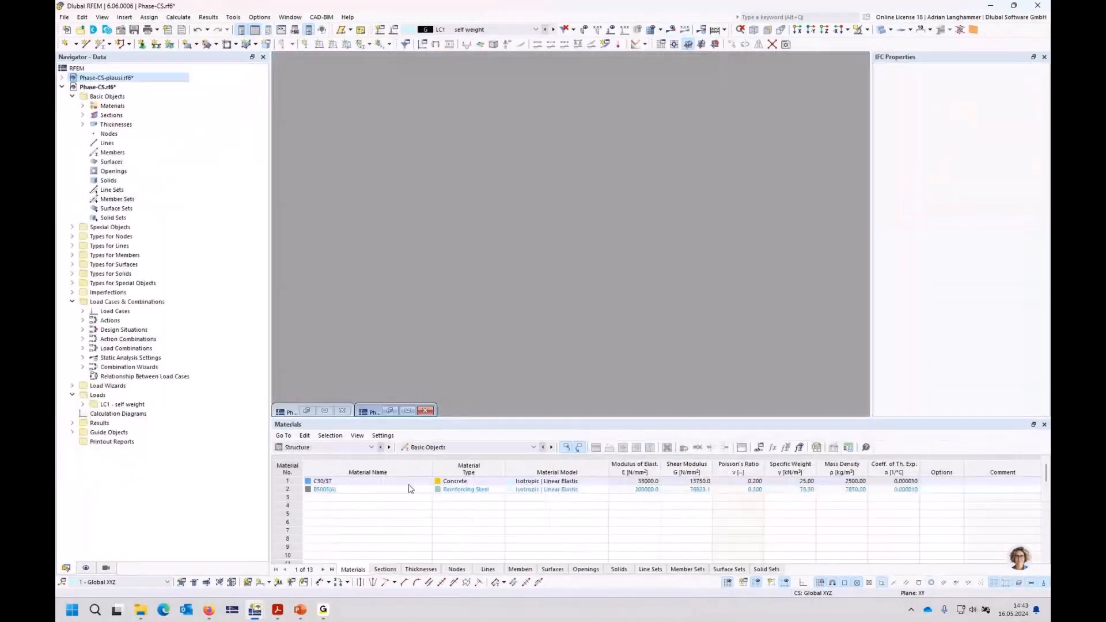
- Start a new beam member in the Phase-CS model and open its T-section TH_M2 800/600/200/150/1 for editing
click(407, 411)
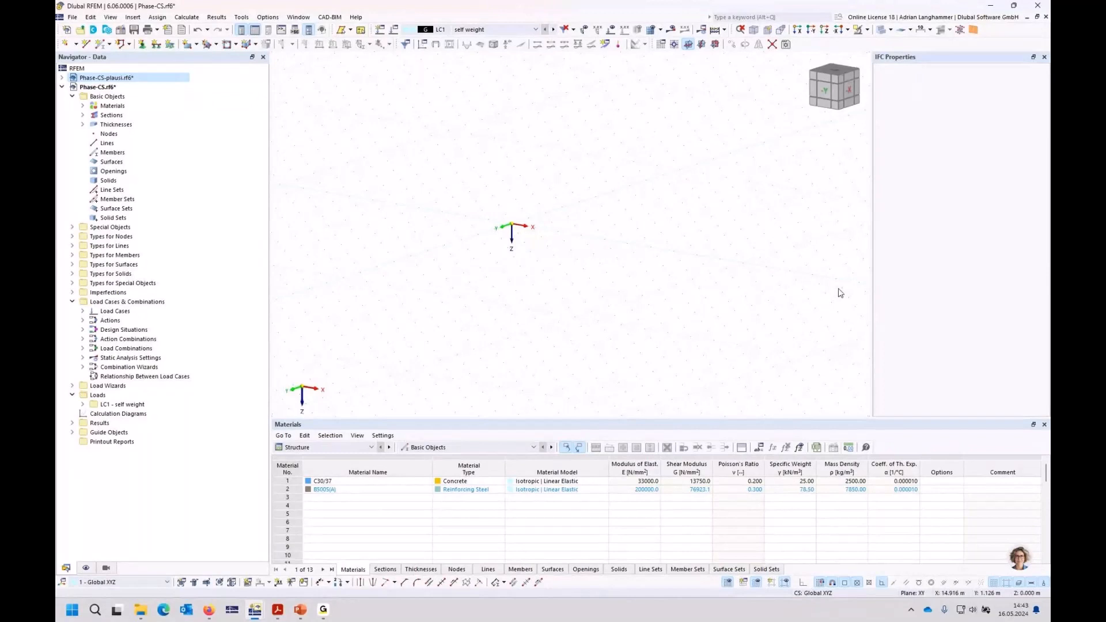
mouse_move(494, 257)
middle_down()
mouse_move(464, 244)
mouse_move(495, 247)
middle_up()
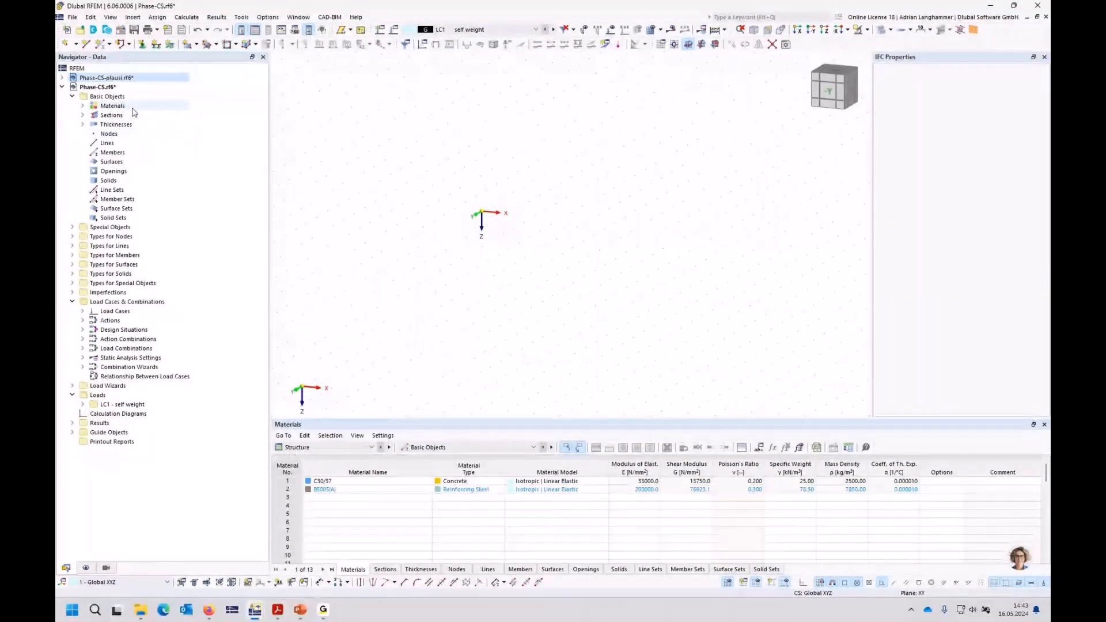
click(98, 45)
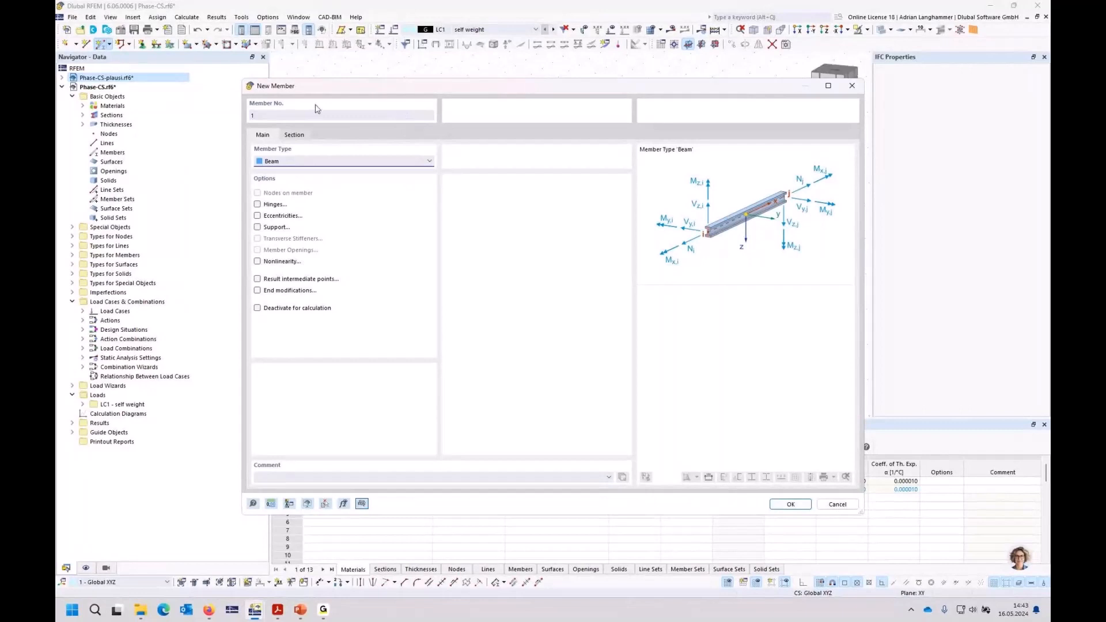
click(293, 136)
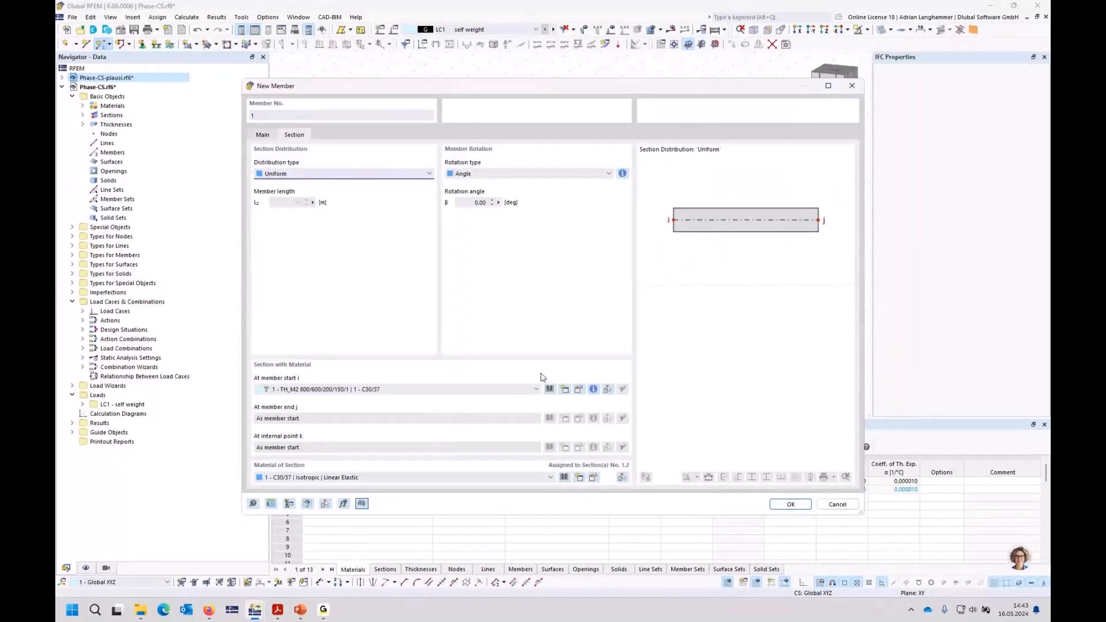
click(579, 390)
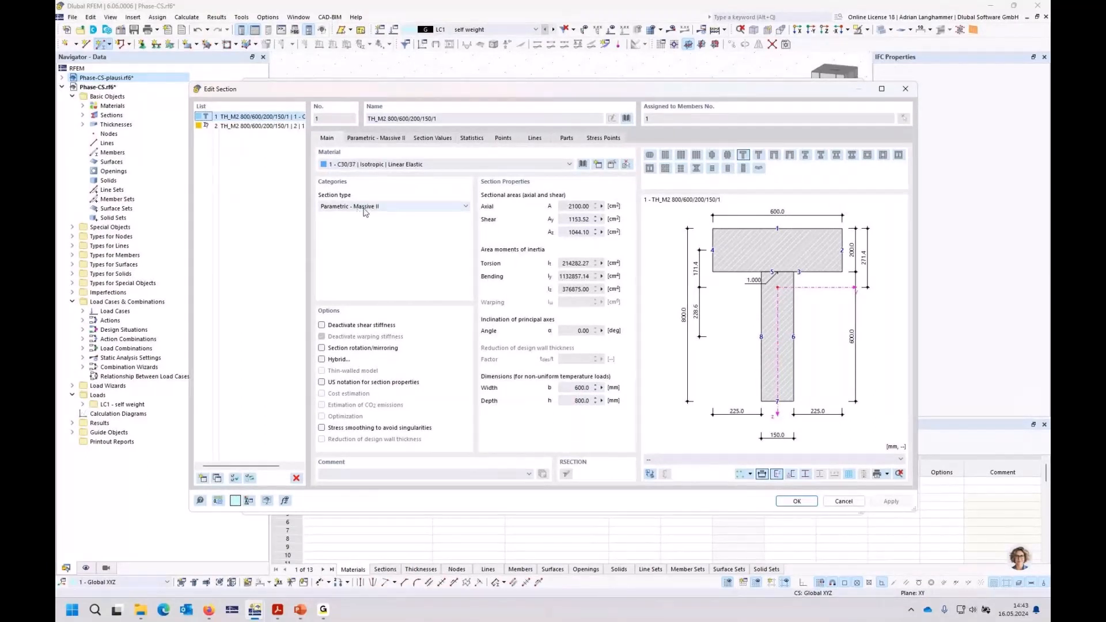
click(401, 212)
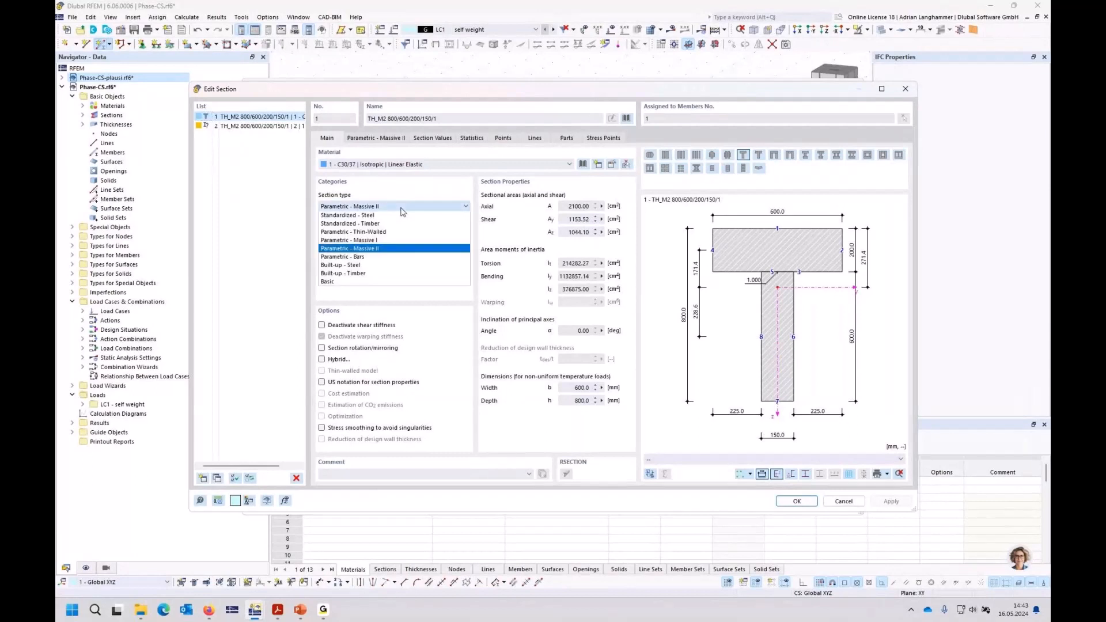
click(426, 183)
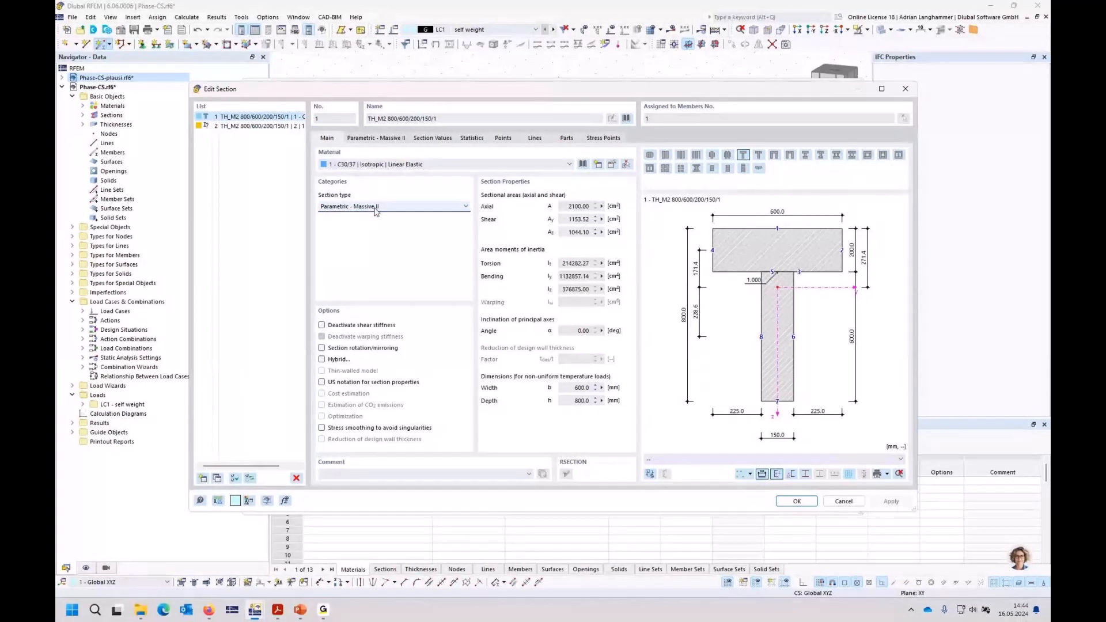
- Delete the existing phase section no. 2 from the section list
click(282, 126)
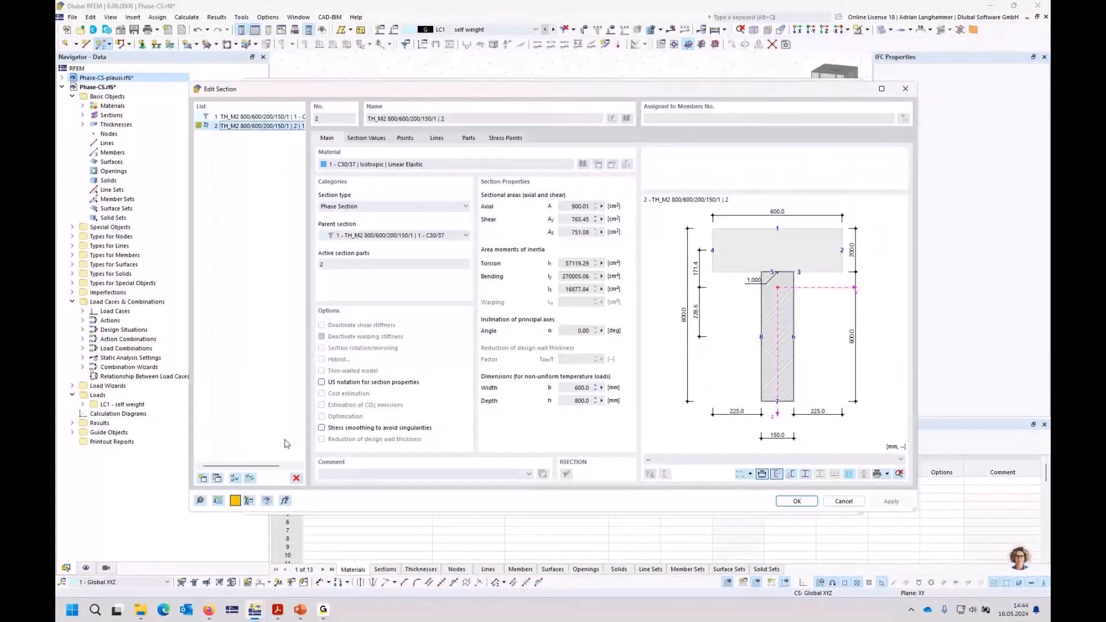
click(296, 478)
click(563, 340)
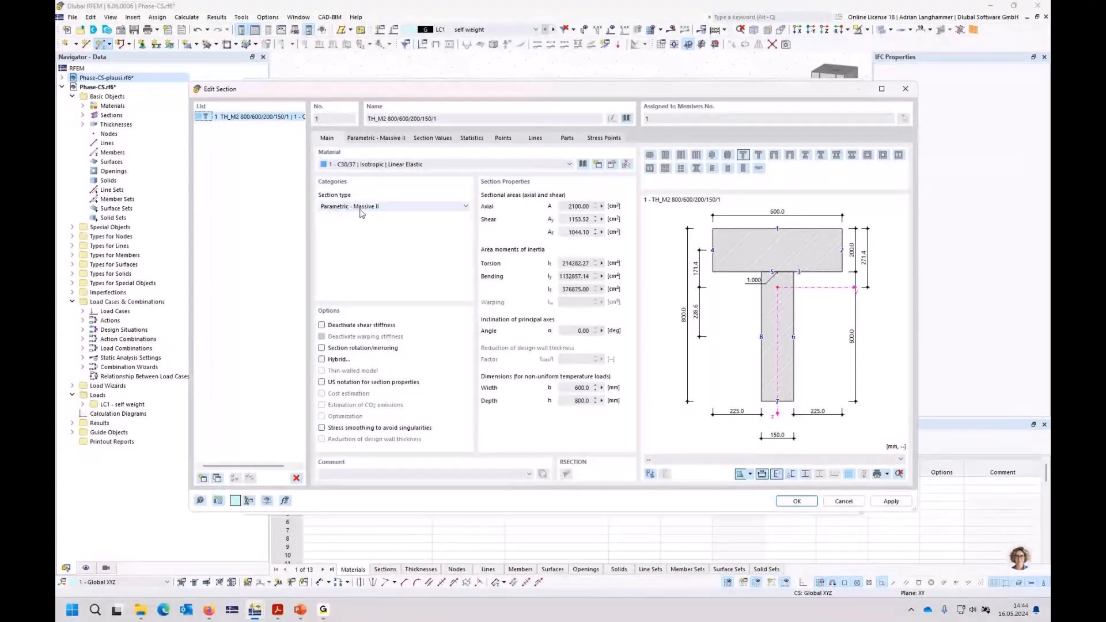
- Add section no. 2 as R_M1 500/1000 in C30/37 and leave the member command
click(203, 477)
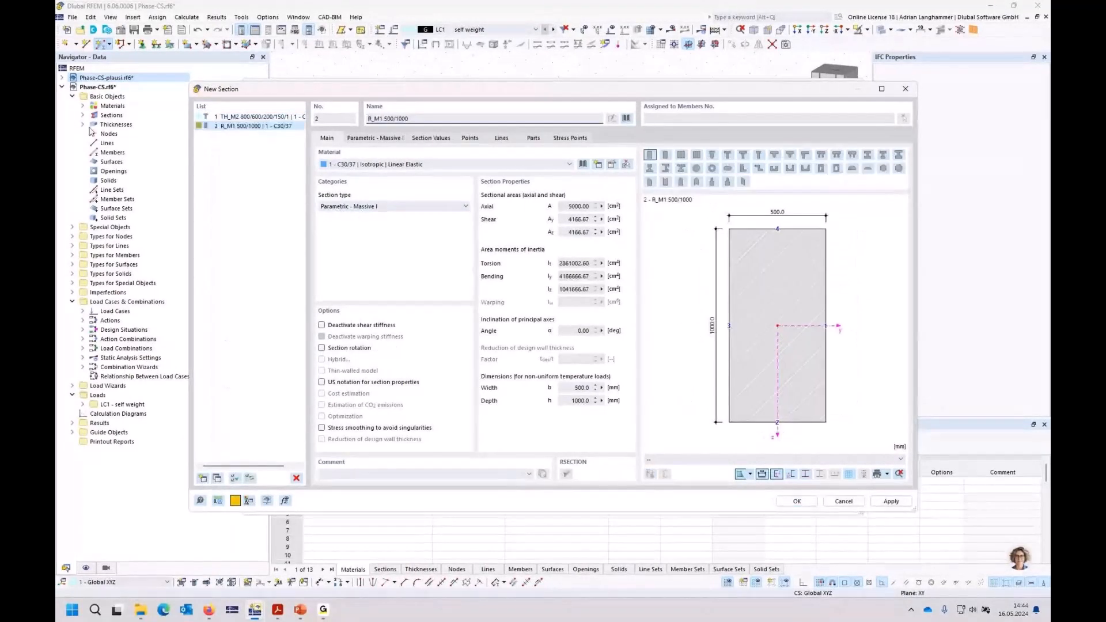
click(378, 206)
click(379, 207)
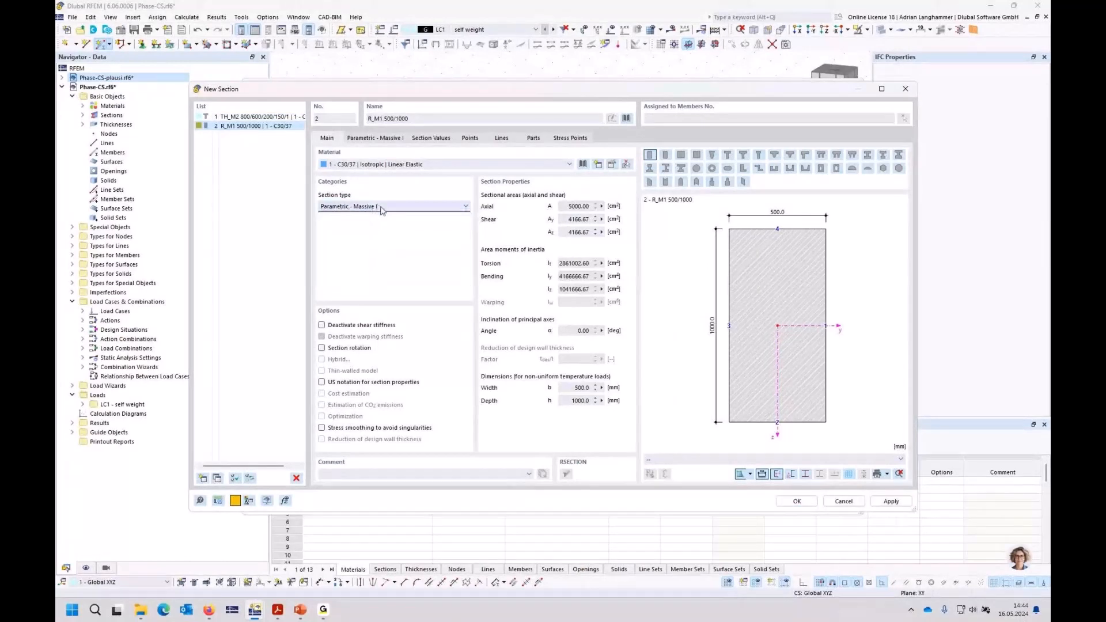
click(797, 501)
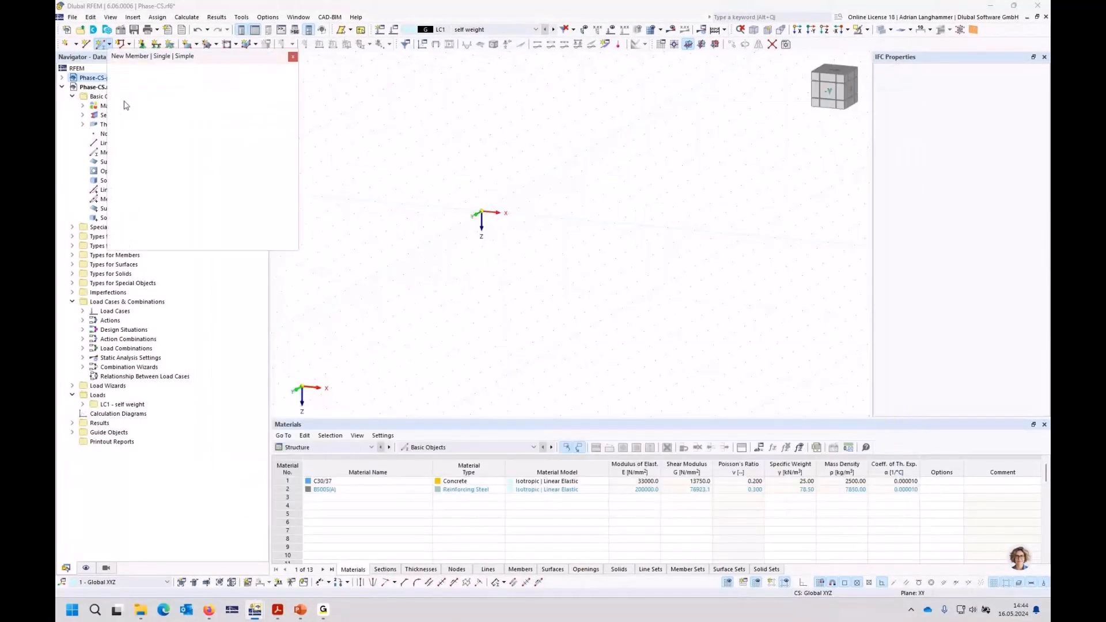
click(293, 56)
- Activate the Construction Stages Analysis (CSA) add-on in the base data of the Phase-CS model
right_click(84, 87)
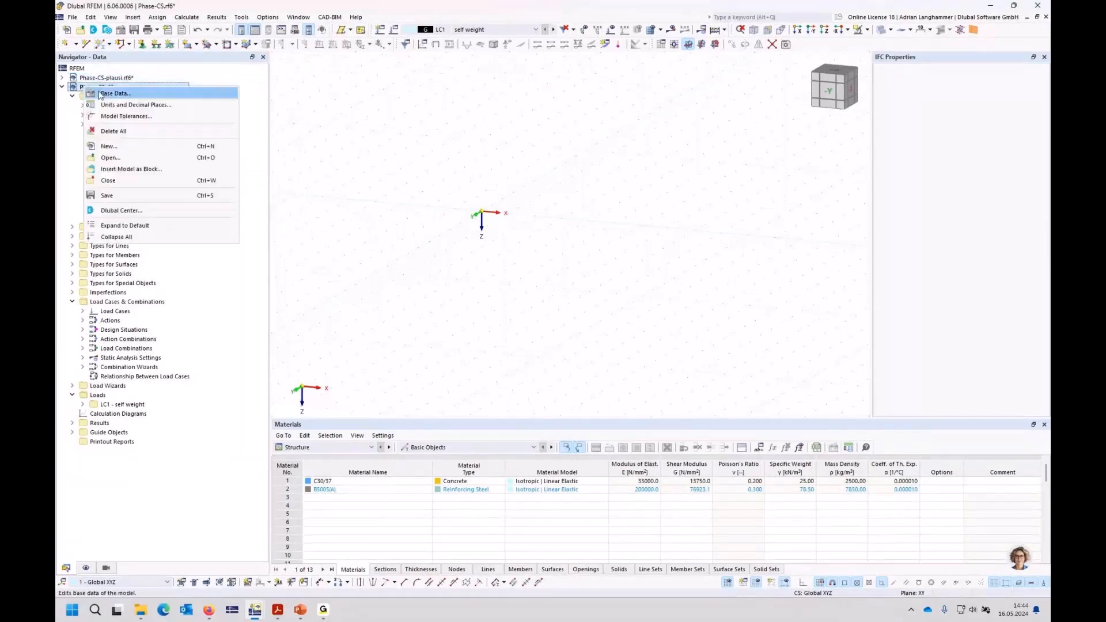
click(99, 94)
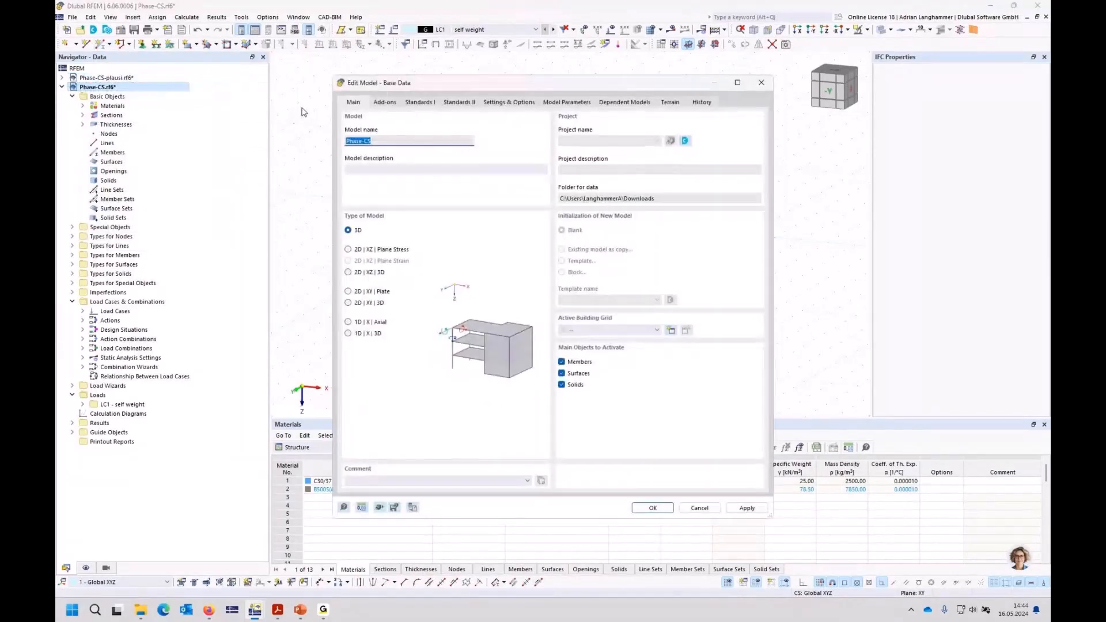
click(377, 102)
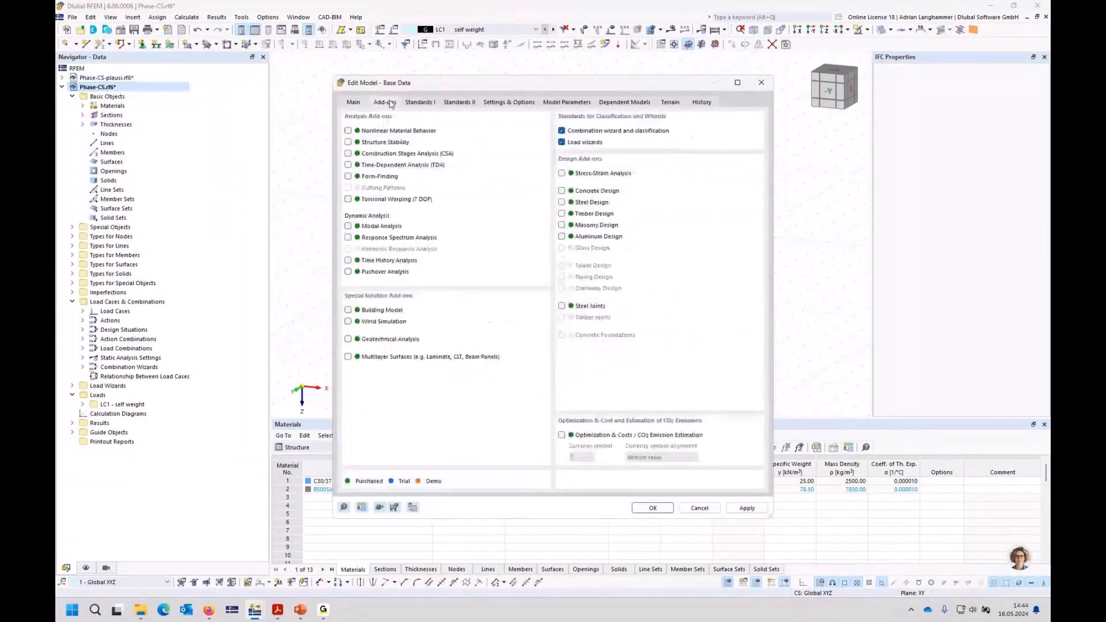
click(348, 154)
key(Return)
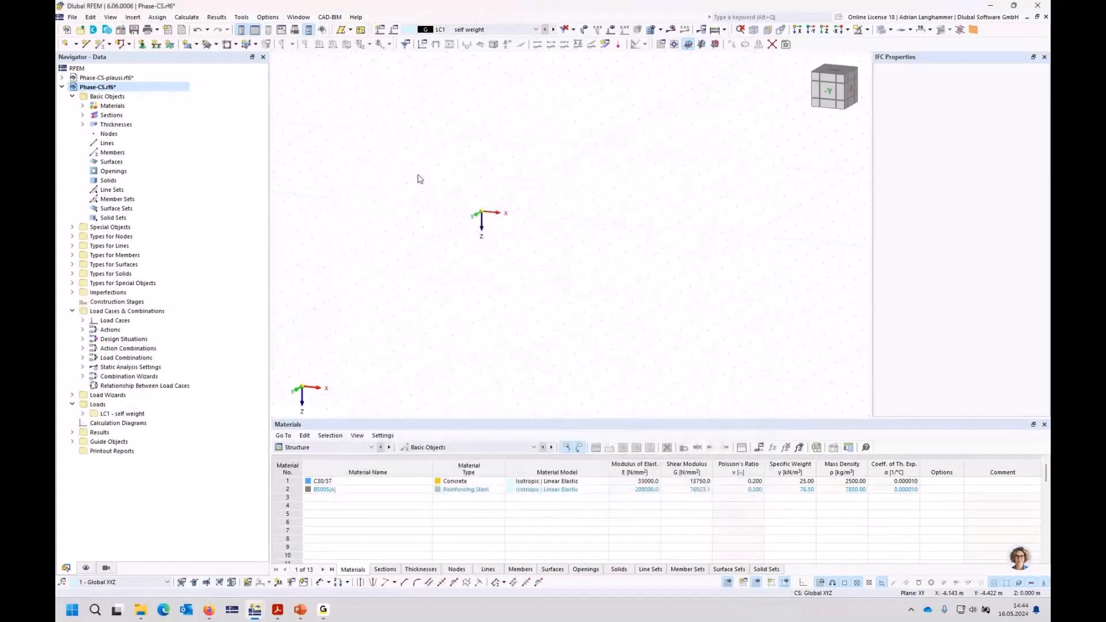
- Open the T-section TH_M2 800/600/200/150/1 for editing and delete the R_M1 500/1000 section from the section list
click(83, 115)
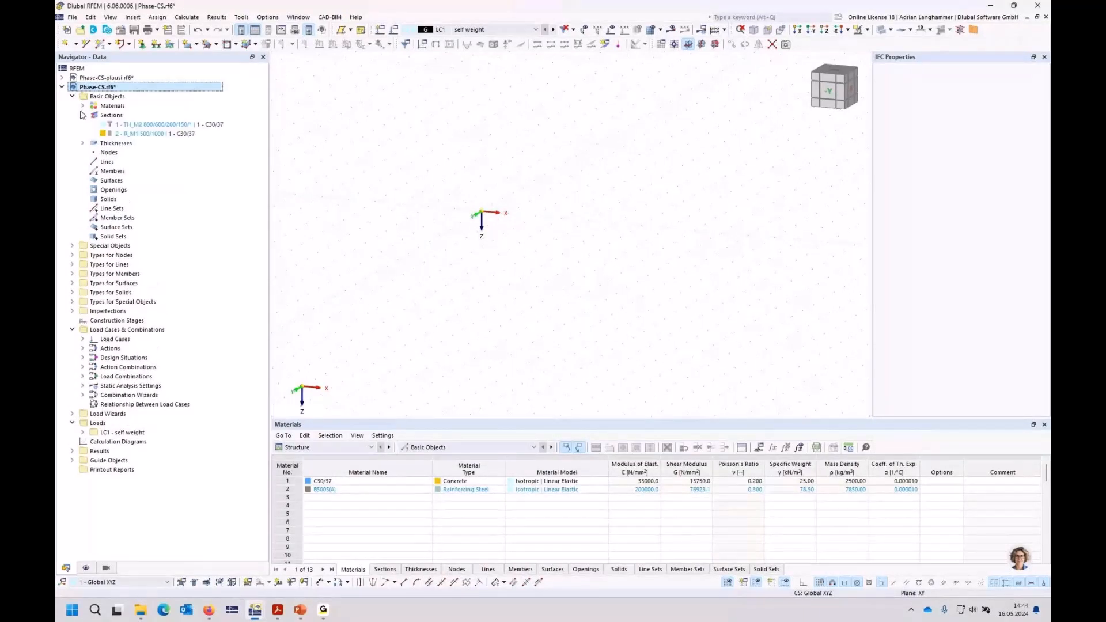
click(119, 126)
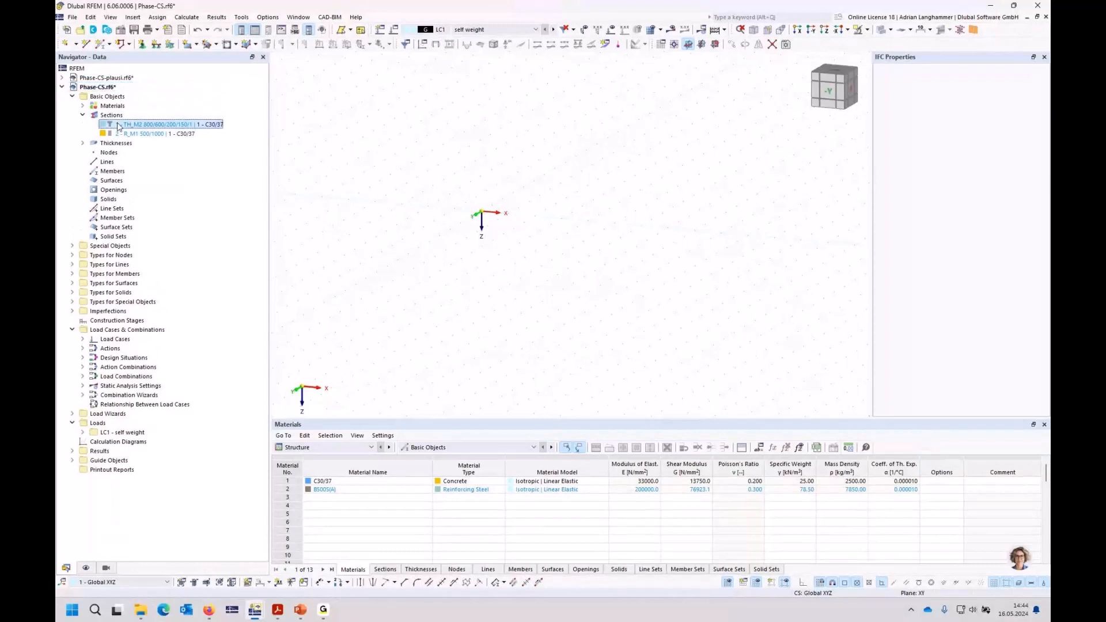
double_click(119, 126)
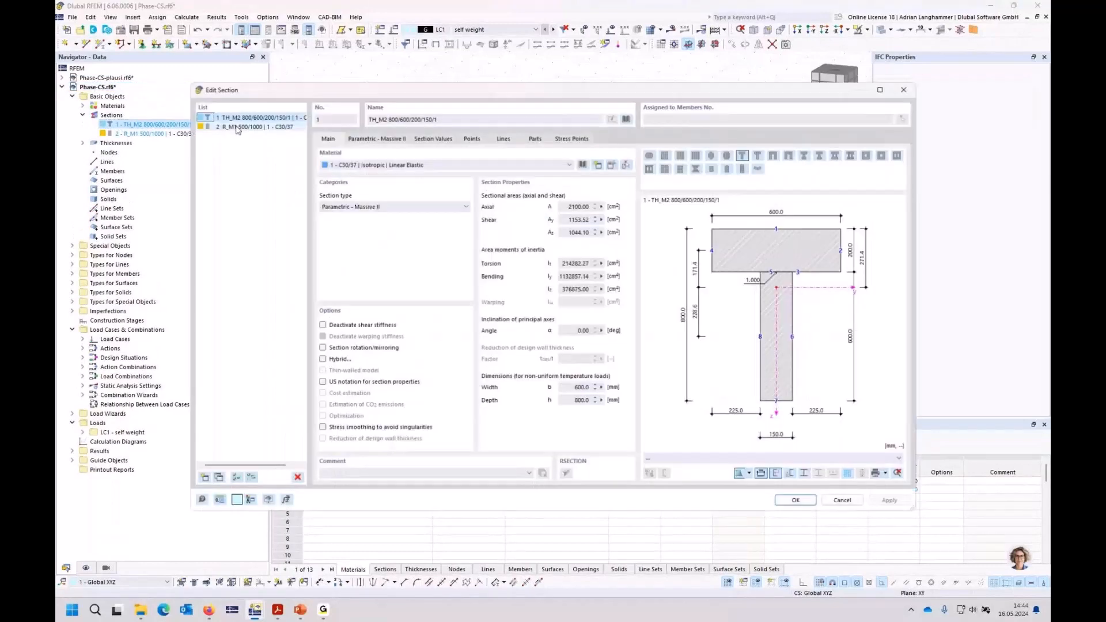
click(283, 127)
key(Delete)
click(564, 340)
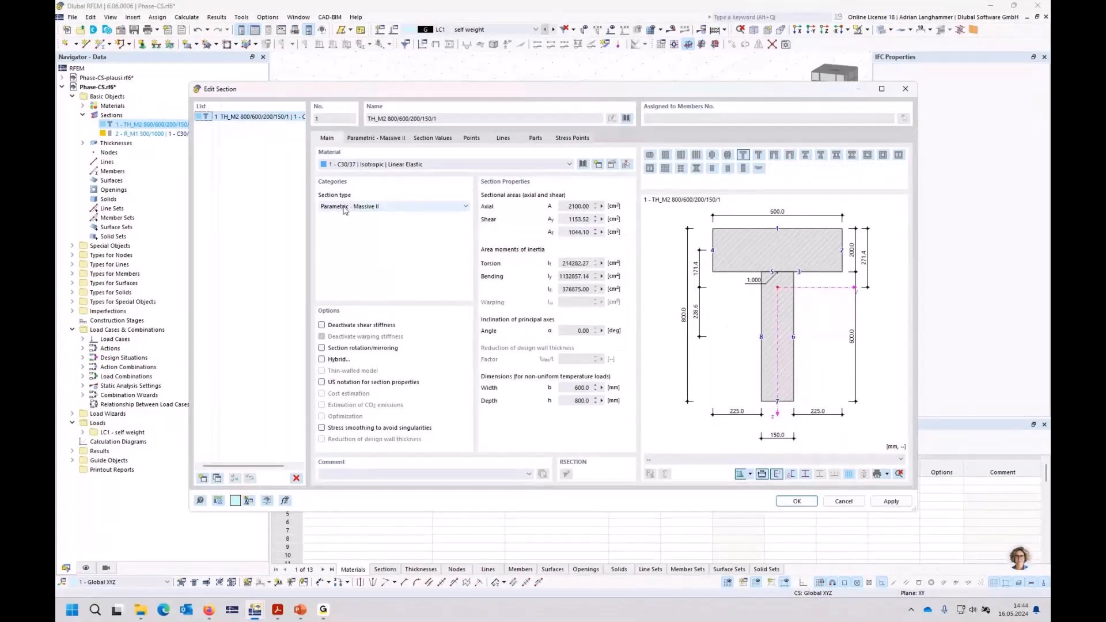
- Create section no. 2 as a Phase Section of parent TH_M2 800/600/200/150/1 with only the web, part 2, active
click(202, 478)
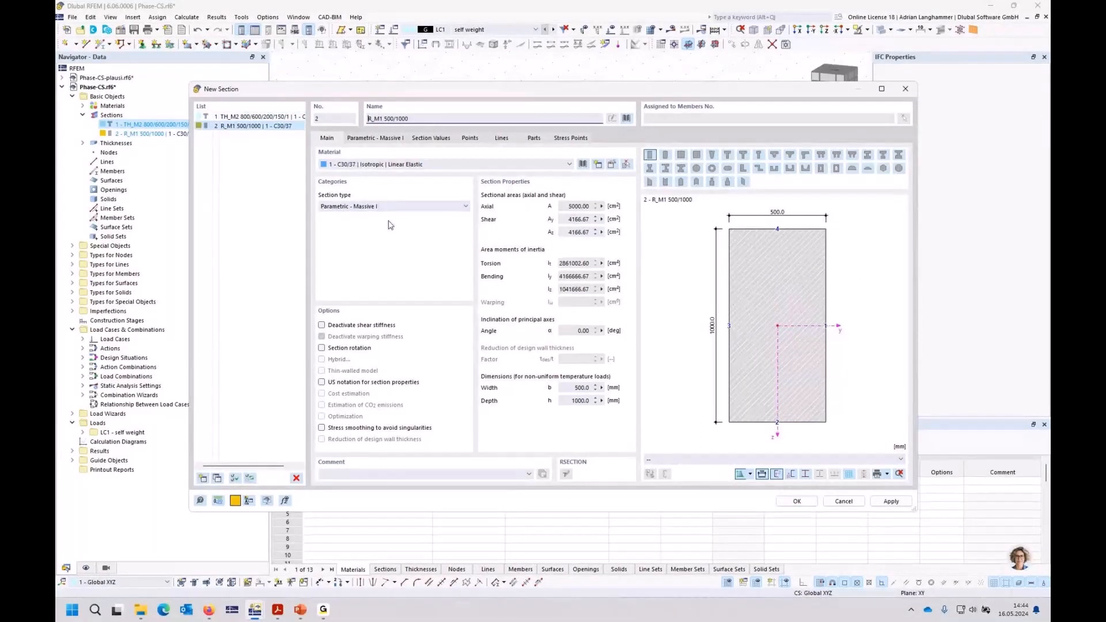
click(402, 206)
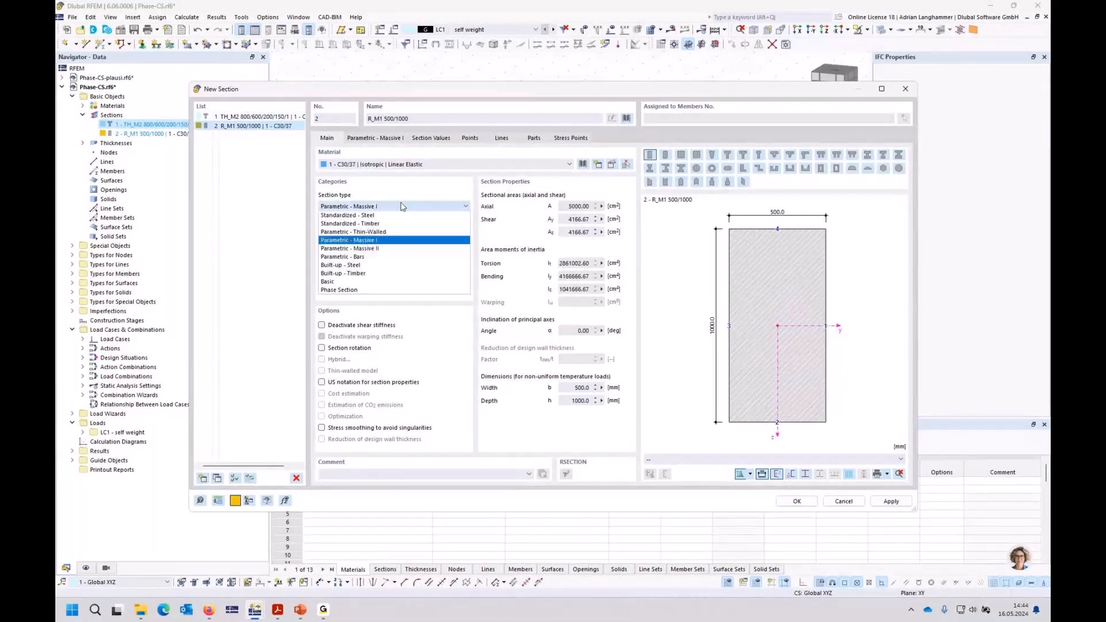
click(352, 290)
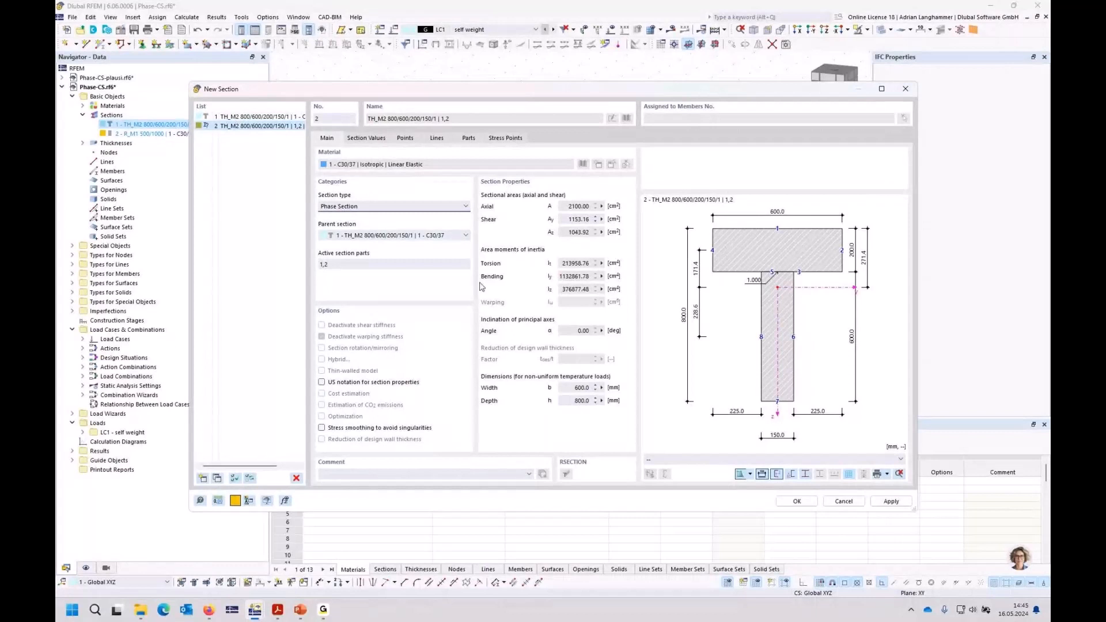
click(770, 365)
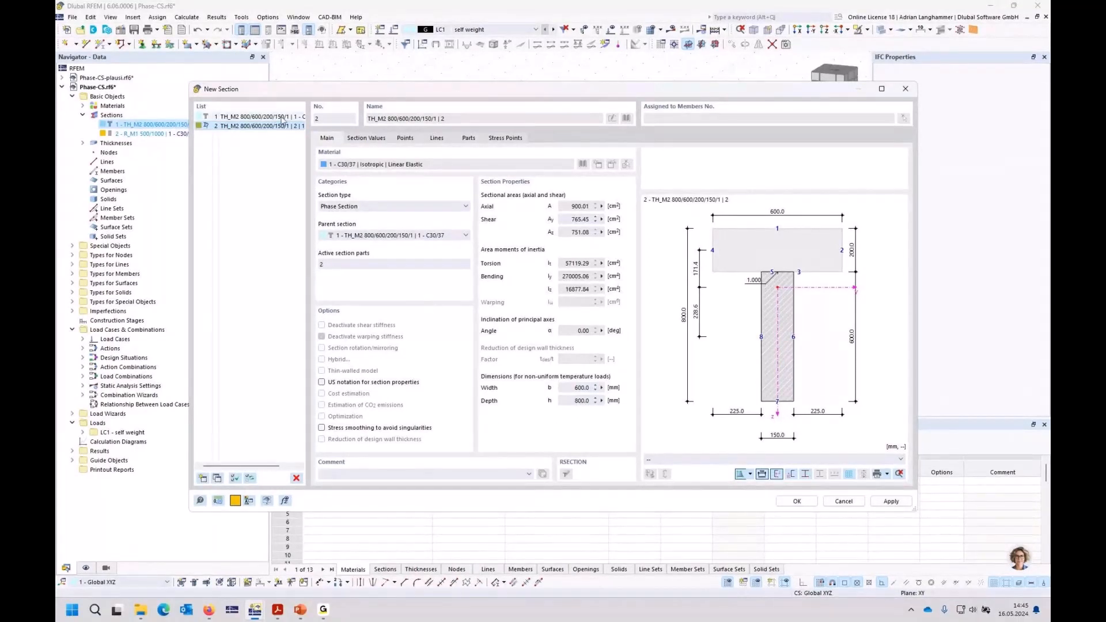
click(797, 501)
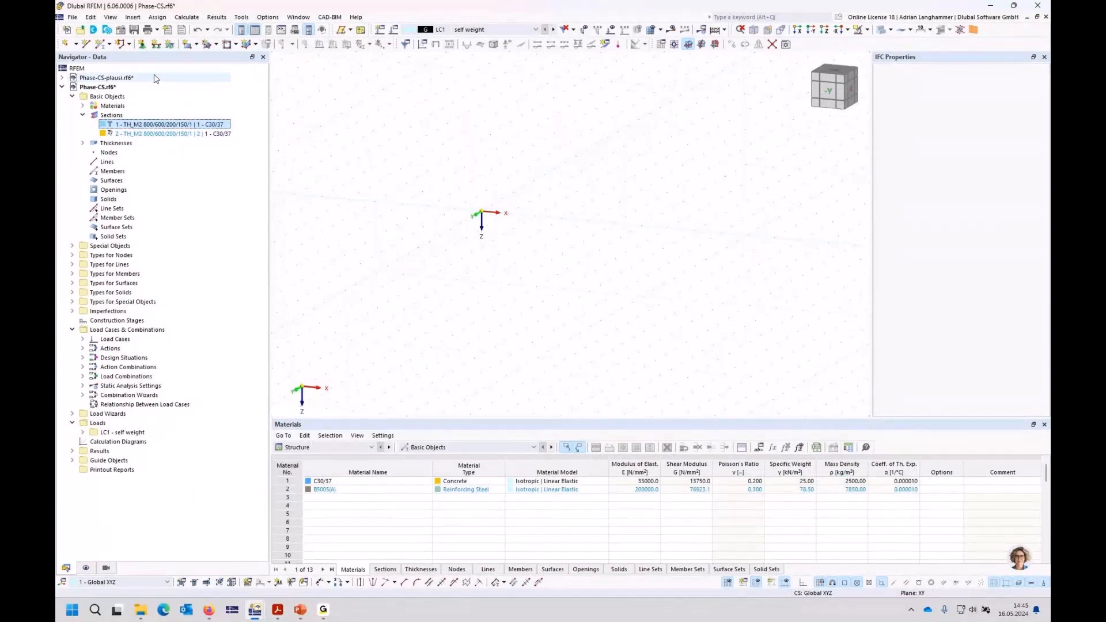
- Draw a single beam member with the full T-section TH_M2 800/600/200/150/1, about 7 m long, from the origin roughly along X
click(99, 46)
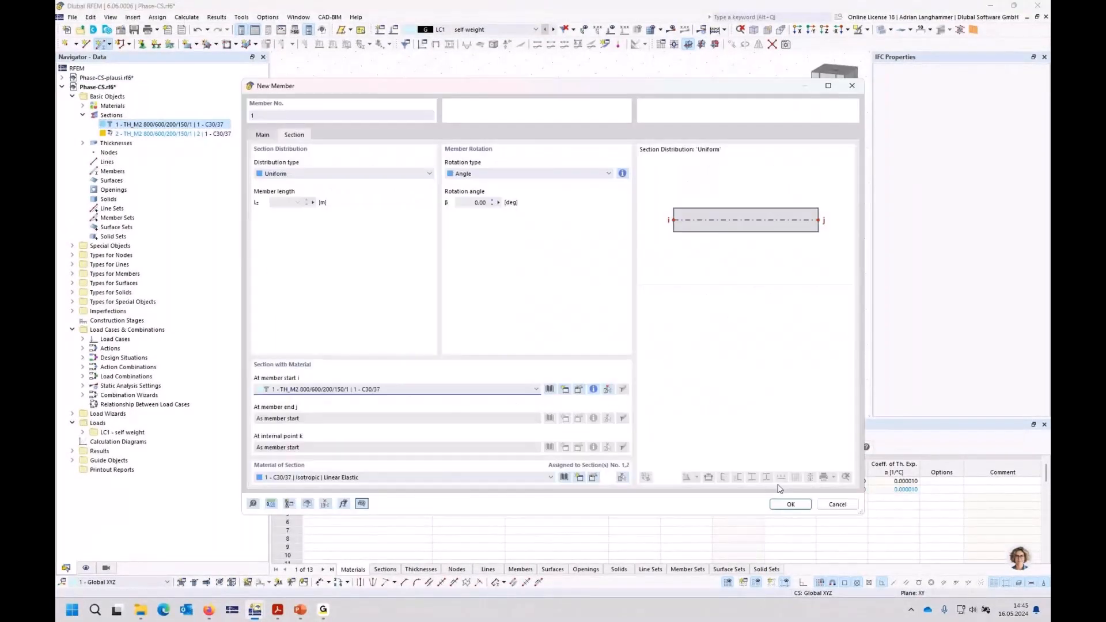
click(790, 504)
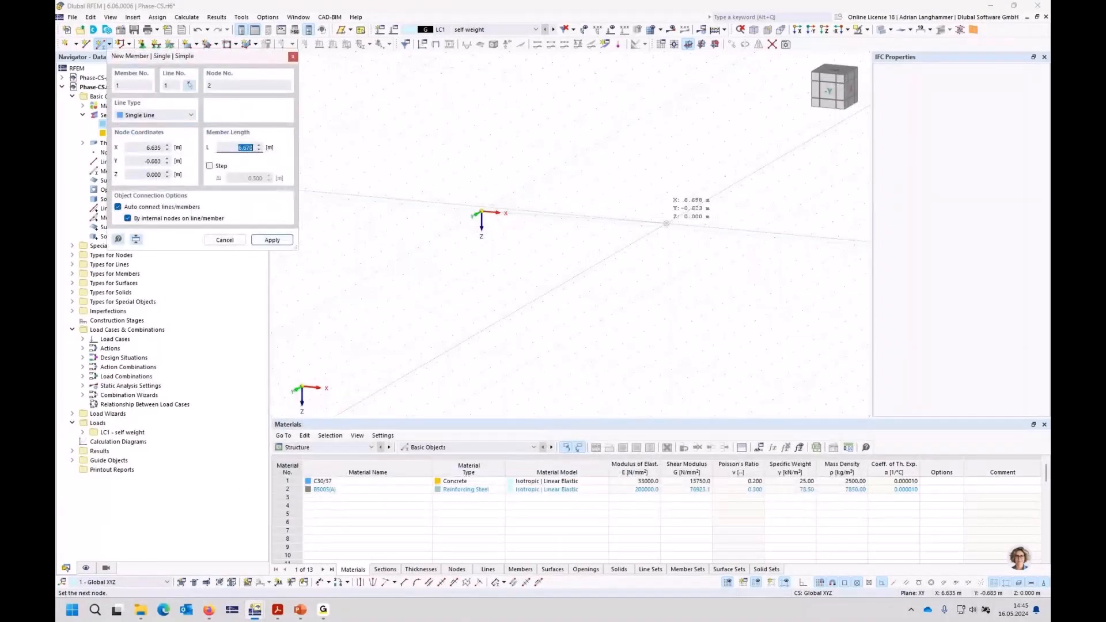
click(666, 224)
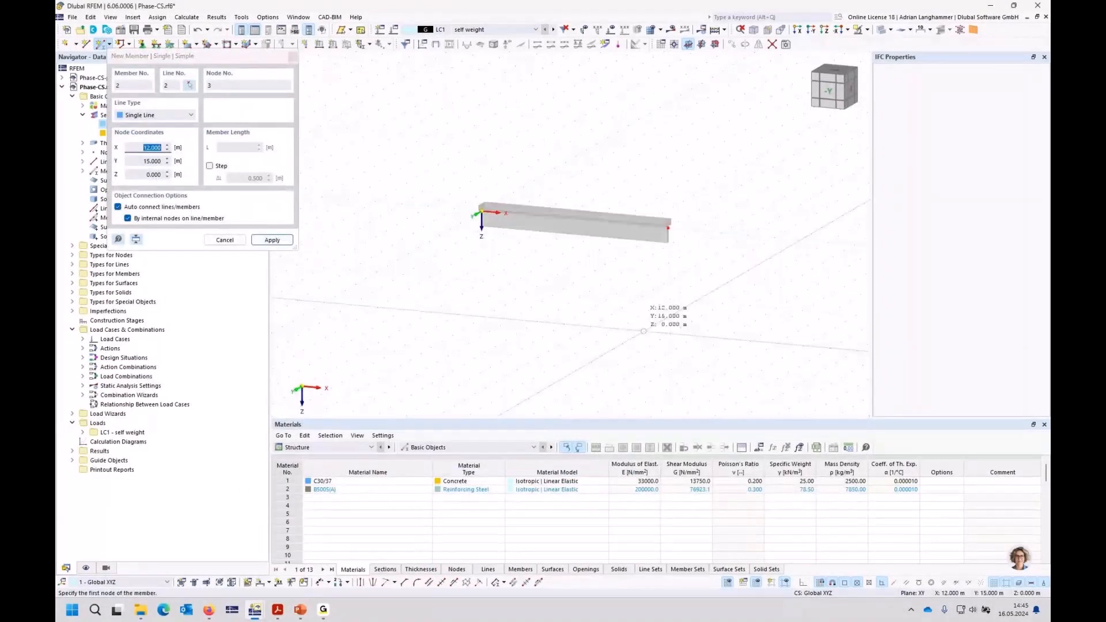
key(Escape)
- Assign a new nodal support to the beam's start node, fixing all three translations and the rotations about X and Z
click(144, 47)
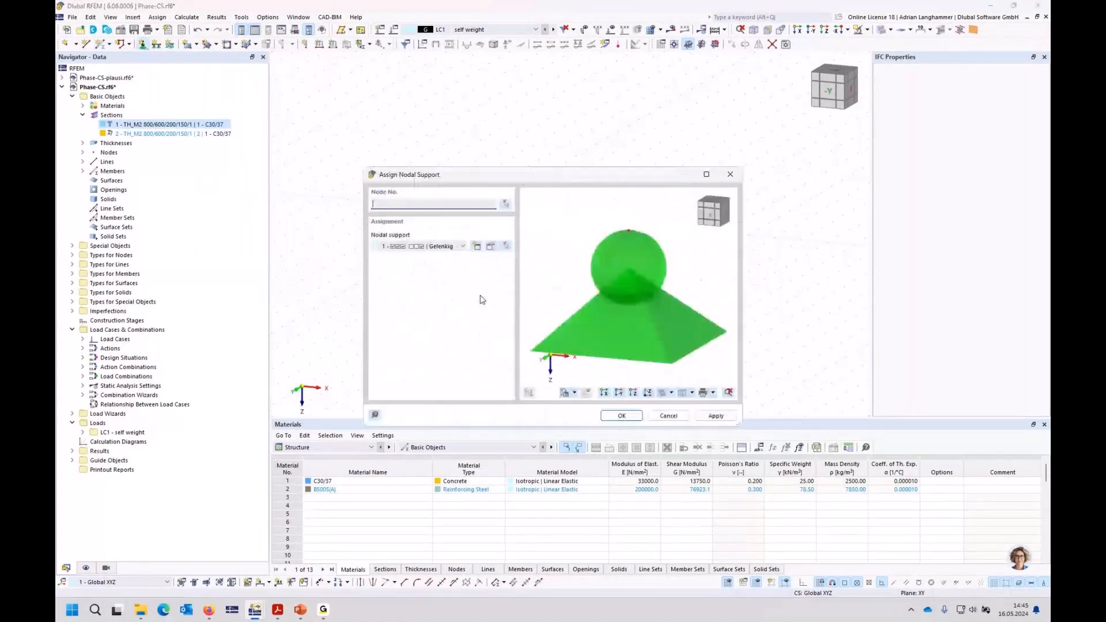
click(477, 246)
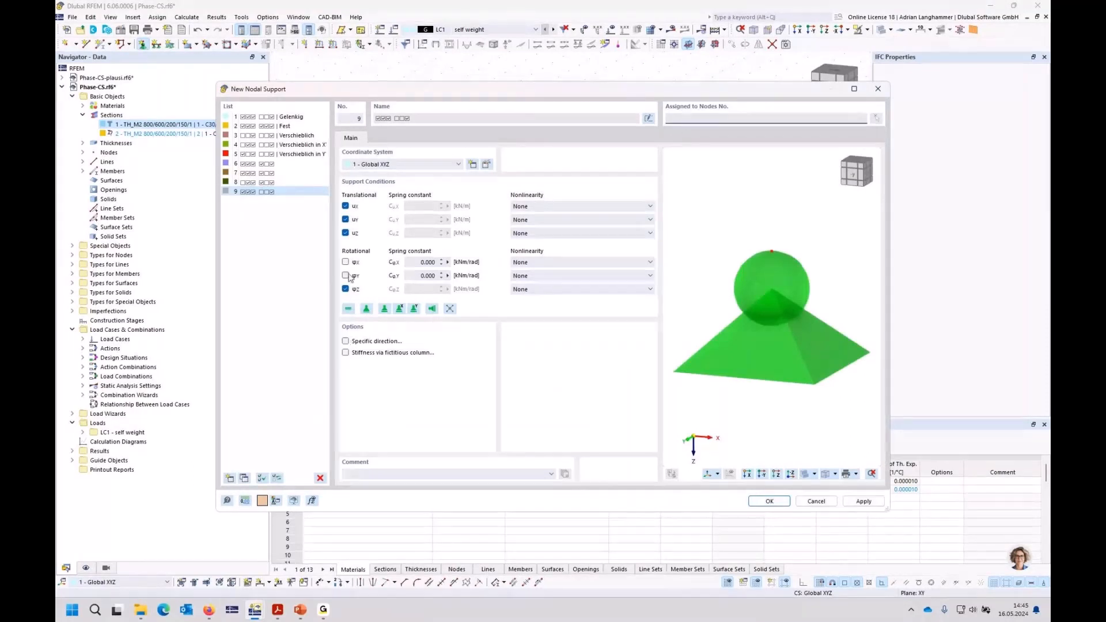
click(345, 205)
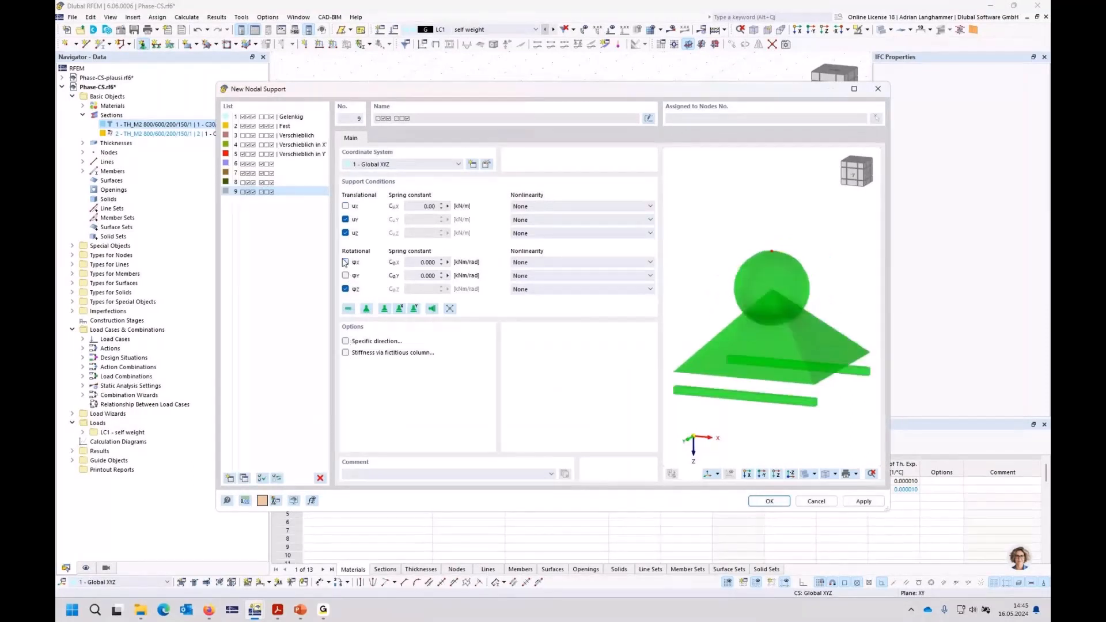
click(345, 262)
click(345, 206)
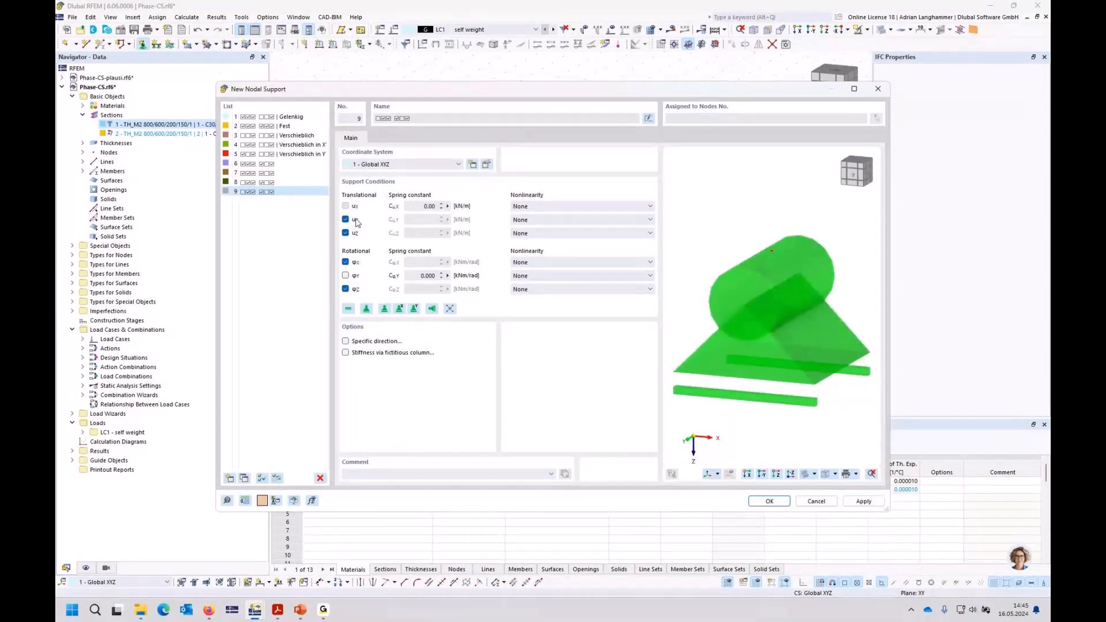
click(816, 501)
click(636, 415)
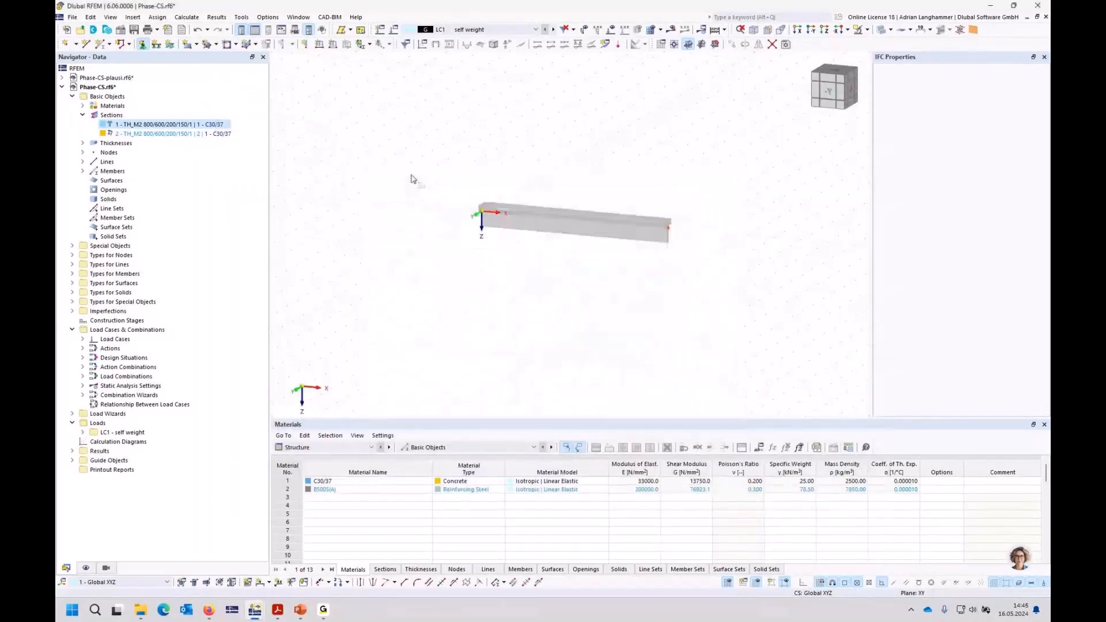
- Assign a new nodal support to the beam's end node, free in X, with uY, uZ and the rotations about X and Z fixed
click(142, 45)
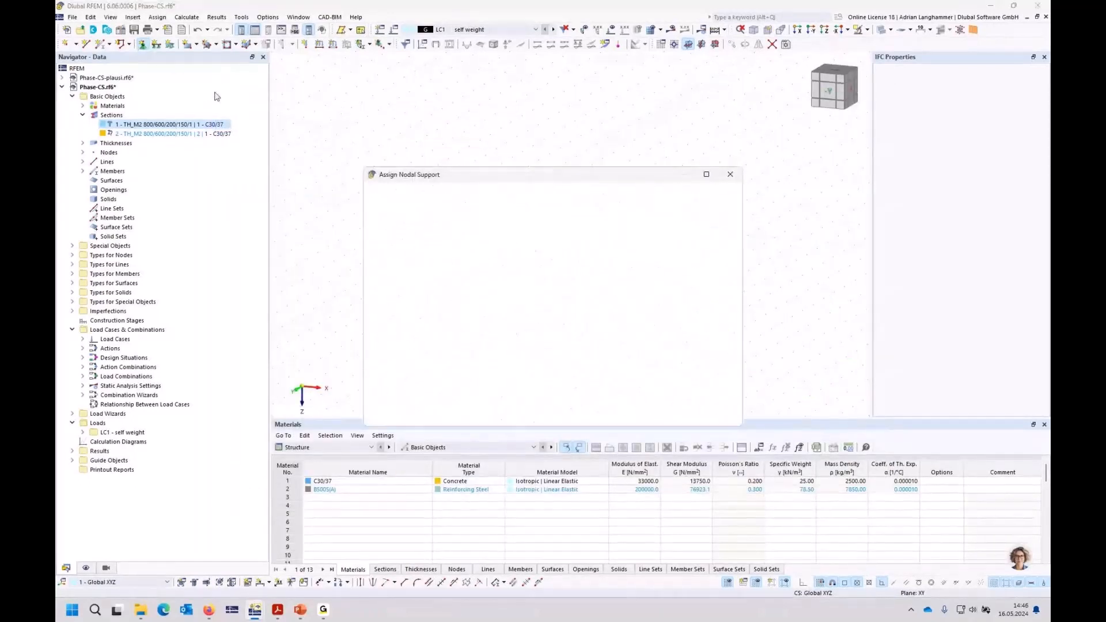
click(477, 247)
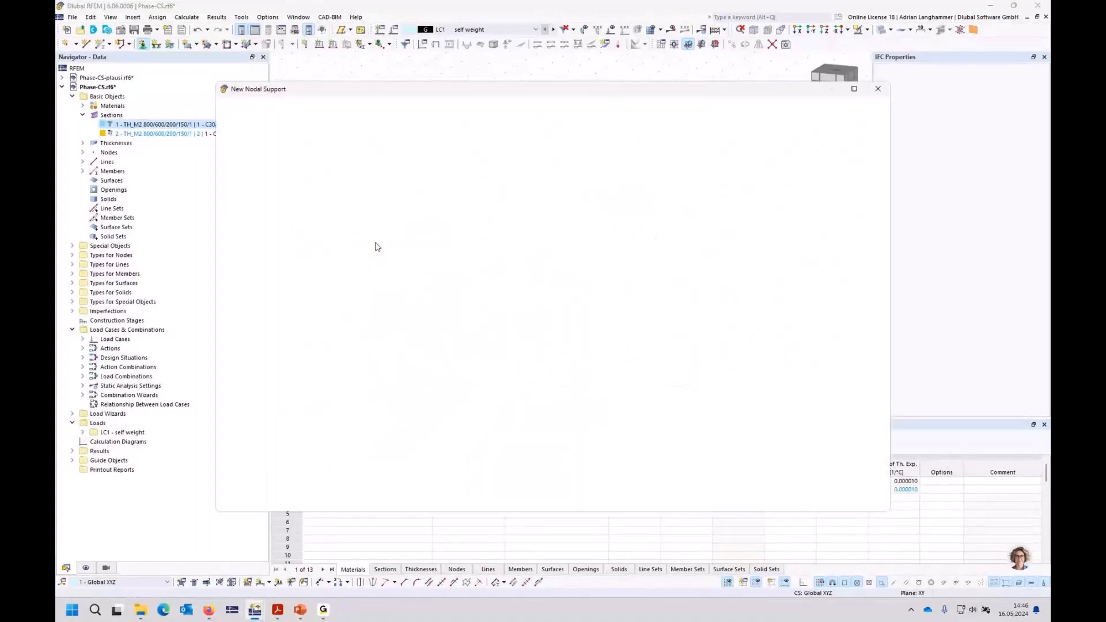
click(345, 262)
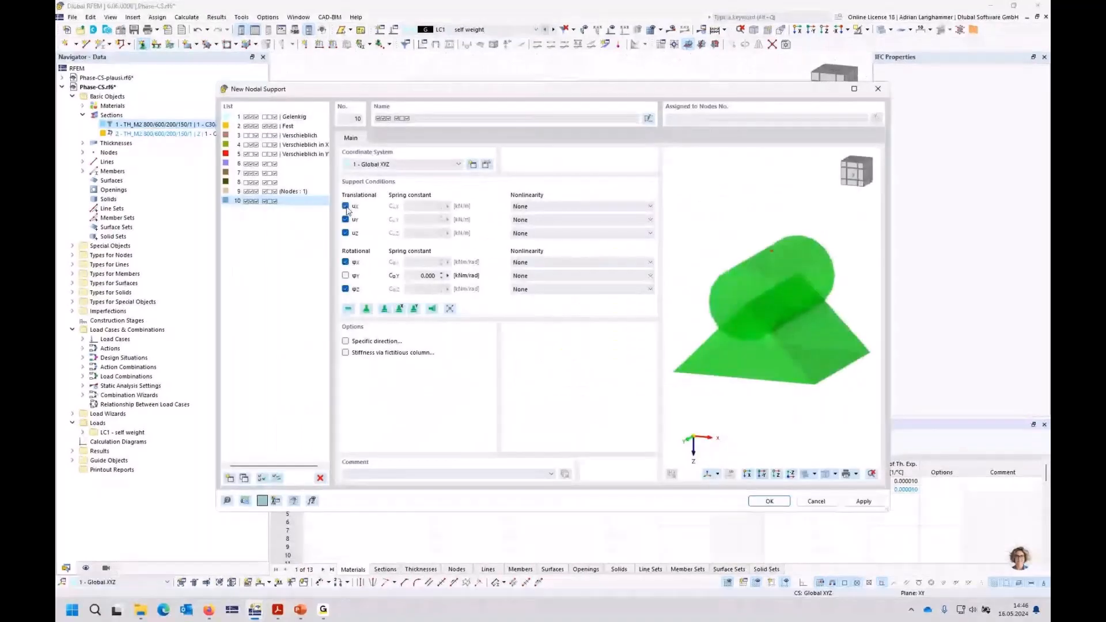
click(346, 206)
key(Escape)
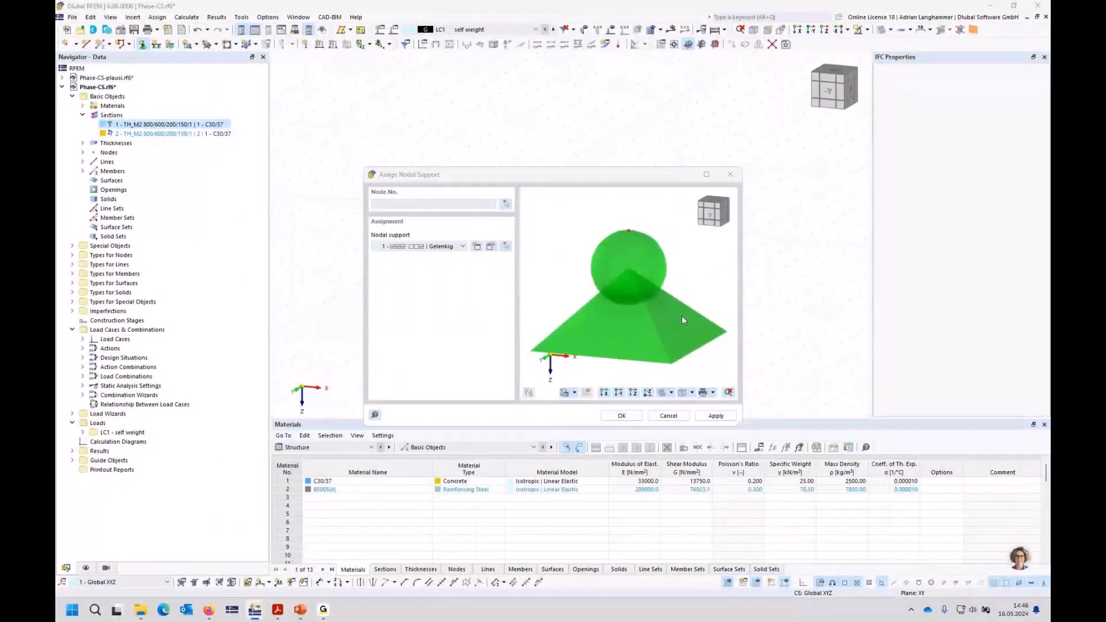
click(622, 416)
drag(633, 197, 723, 305)
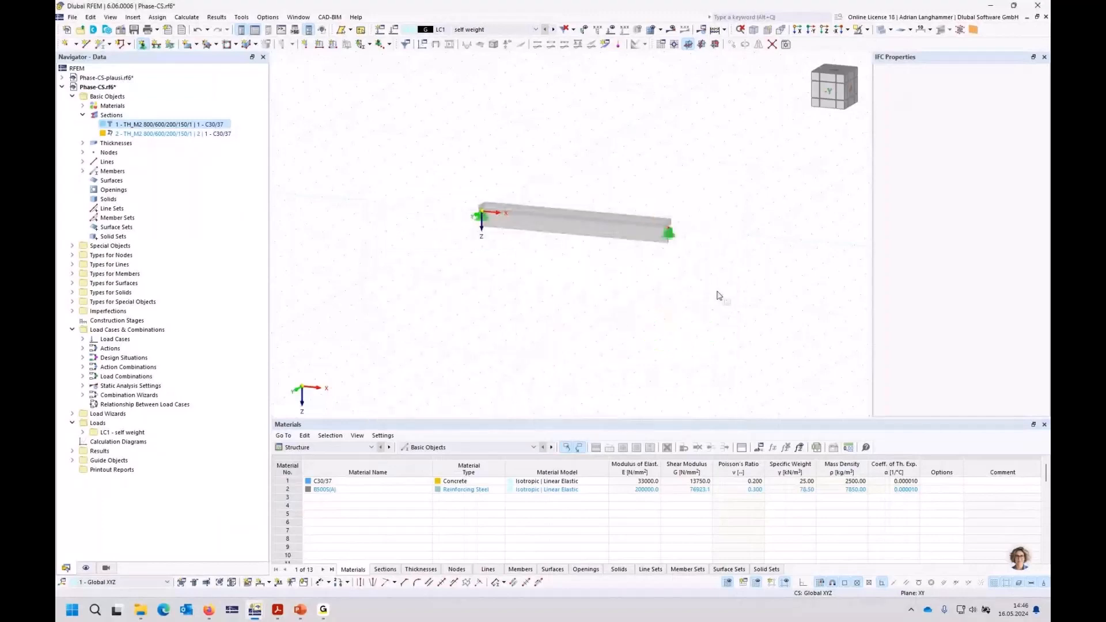
- Enlarge the display size of the nodal support symbols on the beam
right_click(672, 237)
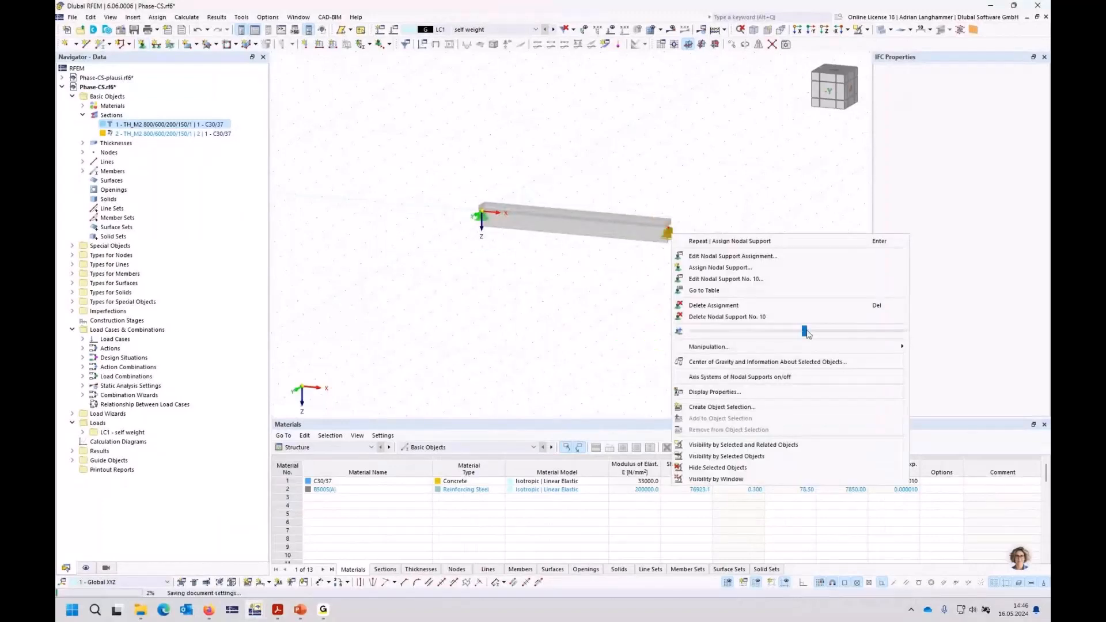
drag(809, 331, 818, 332)
click(829, 332)
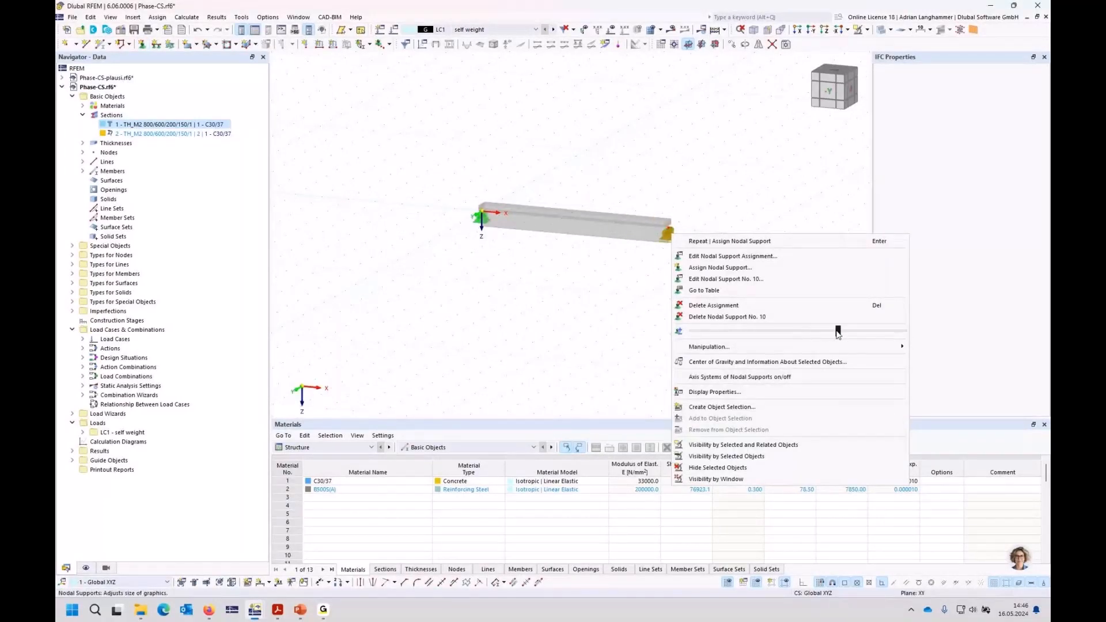
click(577, 314)
middle_drag(578, 313, 597, 309)
scroll(561, 251, up, 2)
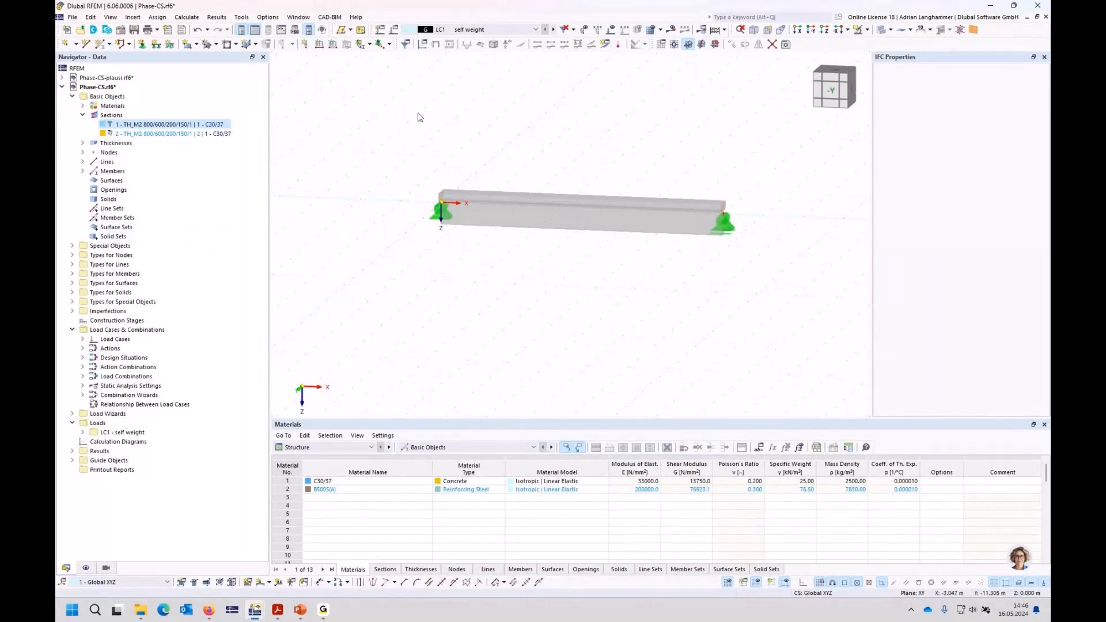
- Create construction stage CS1 Start and activate changes for members and nodal supports
right_click(112, 320)
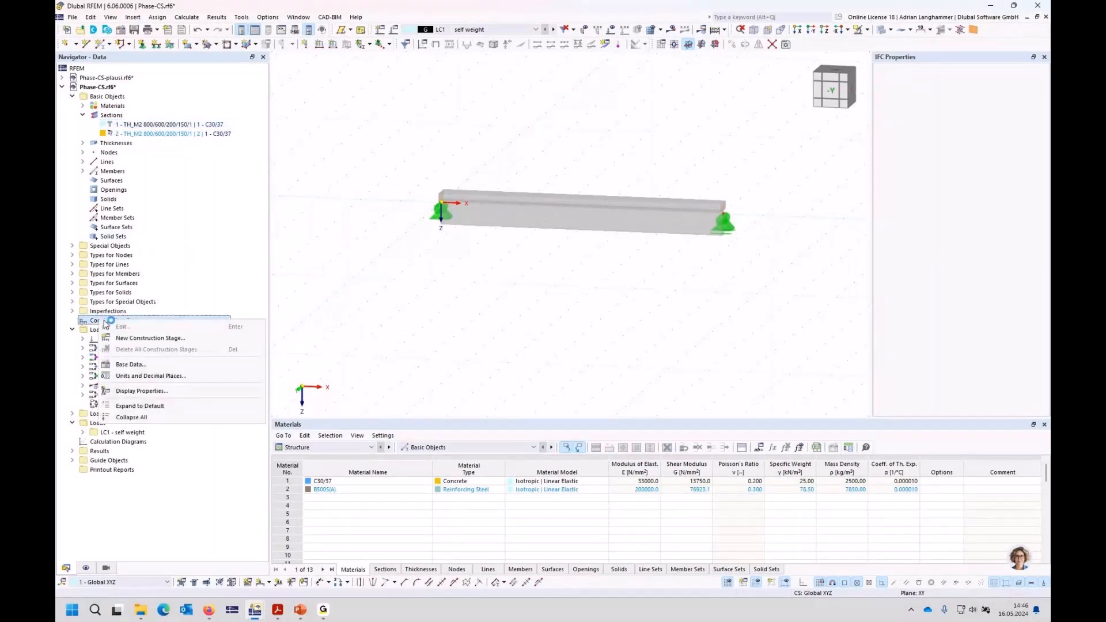
click(161, 341)
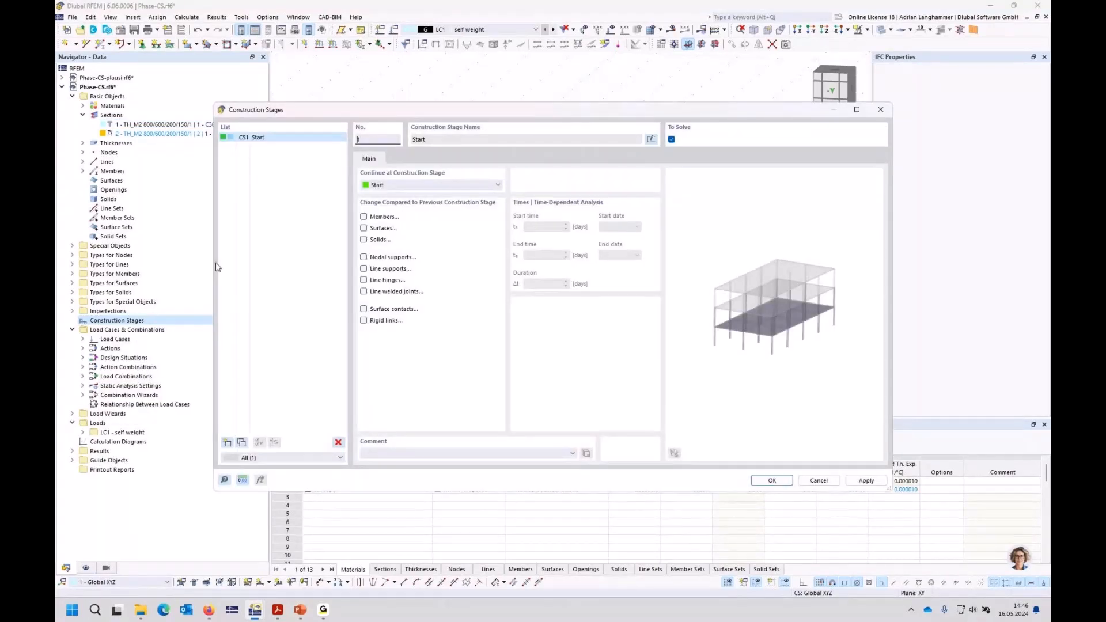
click(363, 217)
click(363, 256)
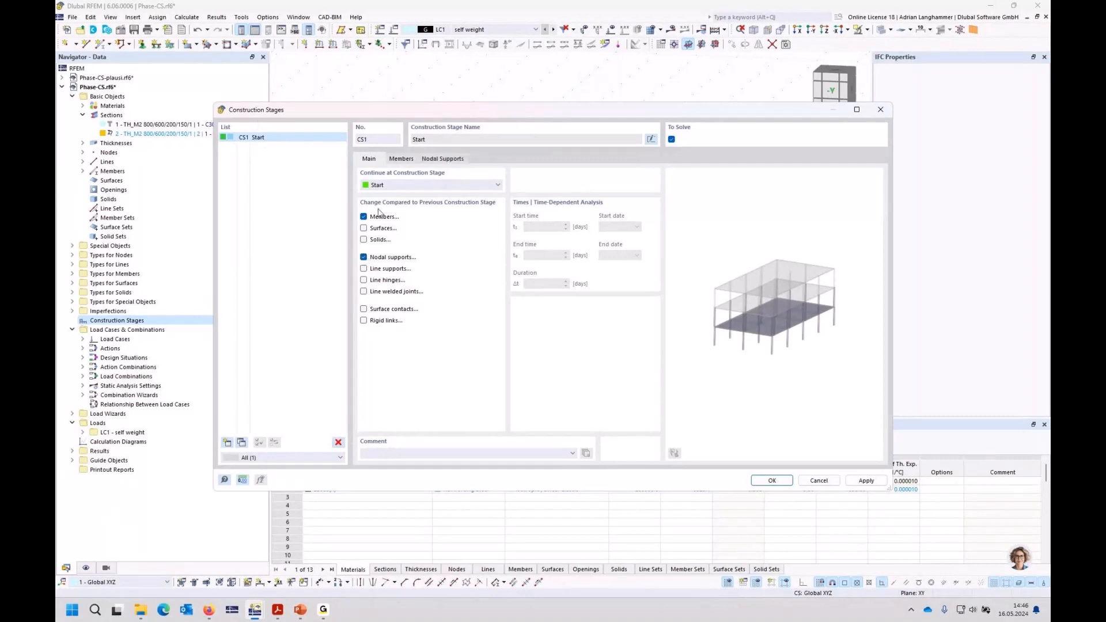
- Add all members and all nodal supports to construction stage CS1
click(401, 159)
click(447, 160)
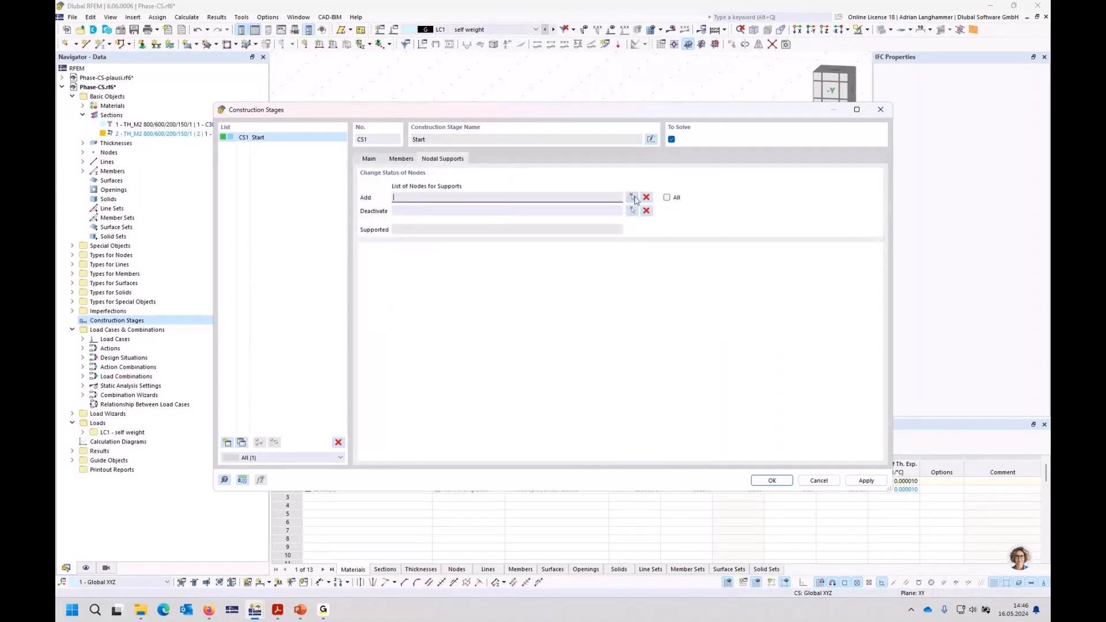
click(667, 197)
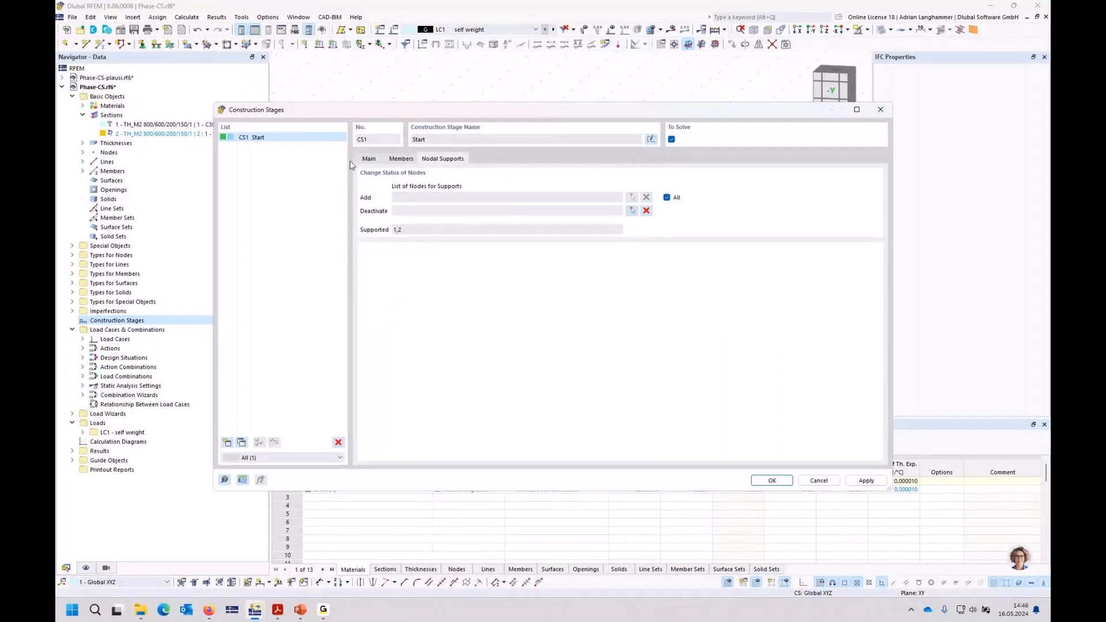
- In CS1, add a modification for member 1 with Section at member start as the property to modify
click(402, 158)
click(371, 278)
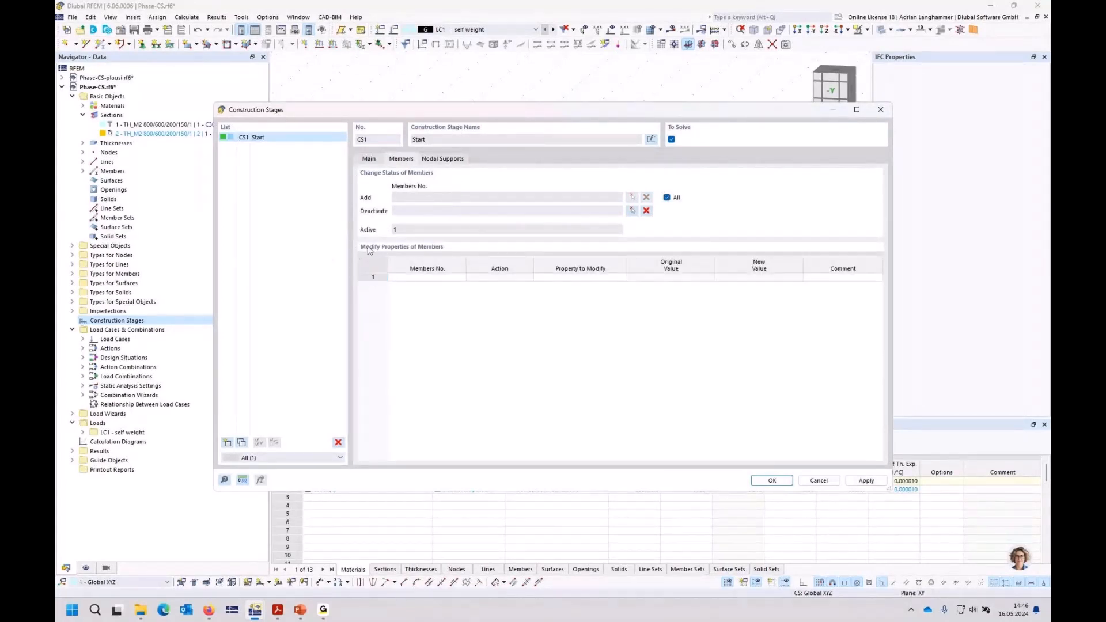
click(445, 278)
click(460, 278)
click(219, 157)
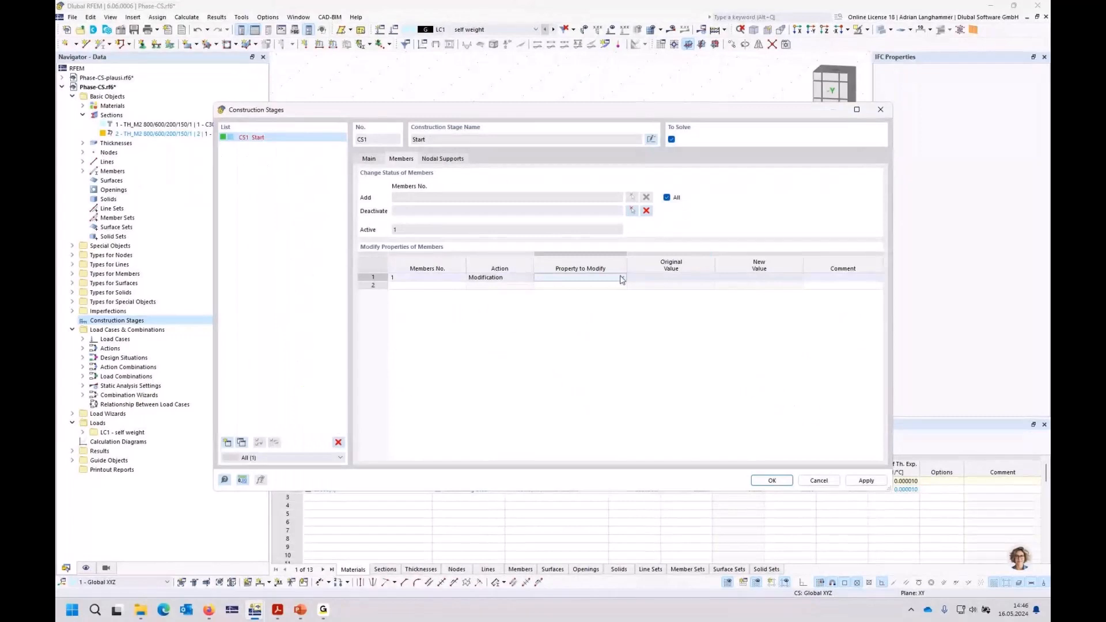
click(621, 278)
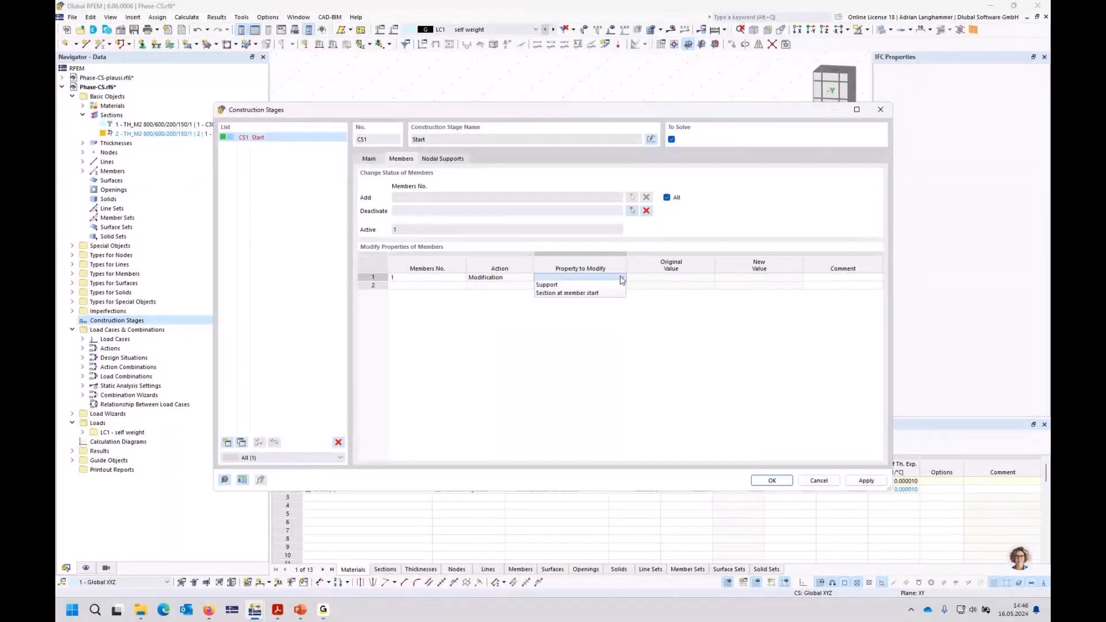
click(617, 293)
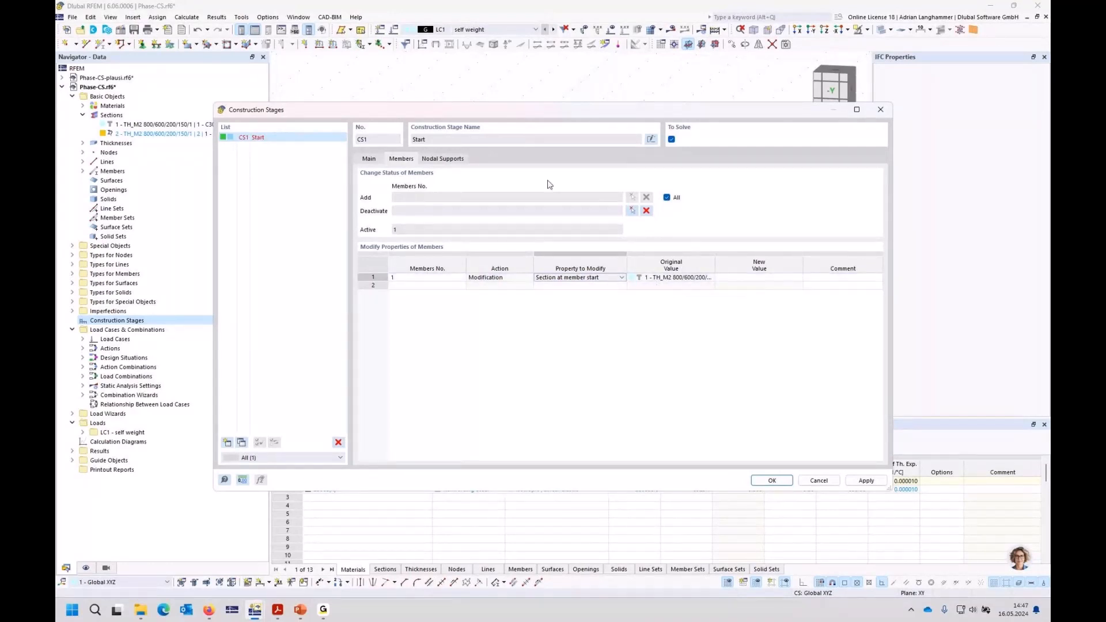
- Assign section 2, TH_M2 800/600/200/150/1 | 2, as the new value of the member modification and comment it "web"
click(784, 277)
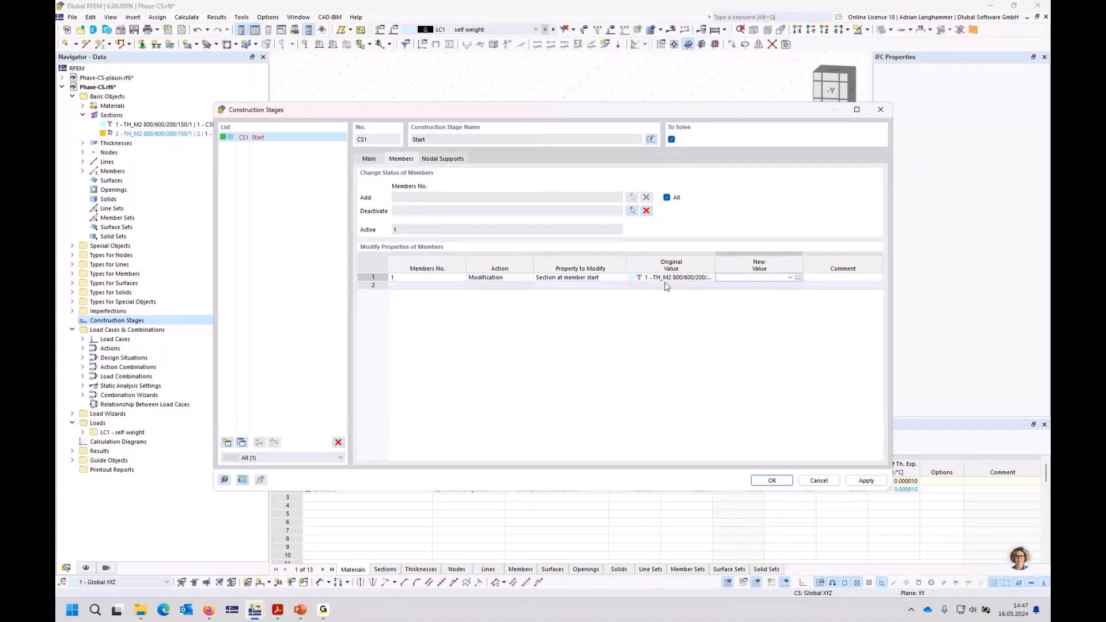
click(790, 277)
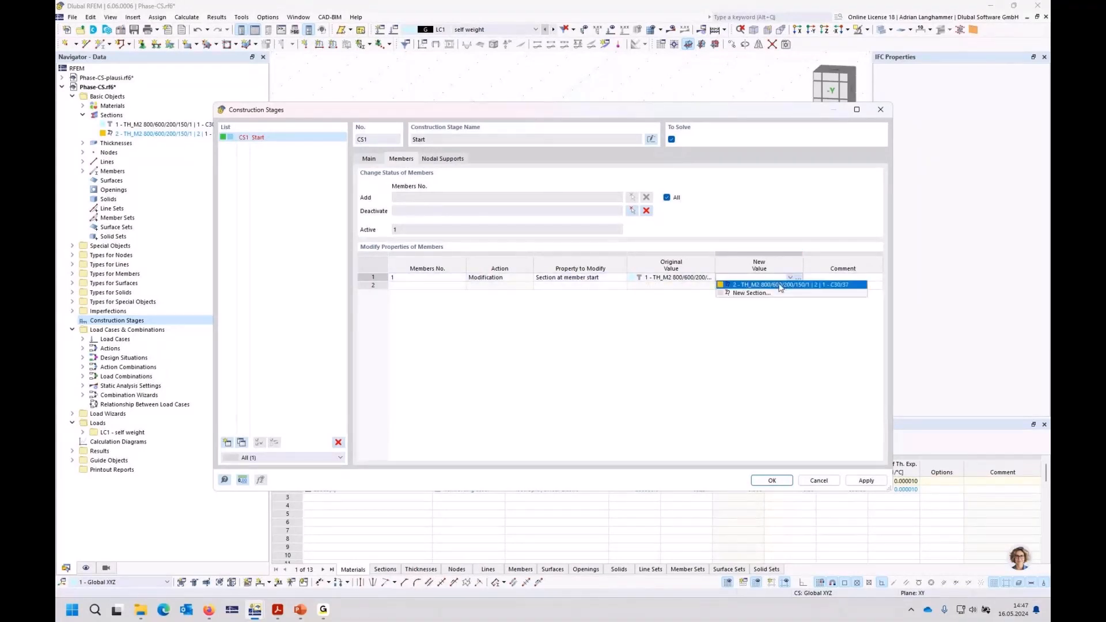
click(781, 285)
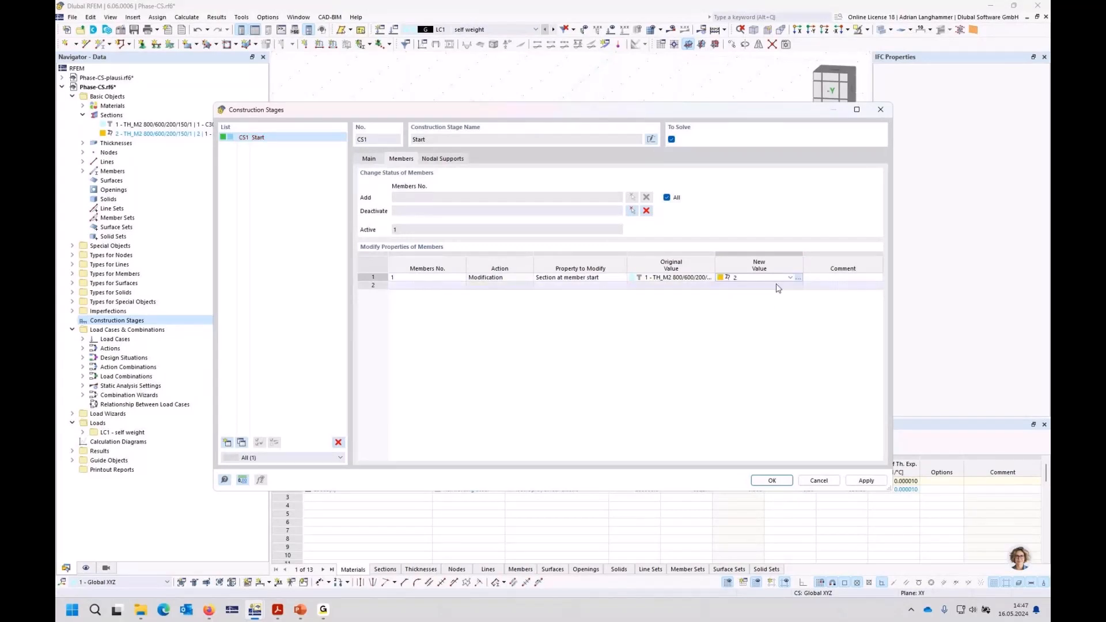
double_click(816, 277)
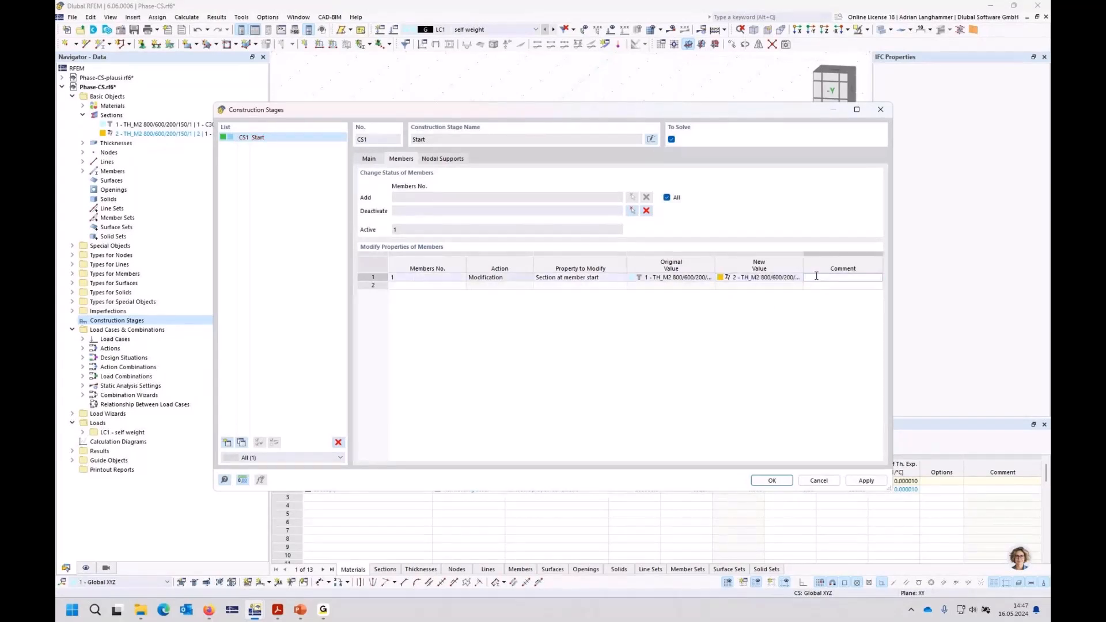
text(web)
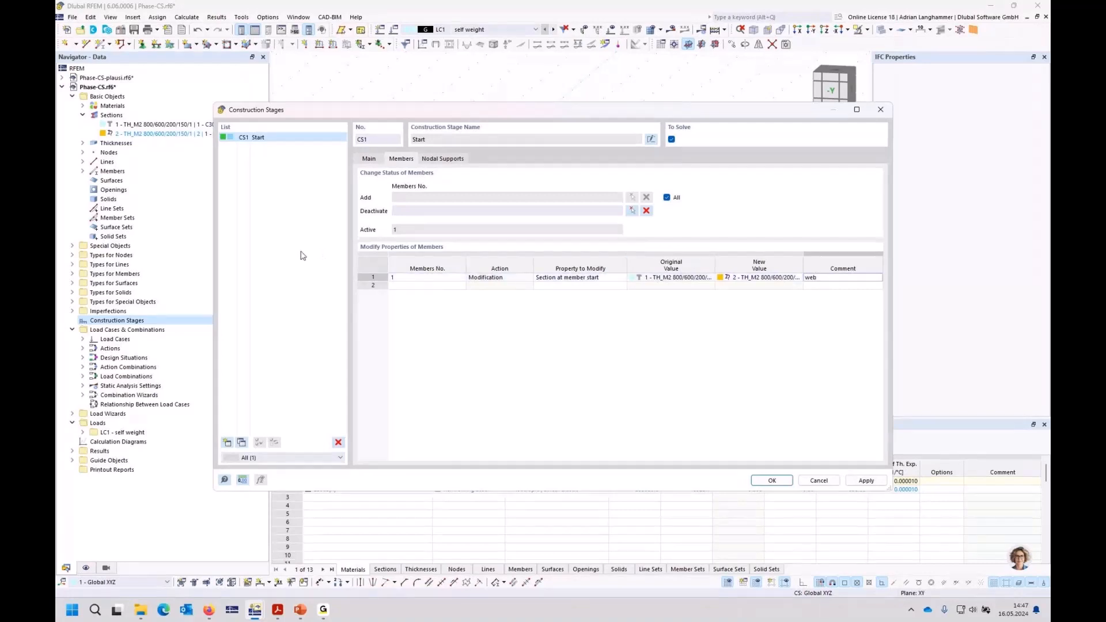
- Create construction stage CS2 following CS1 and change member 1's section at member start to section 1, TH_M2 800/600/200/150/1
click(226, 443)
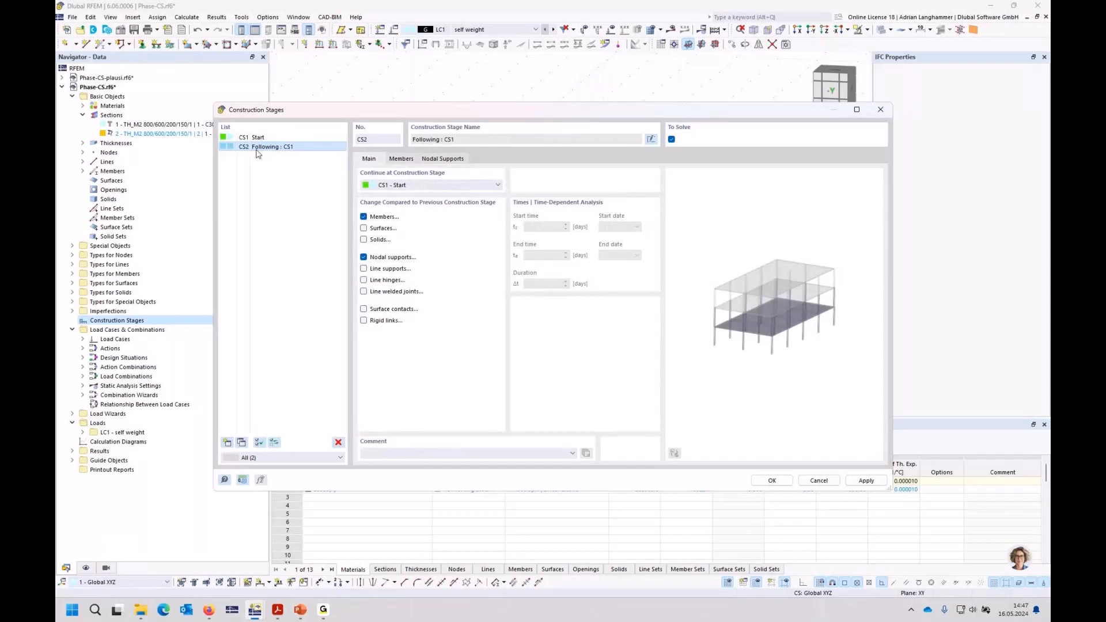
click(401, 158)
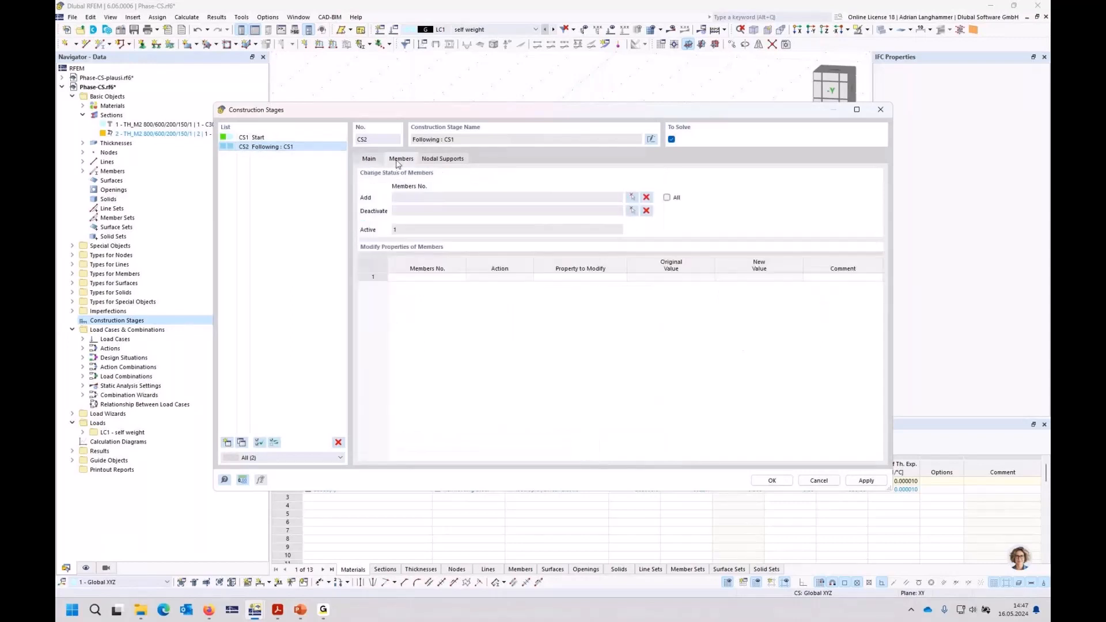
click(438, 277)
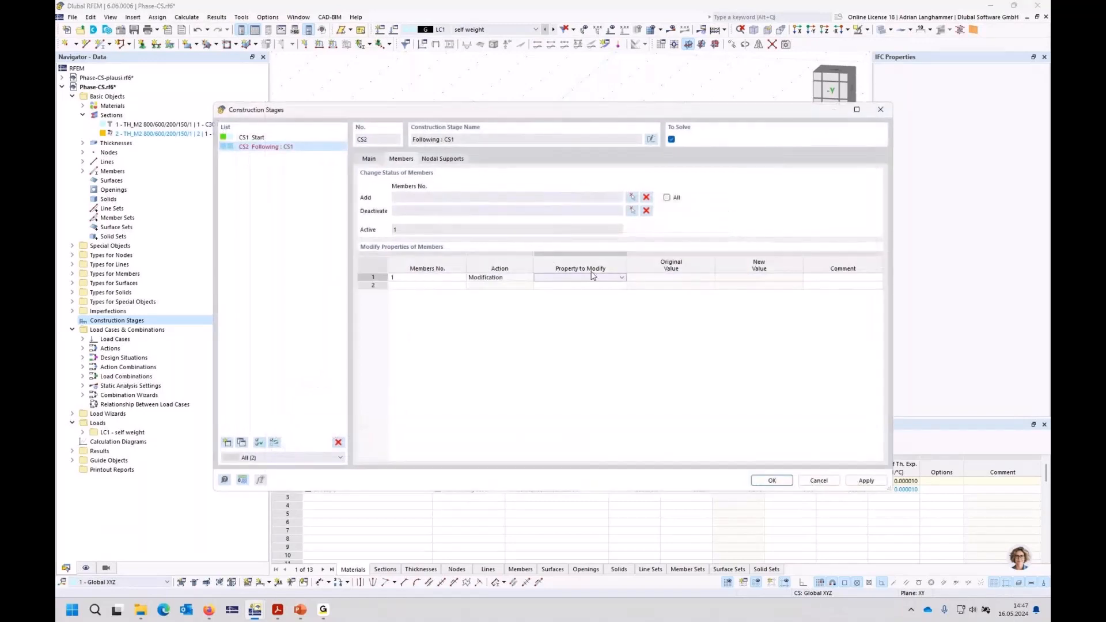
click(593, 277)
click(590, 292)
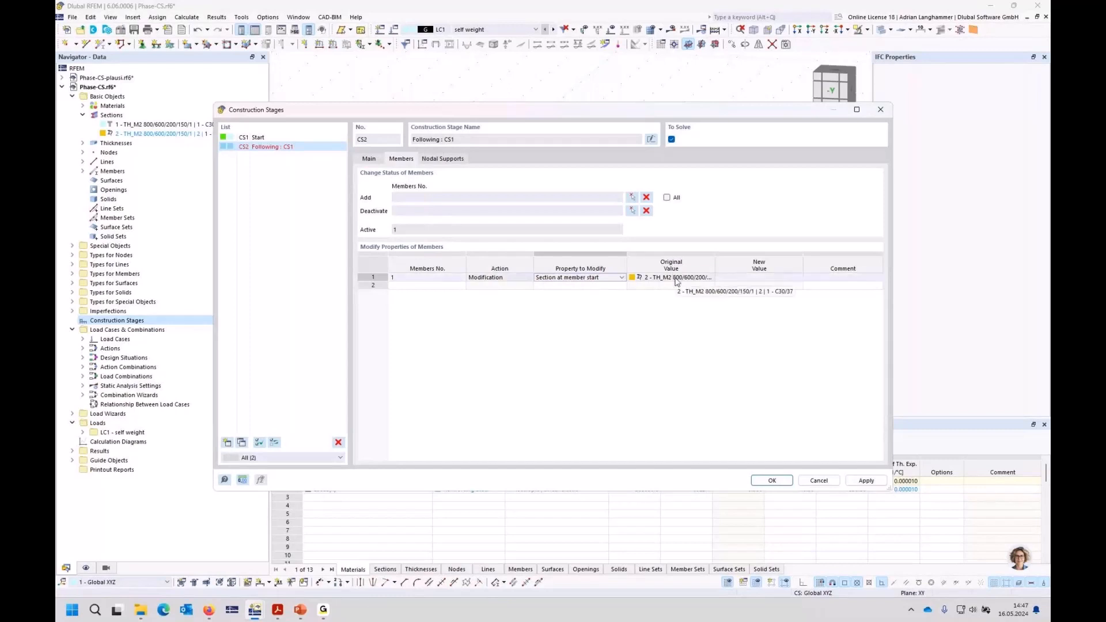
click(769, 283)
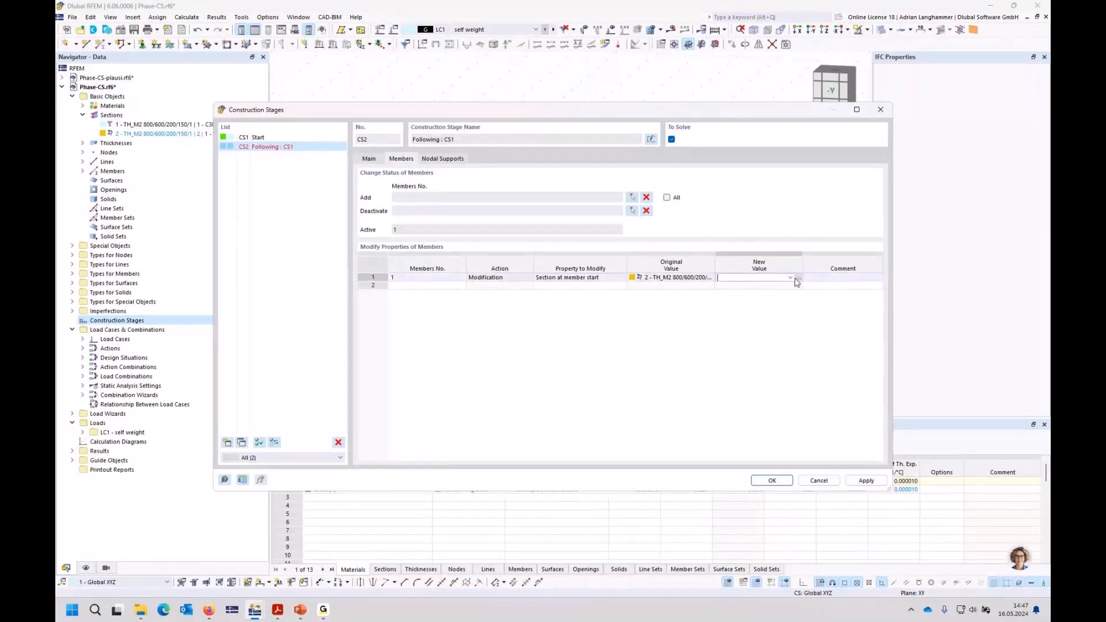
click(790, 277)
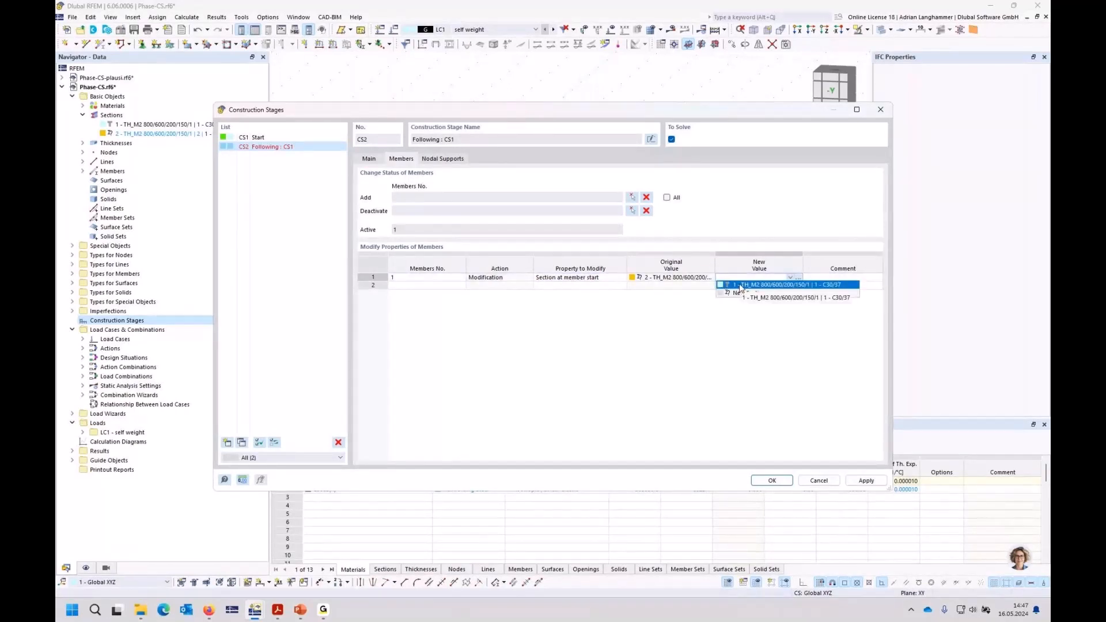
click(743, 285)
click(772, 481)
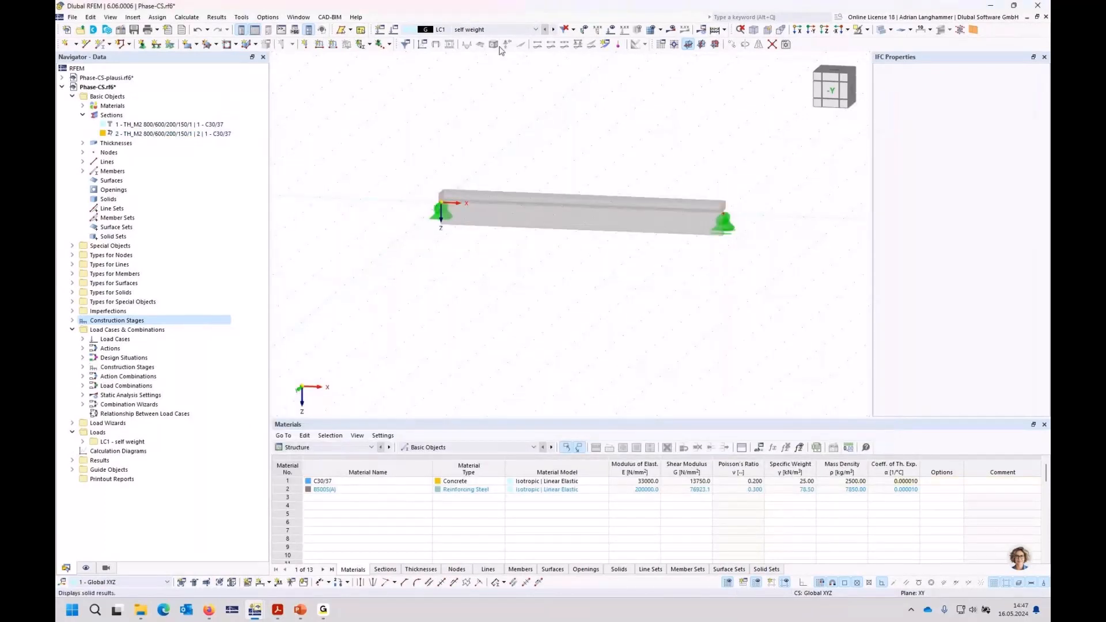
- Assign load case LC1 self weight to construction stage CS1 and accept the load case settings
click(394, 31)
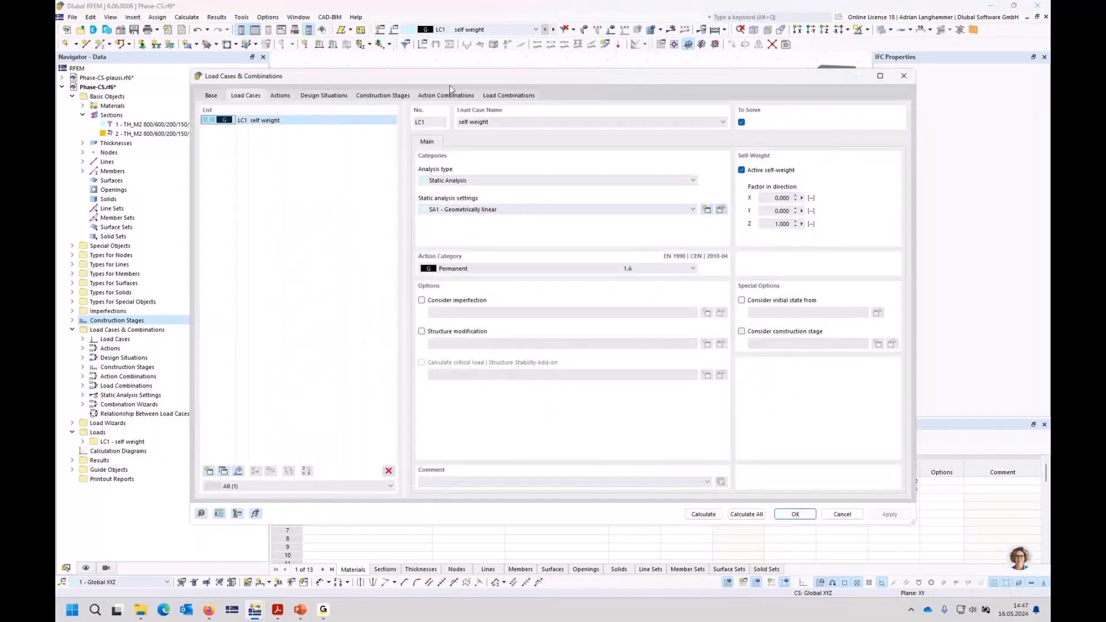
click(372, 96)
click(461, 142)
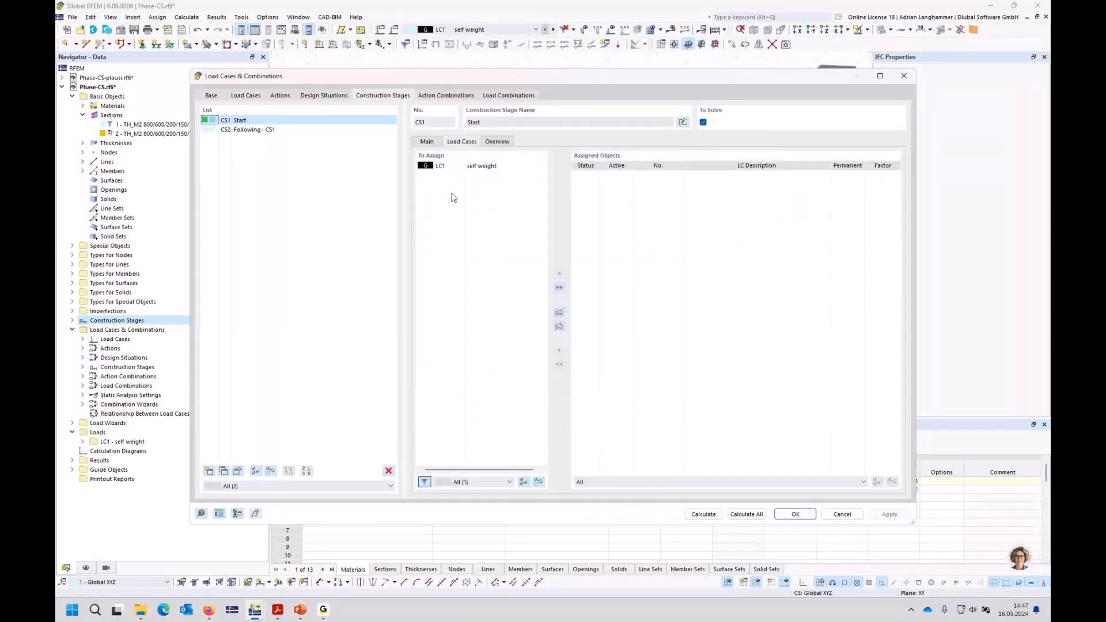
double_click(443, 166)
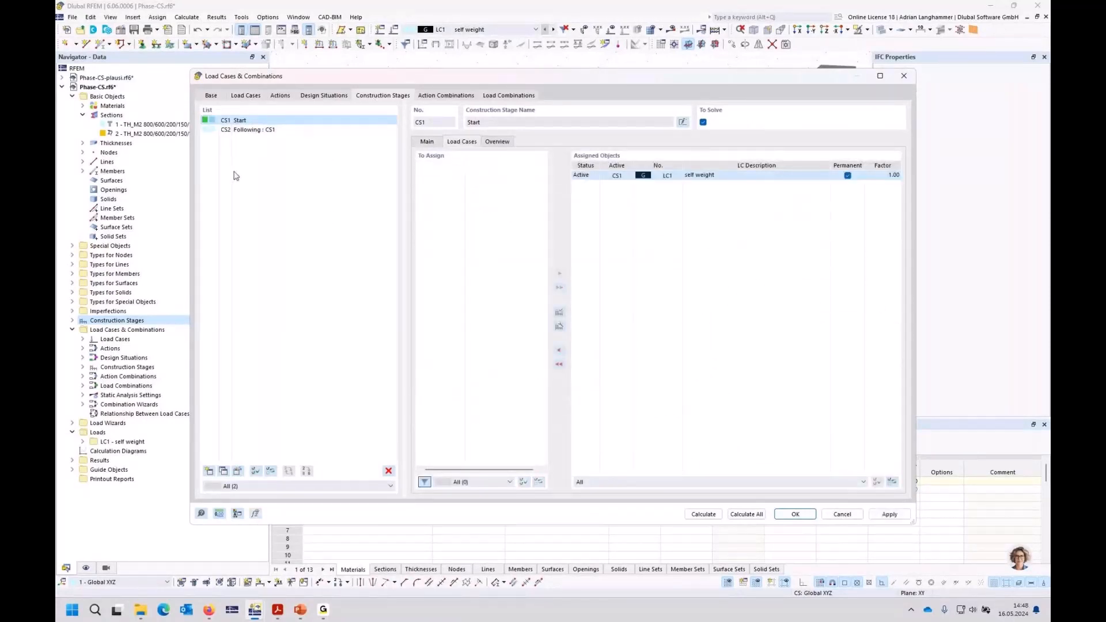
click(795, 513)
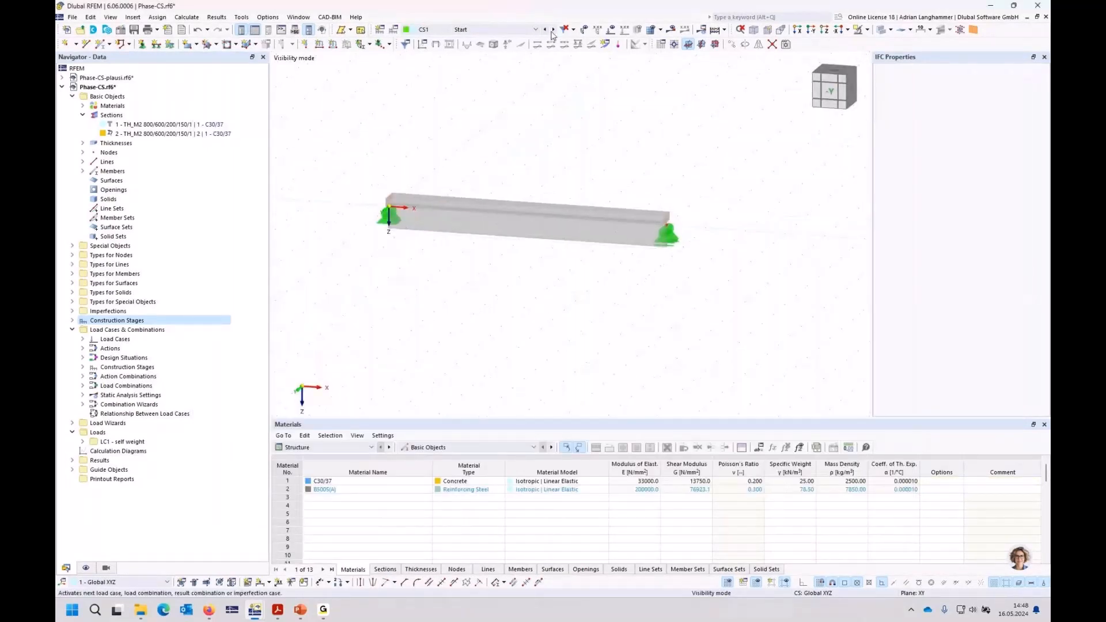
- Calculate the construction stages and display the beam displacements for CS2 and CS1
click(670, 29)
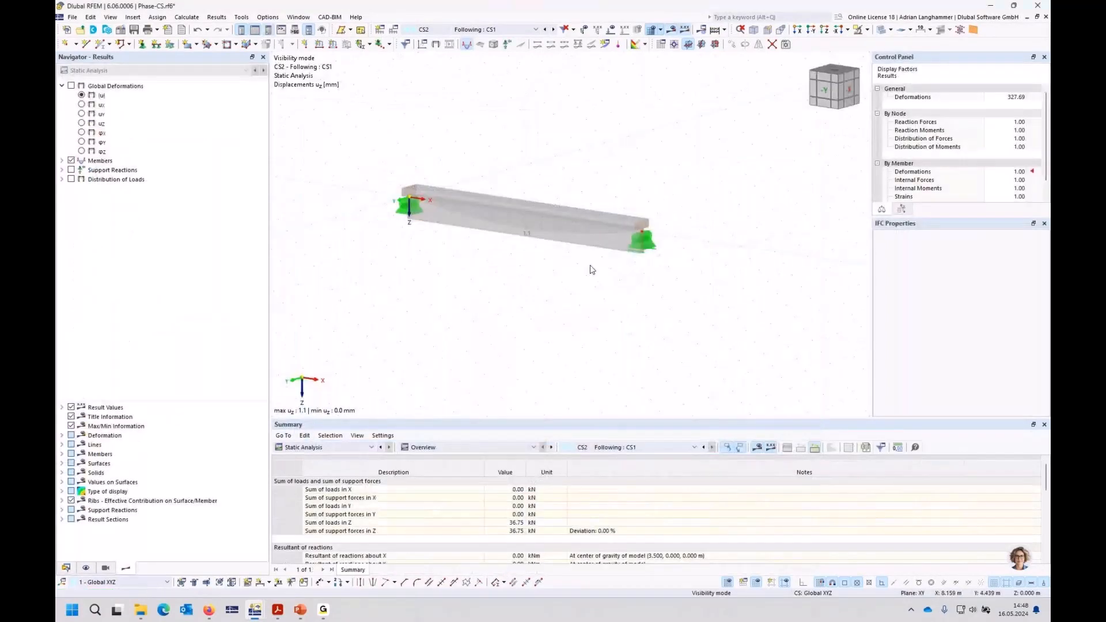
scroll(641, 222, up, 3)
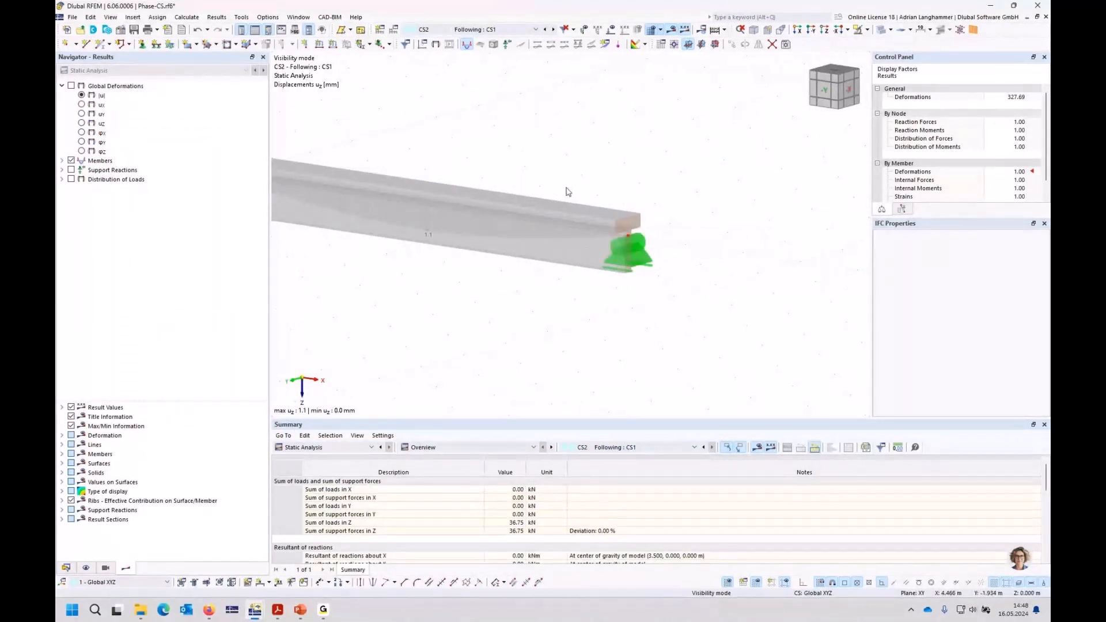
click(545, 30)
middle_drag(531, 124, 602, 142)
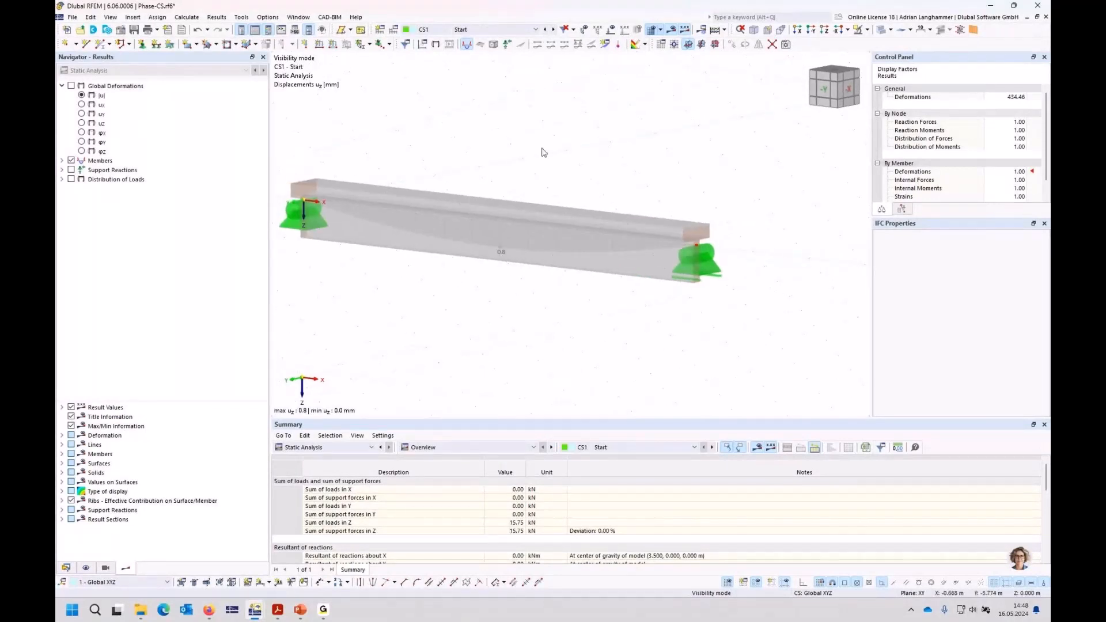
- Display the member bending moments My for construction stage CS1 and examine their distribution along the beam
click(62, 161)
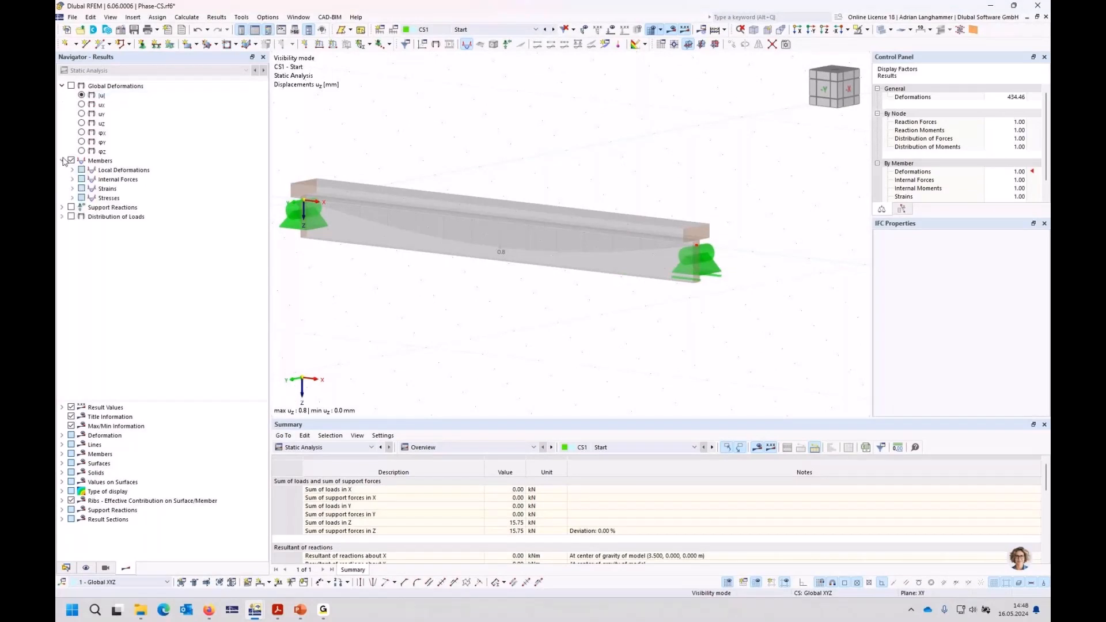
click(72, 179)
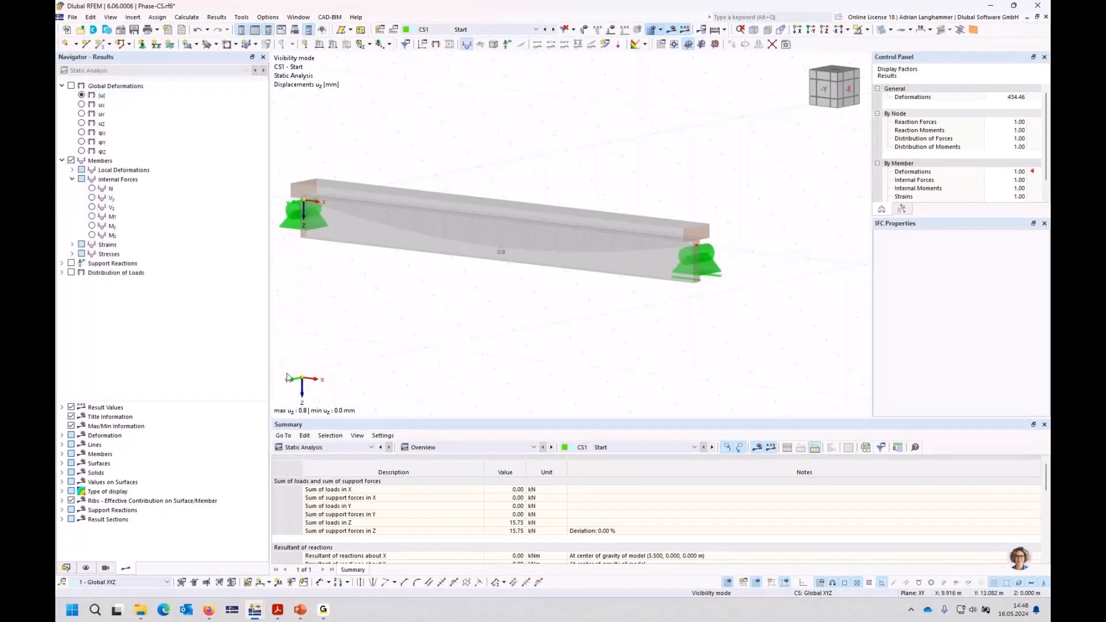
click(92, 226)
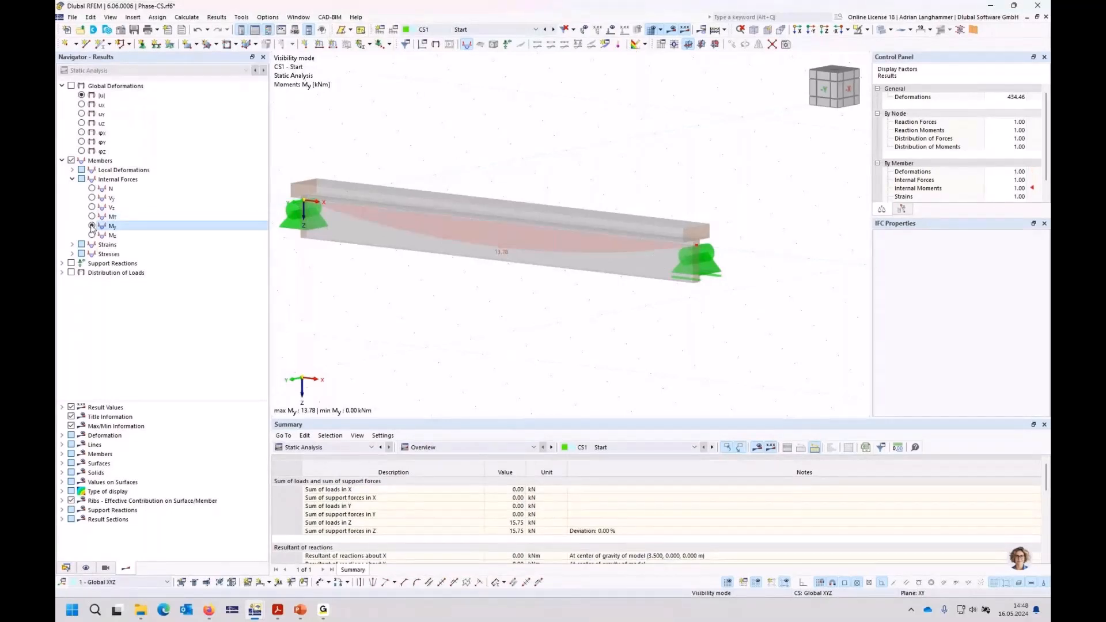
ctrl+middle_drag(542, 300, 537, 308)
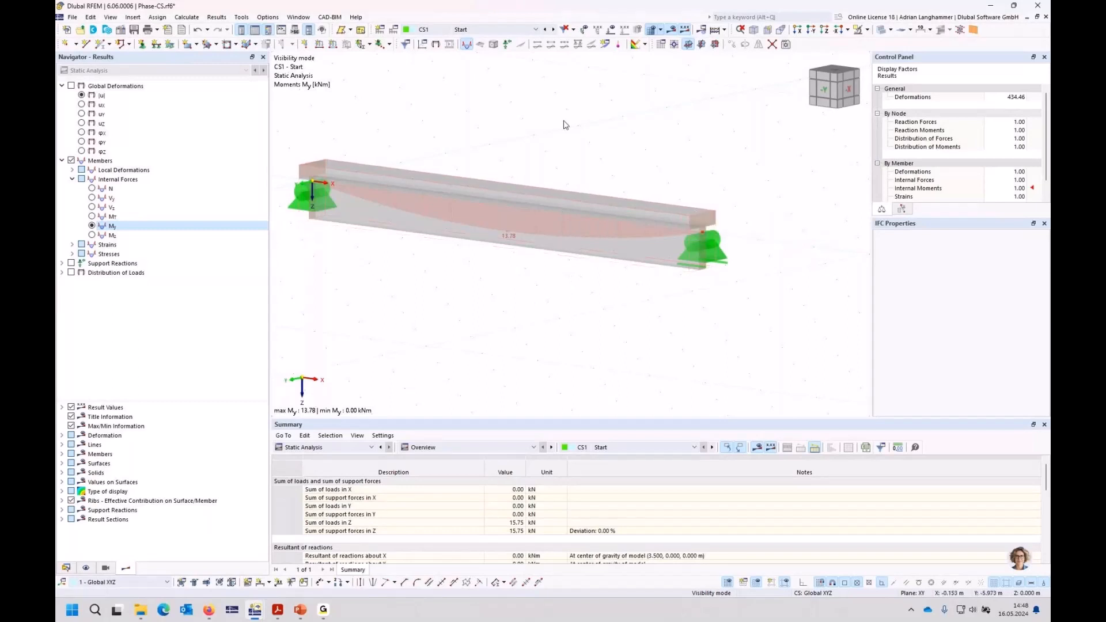
middle_drag(545, 308, 588, 304)
scroll(588, 311, down, 1)
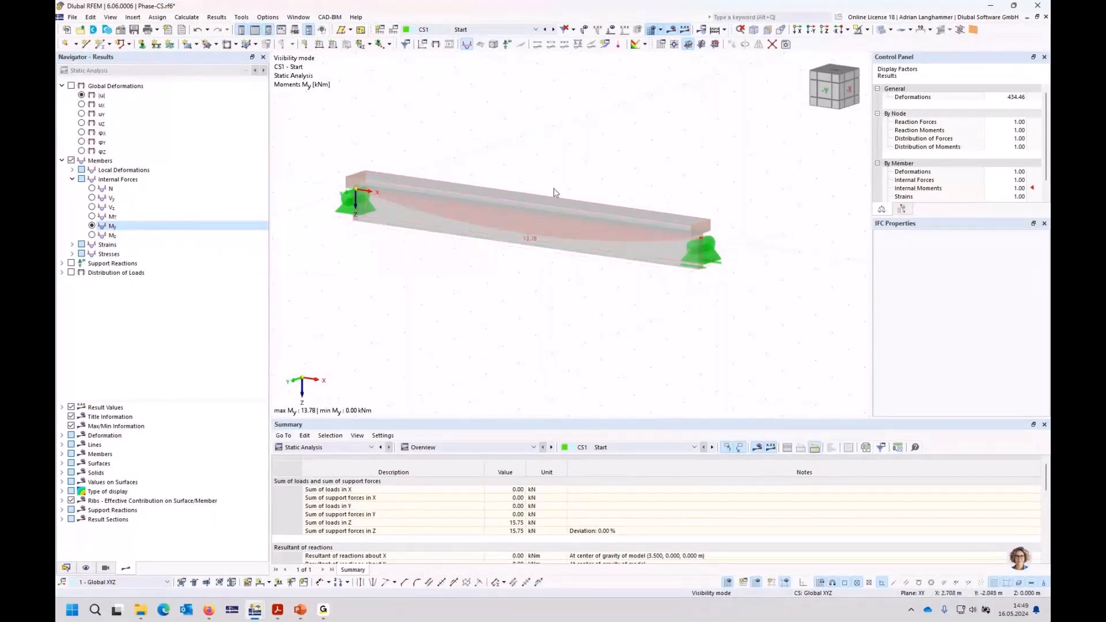
- Tile the Phase-CS-plausi and Phase-CS model windows vertically and bring the whole Phase-CS beam into view
click(1037, 18)
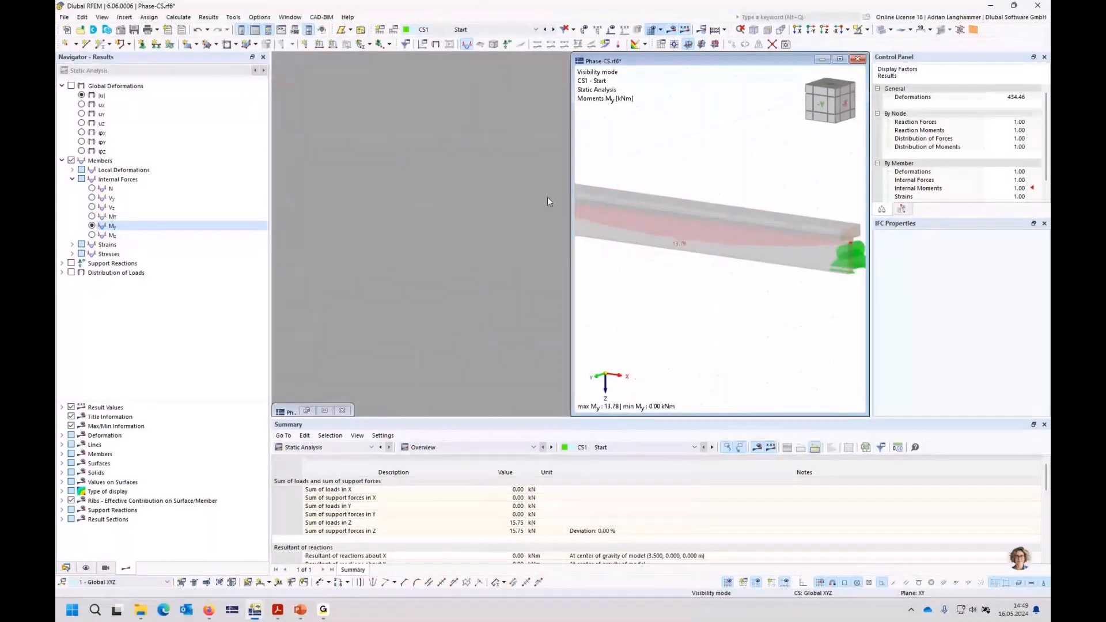
click(325, 411)
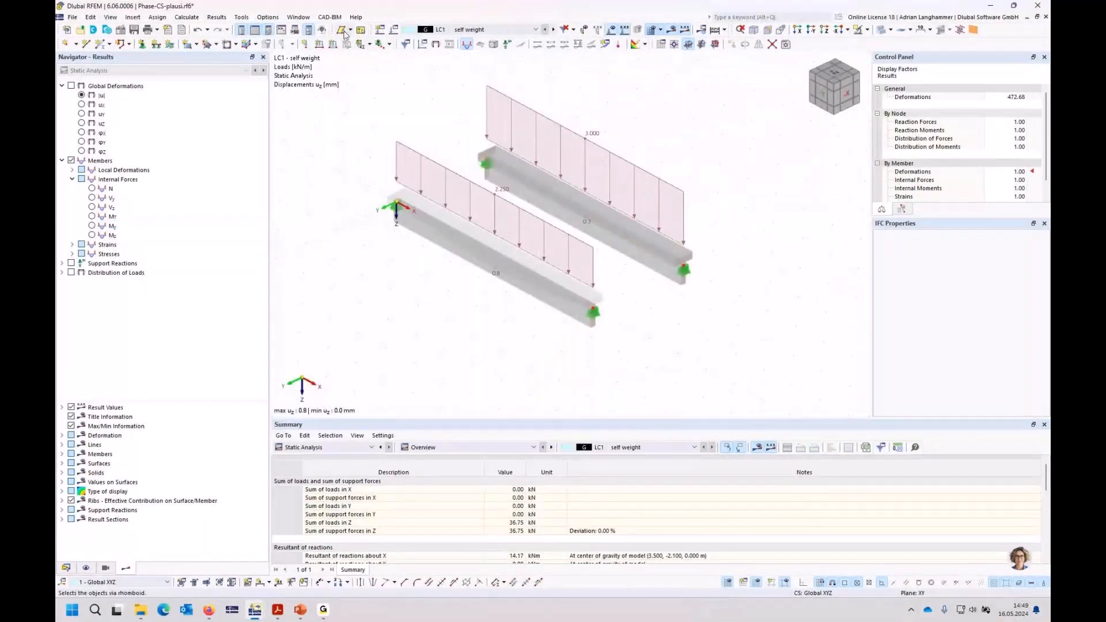
click(300, 18)
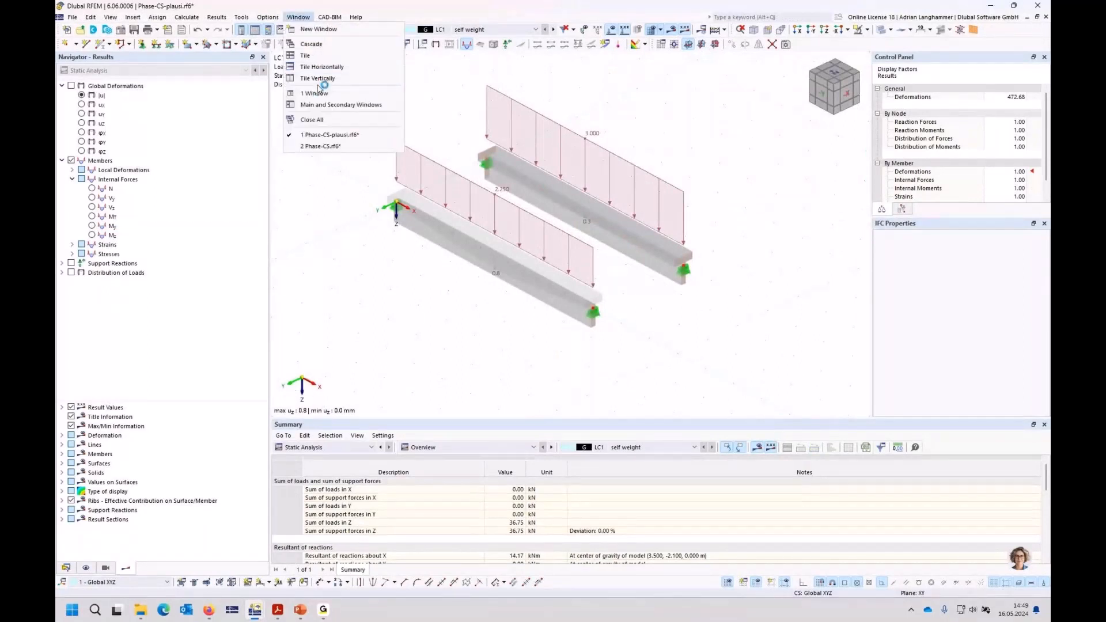
click(318, 80)
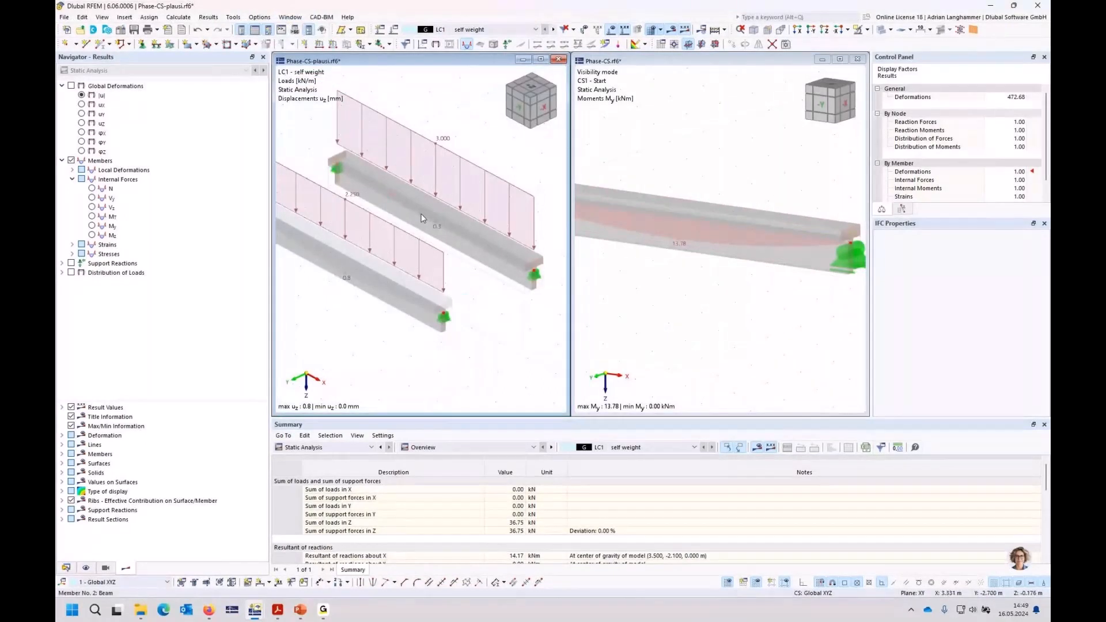
scroll(758, 298, down, 2)
middle_drag(725, 303, 751, 293)
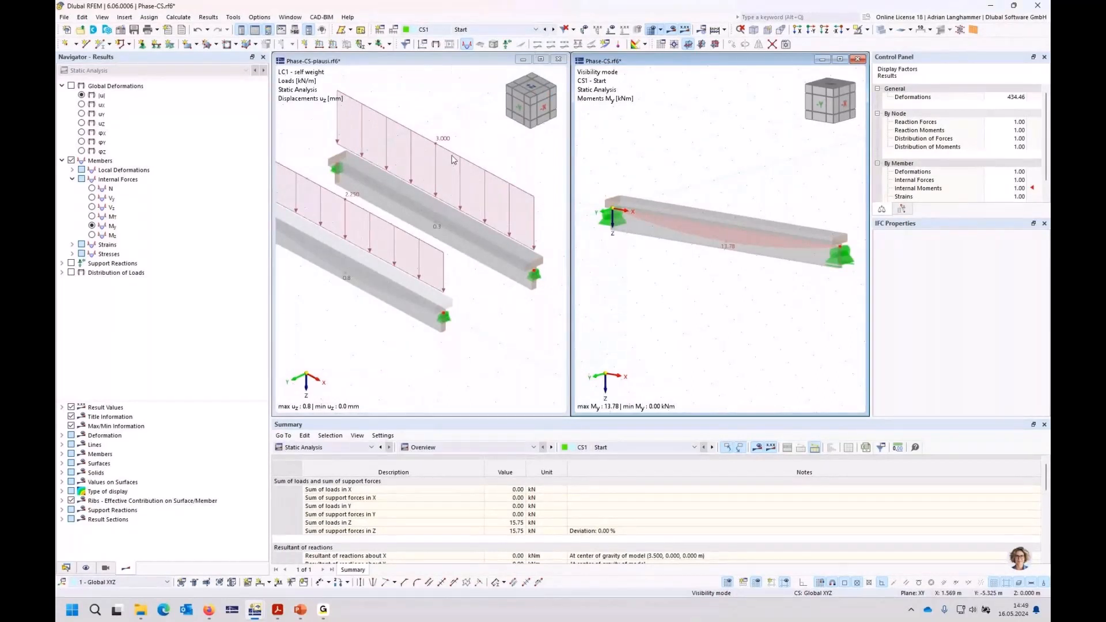
- Display the member moments My in Phase-CS-plausi for comparing its first beam with construction stage CS1 of Phase-CS
ctrl+middle_drag(457, 314, 461, 271)
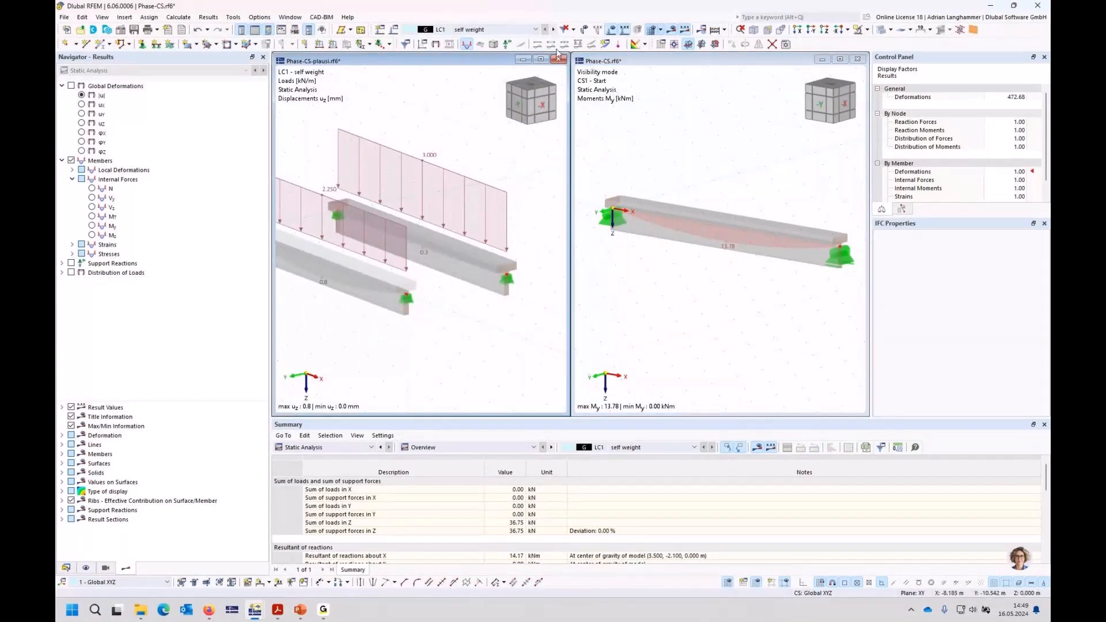
click(535, 29)
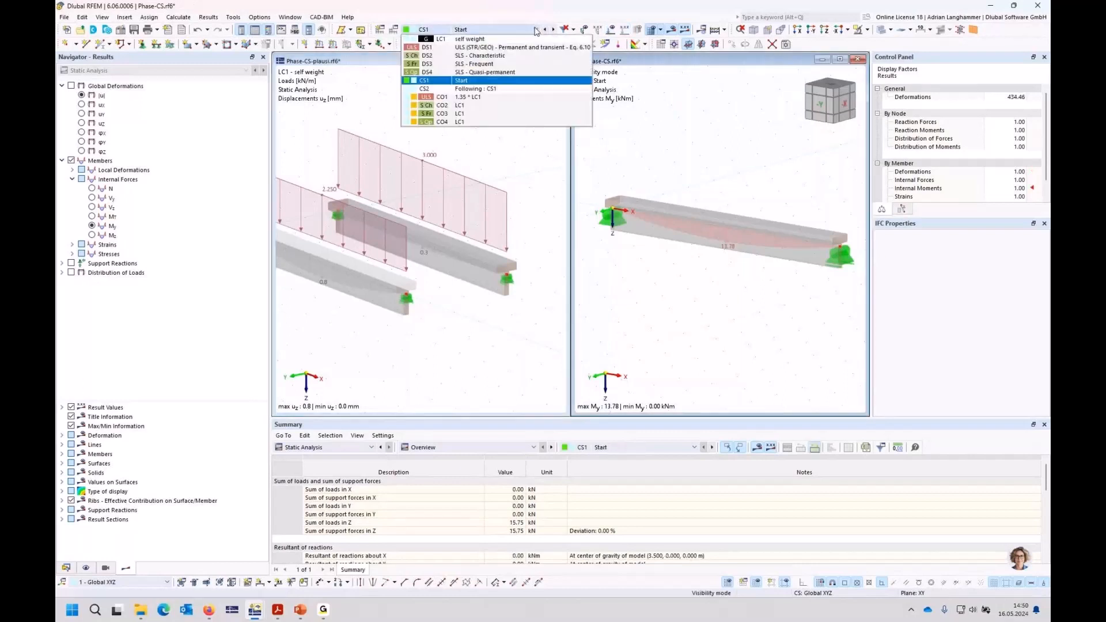
click(529, 82)
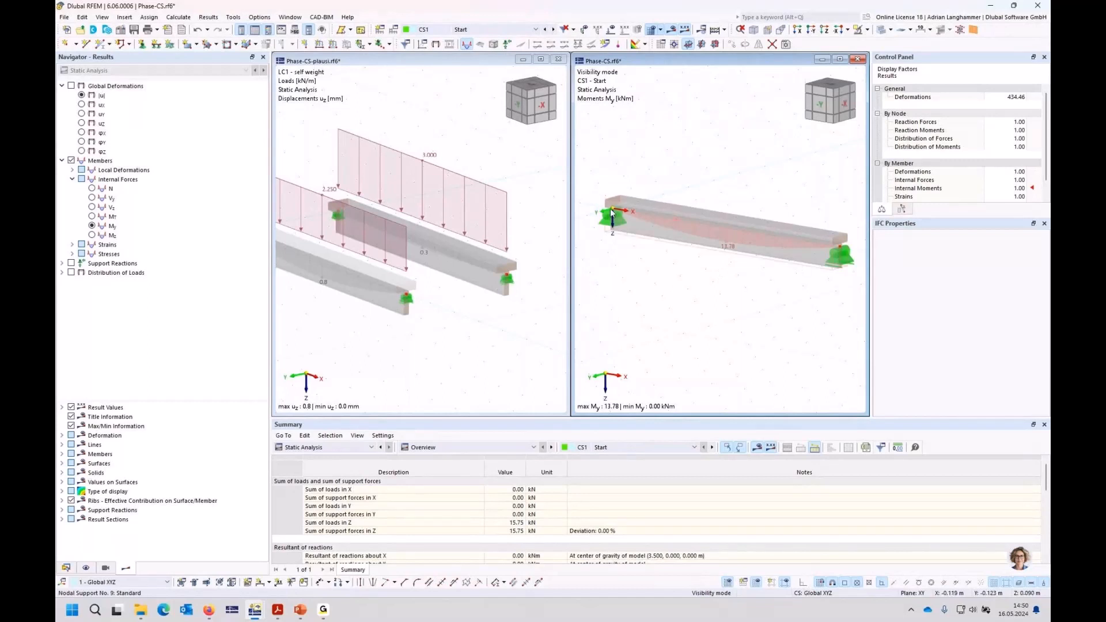
middle_drag(673, 271, 683, 264)
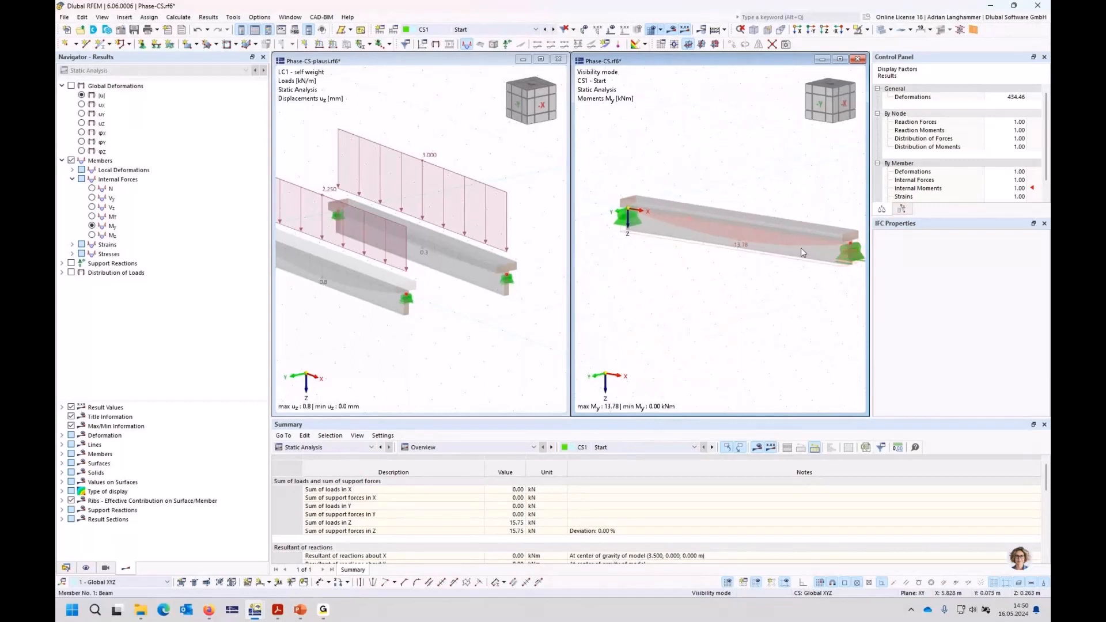
ctrl+middle_drag(443, 277, 461, 266)
middle_drag(352, 304, 497, 278)
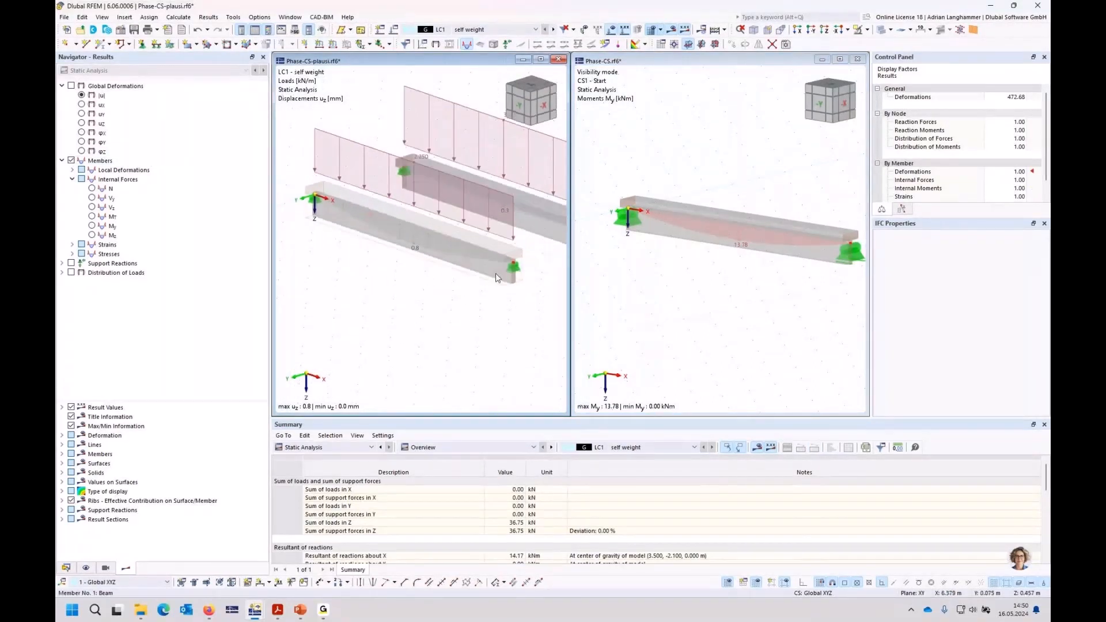
click(92, 226)
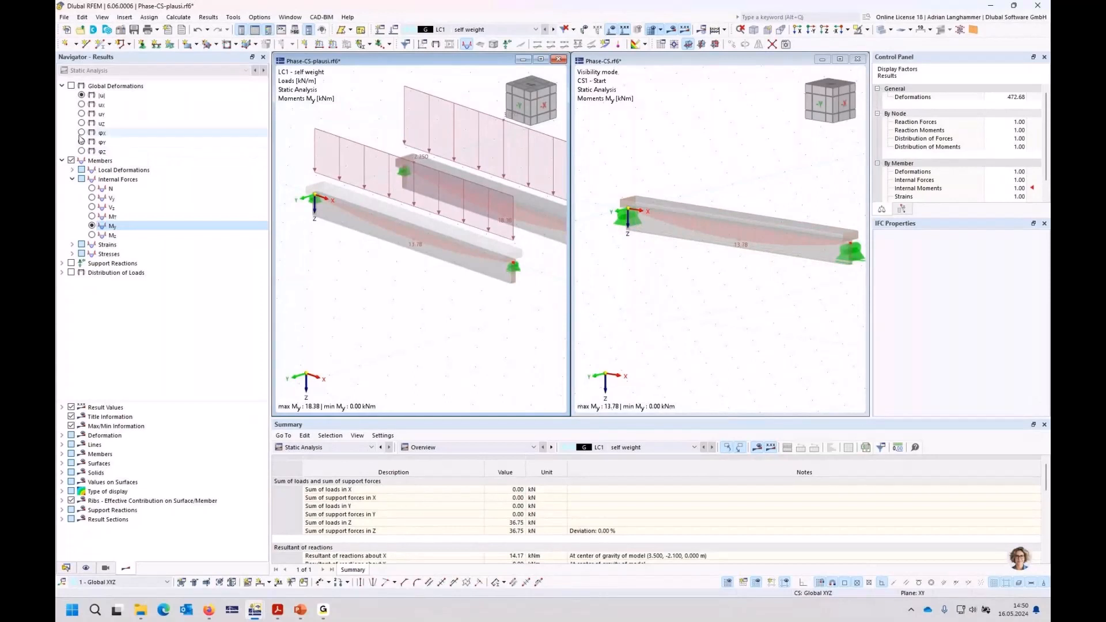
- Display the global deformations |u| in both Phase-CS-plausi and Phase-CS at construction stage CS1
click(71, 86)
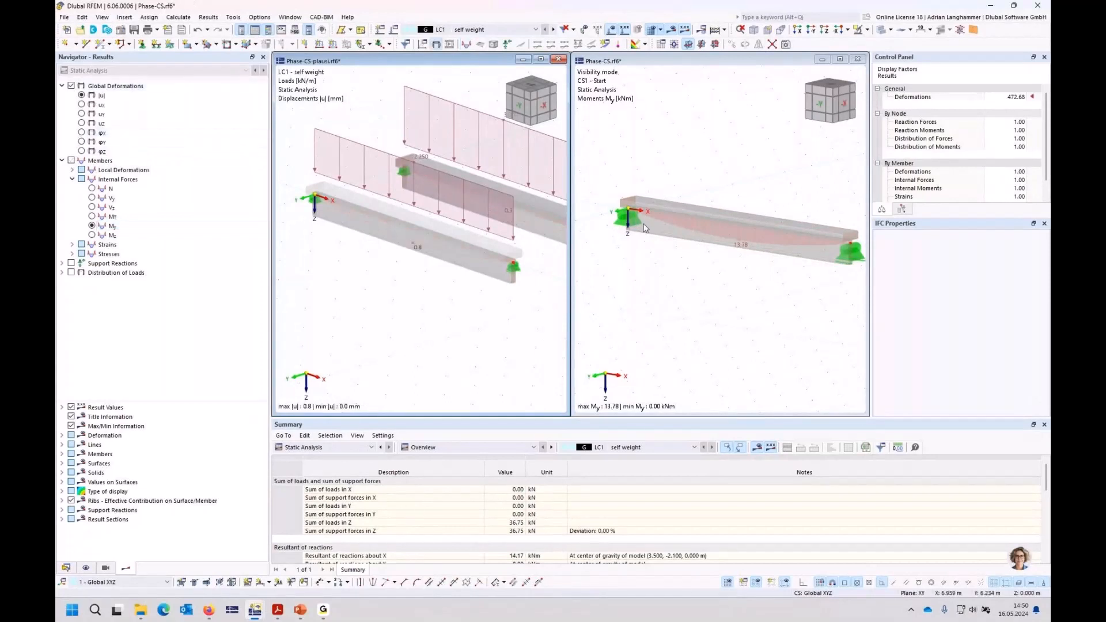
click(686, 286)
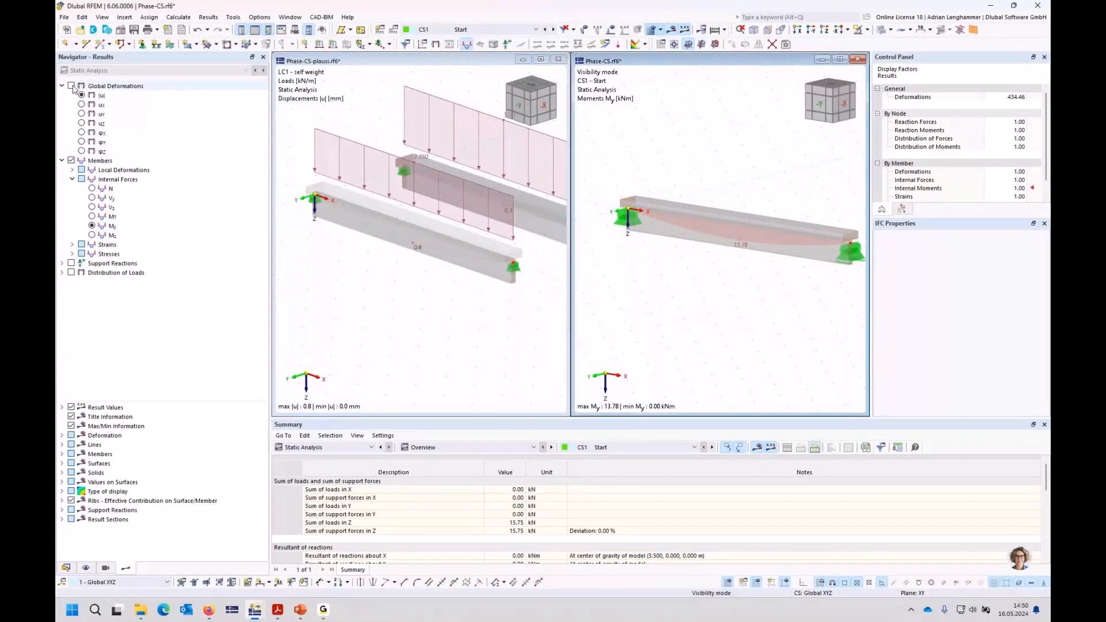
click(71, 85)
middle_drag(486, 334, 385, 361)
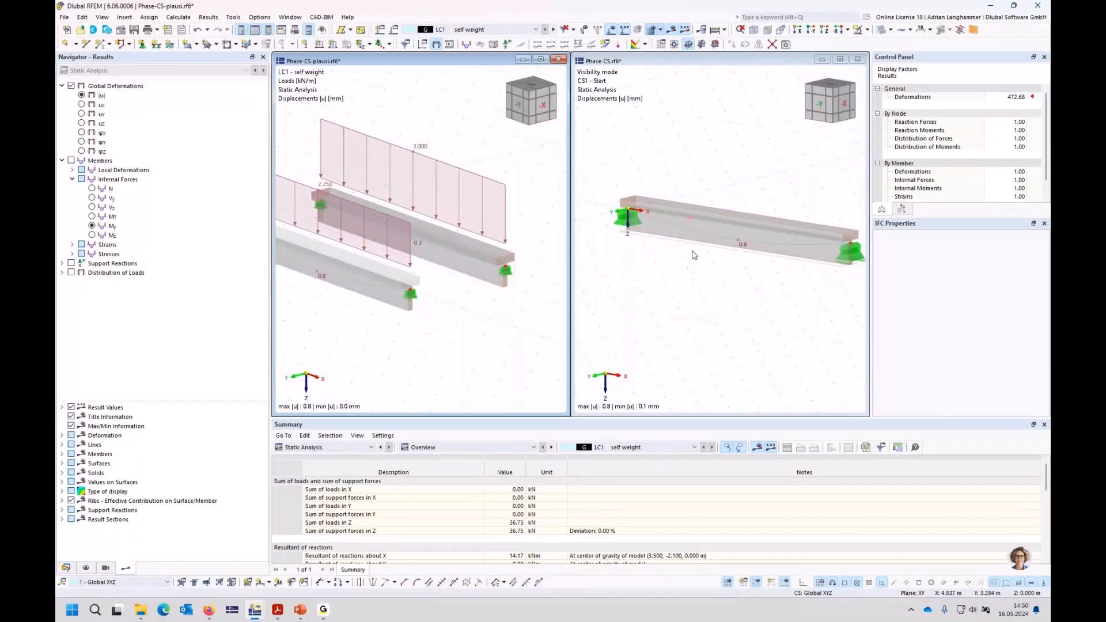
- Switch Phase-CS to construction stage CS2 and display its member bending moments My
click(708, 281)
click(553, 29)
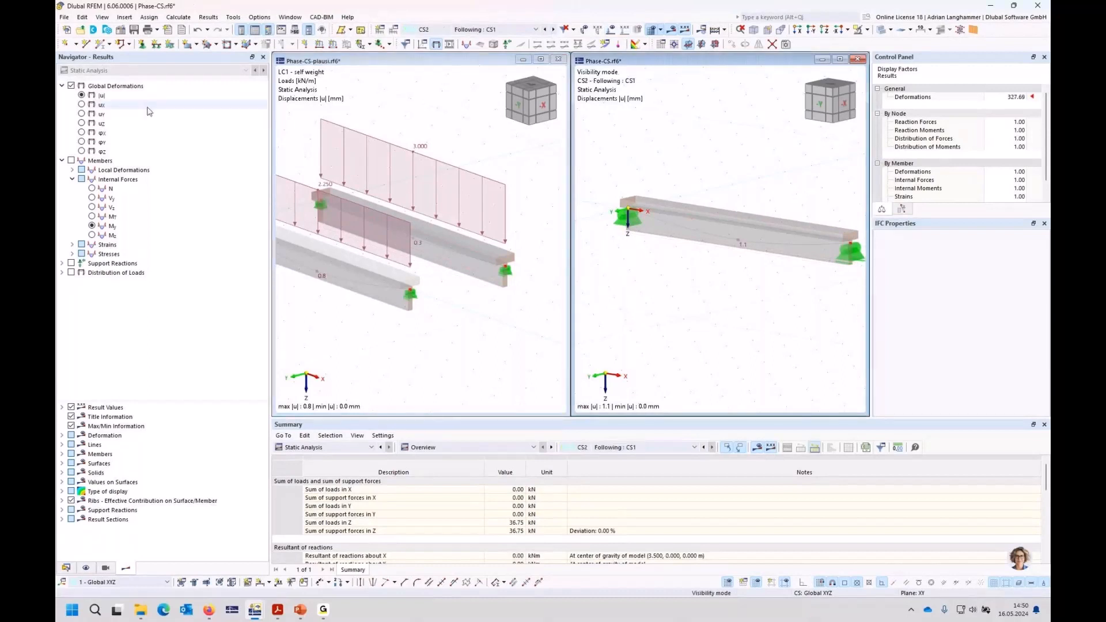
click(92, 225)
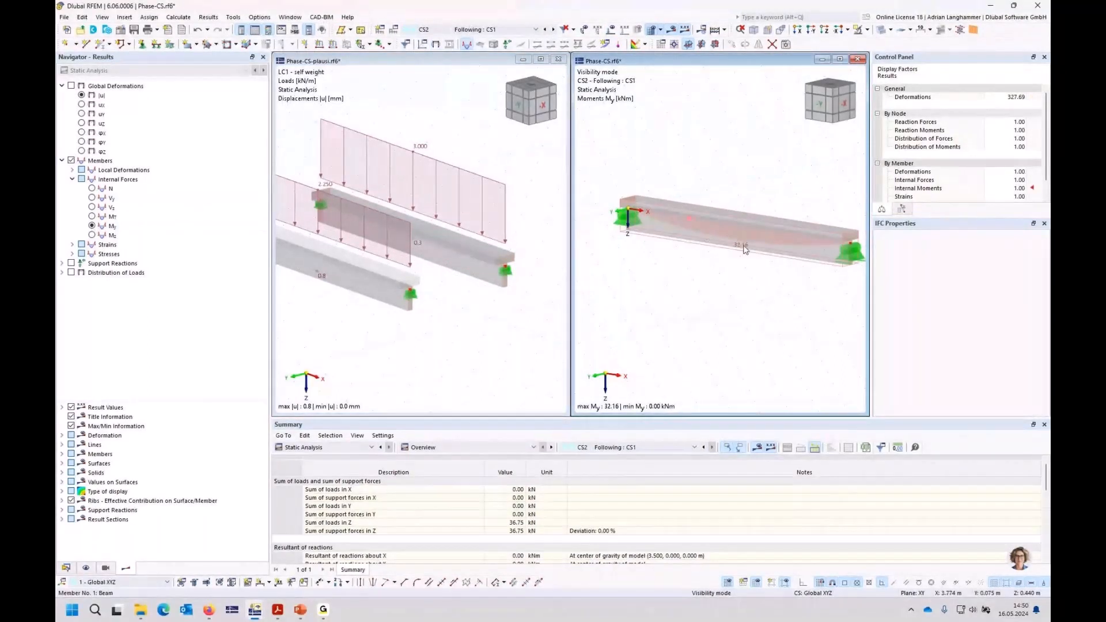
- Display the member moments My in Phase-CS-plausi and examine both beams against the CS2 moments of Phase-CS
ctrl+middle_drag(412, 300, 429, 297)
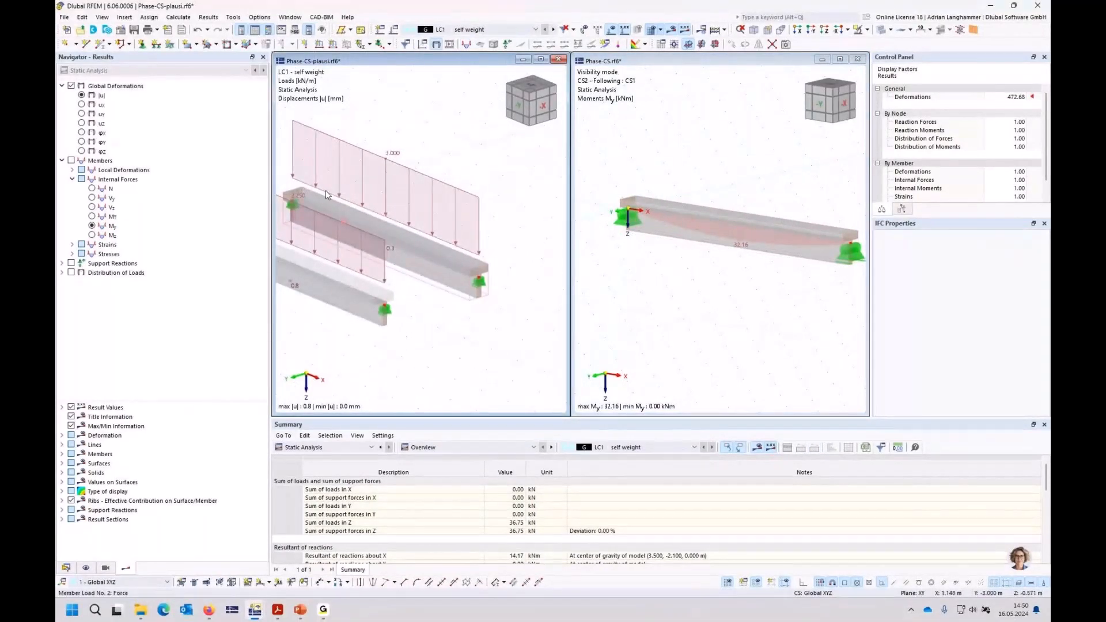
ctrl+middle_drag(326, 190, 320, 197)
click(93, 226)
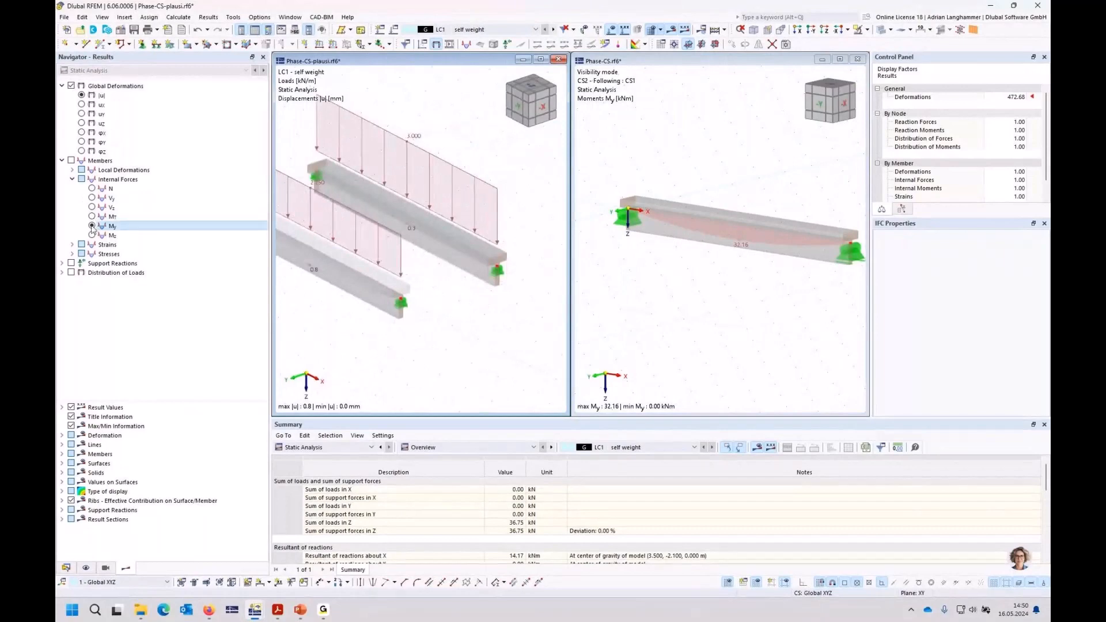
ctrl+middle_drag(449, 312, 441, 303)
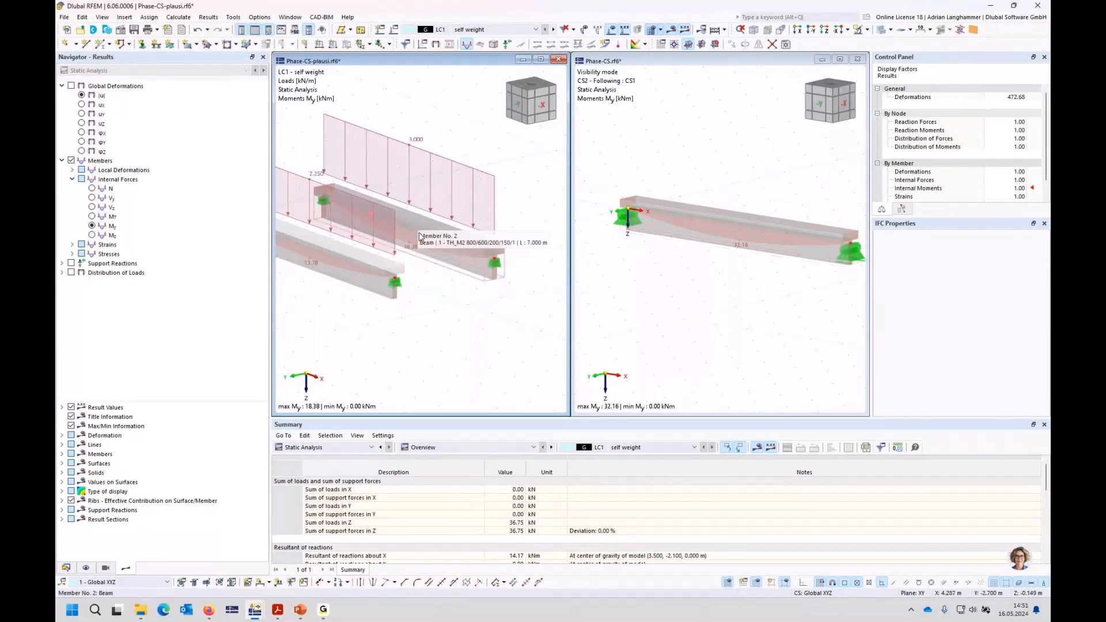
middle_drag(417, 220, 410, 227)
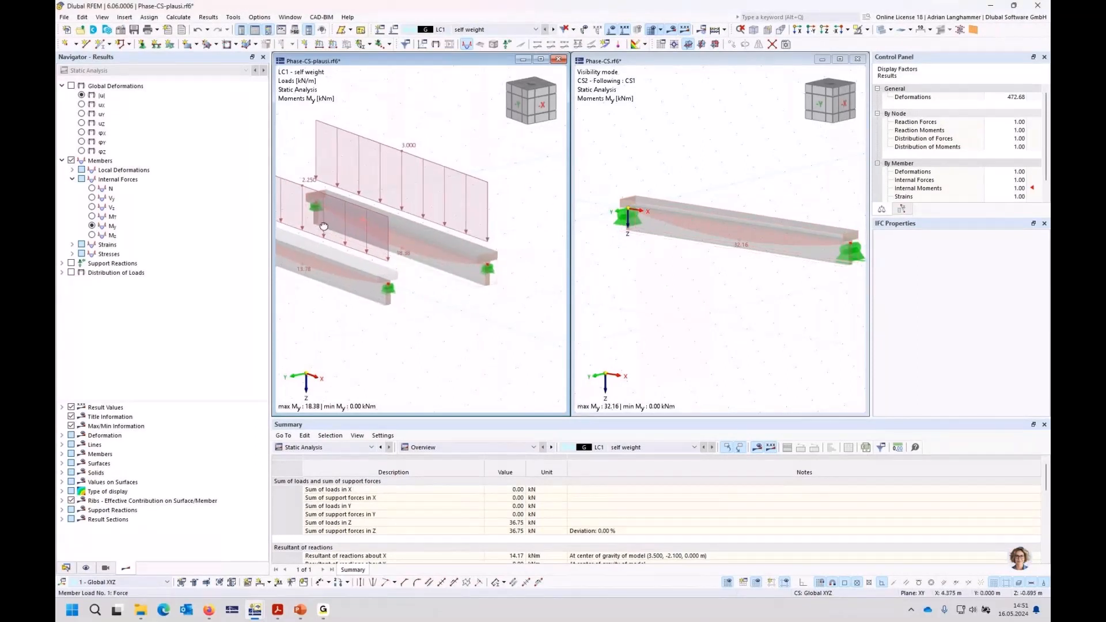
mouse_move(326, 231)
ctrl+middle_down()
mouse_move(342, 236)
mouse_move(331, 233)
ctrl+middle_up()
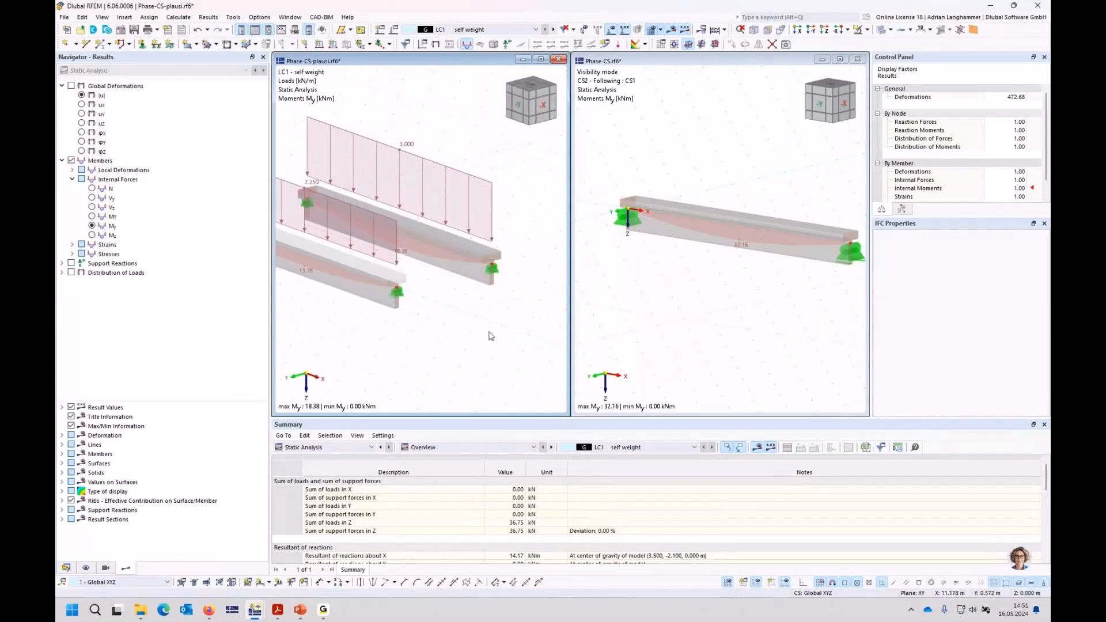
- Display the global deformations |u| in both models and compare the two check beams' displacements with Phase-CS at CS2
click(71, 86)
click(680, 296)
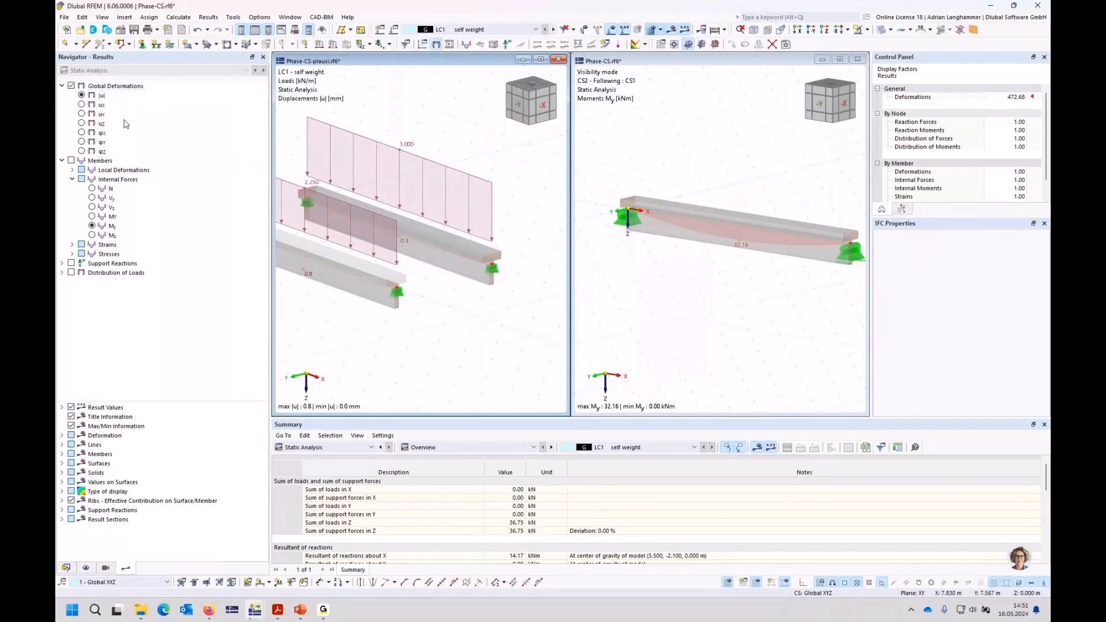
click(72, 85)
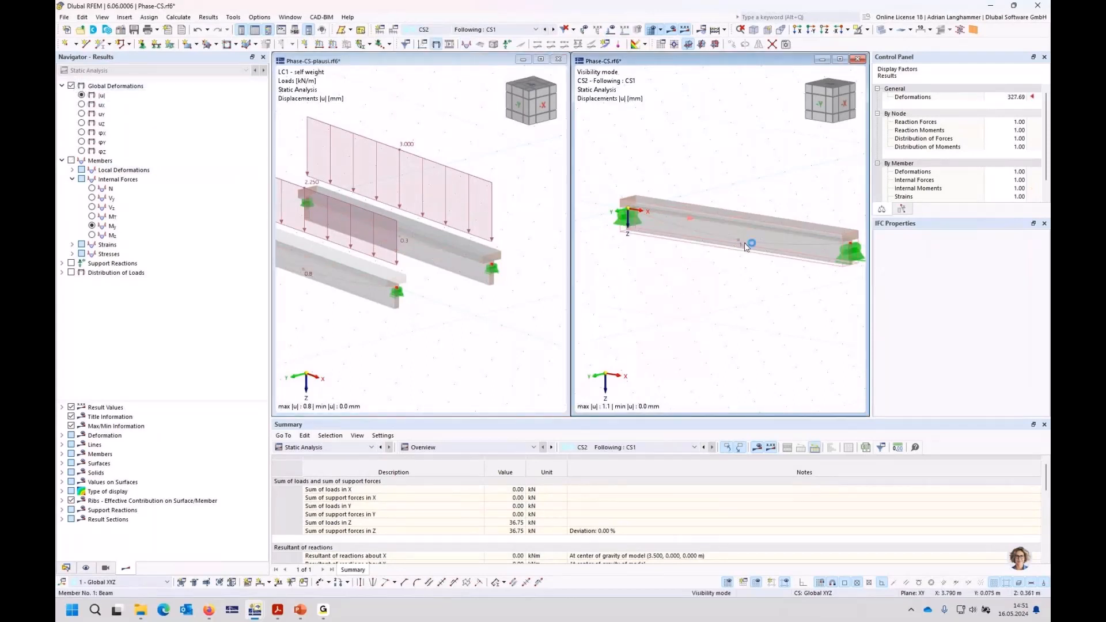
ctrl+middle_drag(749, 275, 743, 278)
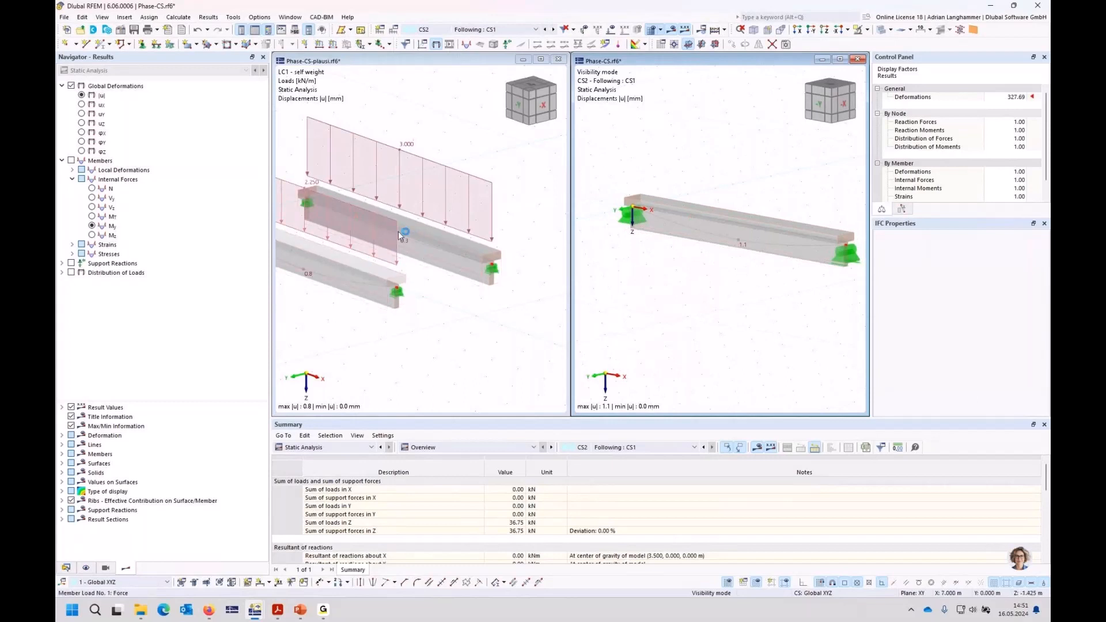
mouse_move(398, 231)
click(424, 278)
middle_drag(424, 278, 437, 306)
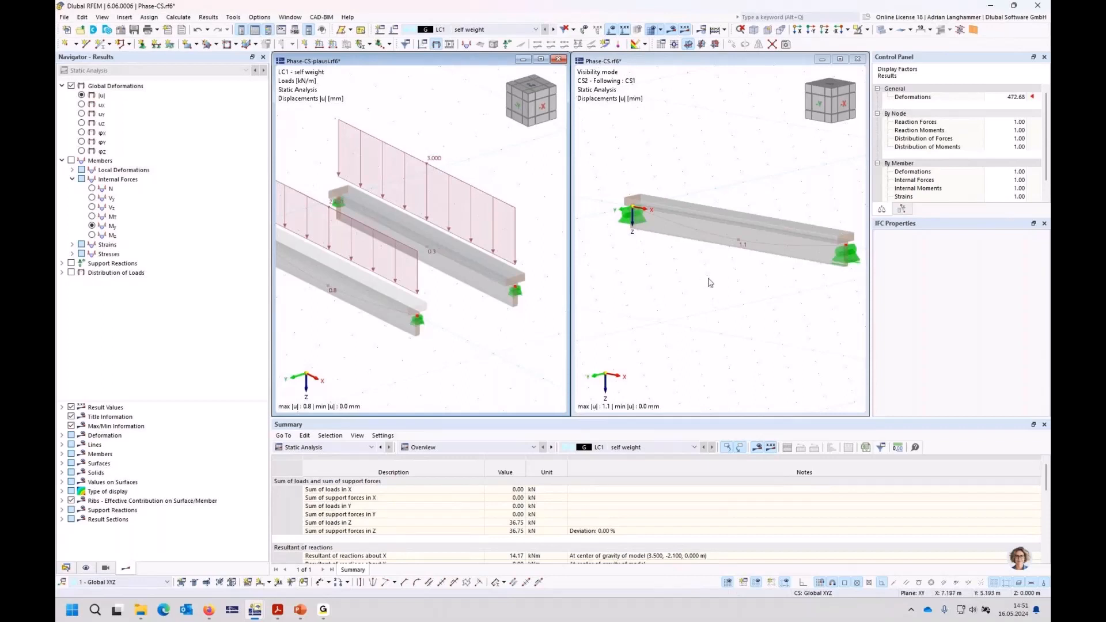
middle_drag(710, 279, 689, 278)
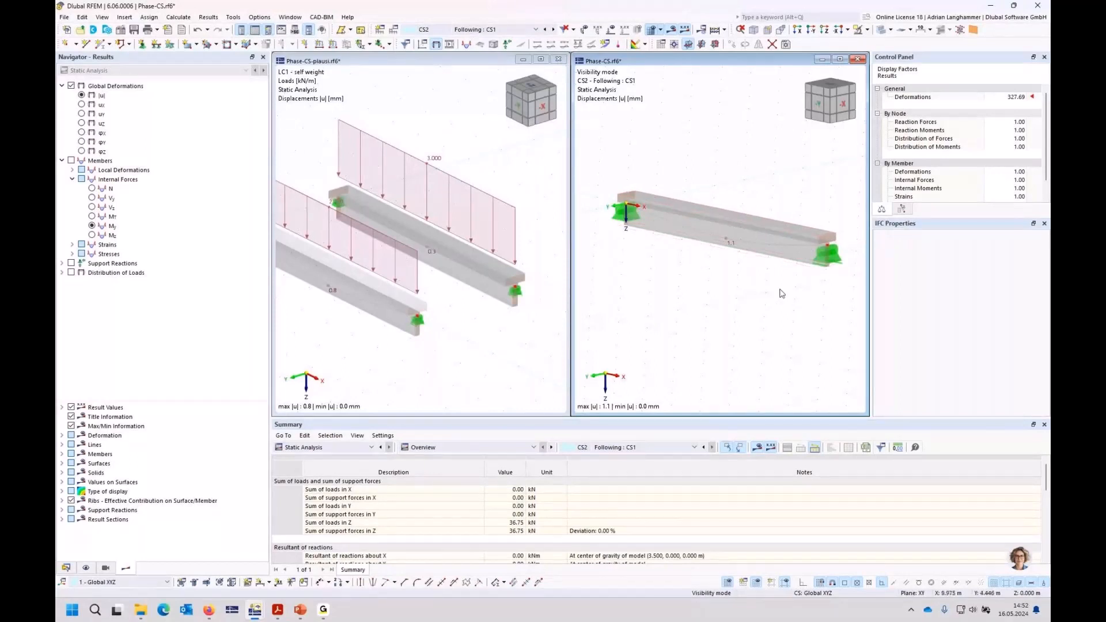
middle_drag(768, 290, 747, 294)
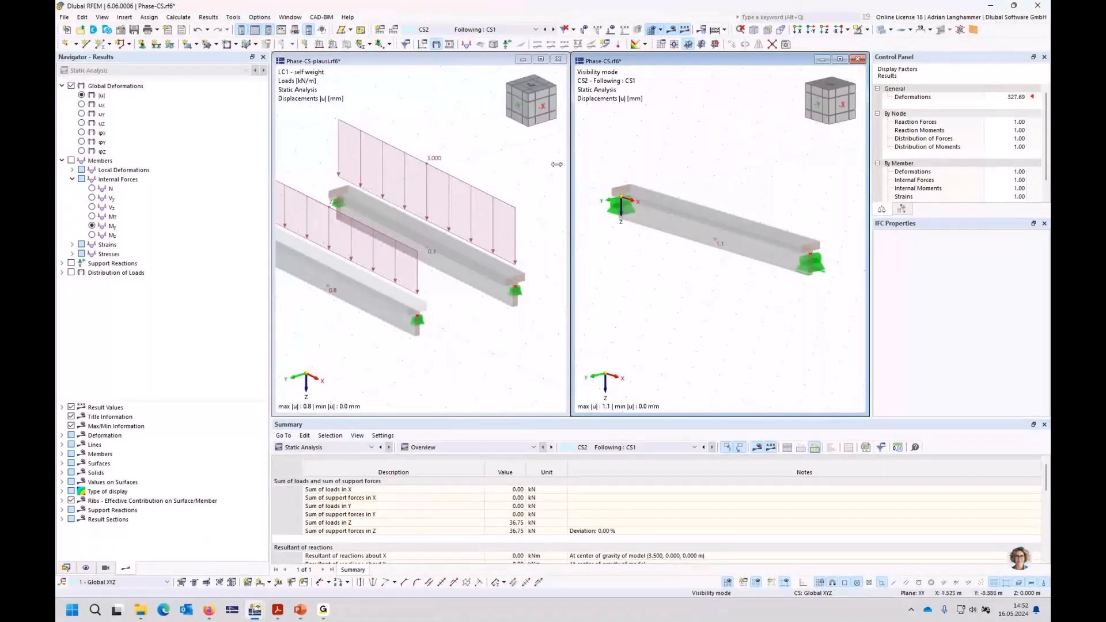
ctrl+middle_drag(487, 158, 476, 140)
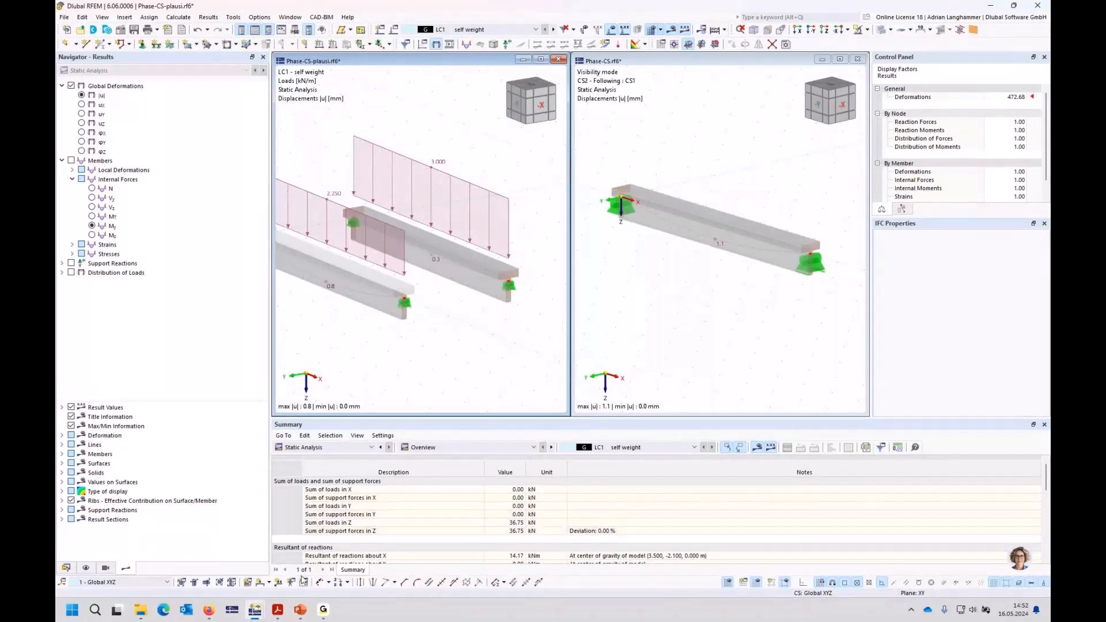
click(323, 609)
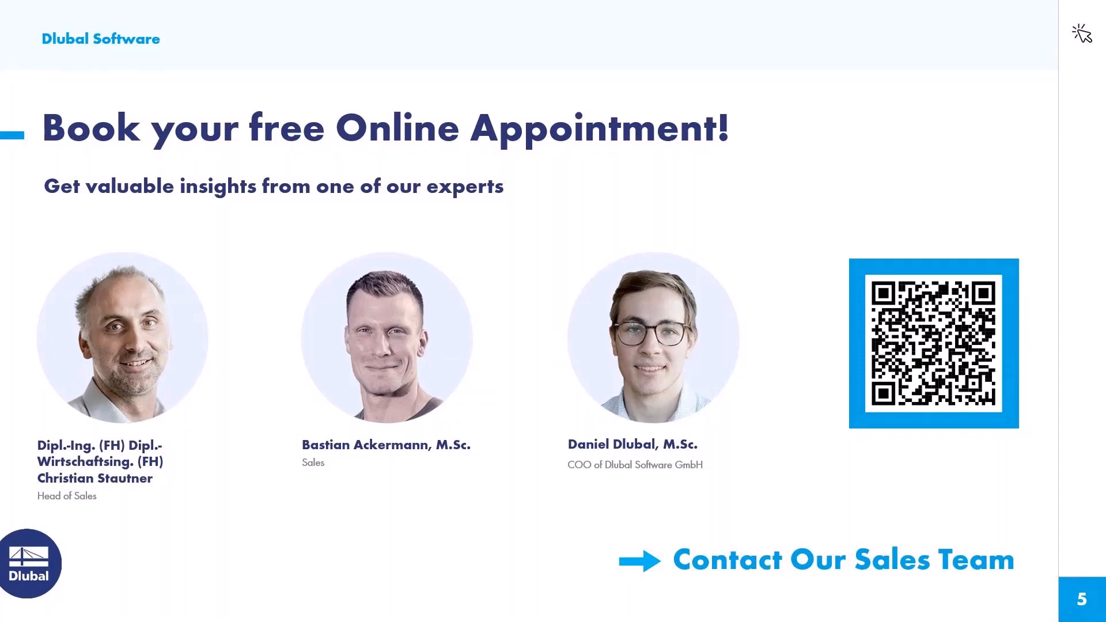
- Switch to the Dlubal website in the browser and open the Webinars page from the News & Events section
key(alt+Tab)
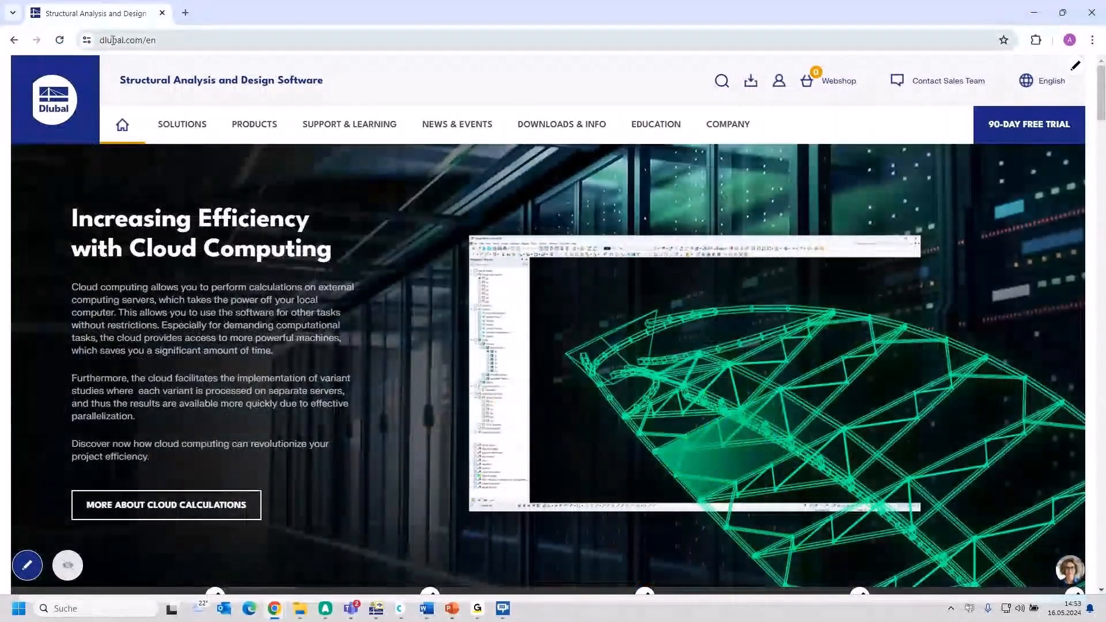
click(460, 126)
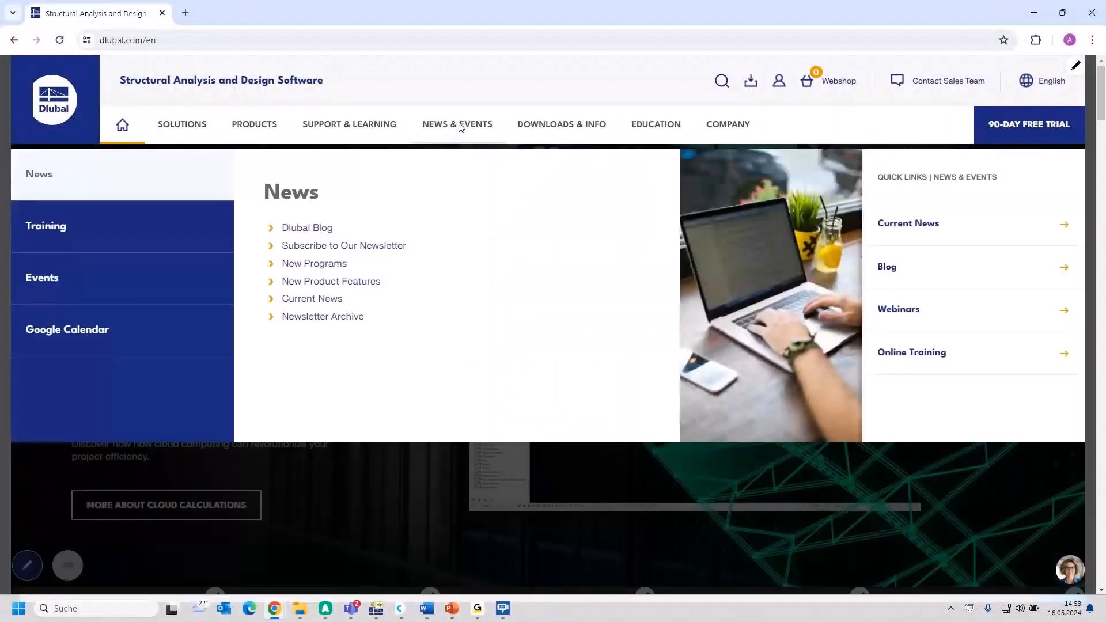
mouse_move(130, 281)
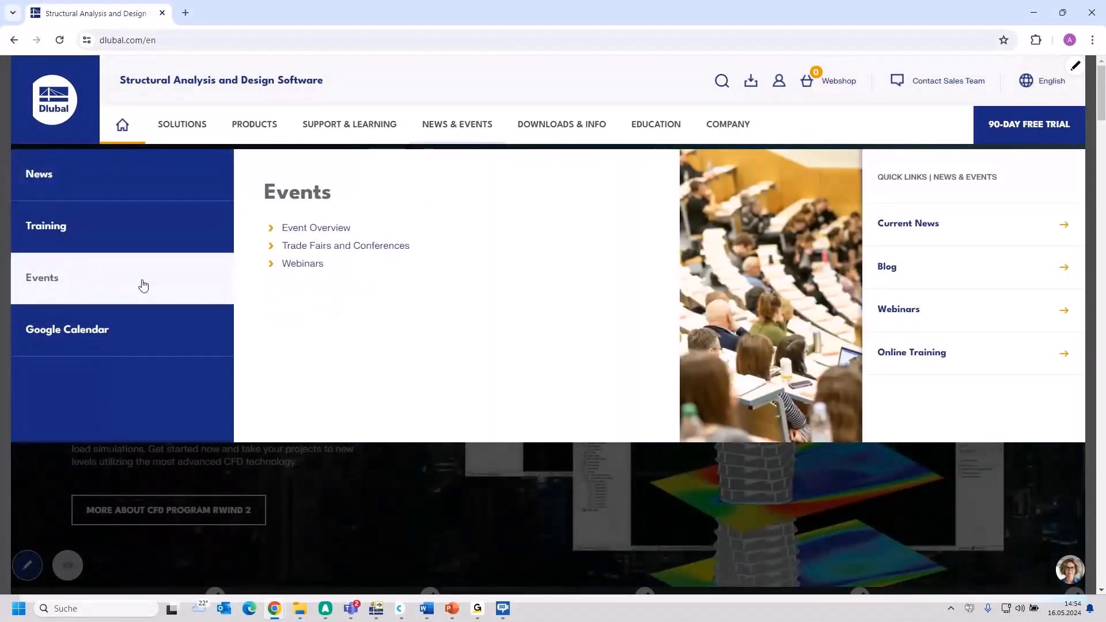
click(302, 267)
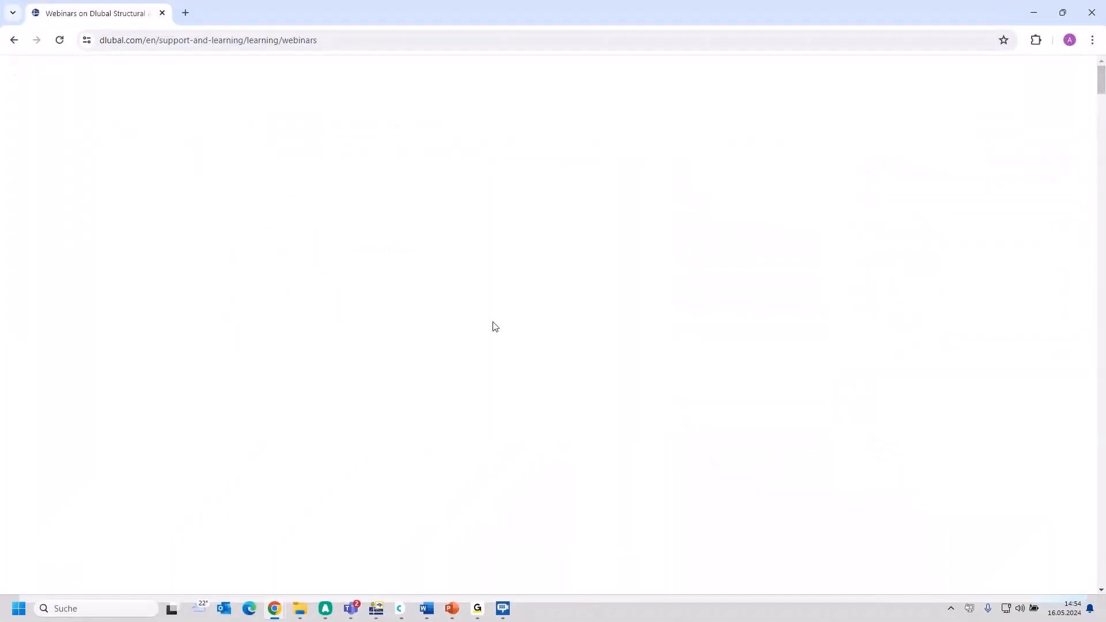
- Look through the upcoming webinars, from CSA O86:19 CLT Building Design to the two-part steel structures webinar in RFEM 6
scroll(719, 341, down, 5)
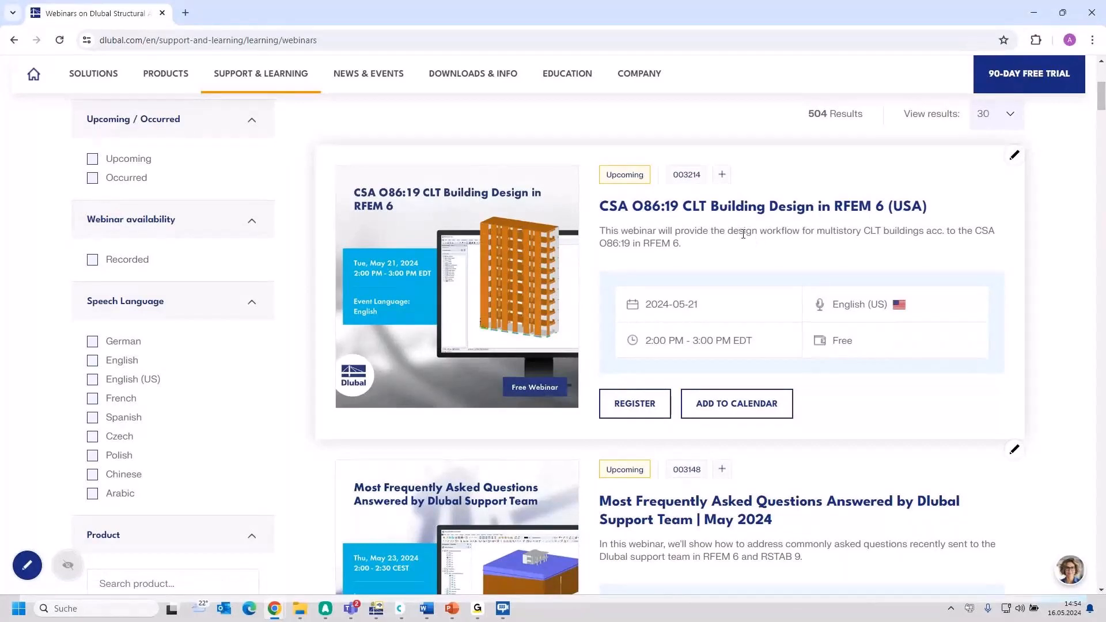
scroll(793, 266, down, 2)
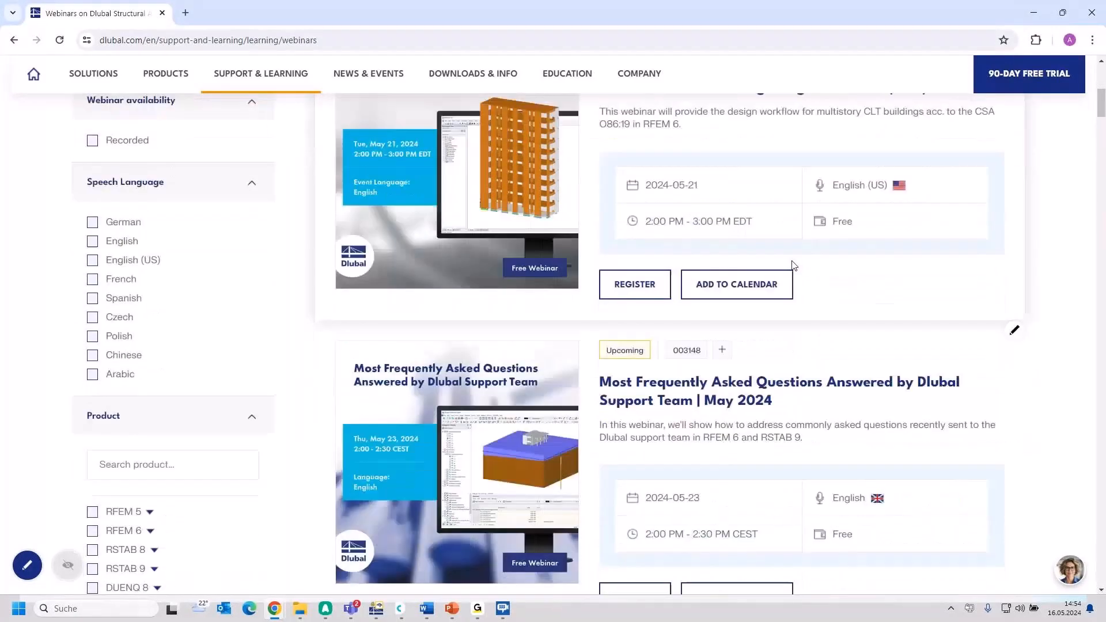
scroll(793, 265, up, 1)
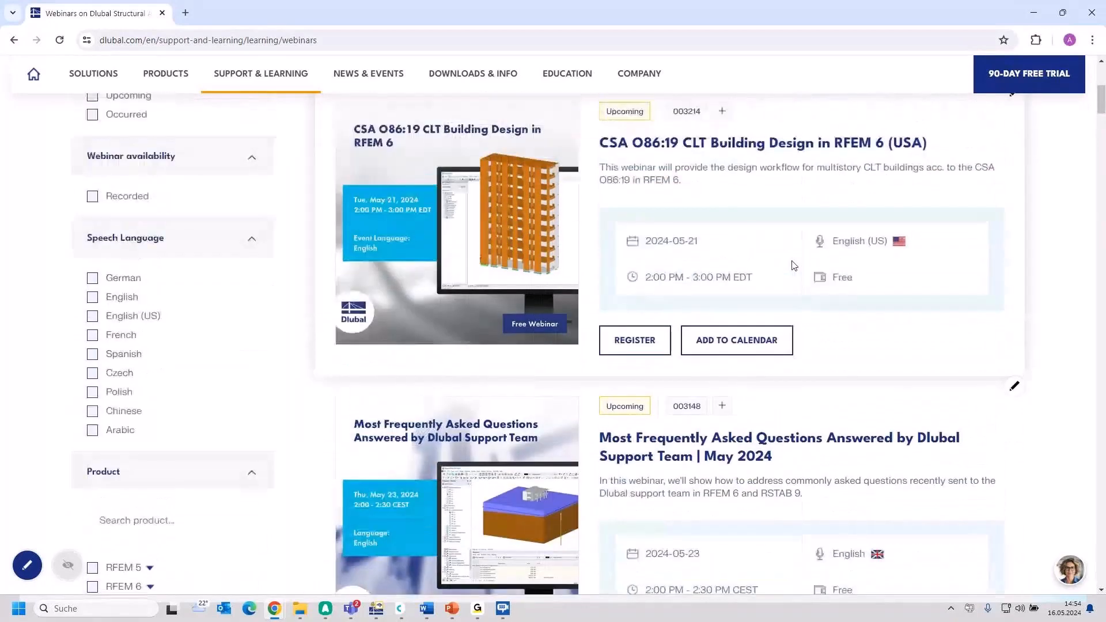
scroll(793, 266, down, 1)
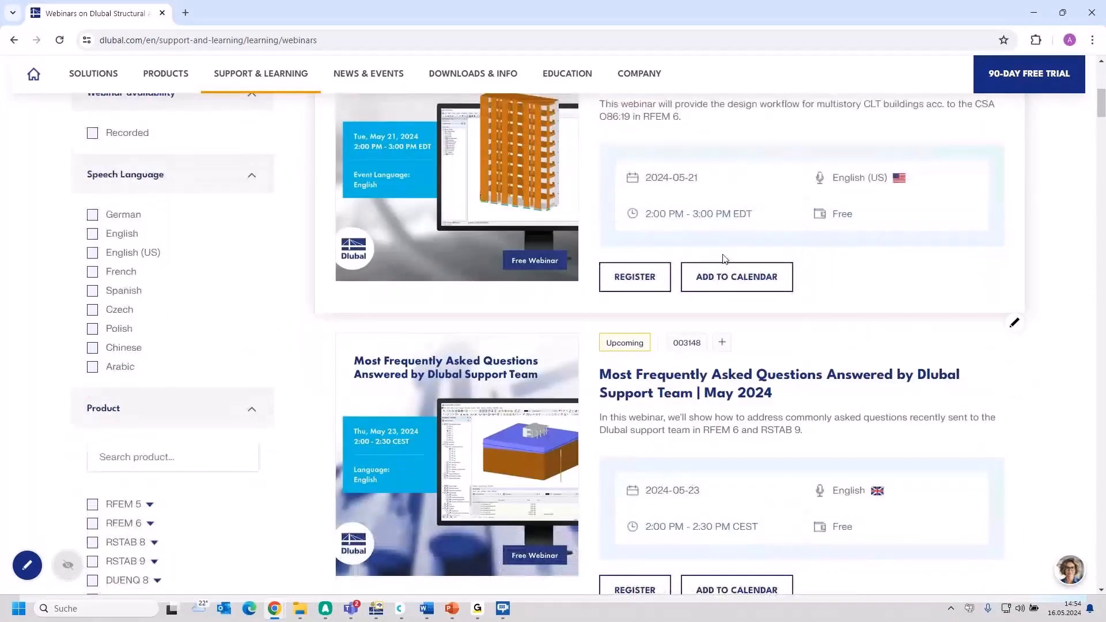
scroll(724, 259, down, 2)
scroll(741, 339, up, 2)
scroll(743, 414, down, 2)
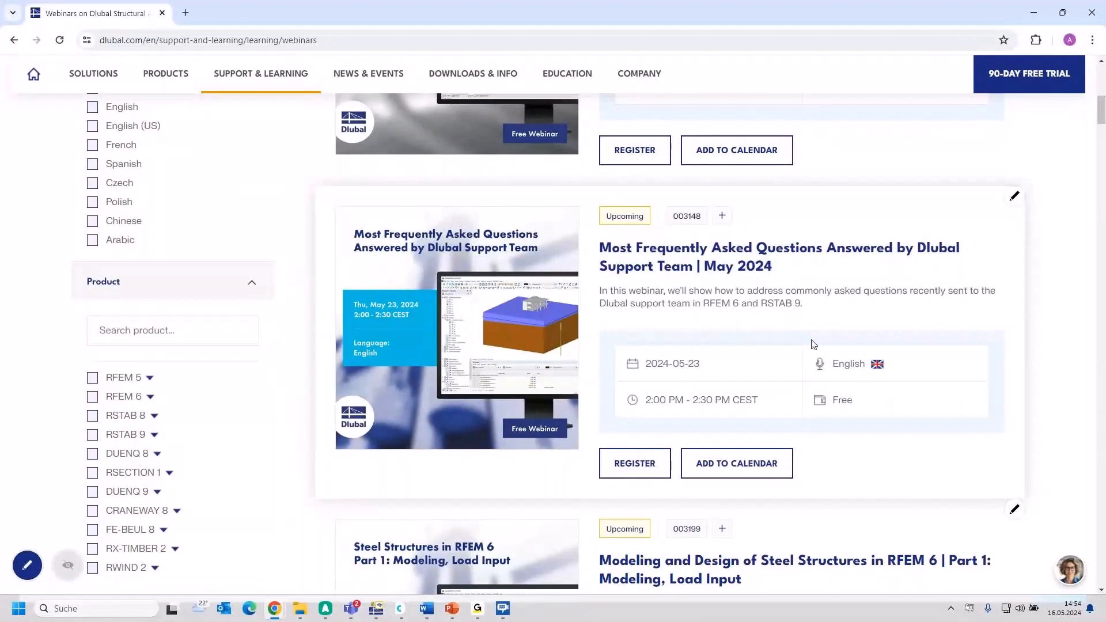
scroll(748, 337, down, 5)
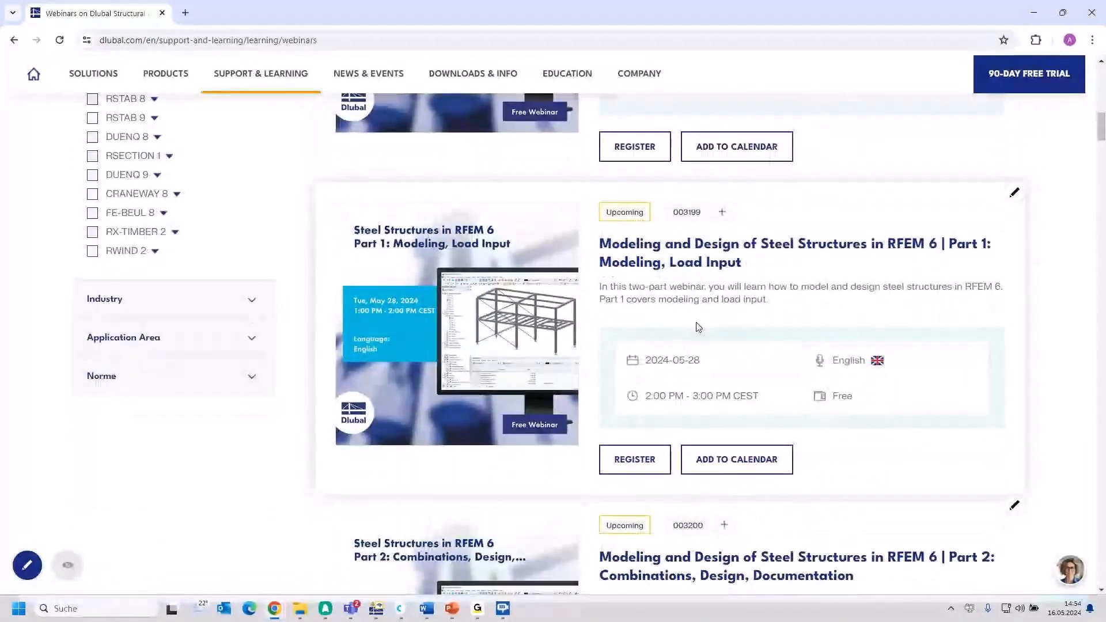
scroll(697, 325, down, 1)
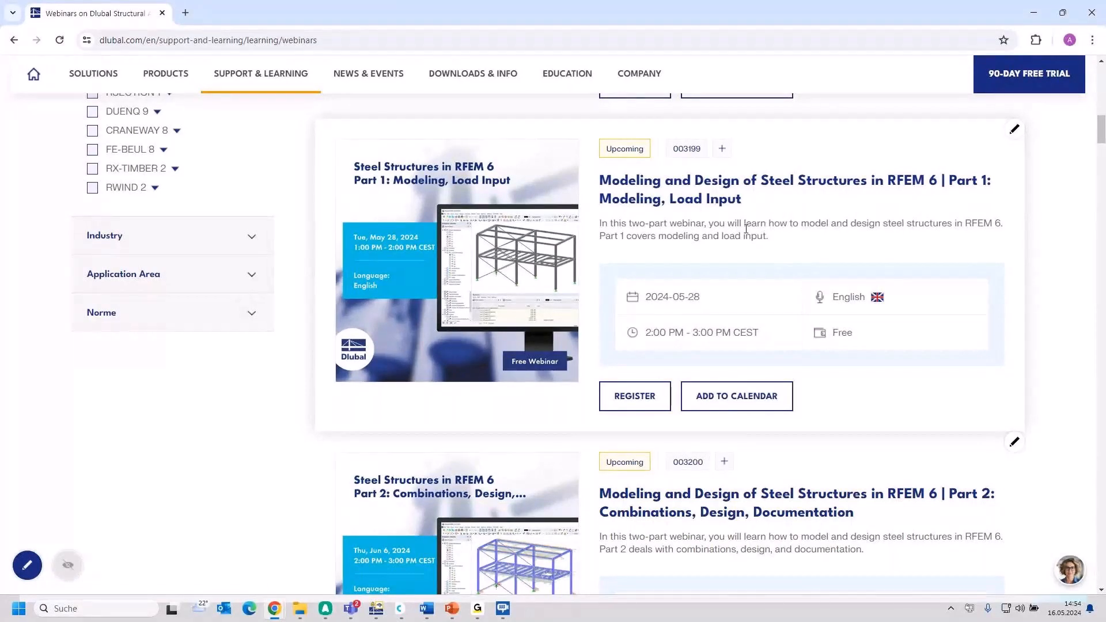
- Find the past webinar Consideration of Construction Stages in RFEM 6 below the upcoming webinars and open its page
scroll(746, 228, down, 1)
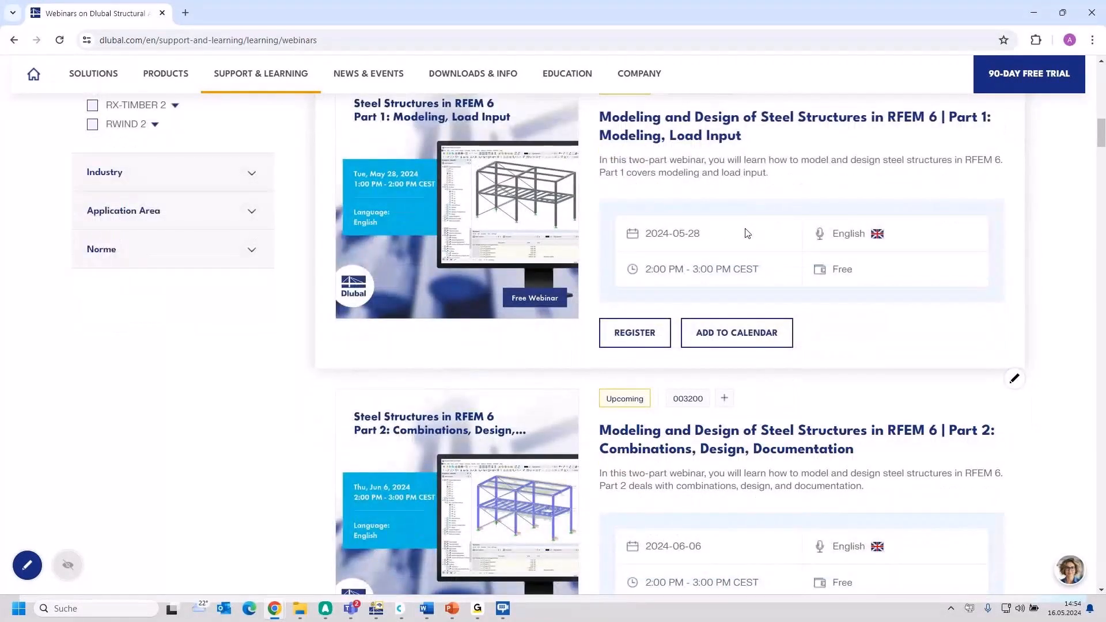
scroll(746, 233, down, 1)
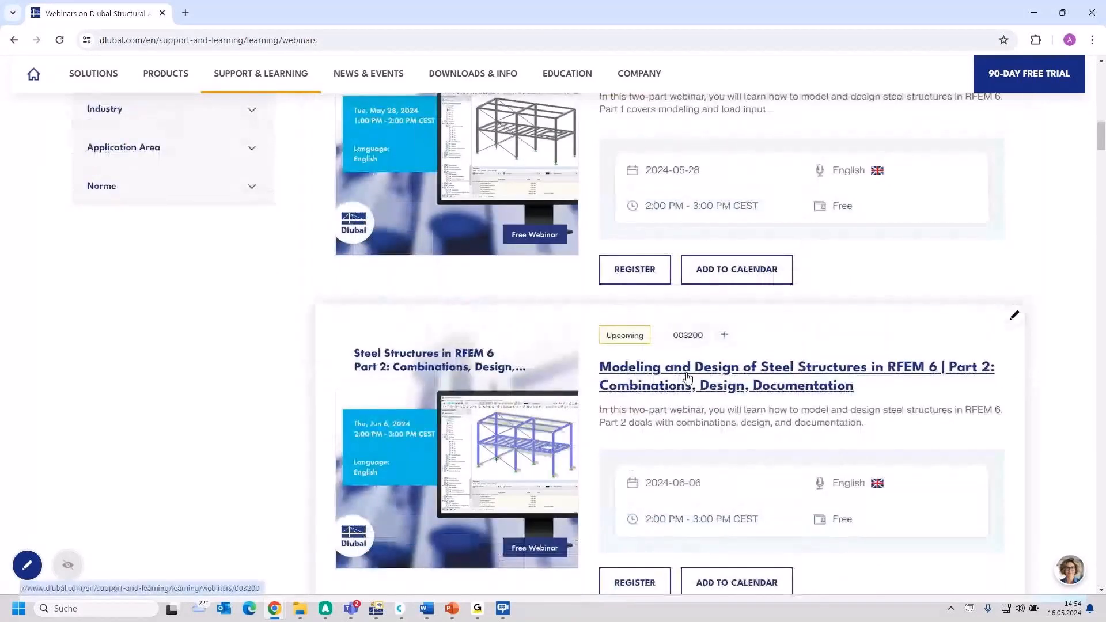
scroll(687, 378, up, 1)
scroll(734, 314, down, 2)
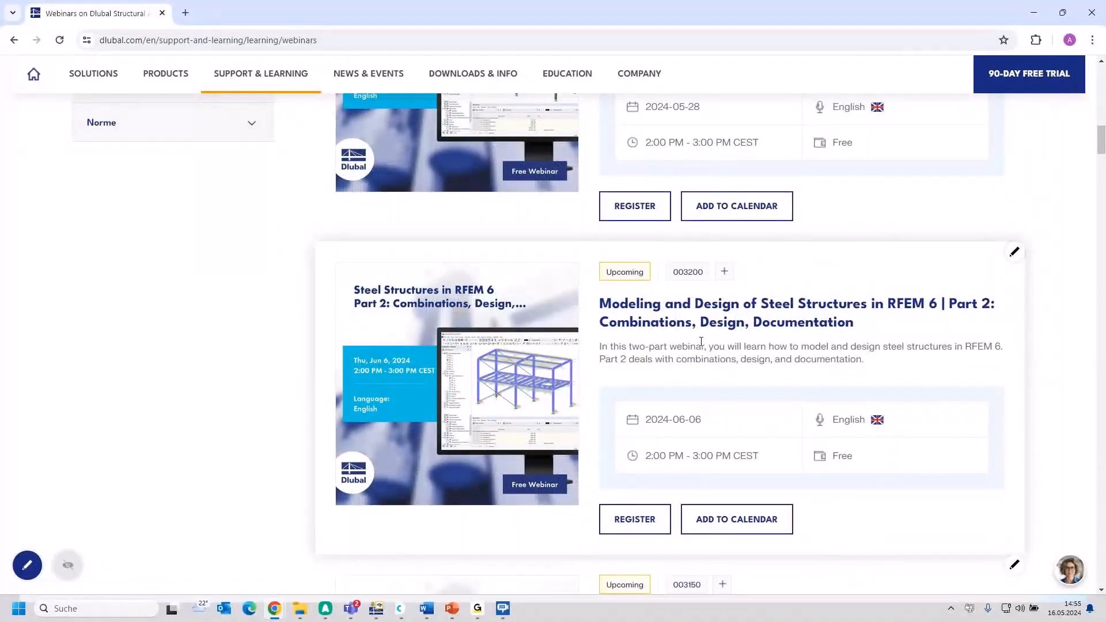
scroll(701, 341, down, 2)
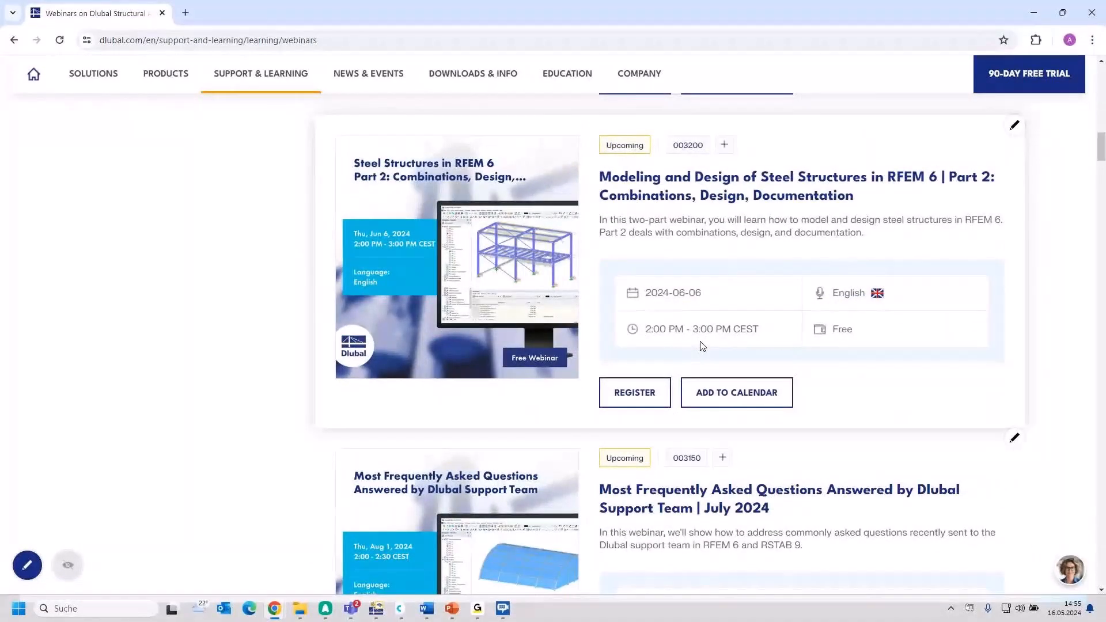
scroll(703, 346, down, 10)
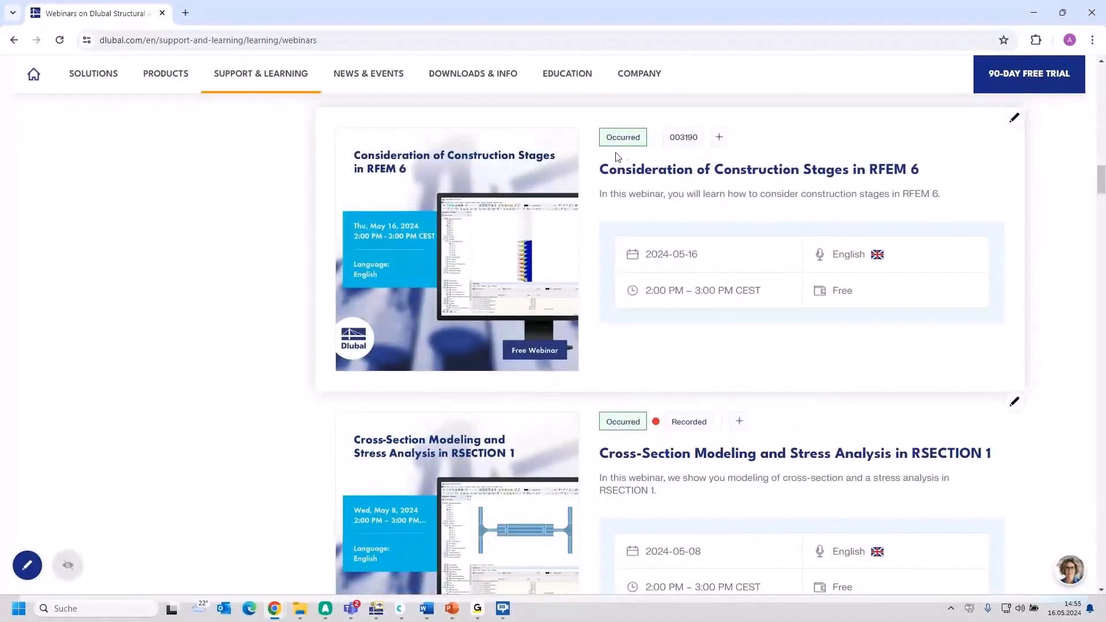
click(725, 174)
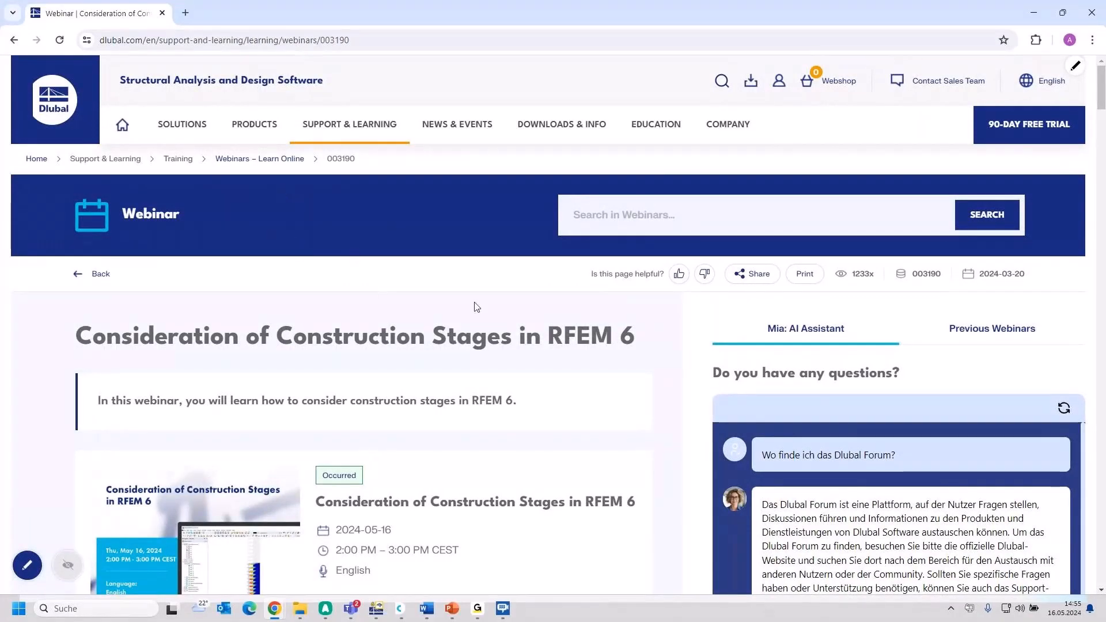
- Look through the webinar's description and speakers to the presentation slides PDF offered under Downloads
scroll(489, 312, down, 6)
scroll(489, 313, up, 3)
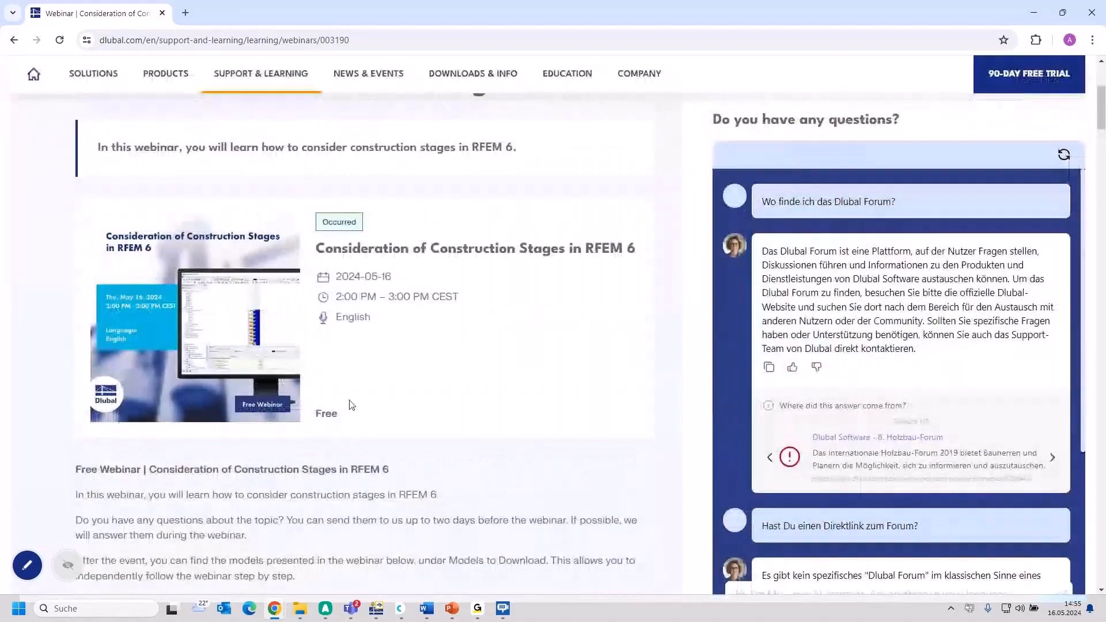
scroll(351, 404, down, 12)
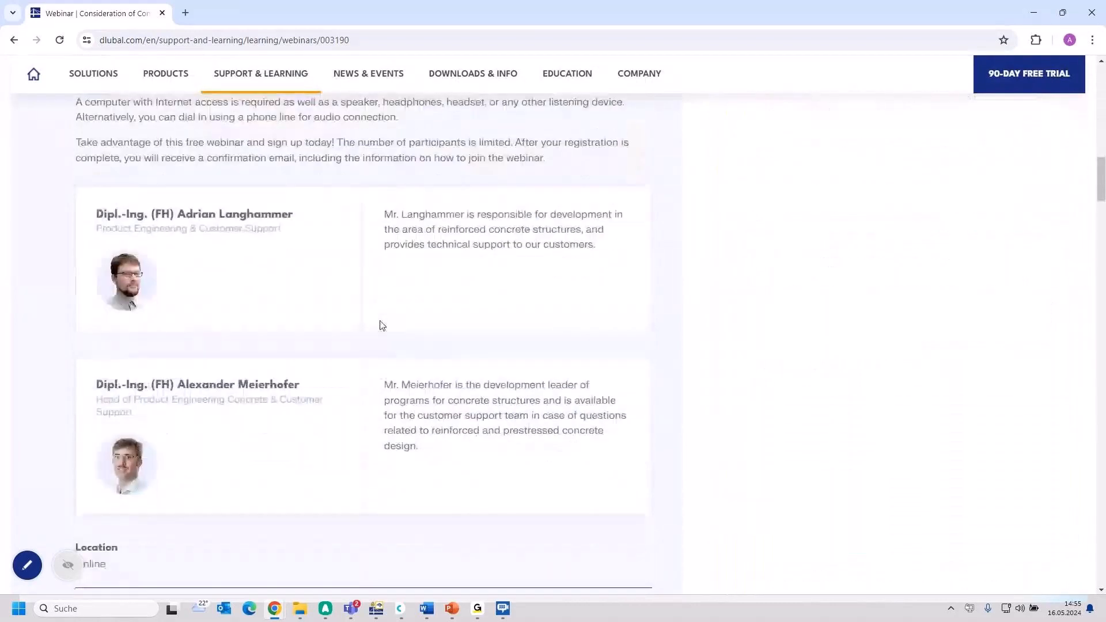
scroll(382, 326, down, 4)
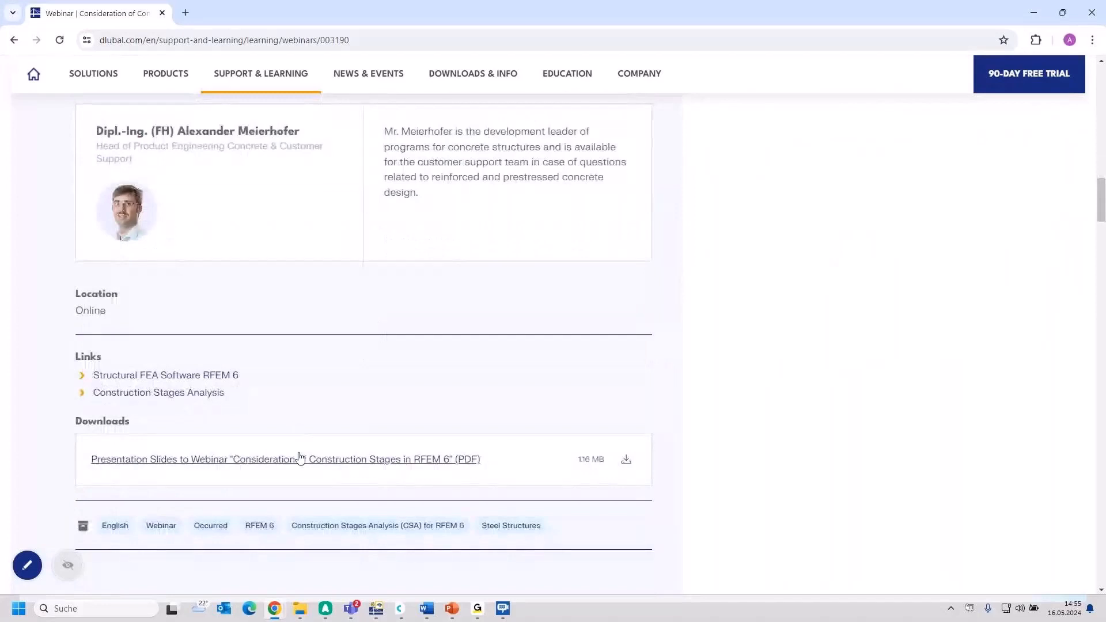
scroll(299, 456, down, 1)
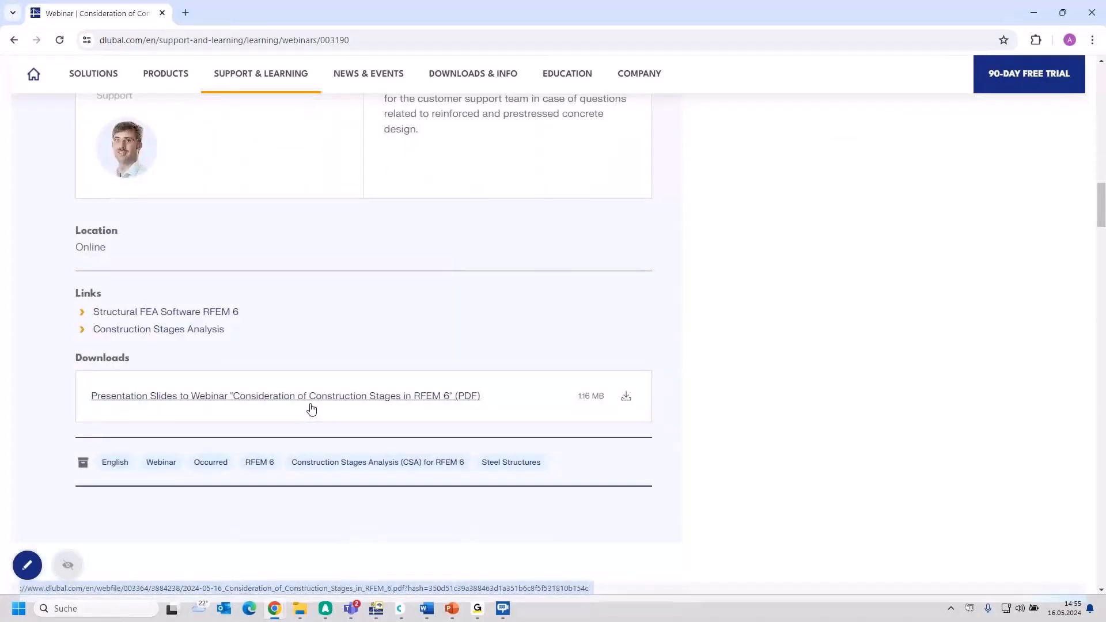
scroll(415, 390, down, 1)
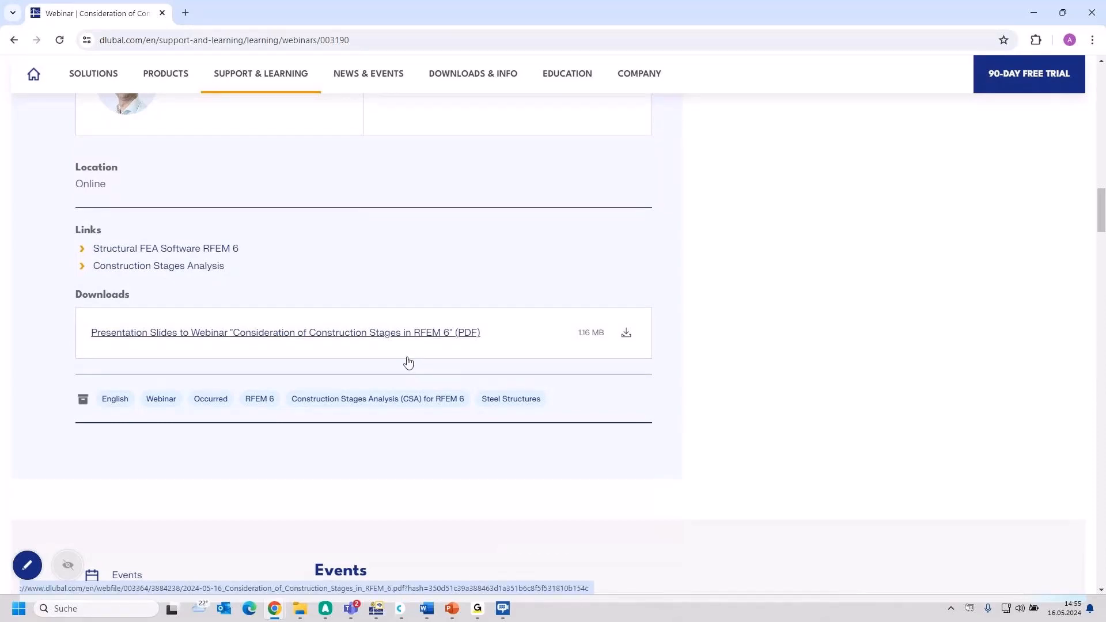
- Look past the related events and videos to the webinar's Models to Download section
scroll(408, 361, down, 5)
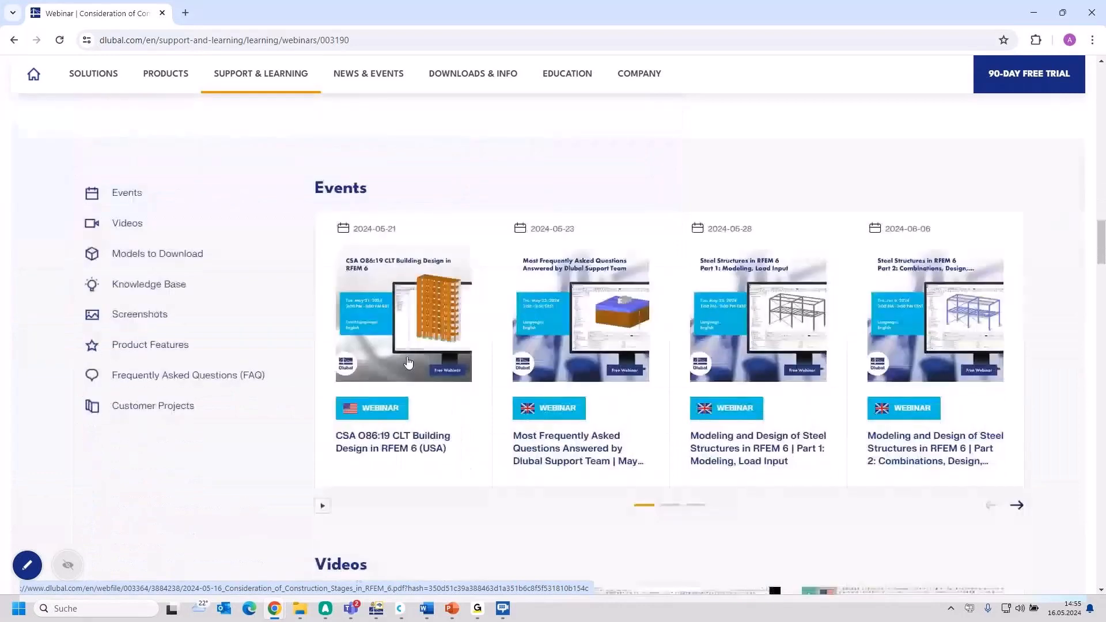
scroll(407, 362, down, 7)
scroll(408, 362, down, 5)
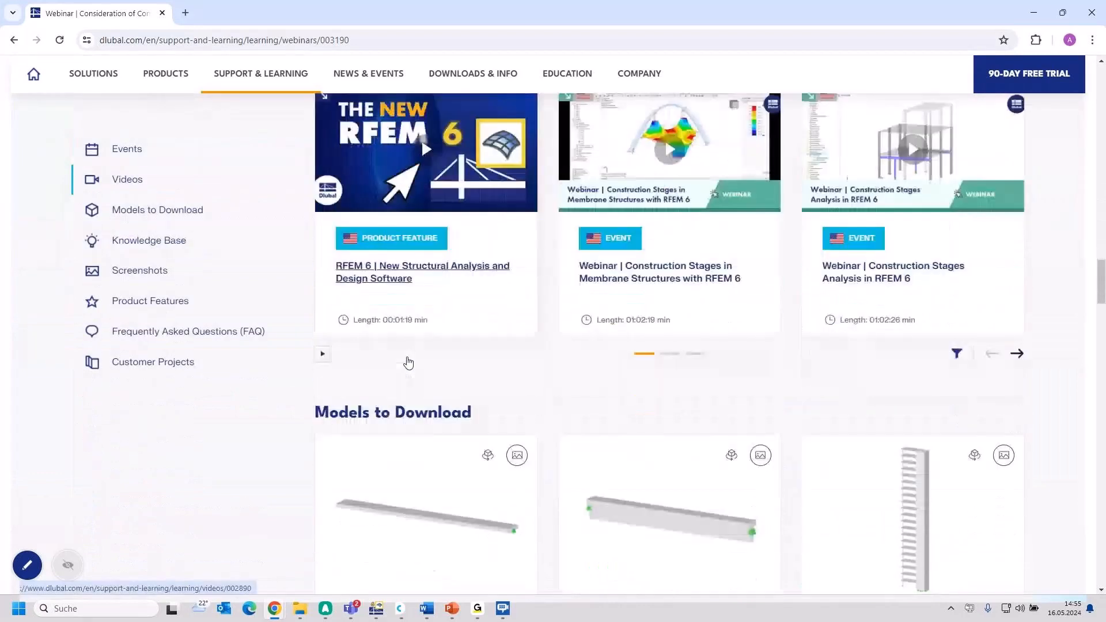